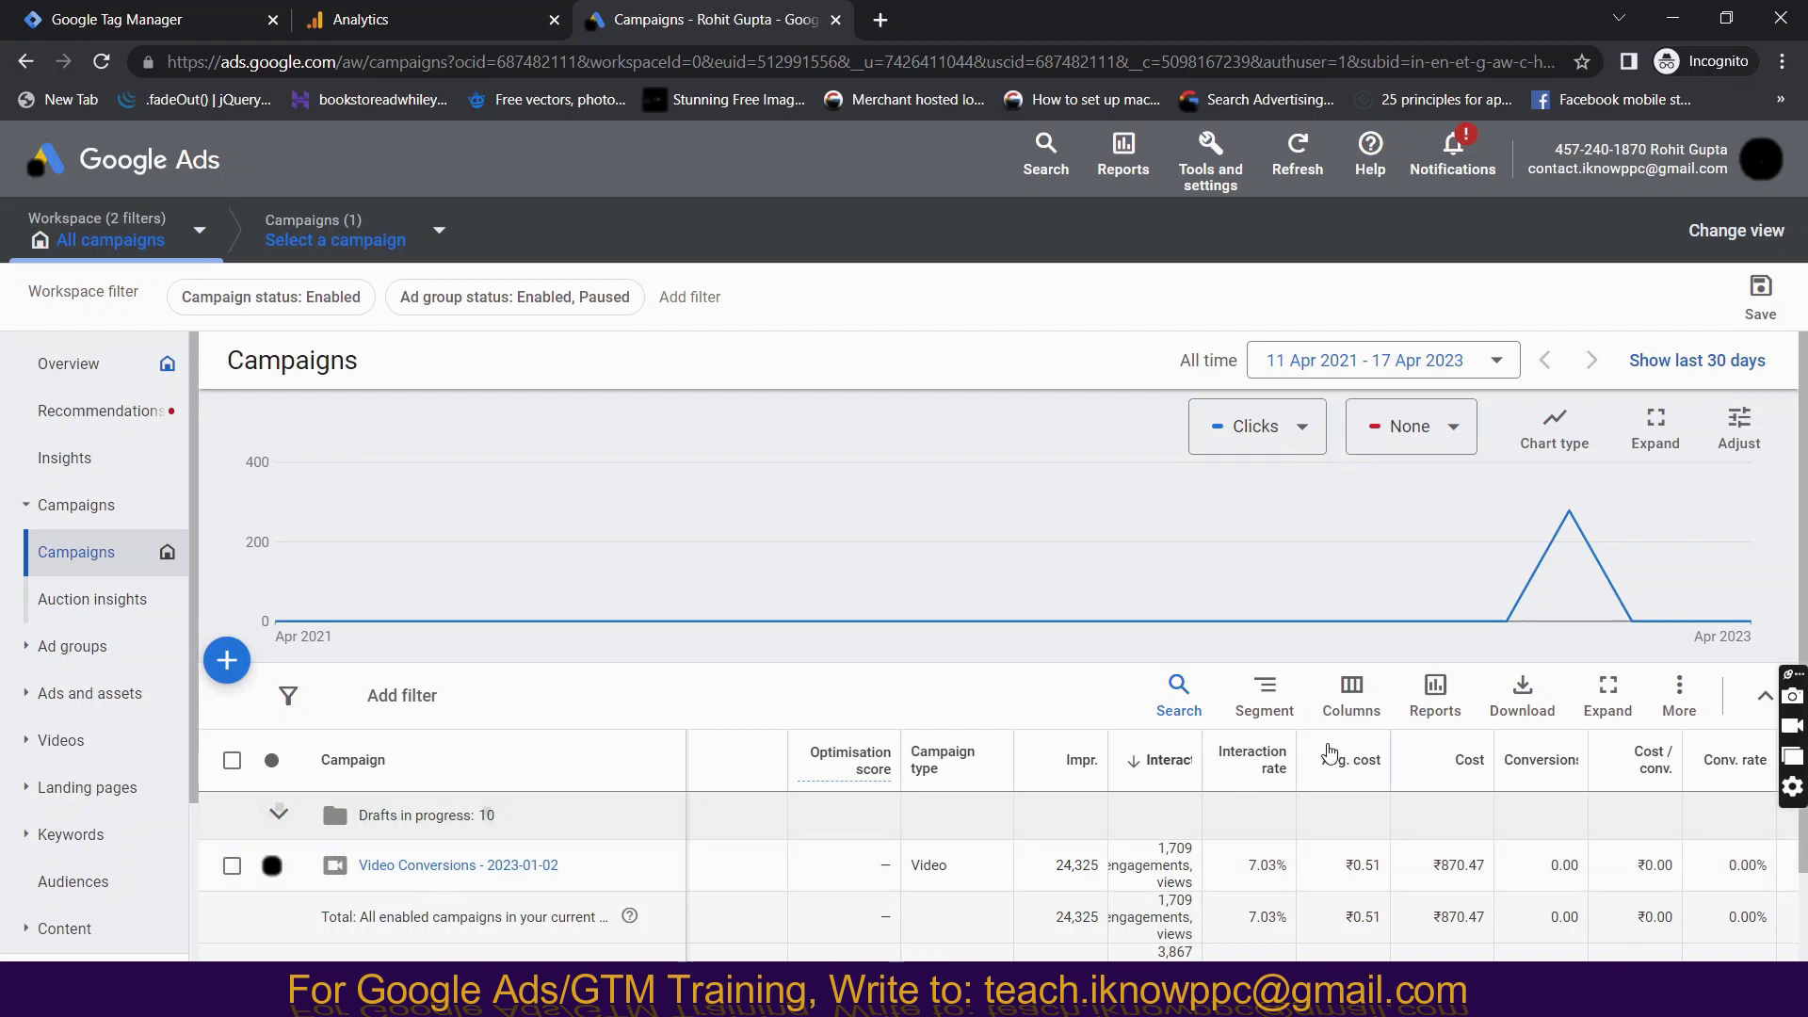
Go to the account's conversions and start a new conversion action that tracks website actions.
click(1212, 149)
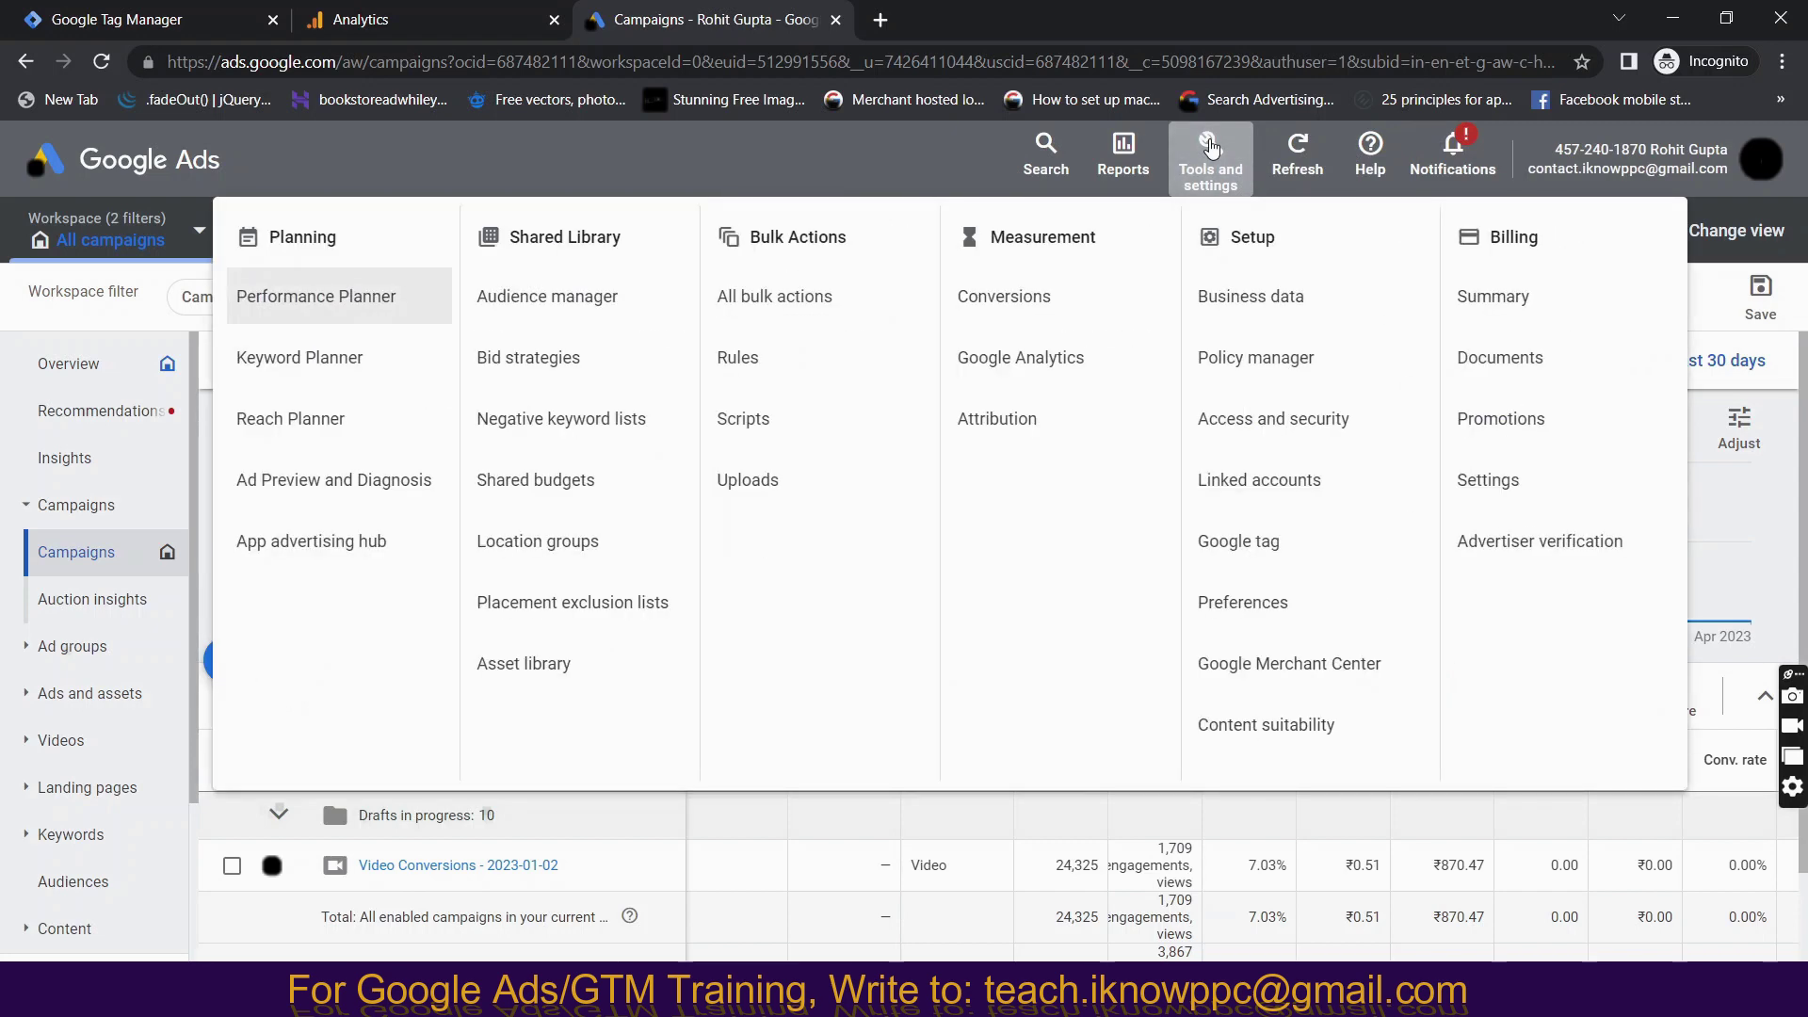
click(996, 318)
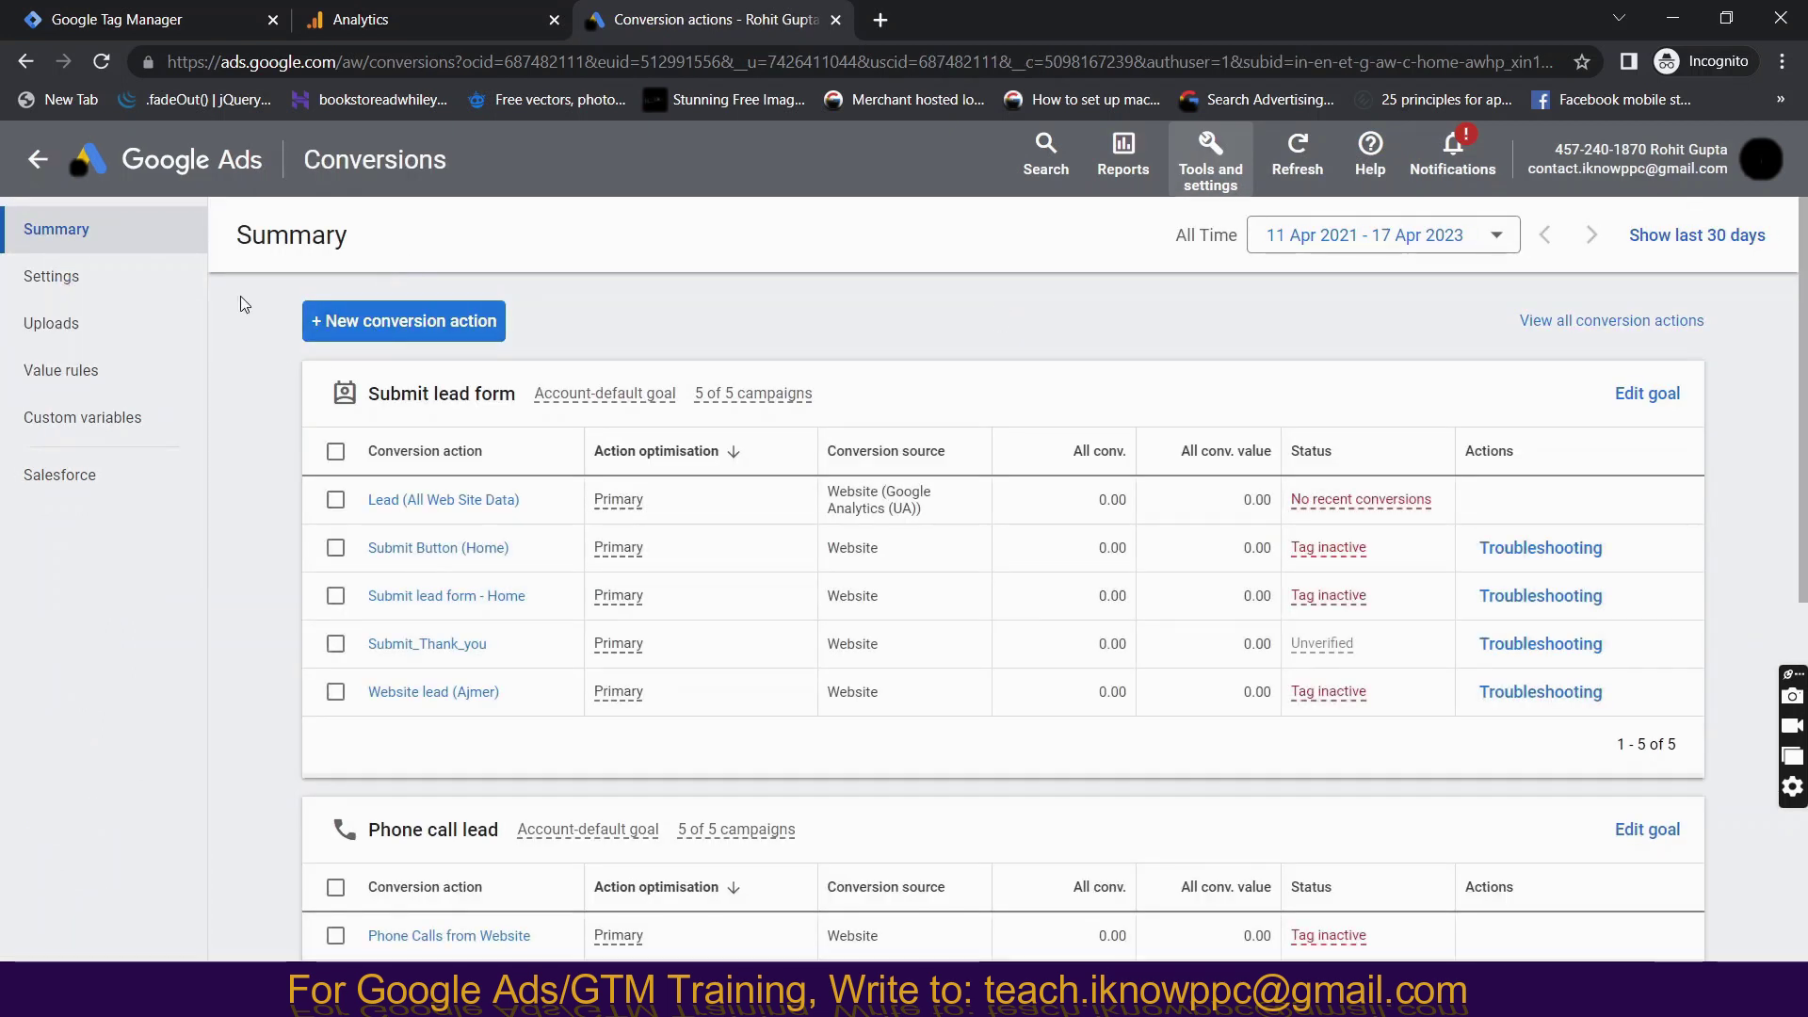
click(341, 330)
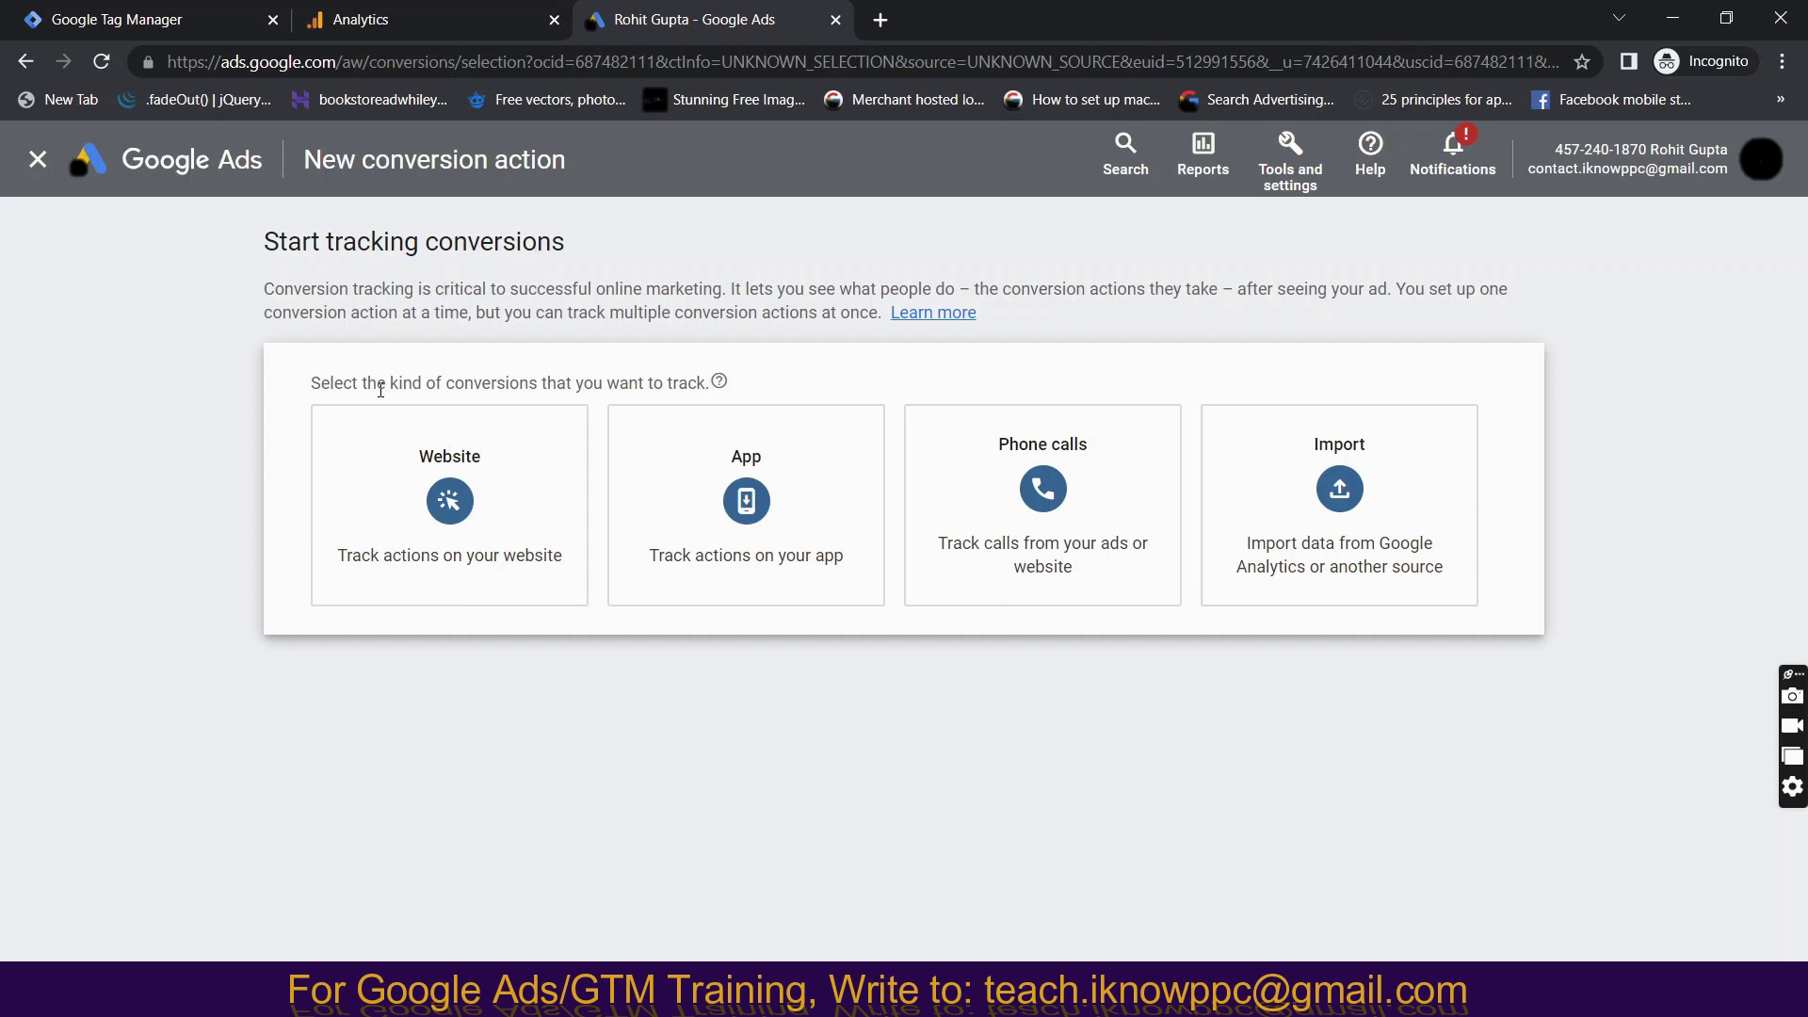
click(463, 556)
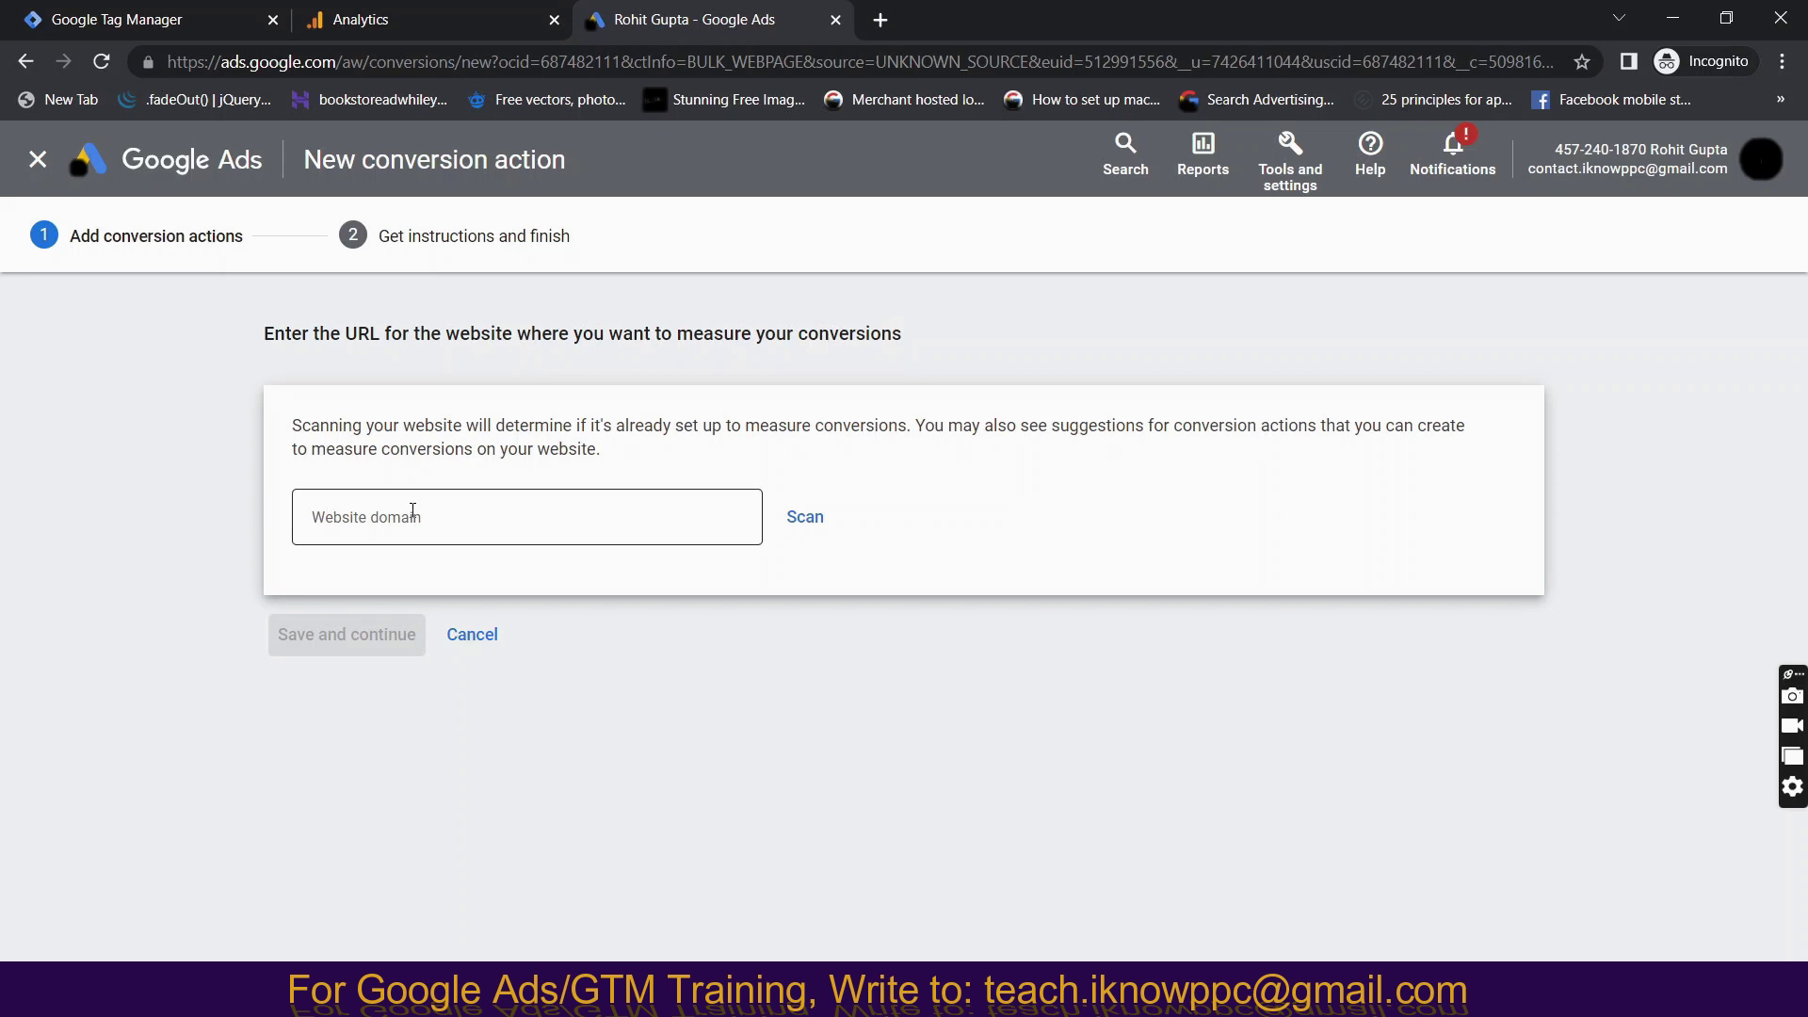
Enter school.itsrohitgupta.com as the website domain and scan it.
click(412, 510)
text(schho)
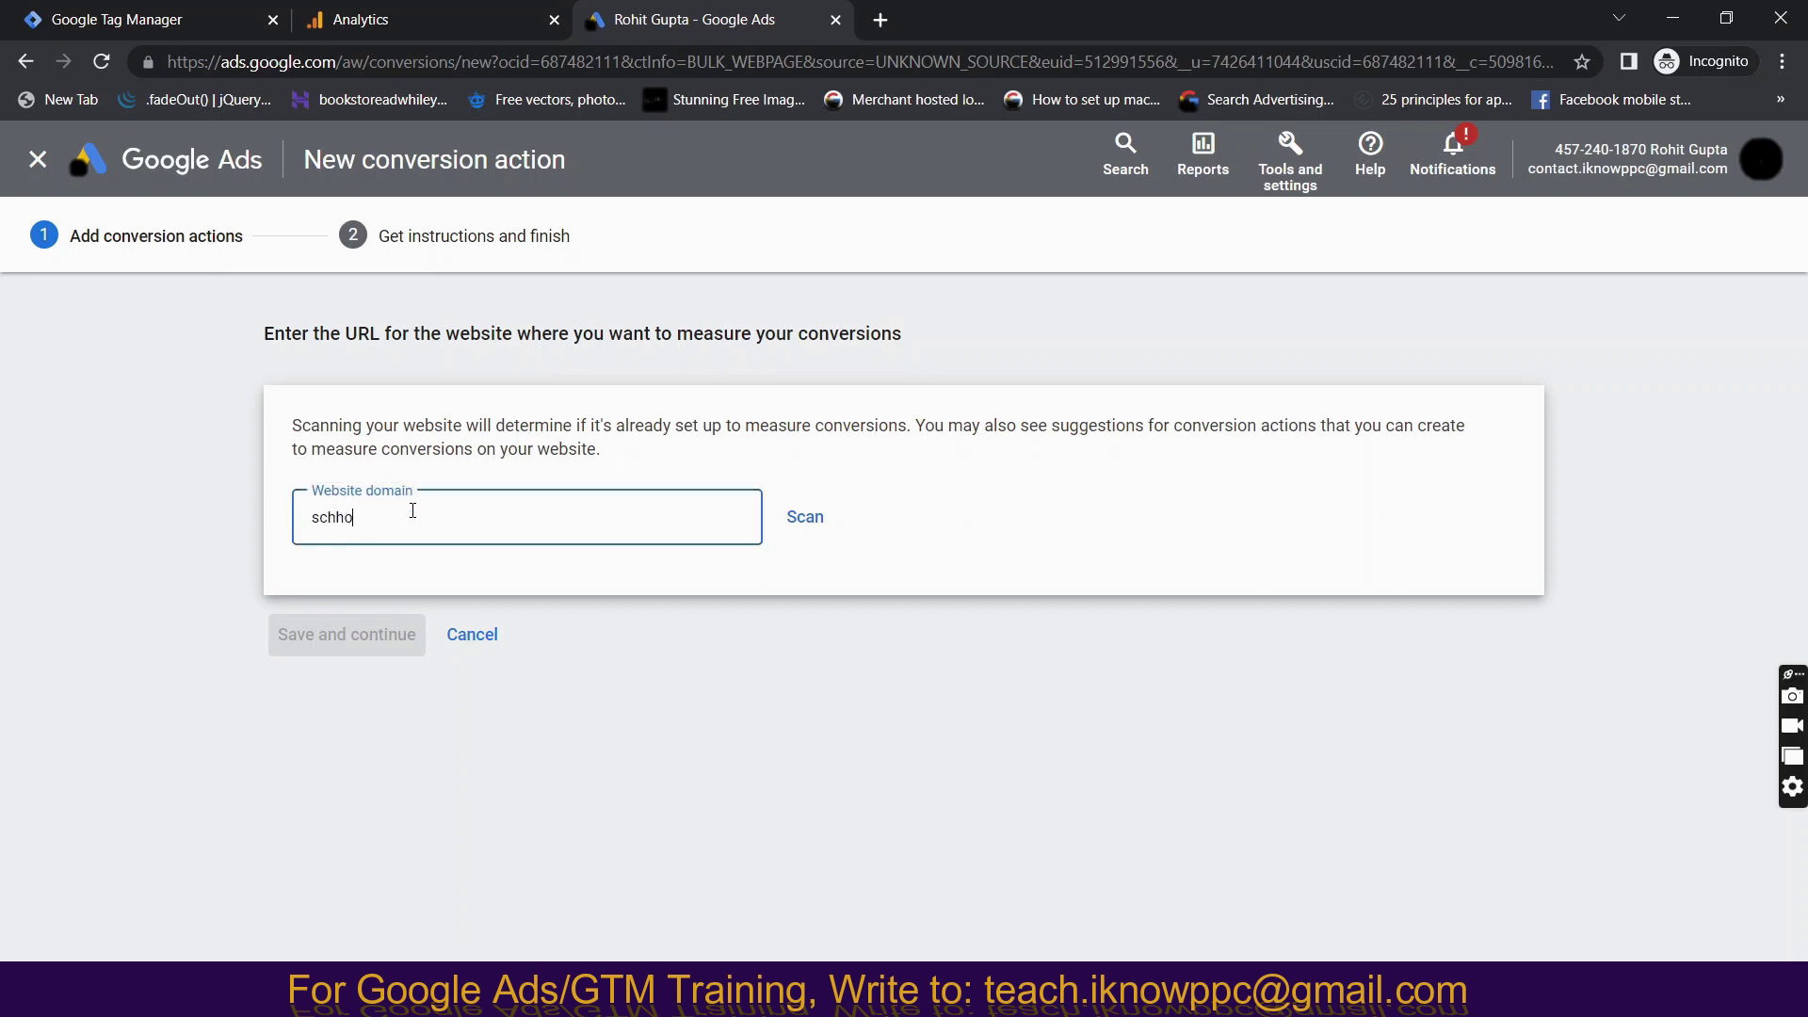
key(BackSpace)
key(BackSpace)
text(ool)
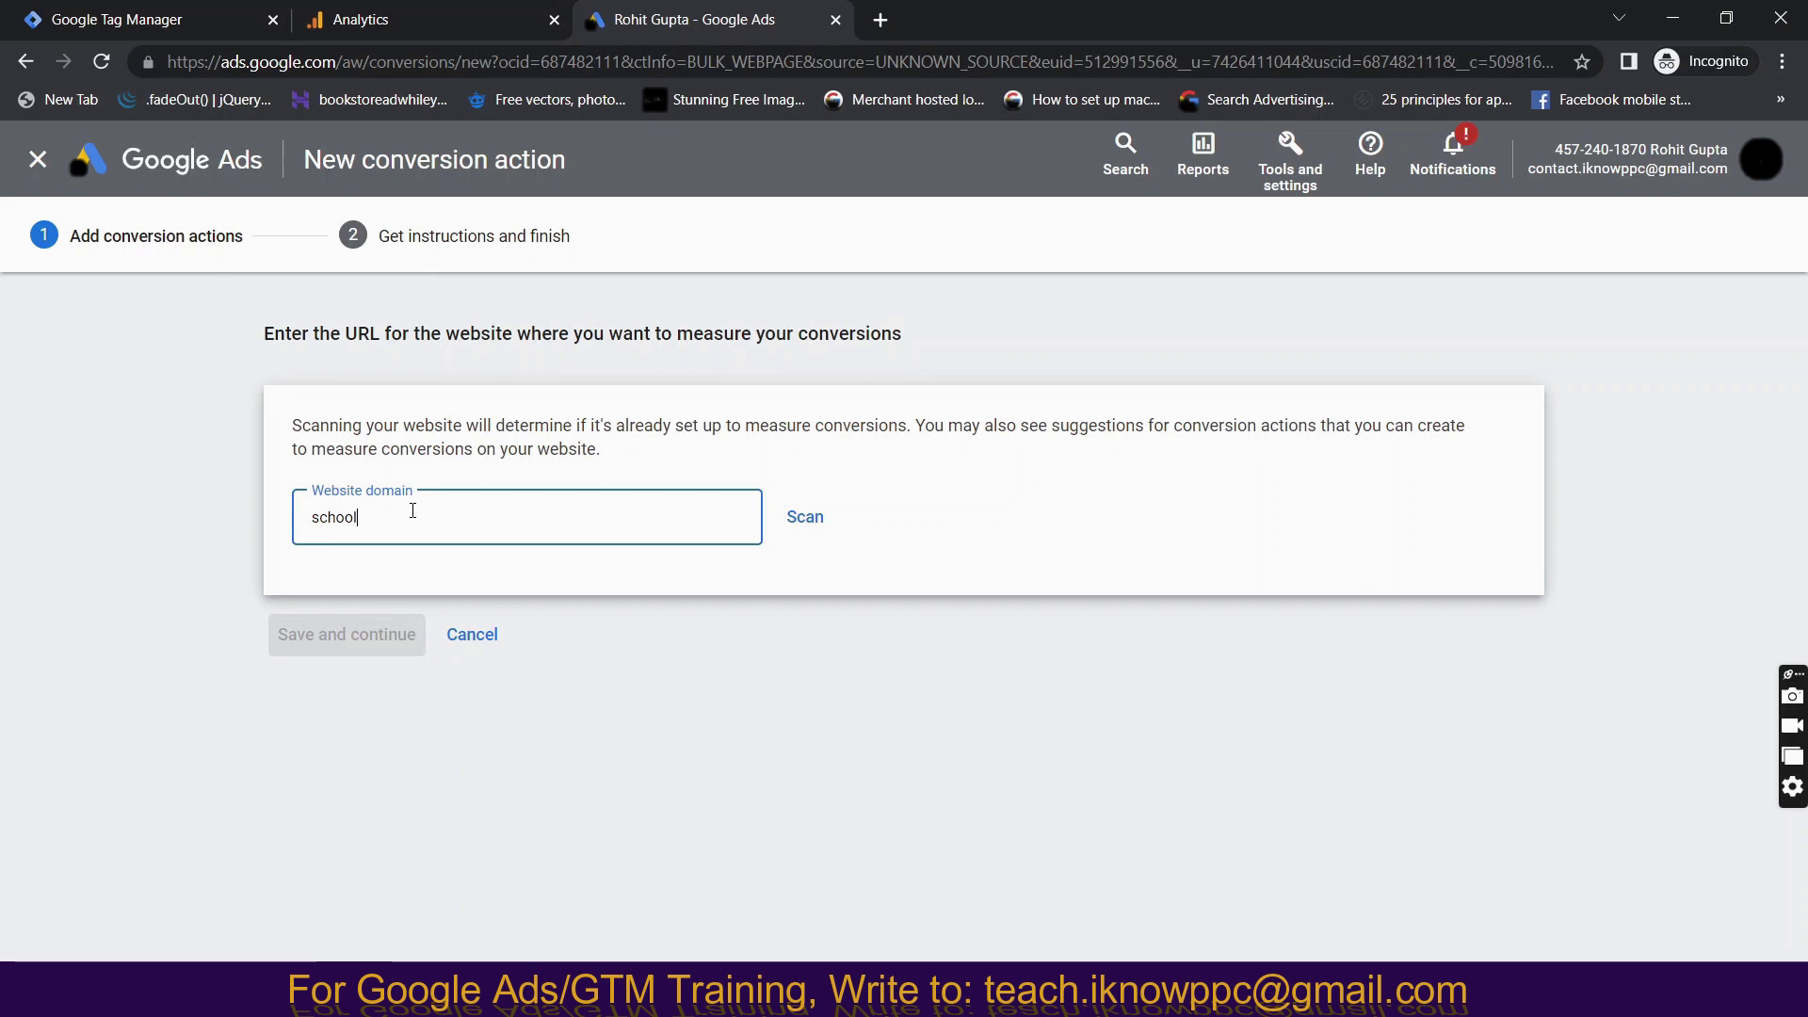
text(.itsrohitguptac)
text(om)
key(BackSpace)
key(BackSpace)
text(.com)
click(808, 520)
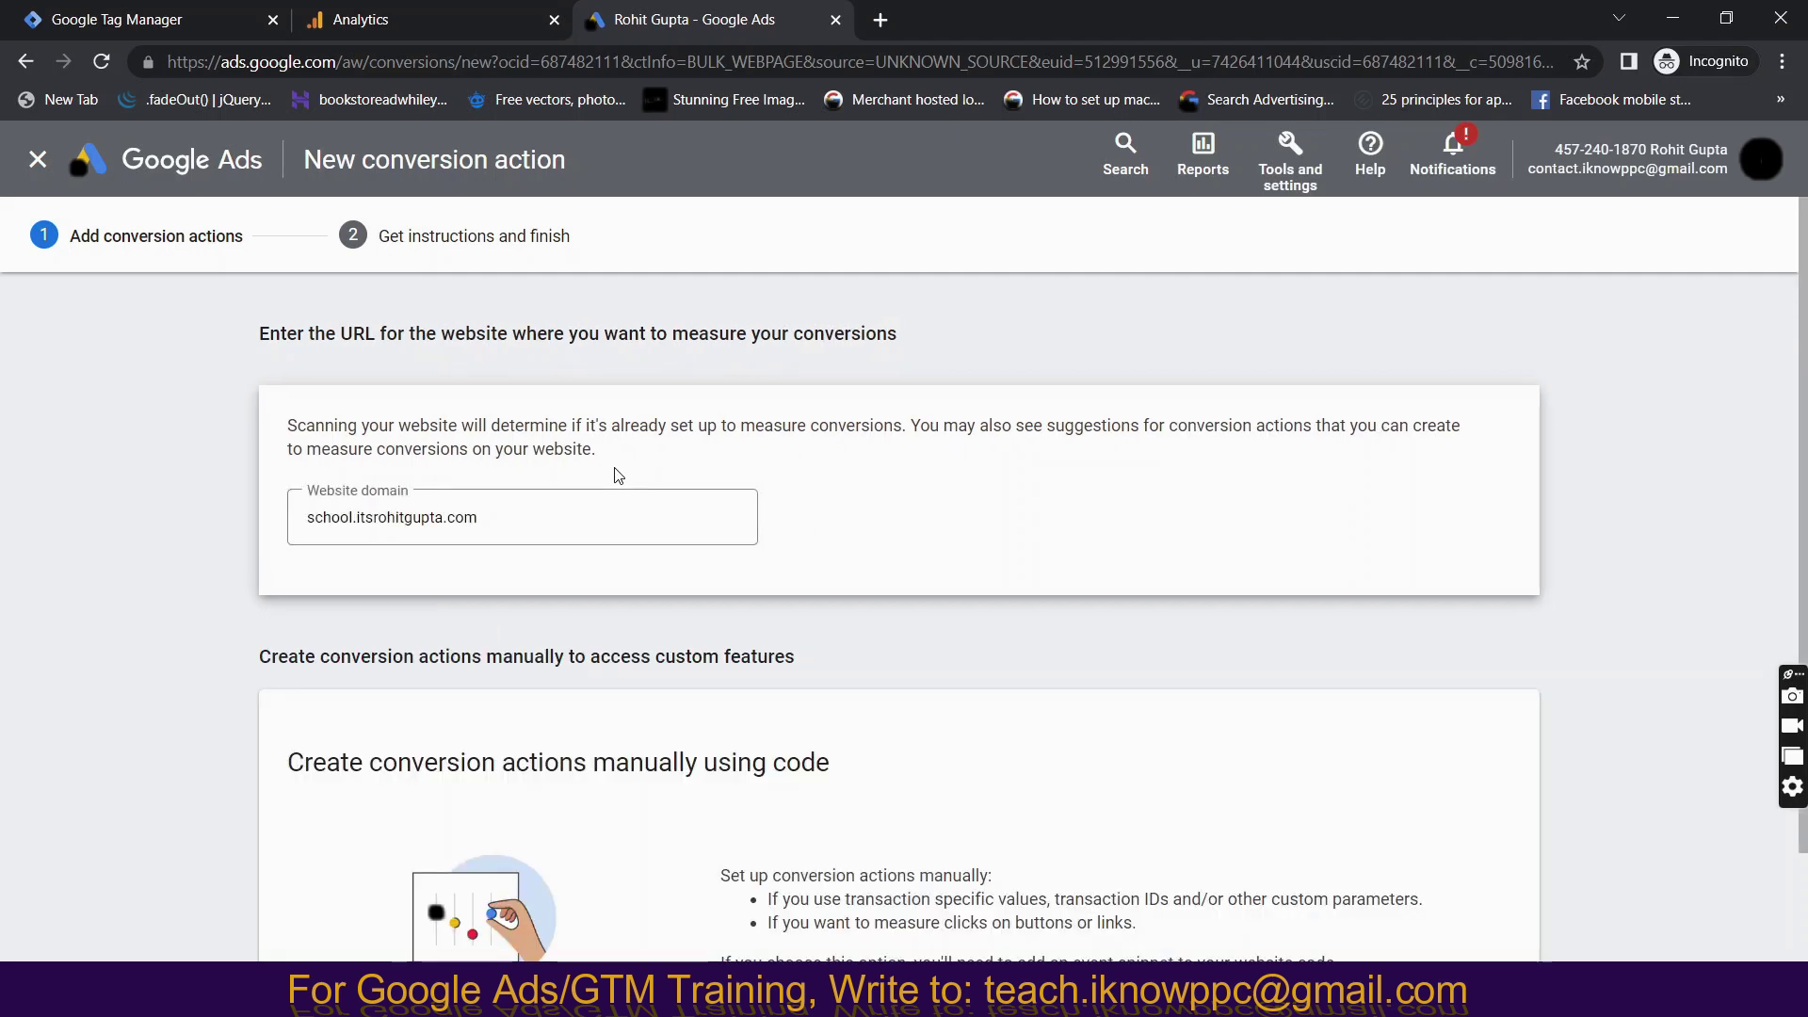
Add a conversion action manually with the Purchase goal category and name it "Purchase from website".
scroll(584, 692, down, 2)
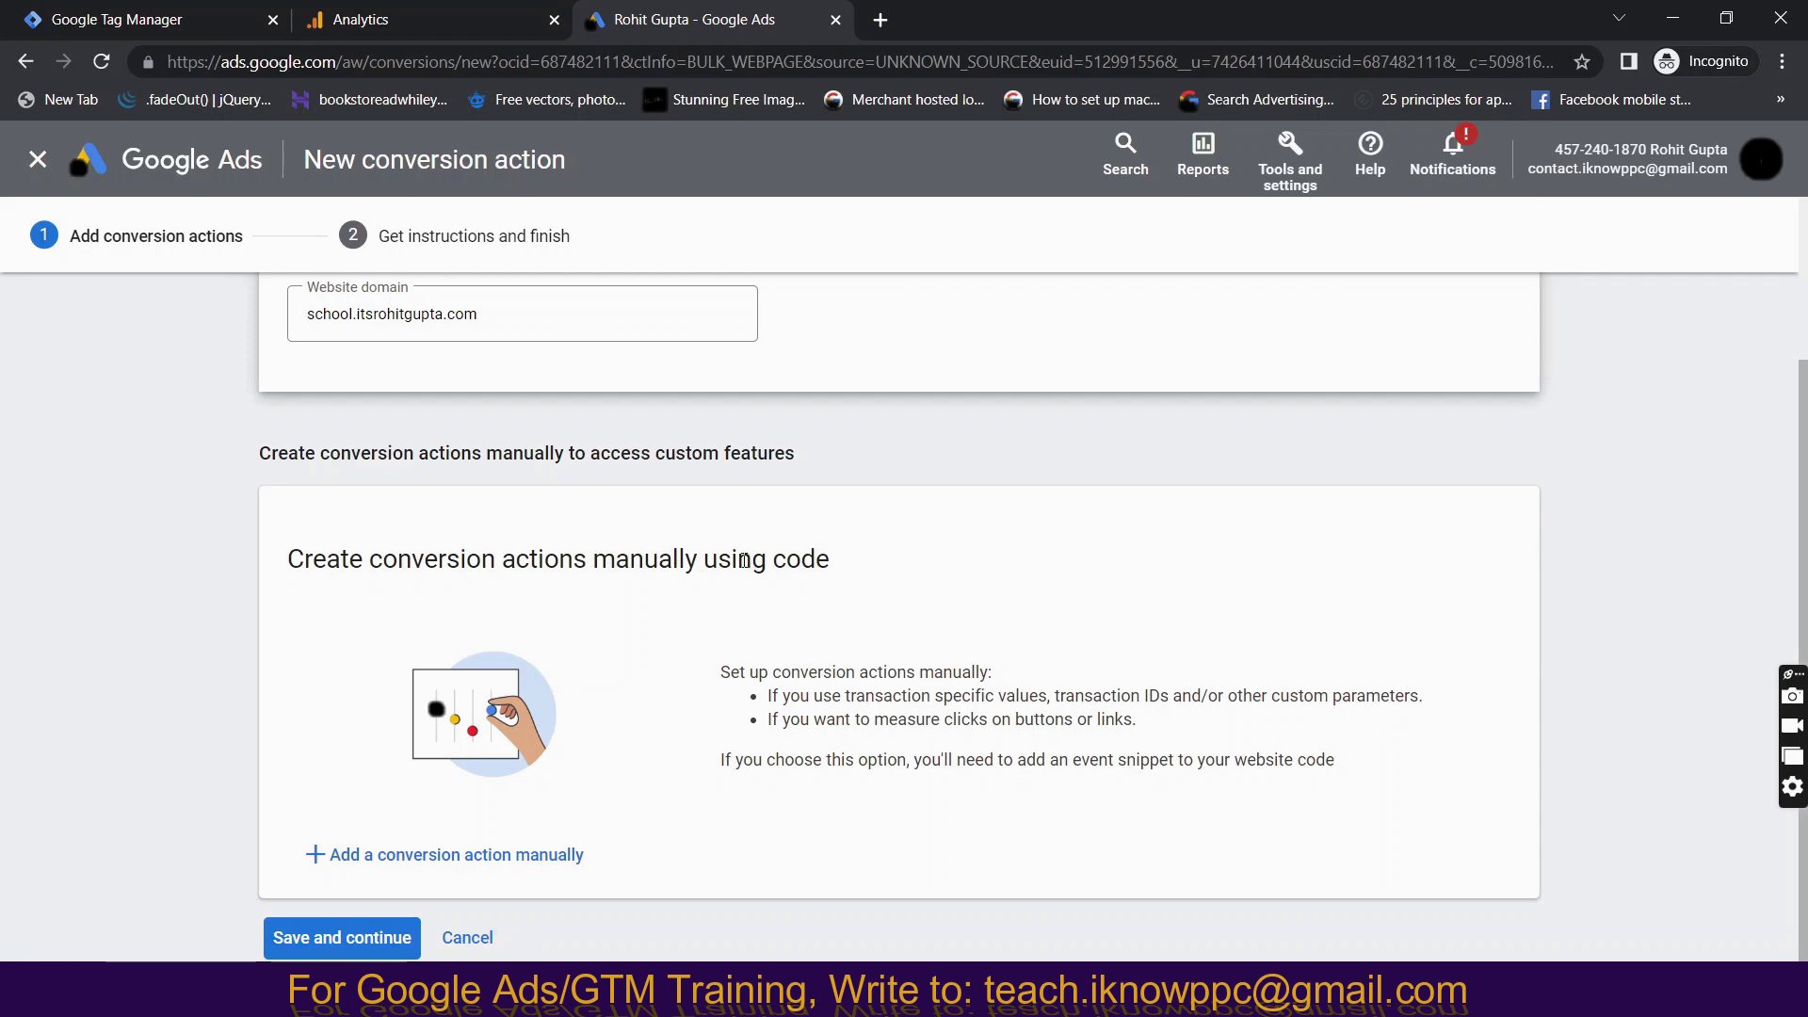
click(421, 866)
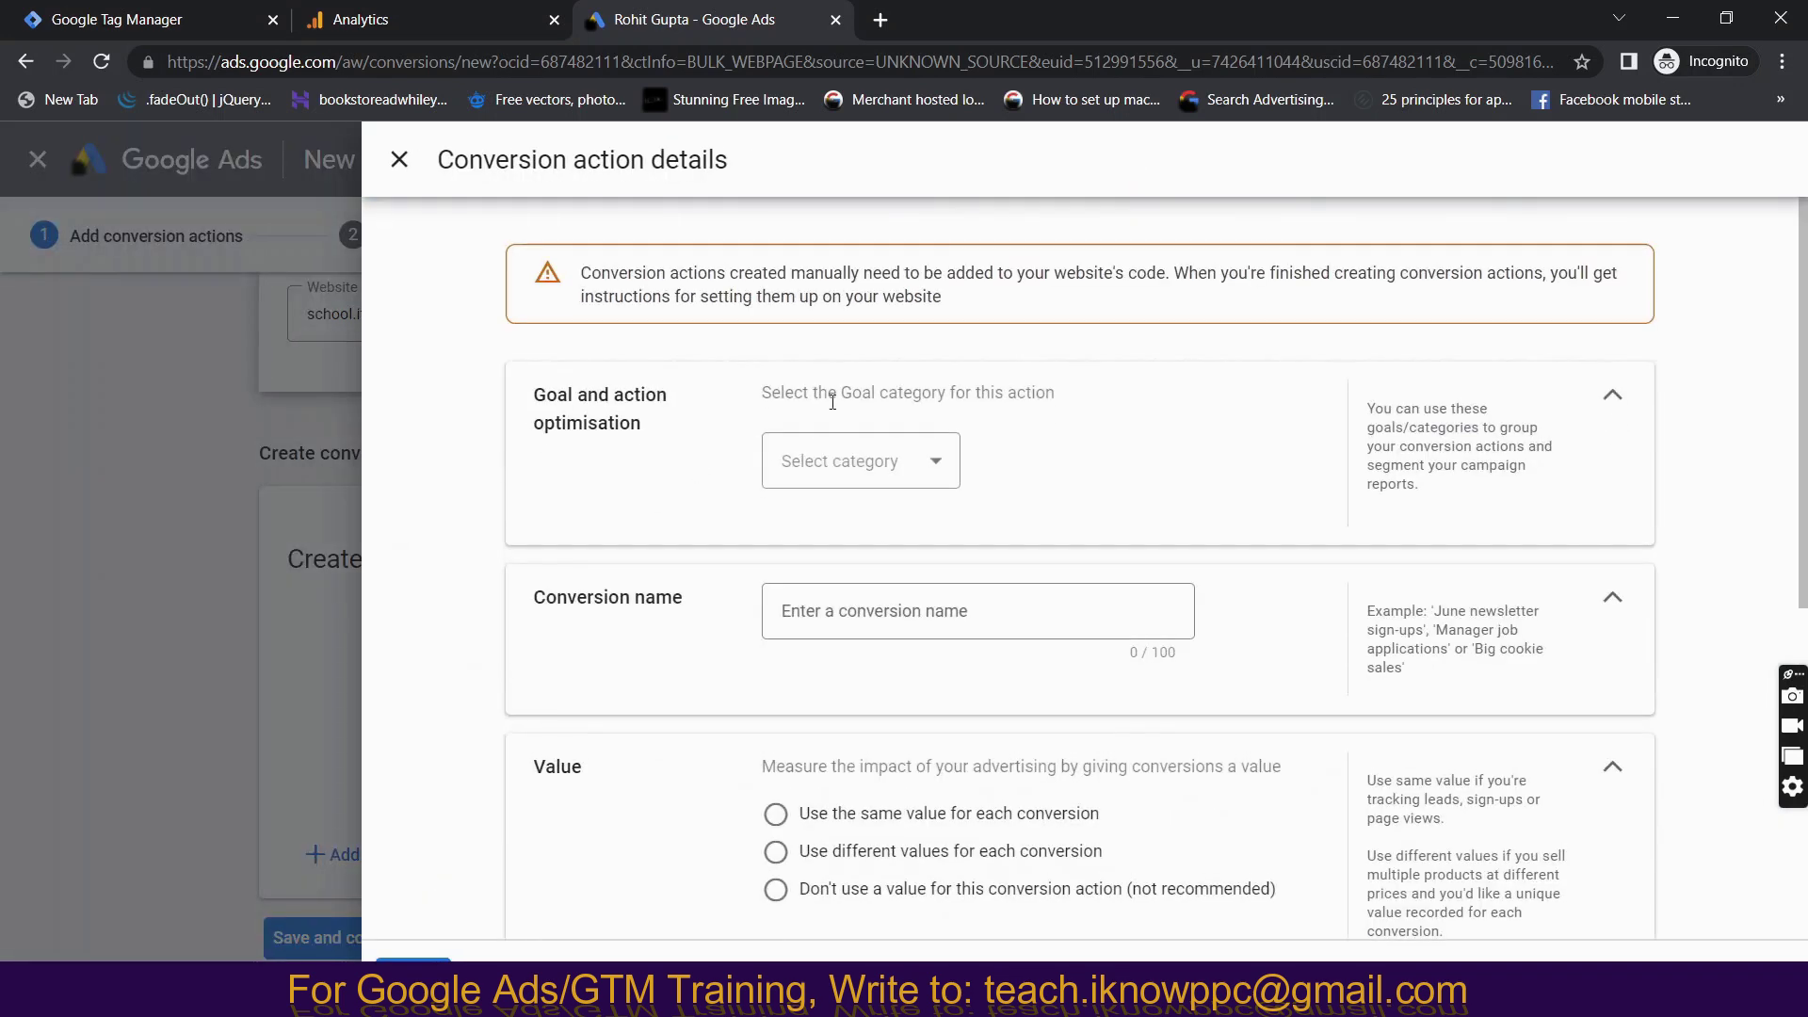
click(855, 467)
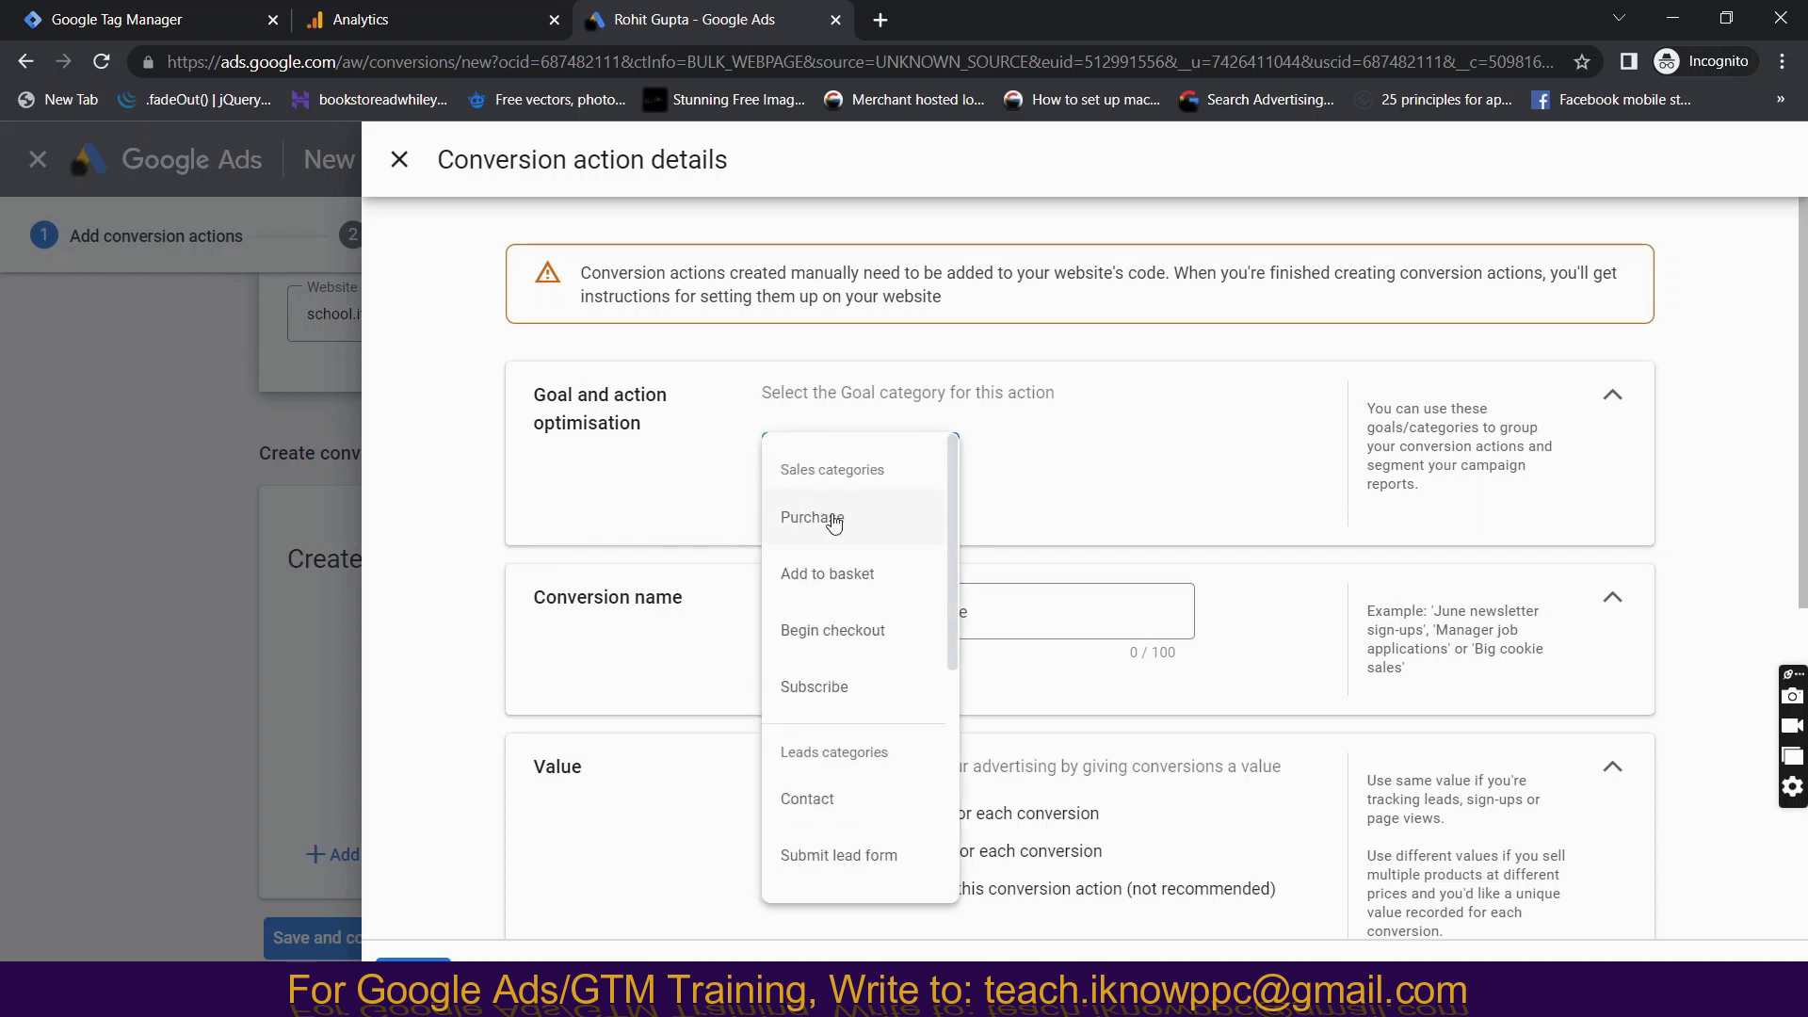
click(837, 524)
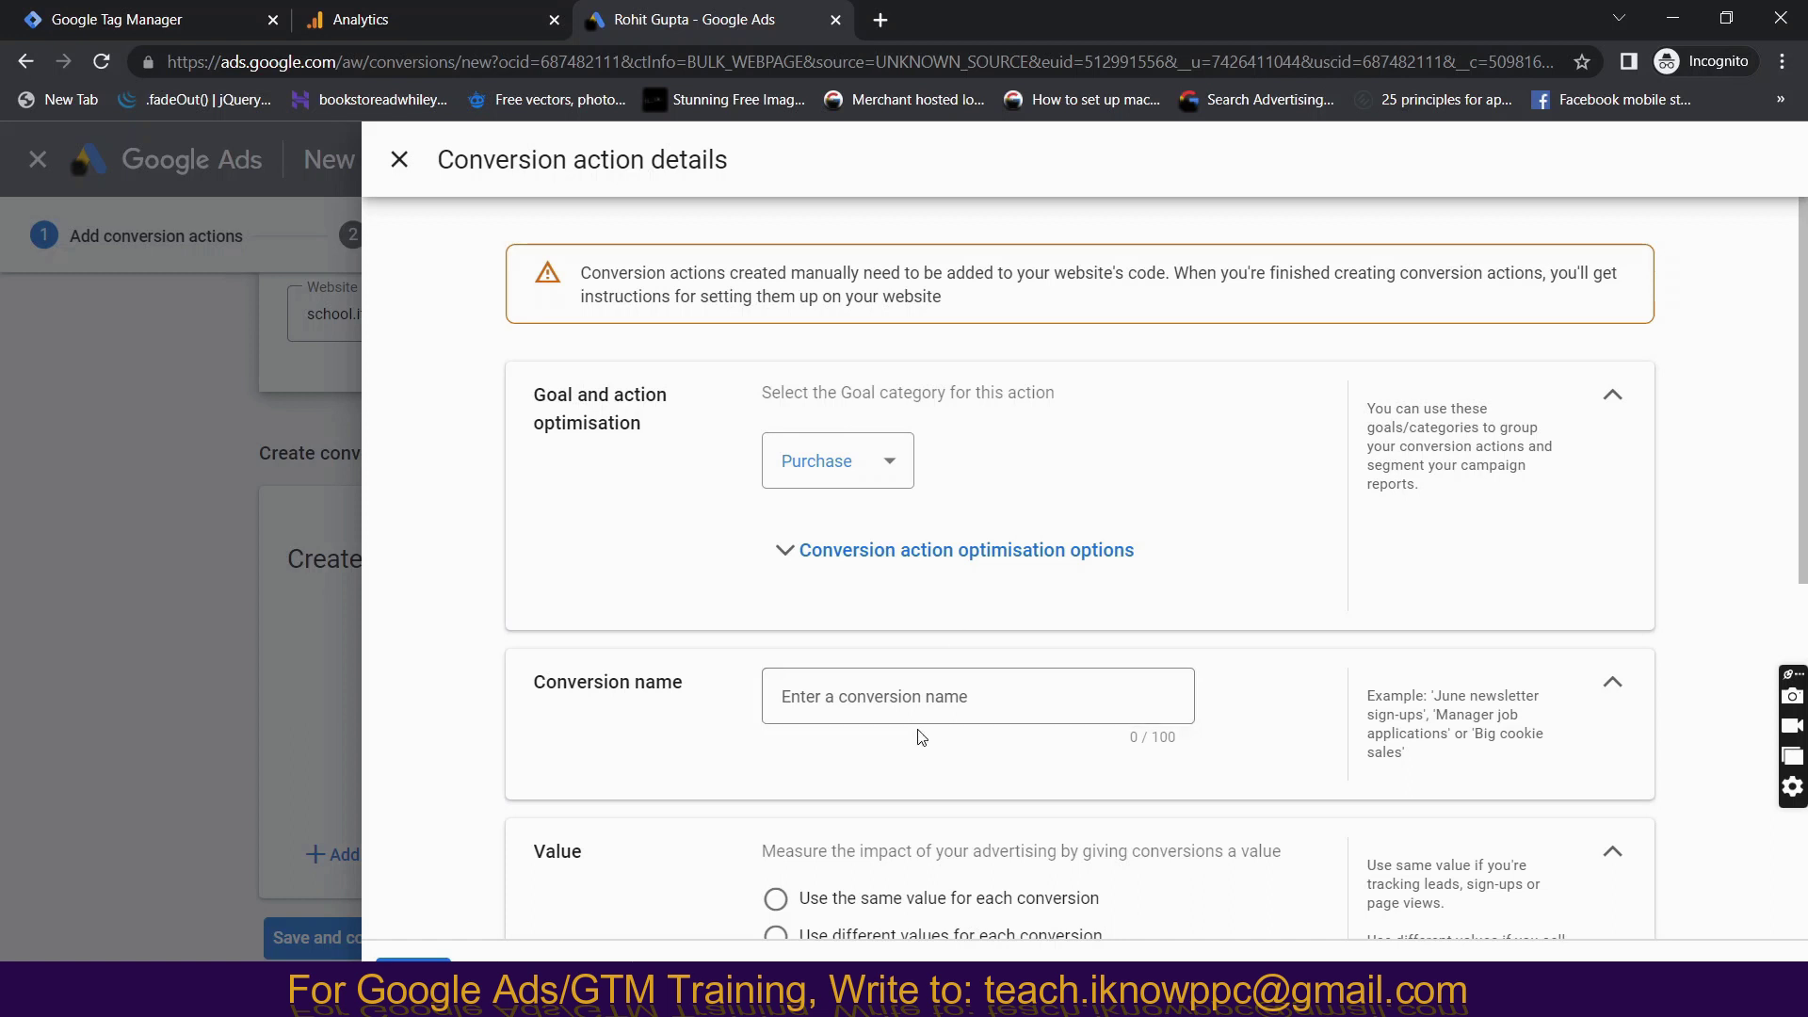
click(891, 692)
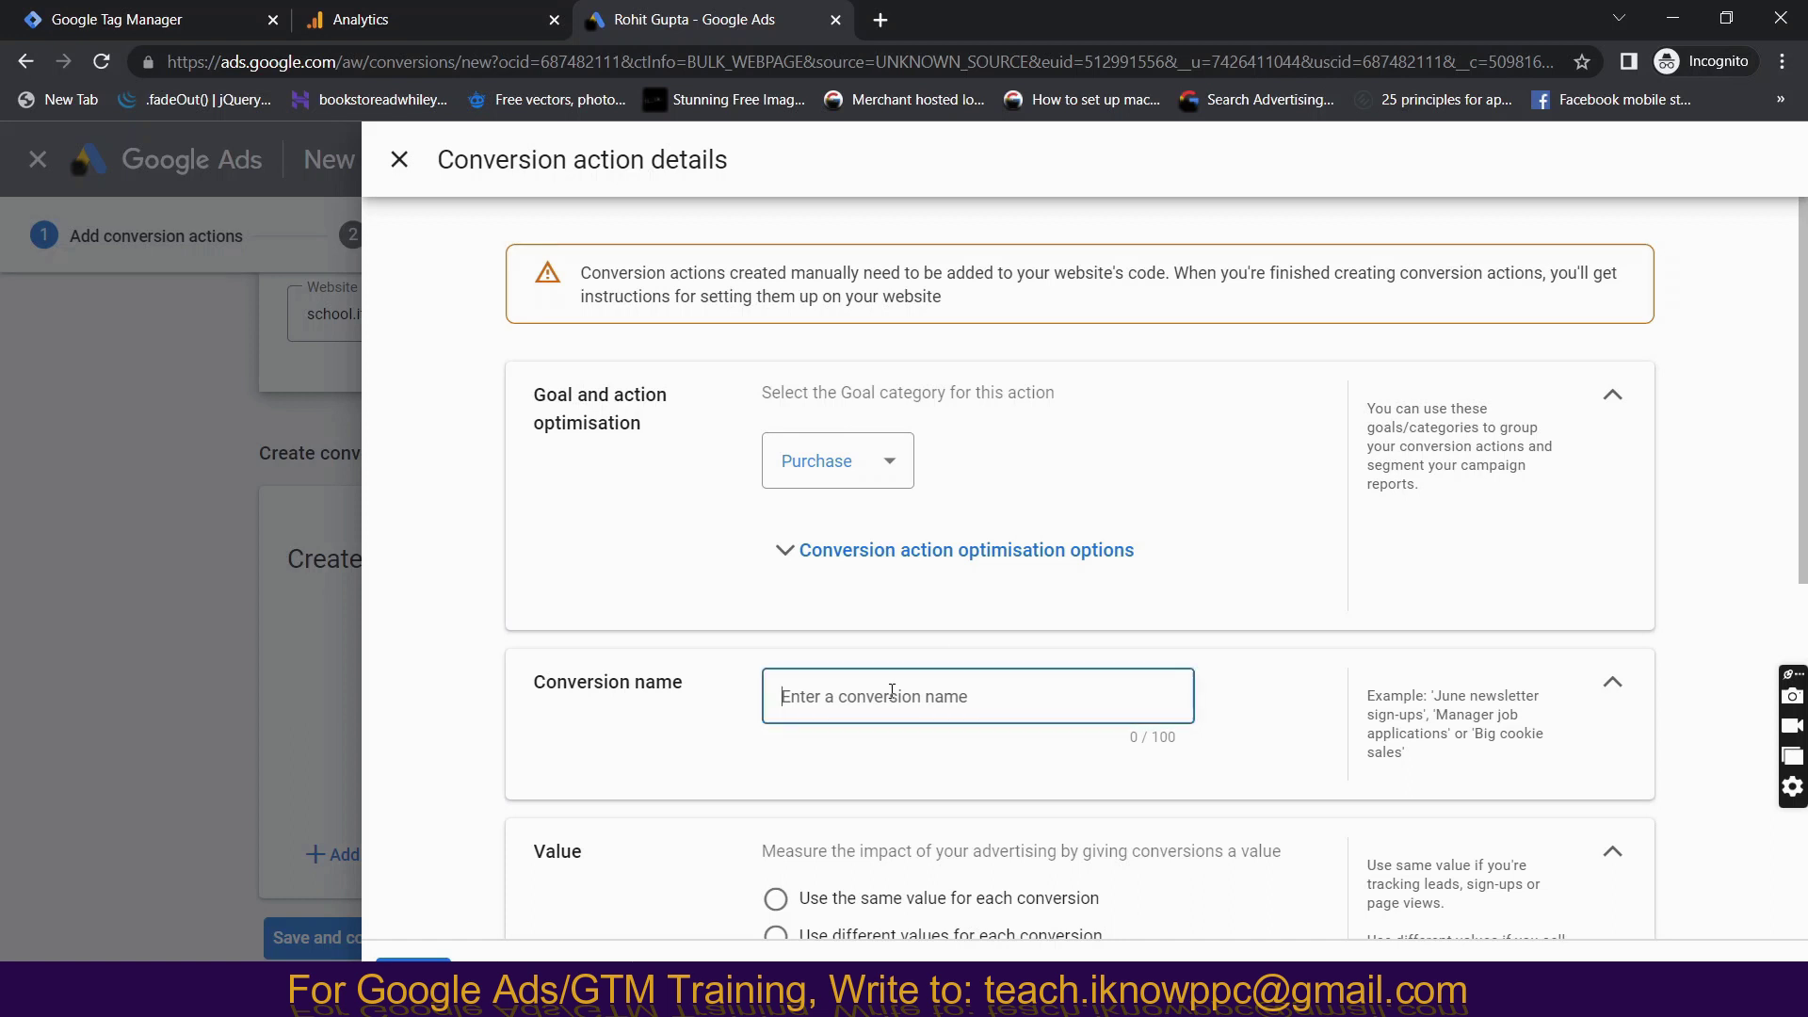
text(Purchase)
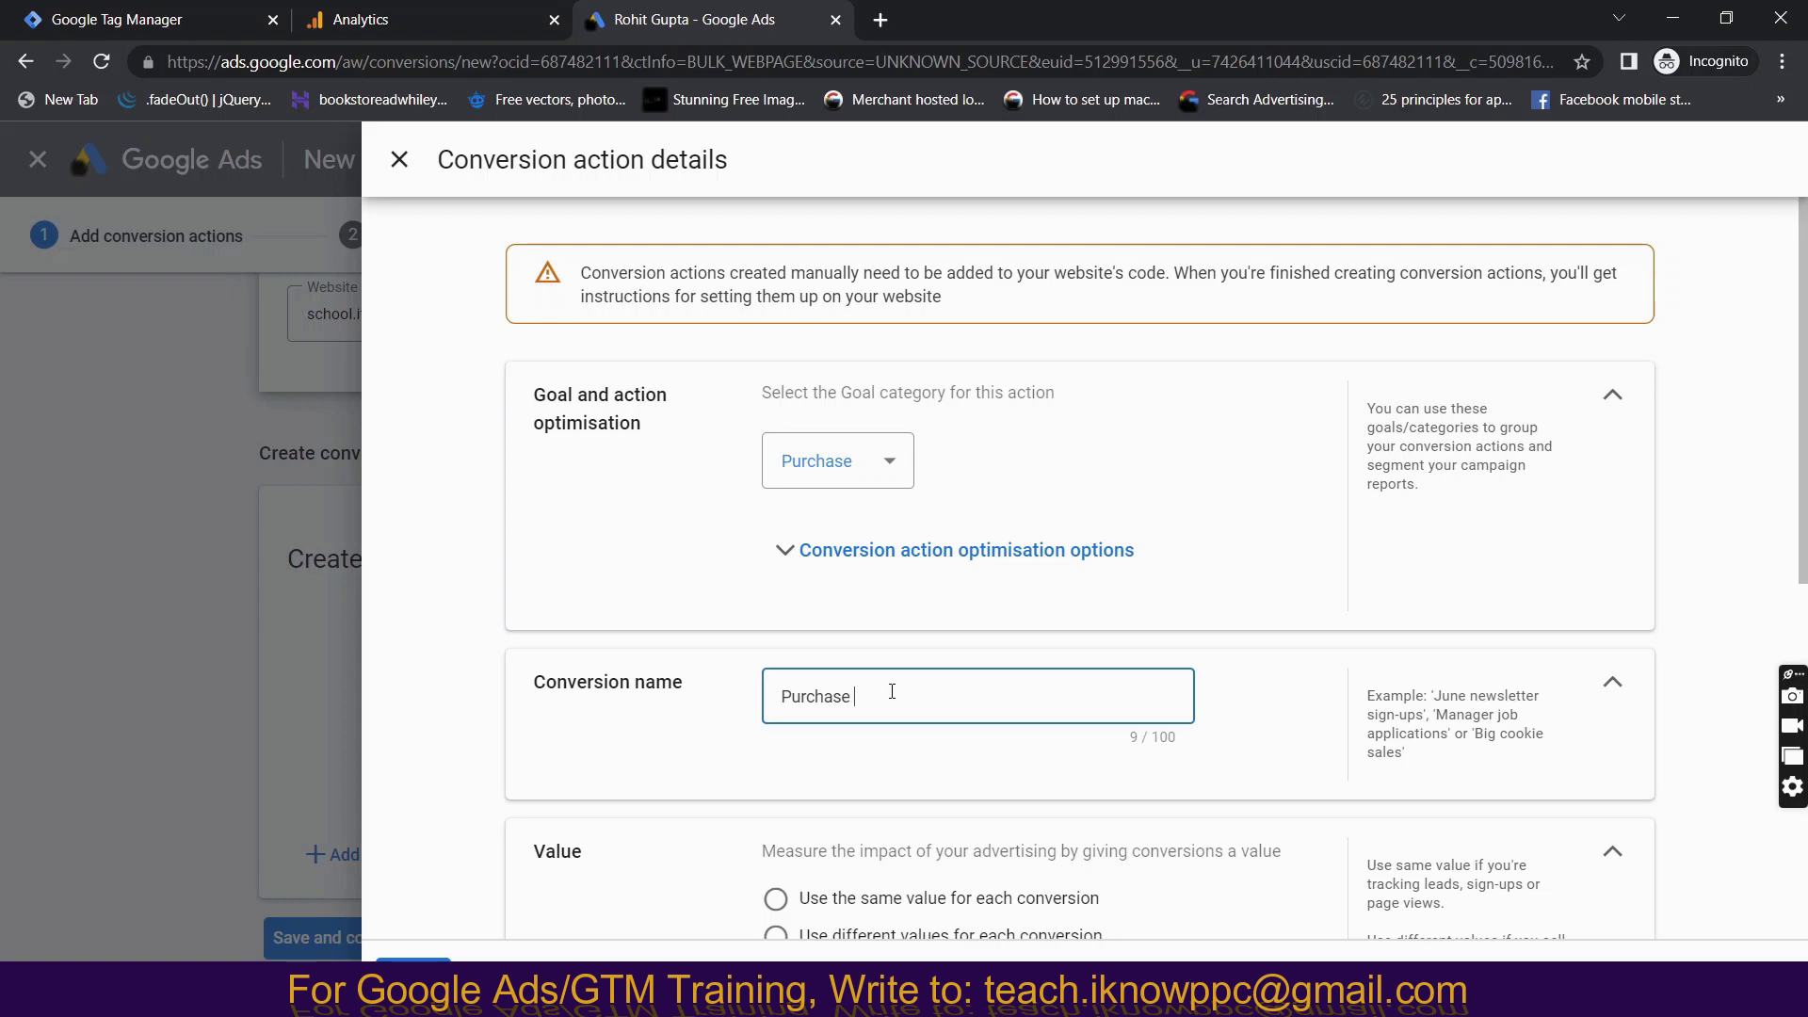
text( from website)
Use different values for each purchase conversion, with a default value of 1500 Indian Rupees.
scroll(892, 692, down, 6)
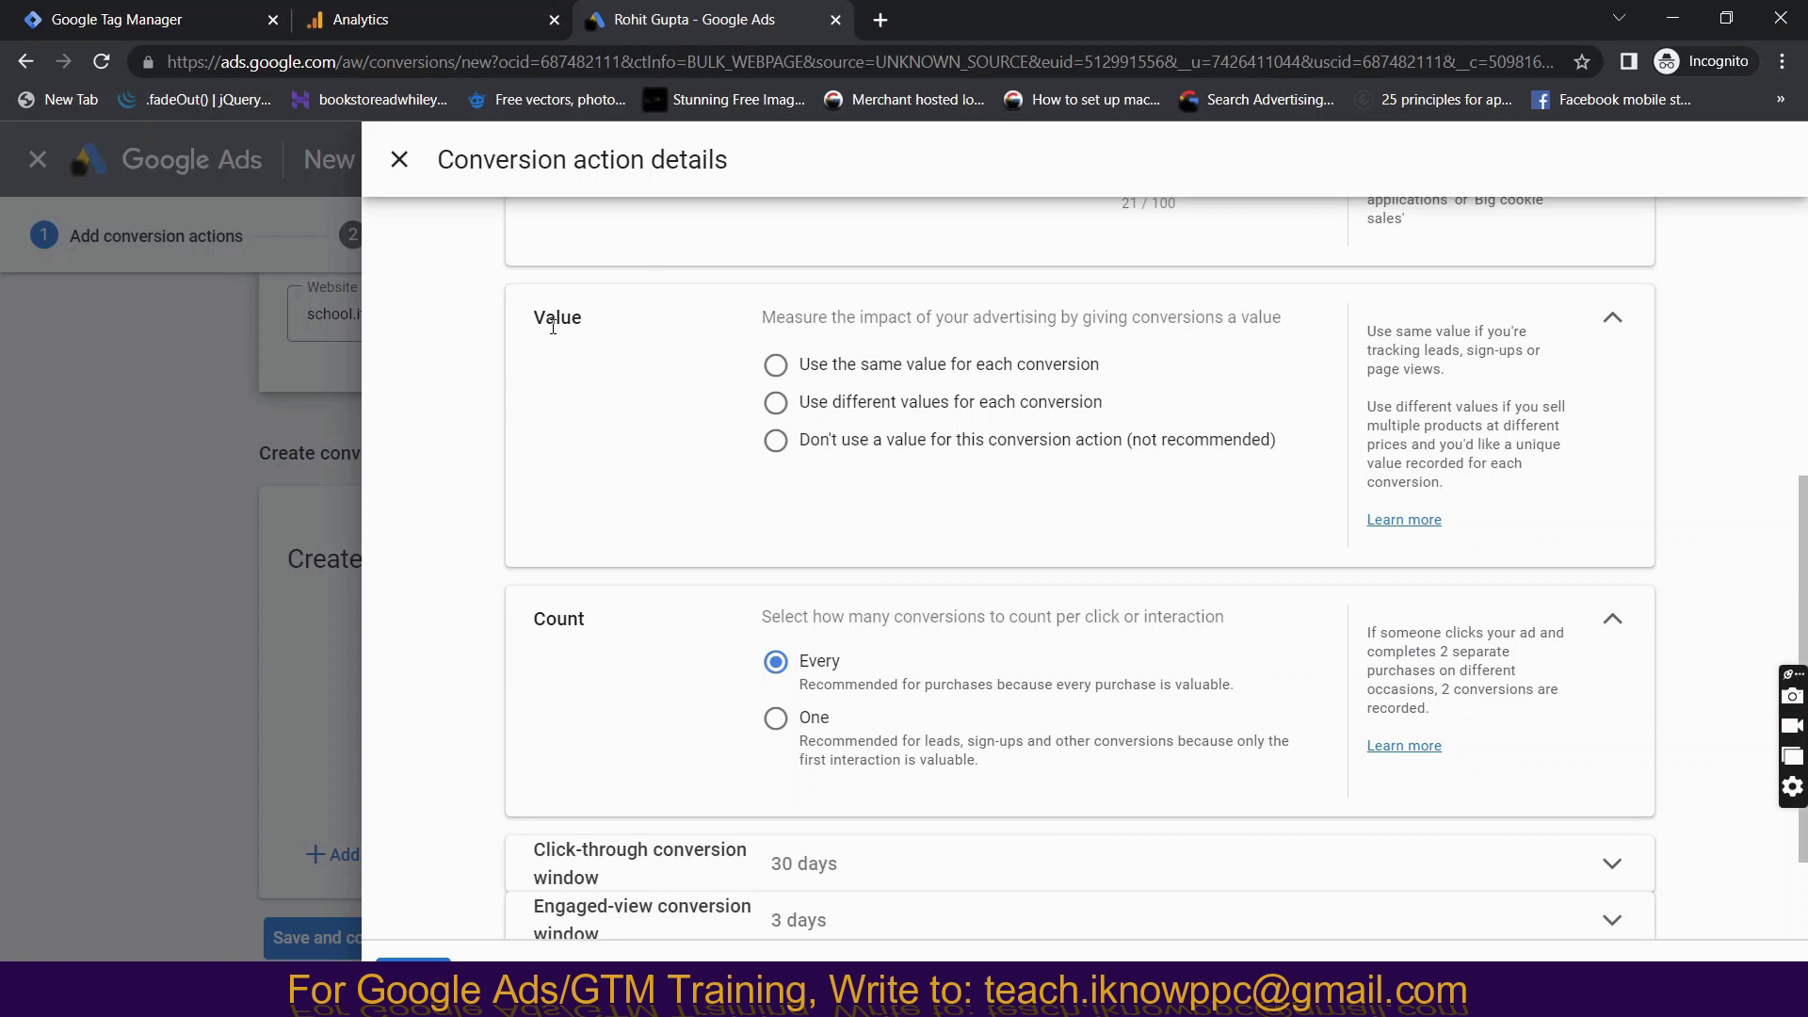
click(775, 443)
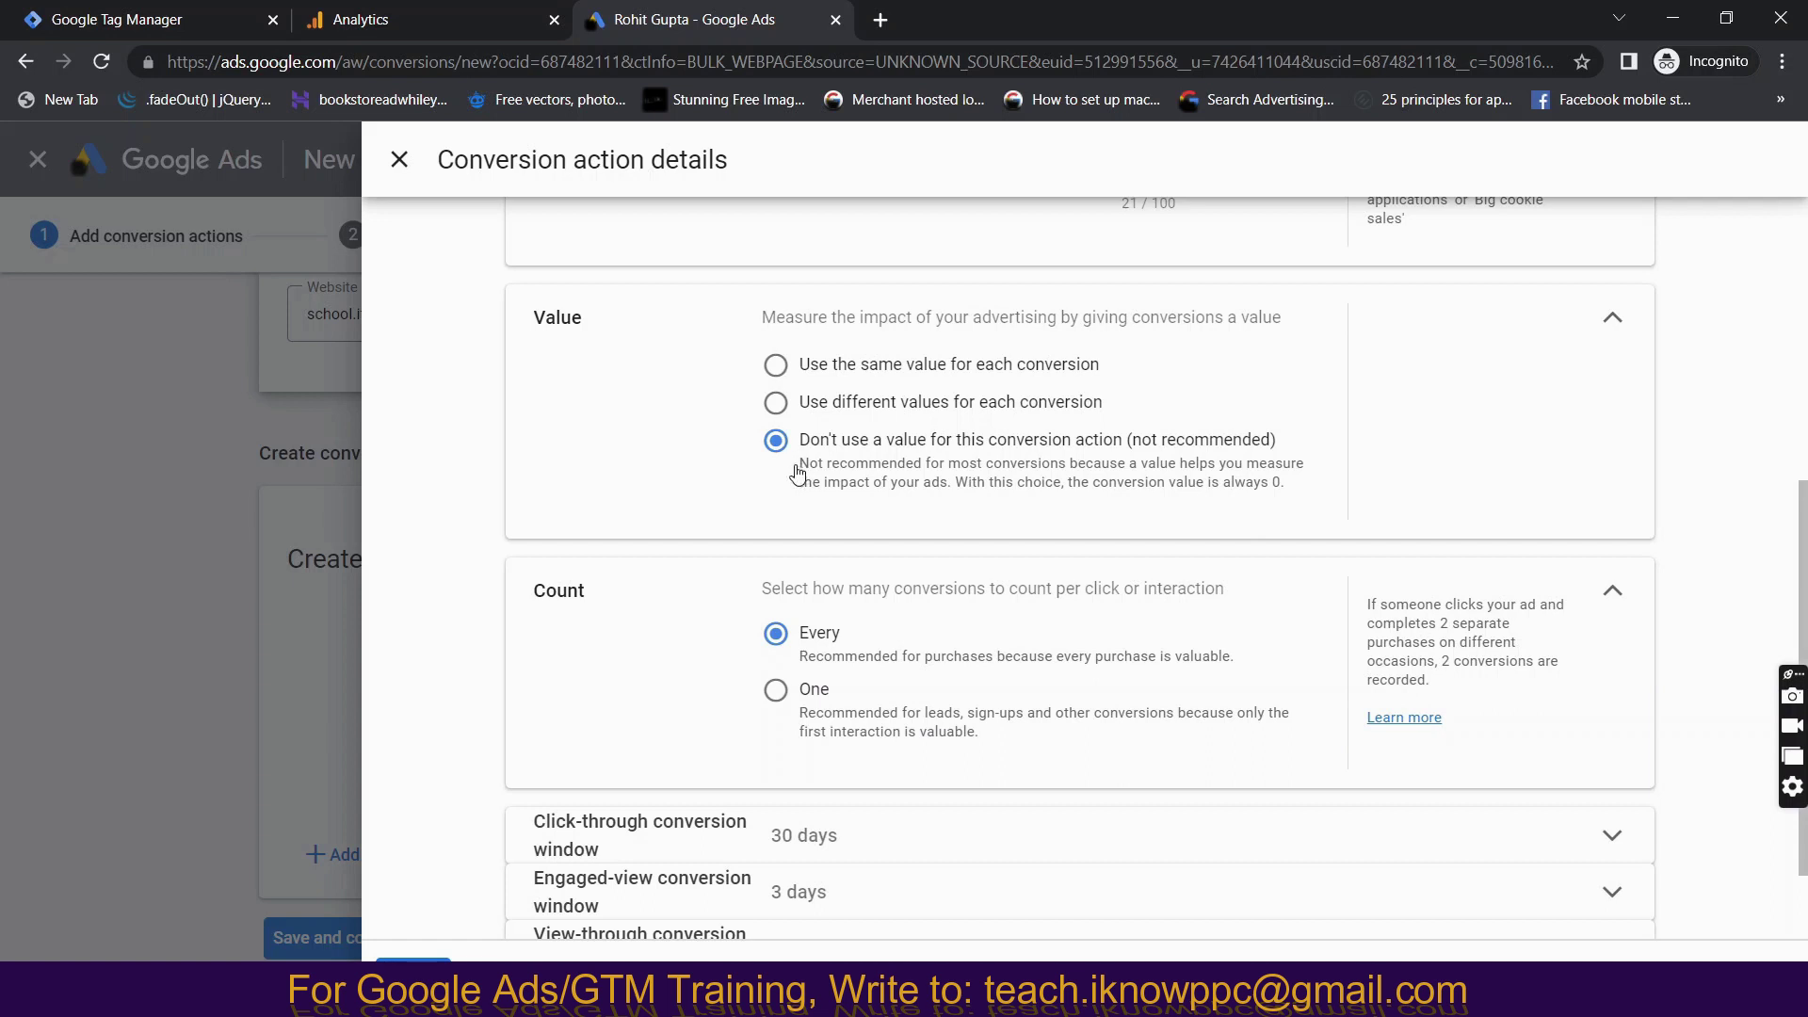
click(776, 364)
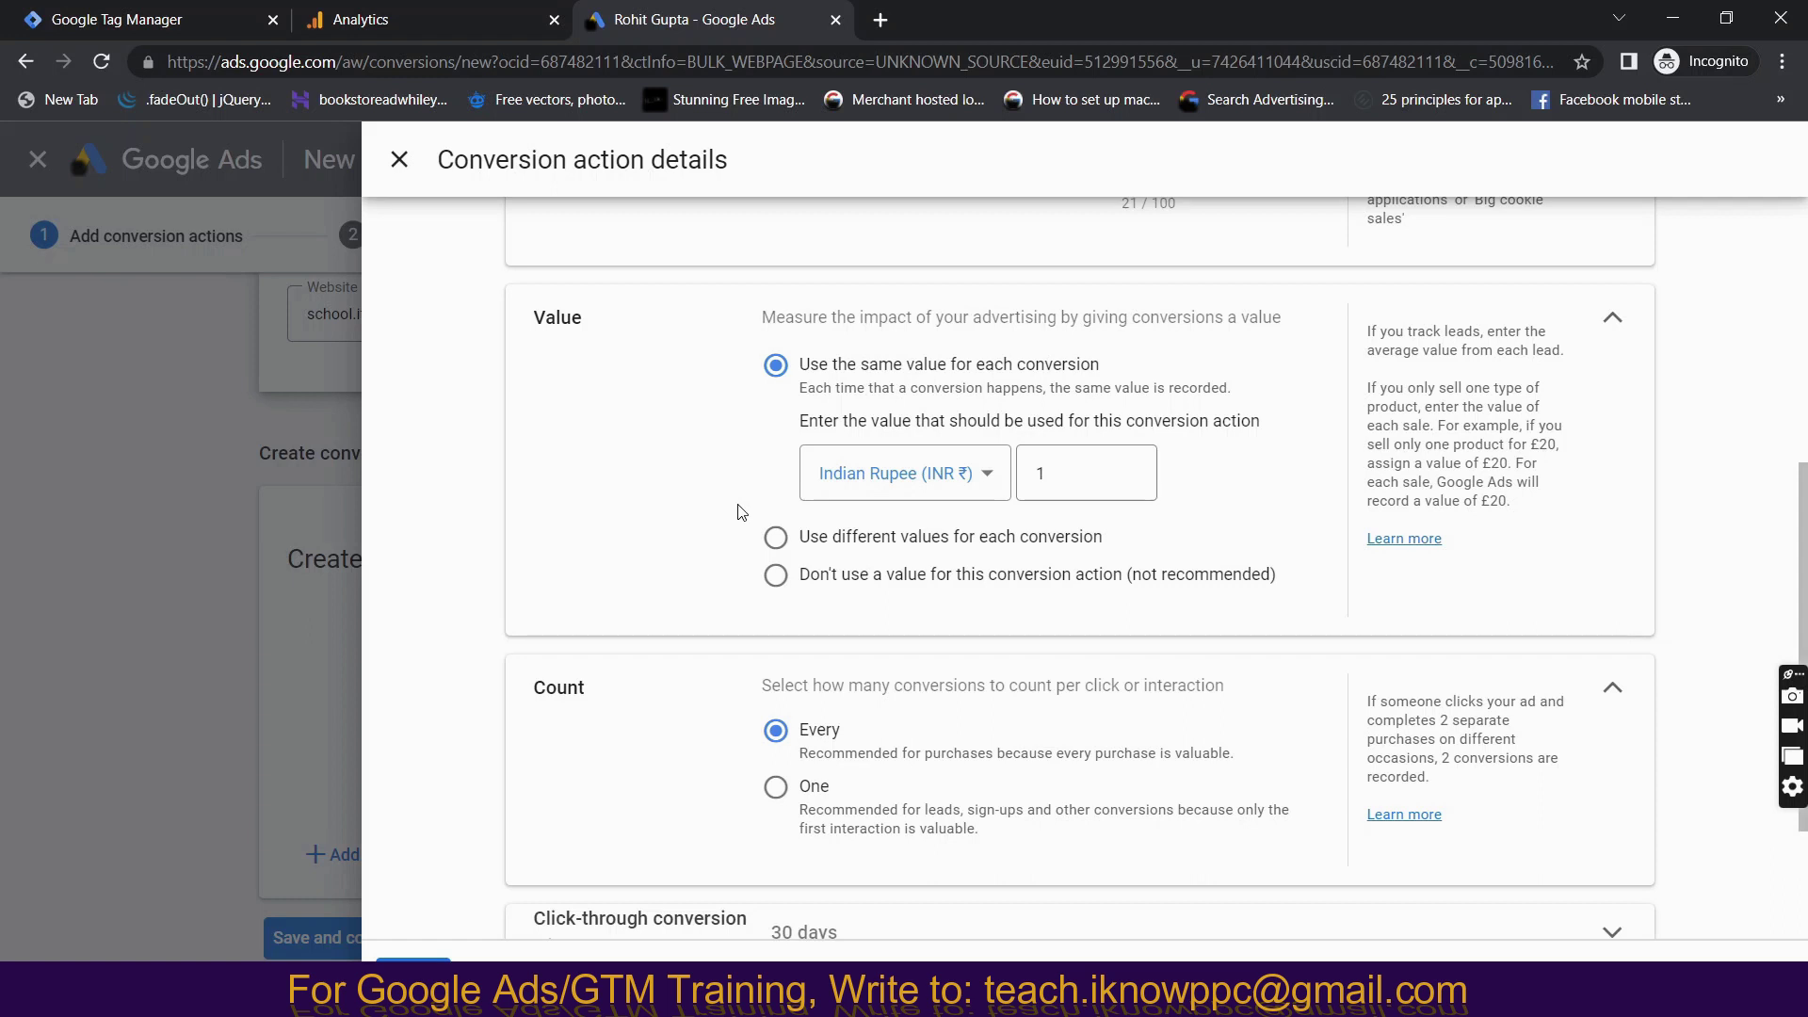
click(773, 544)
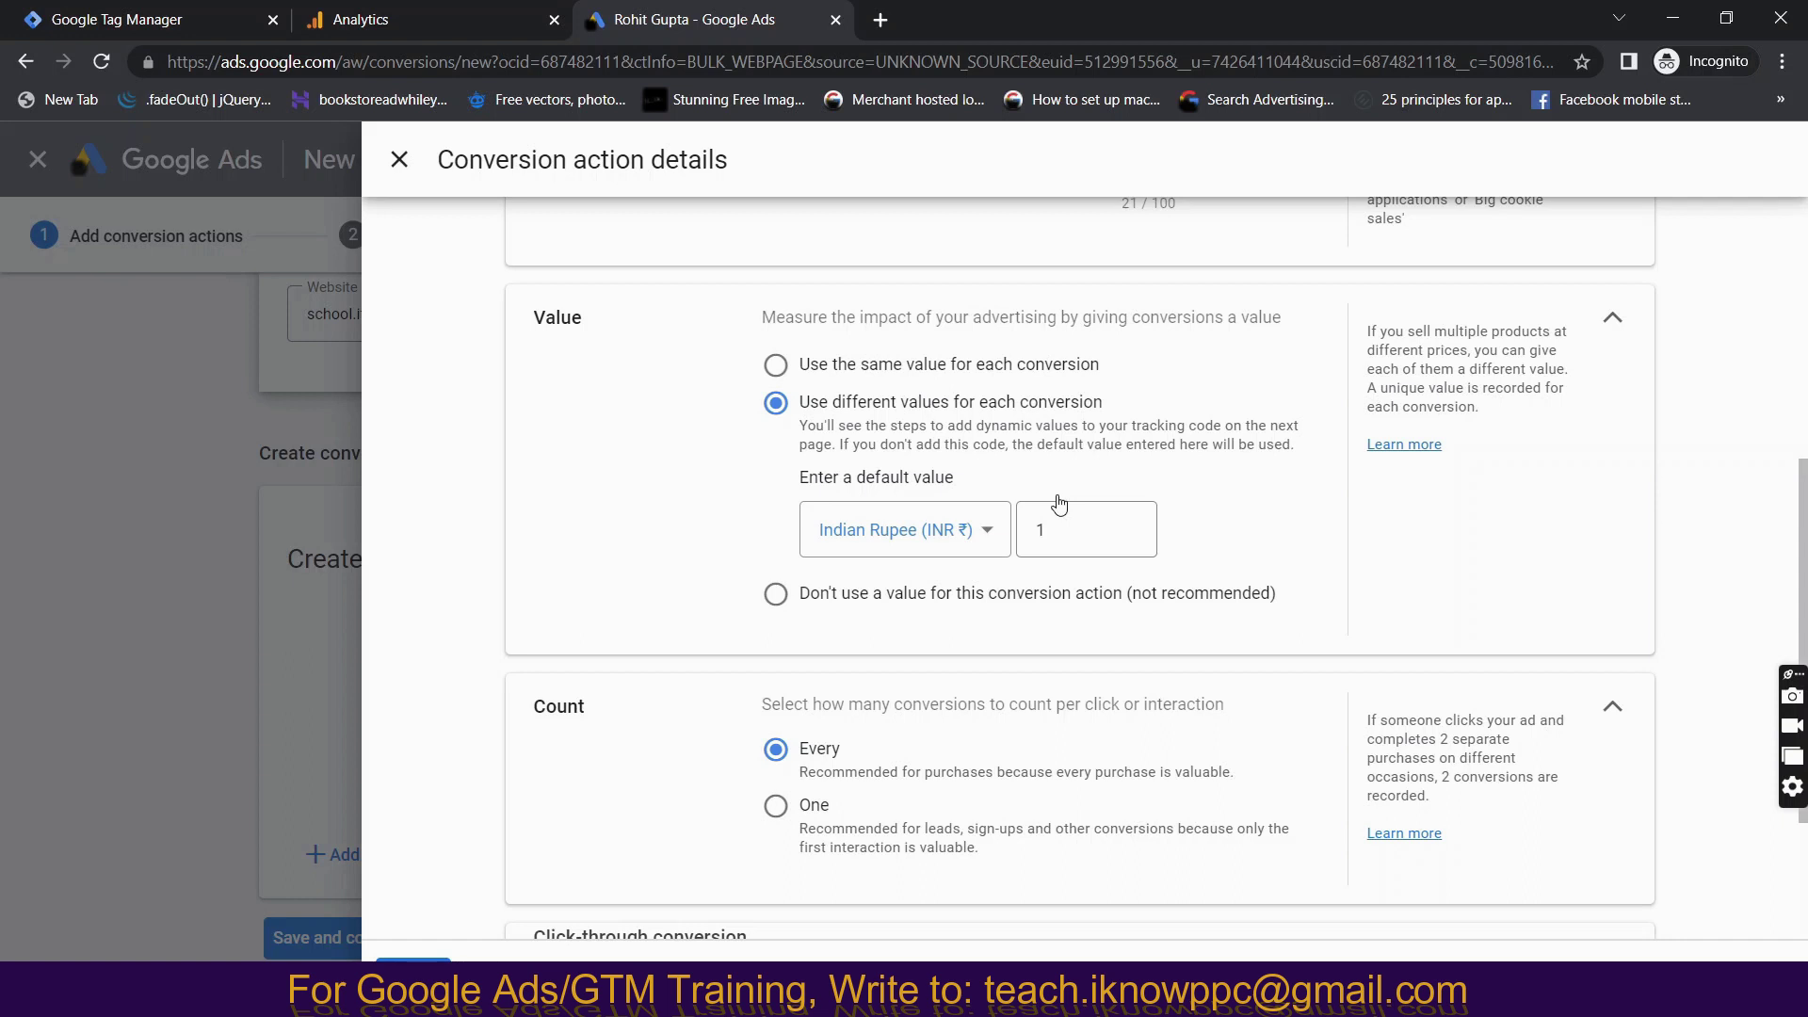
click(1062, 528)
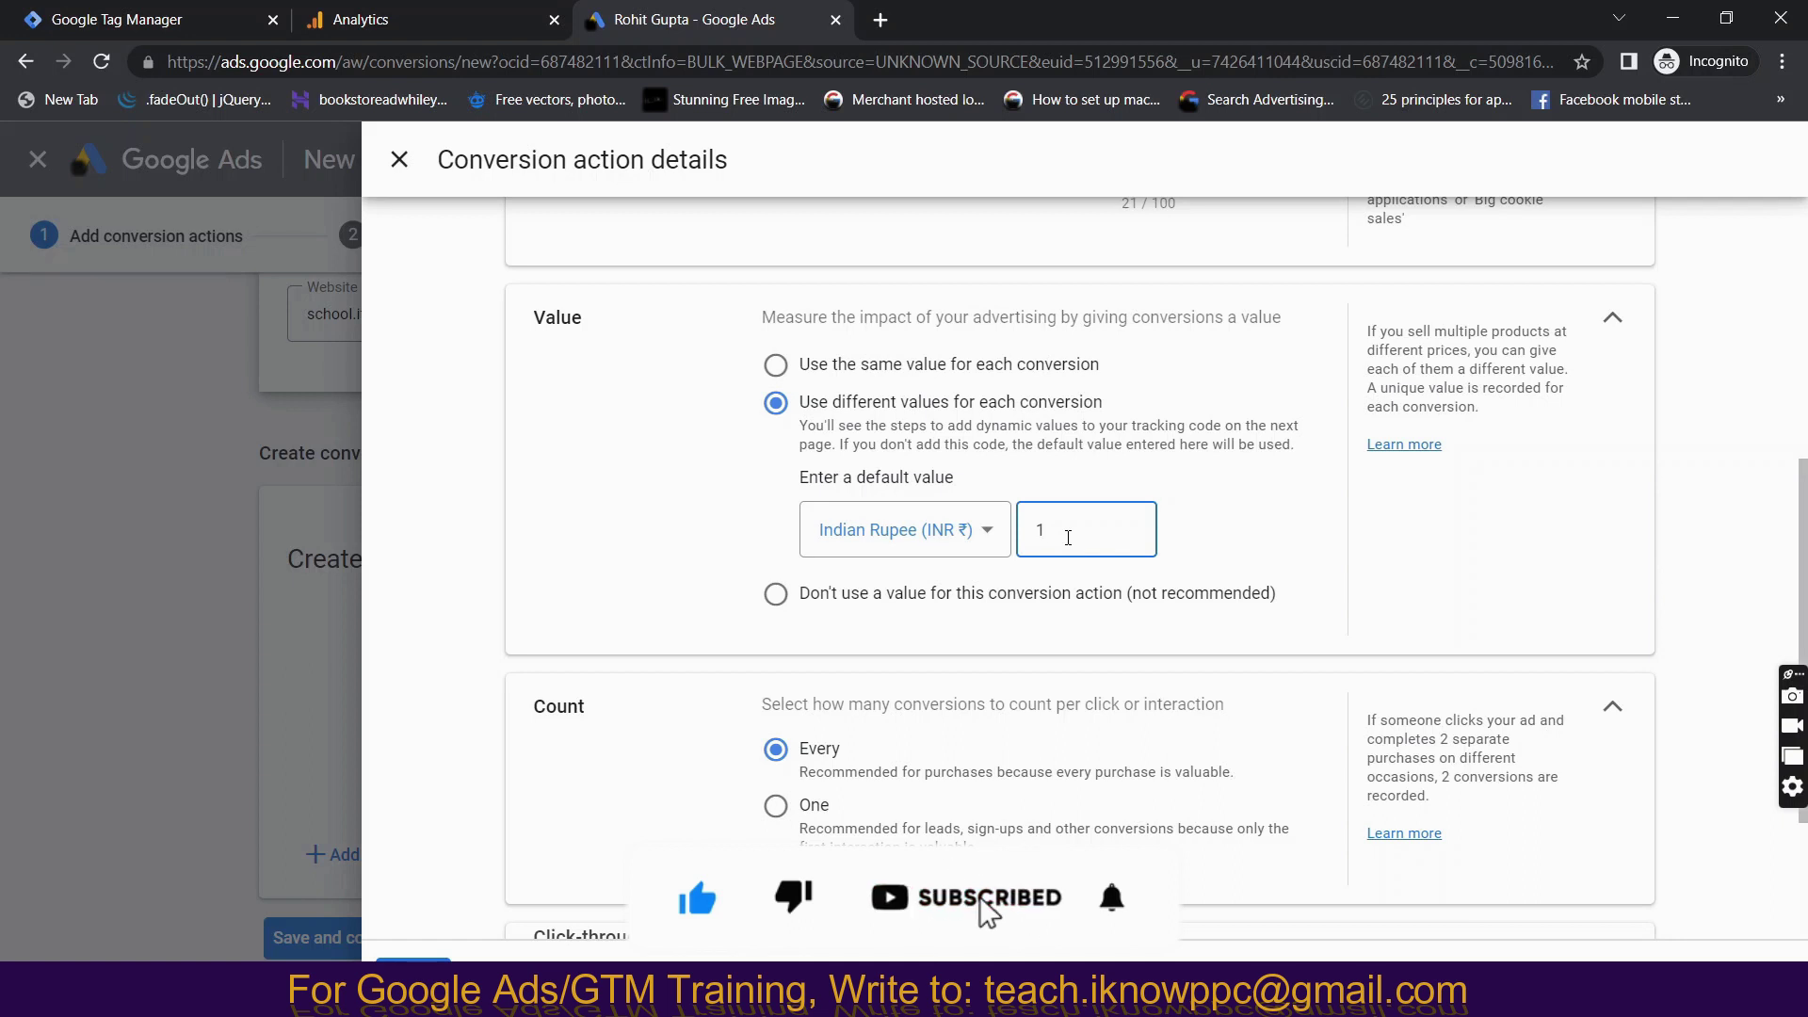
key(BackSpace)
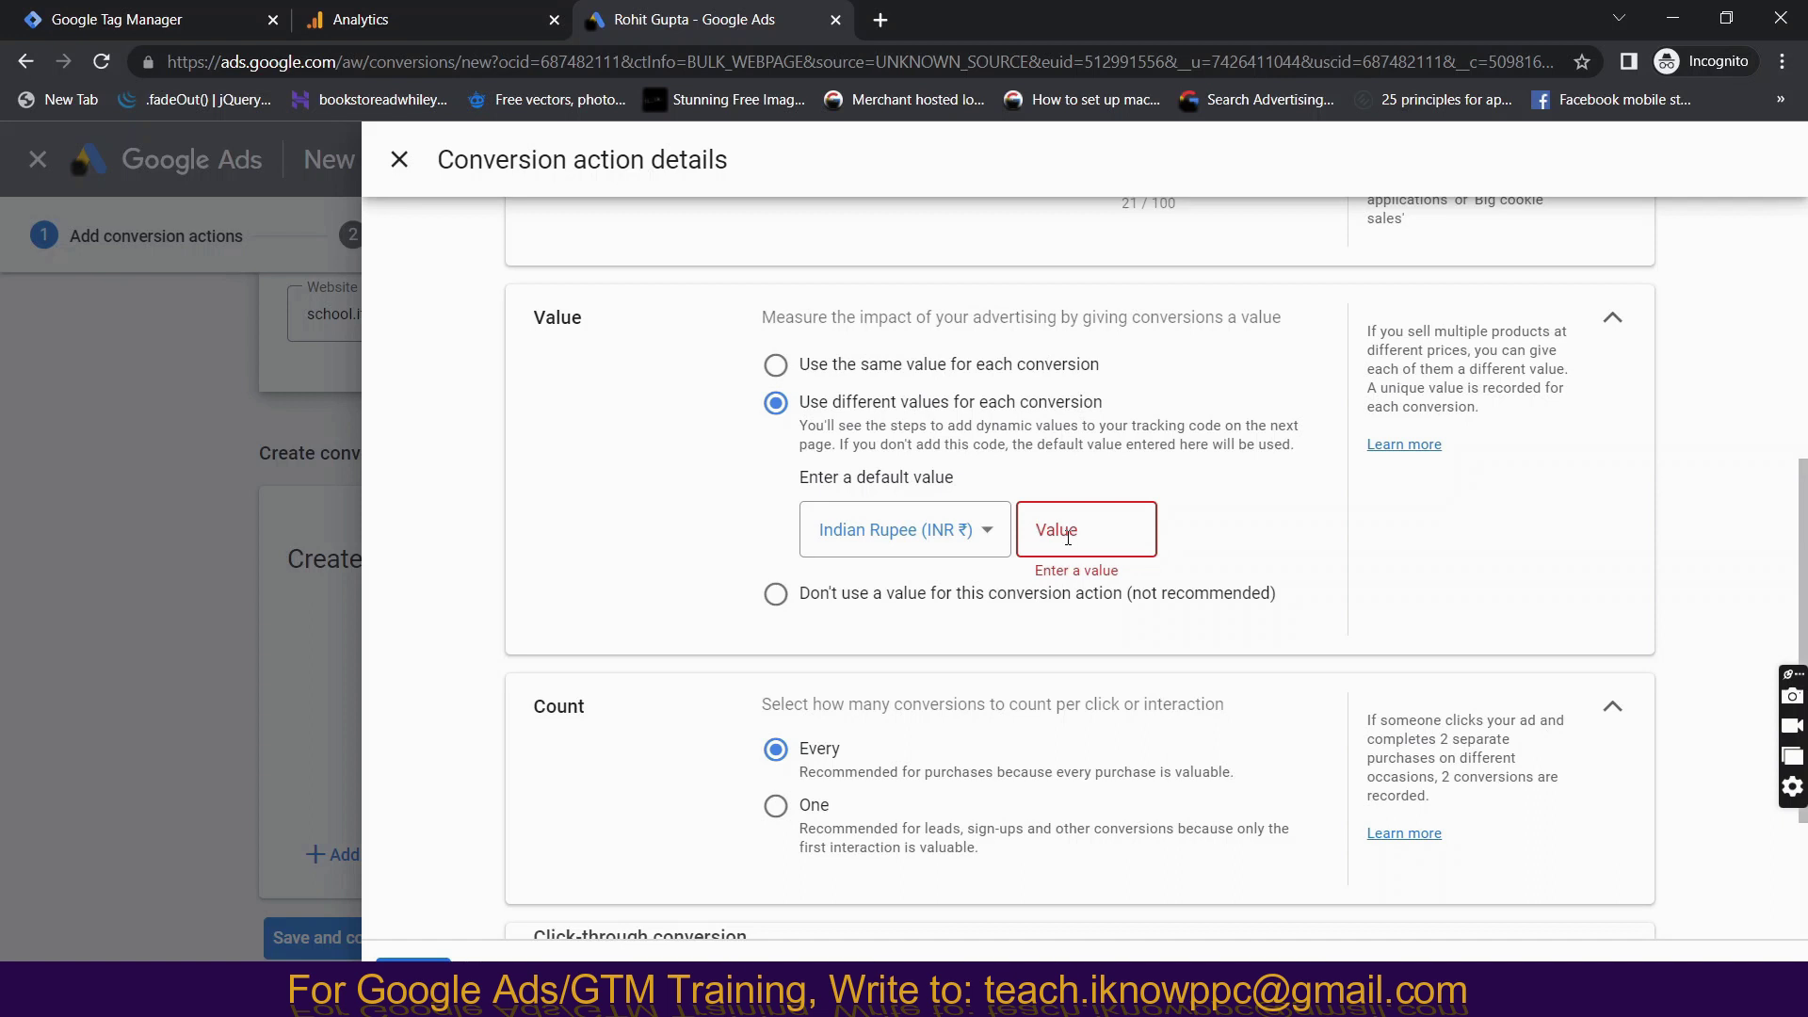
text(1500)
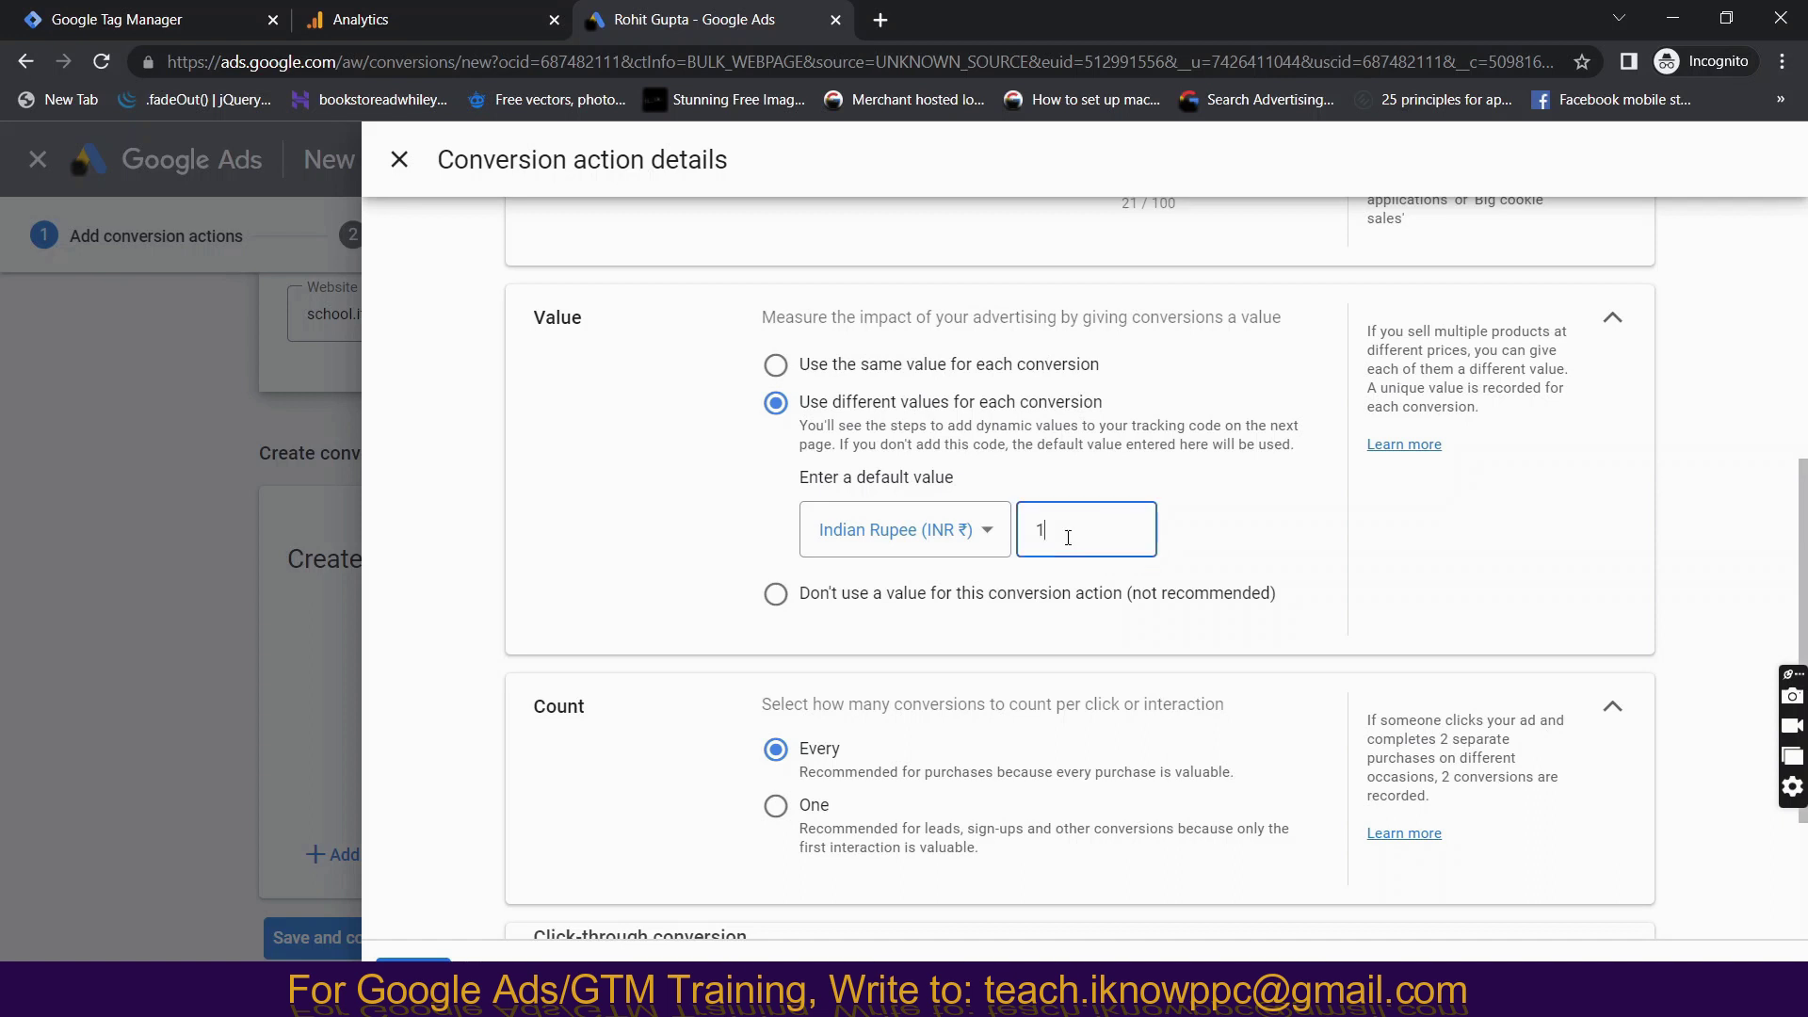
click(1333, 507)
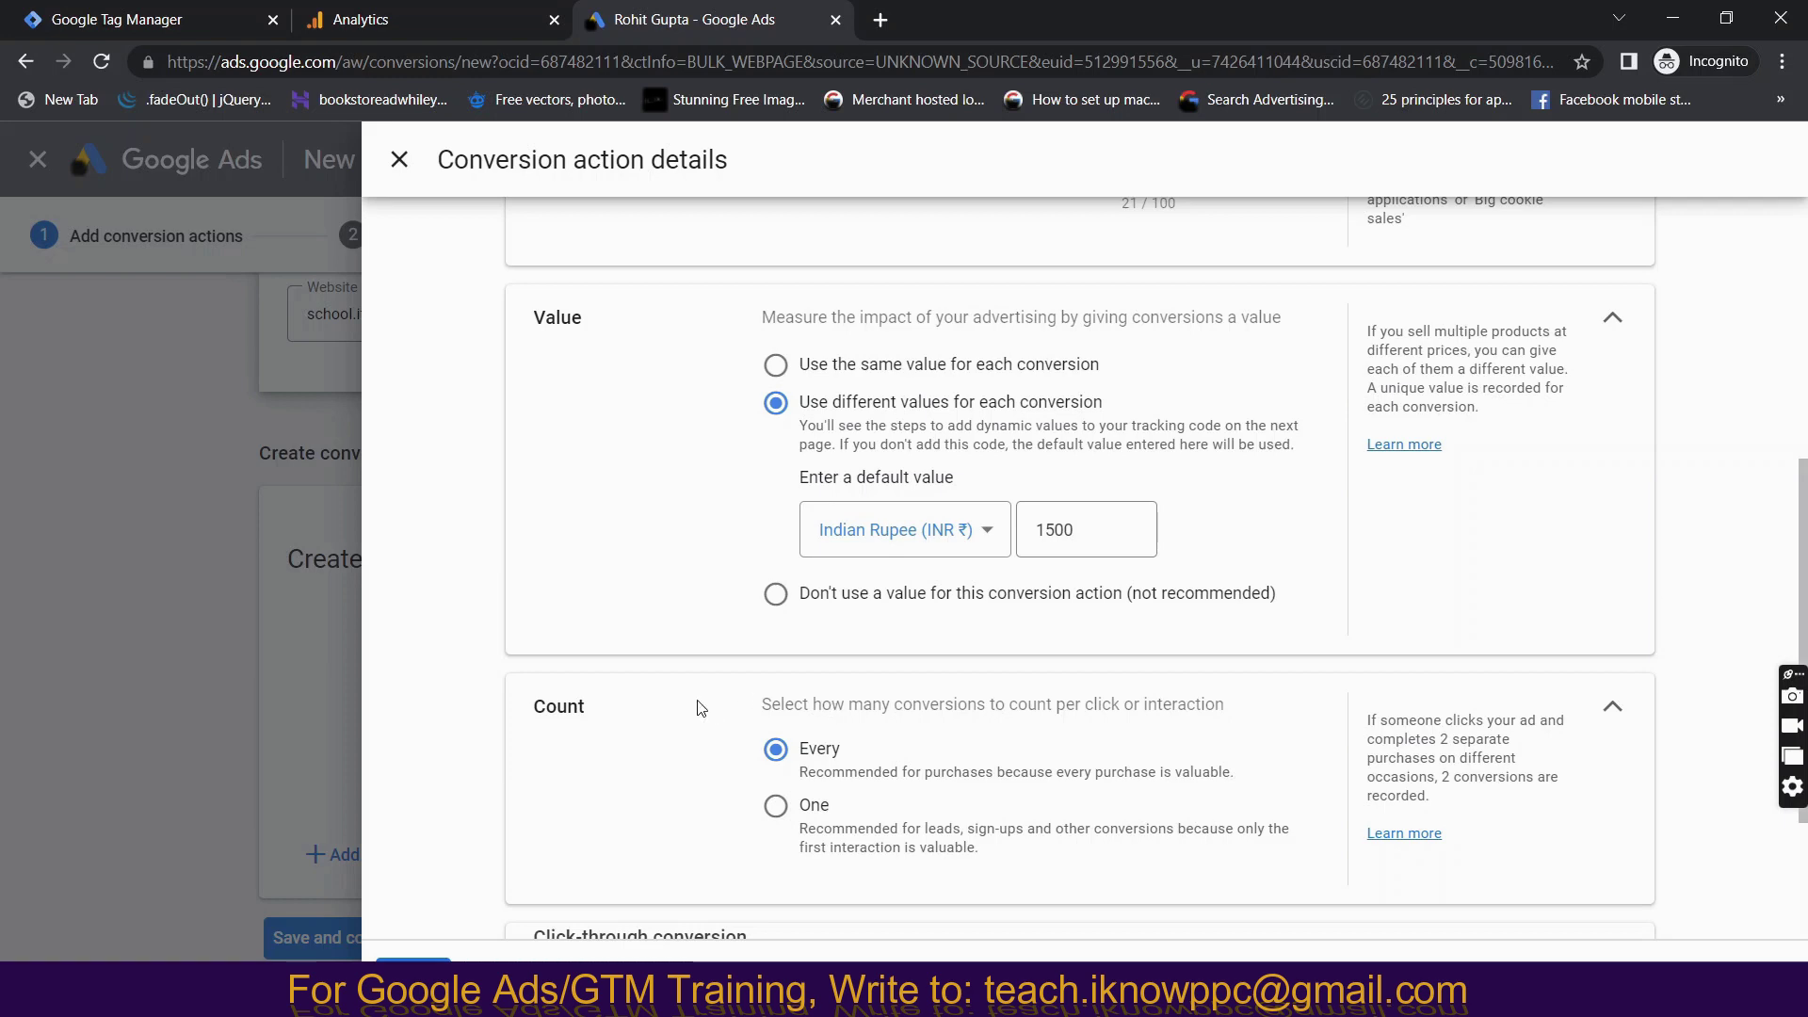
Finish the purchase conversion's details with every conversion counted, and save it to continue to the setup instructions.
scroll(701, 708, down, 2)
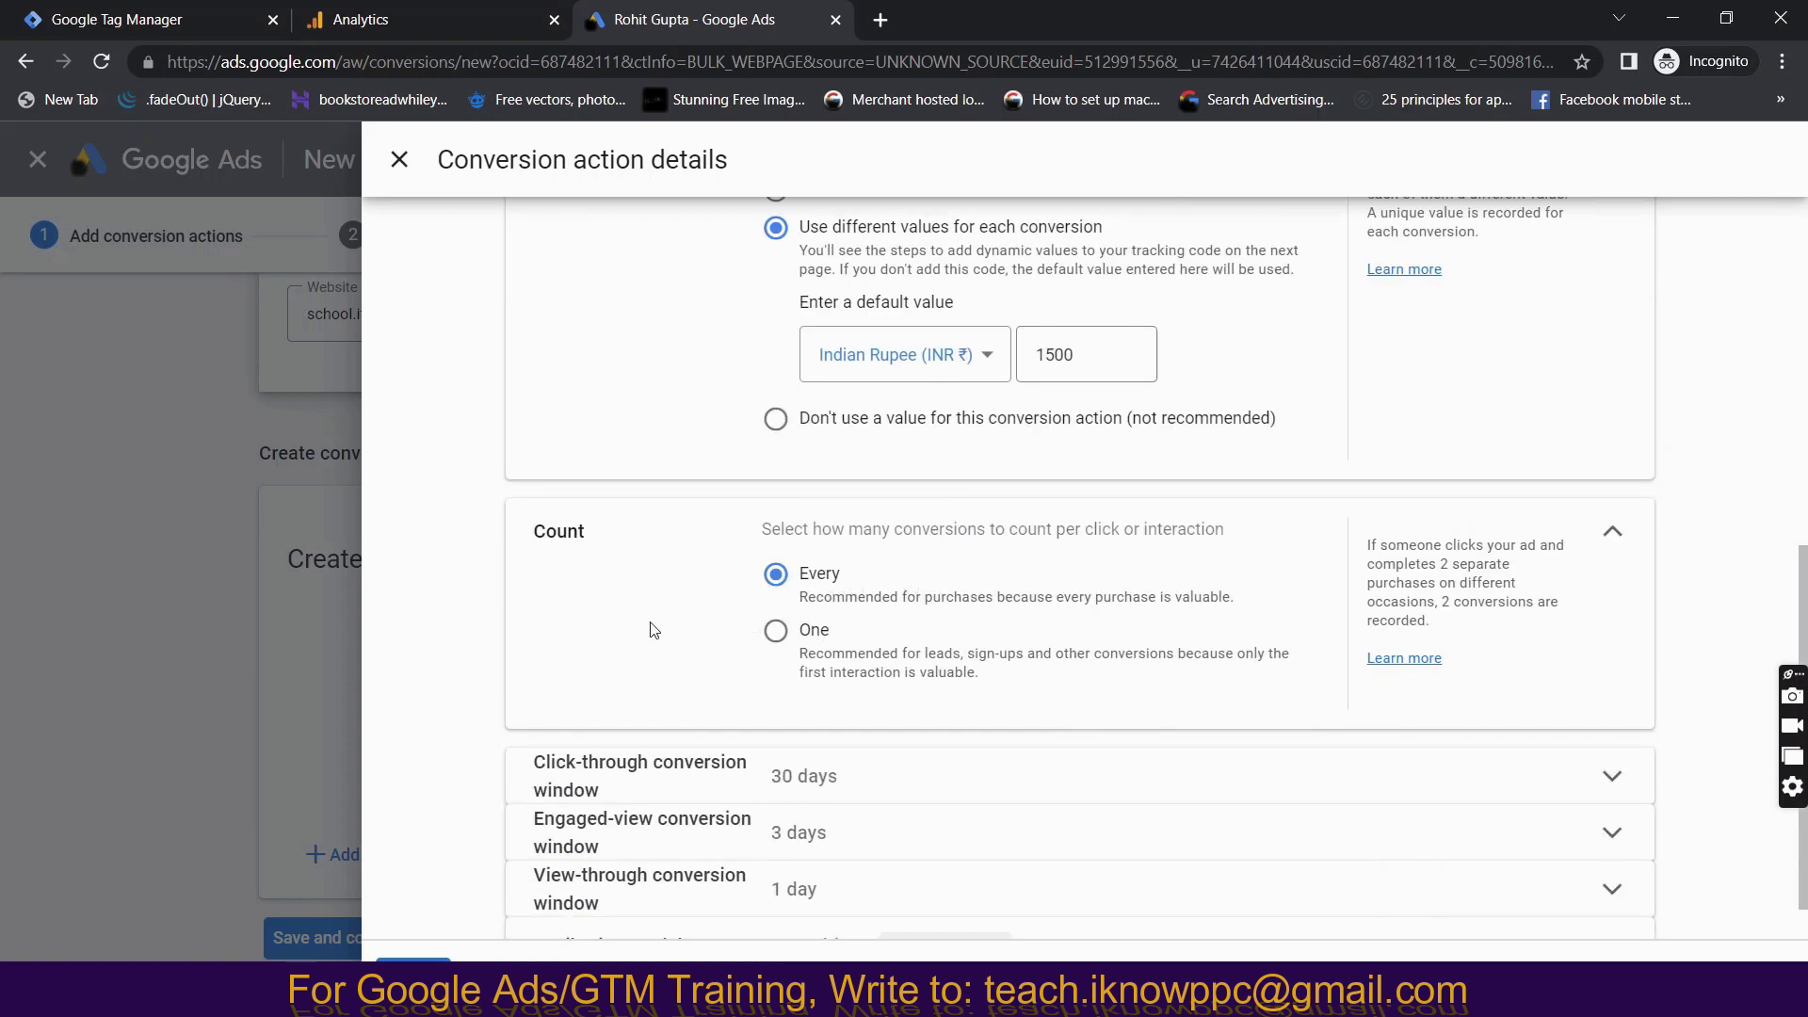
scroll(481, 636, down, 1)
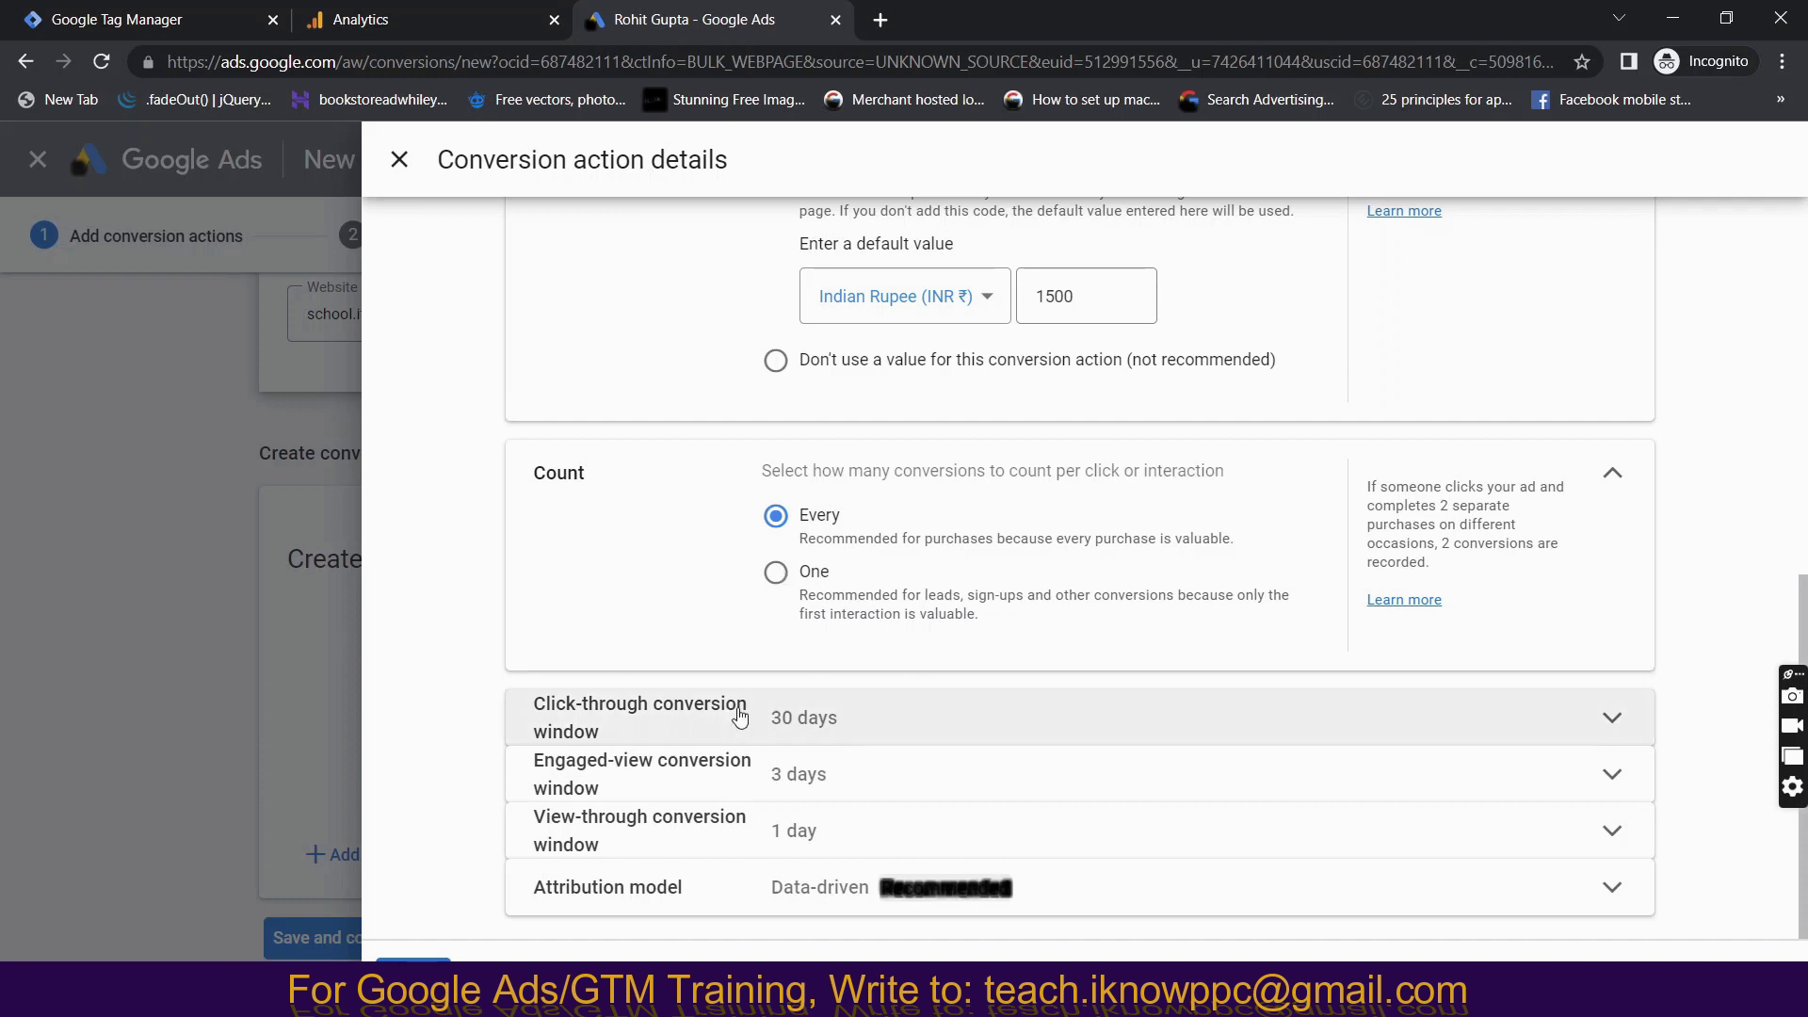
click(413, 976)
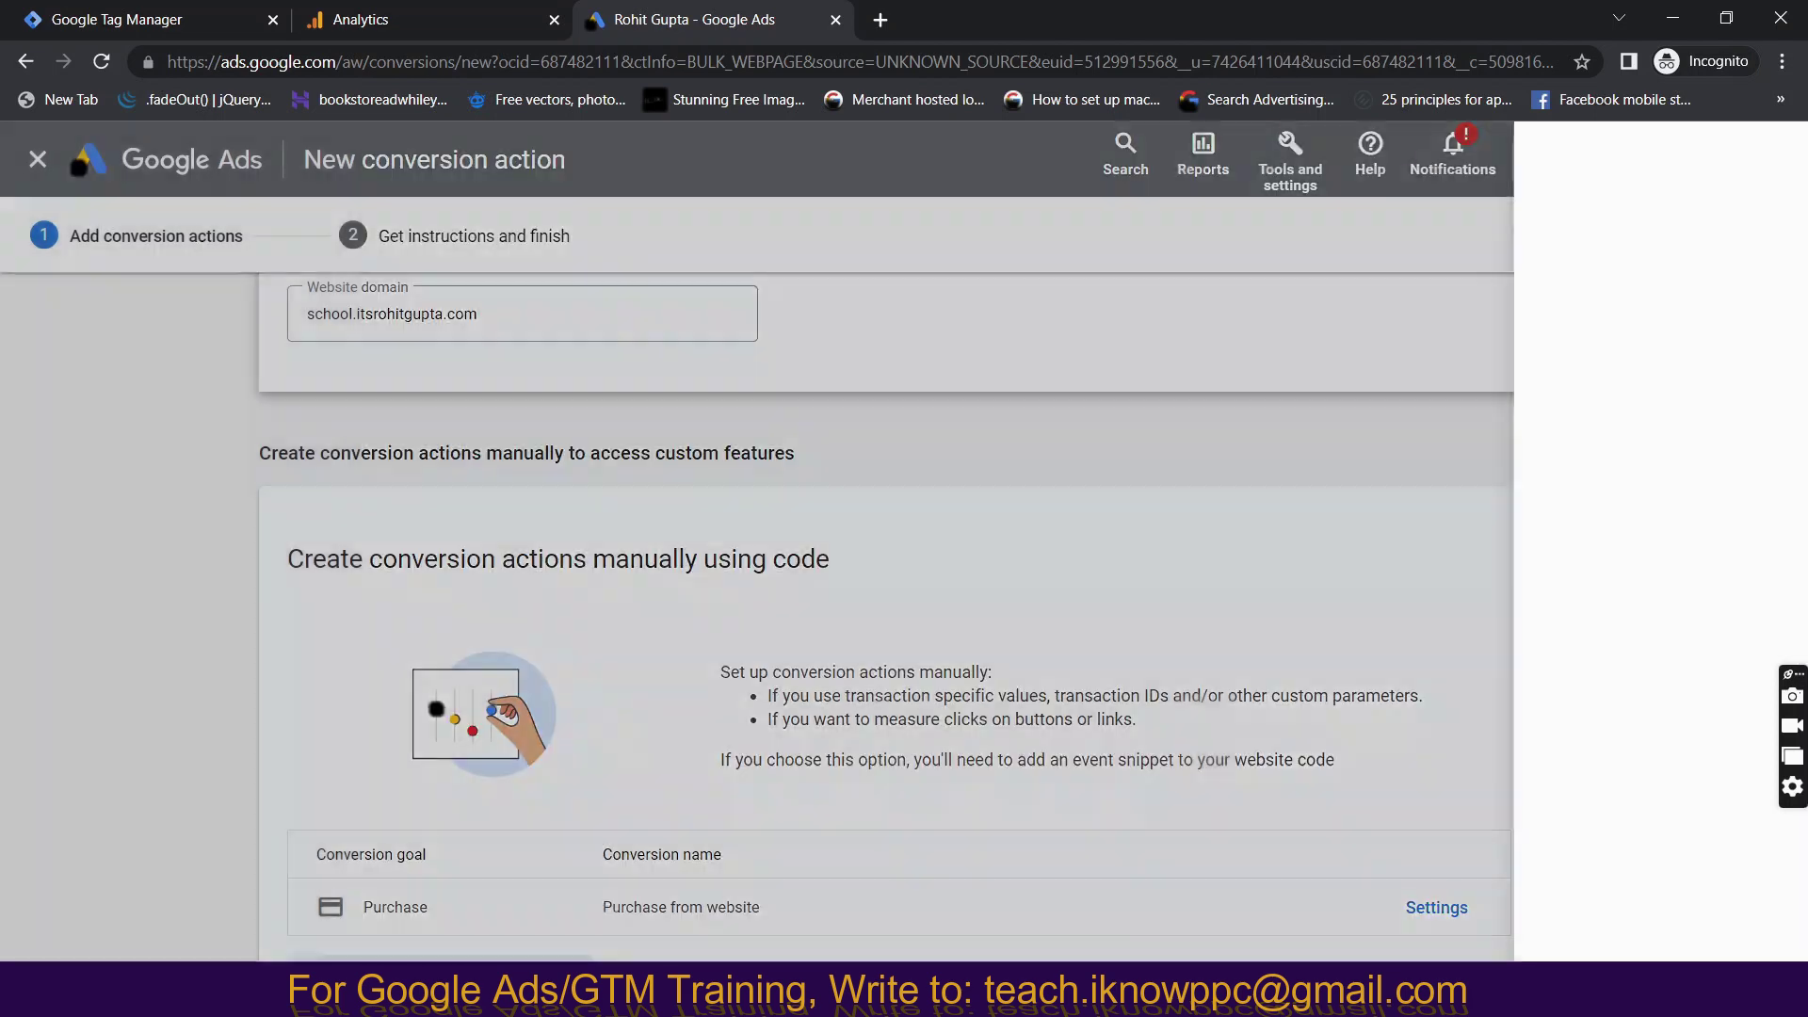
scroll(878, 765, down, 2)
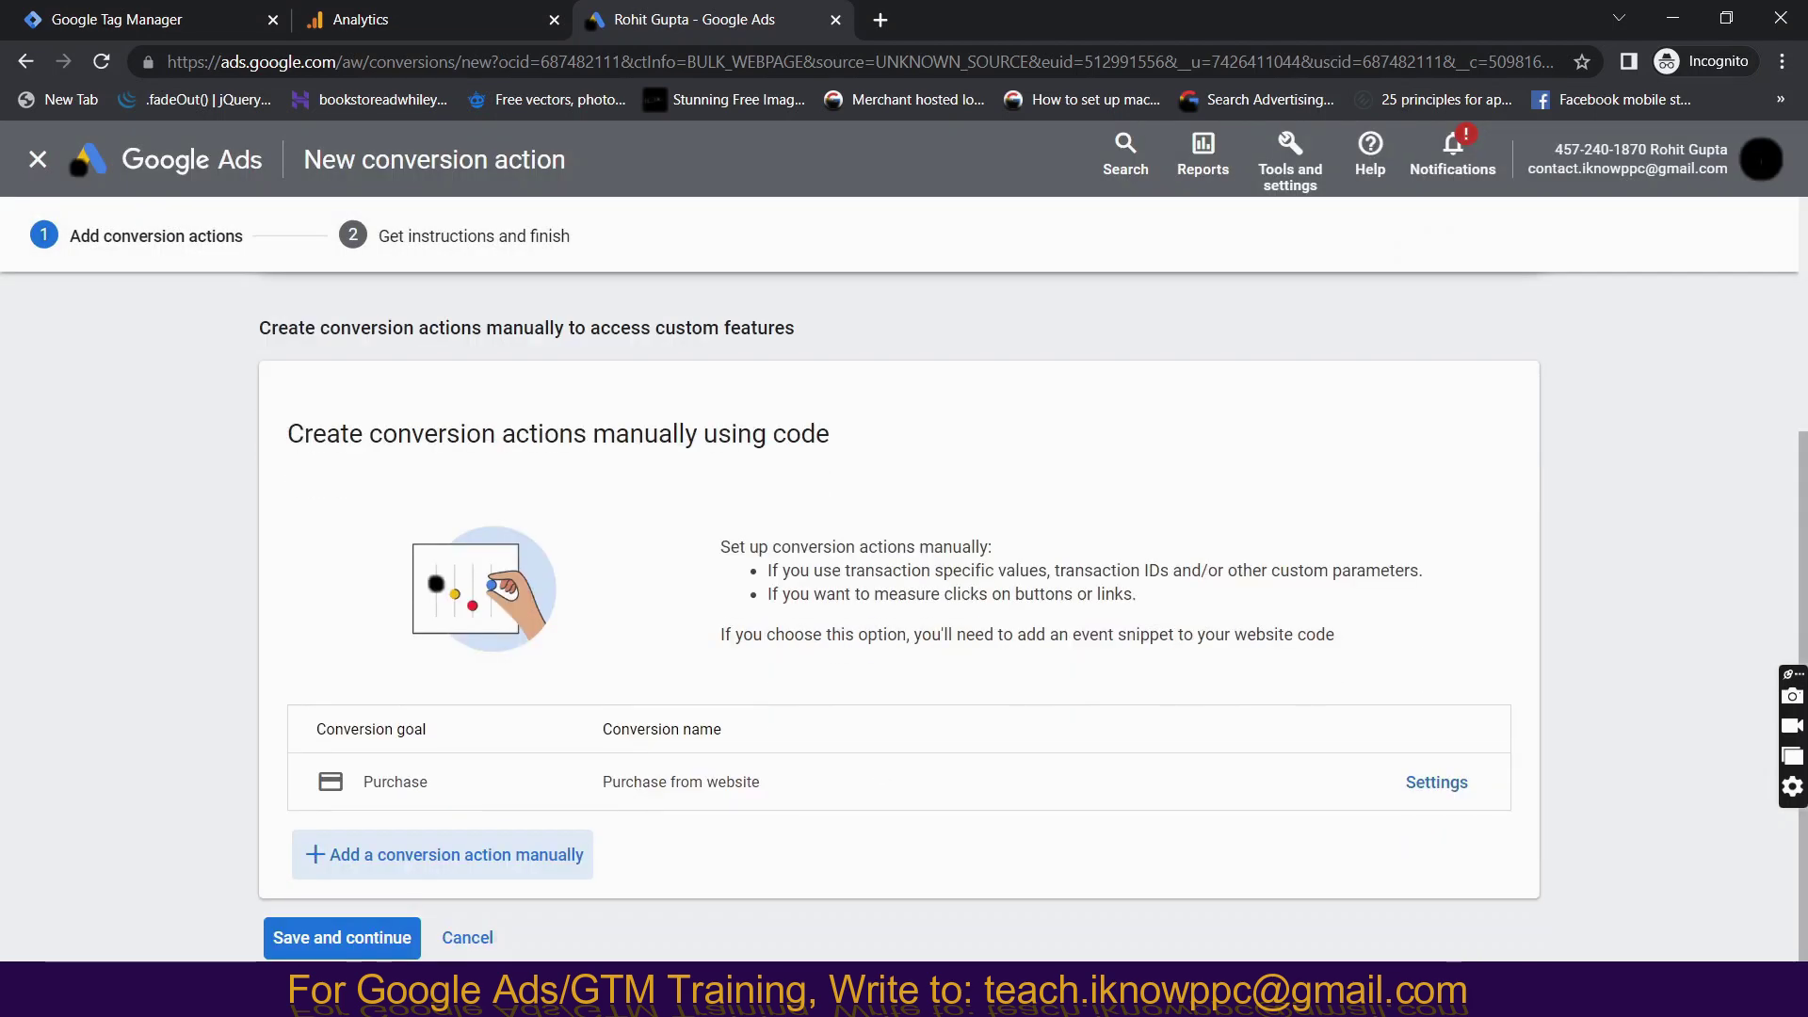
click(341, 936)
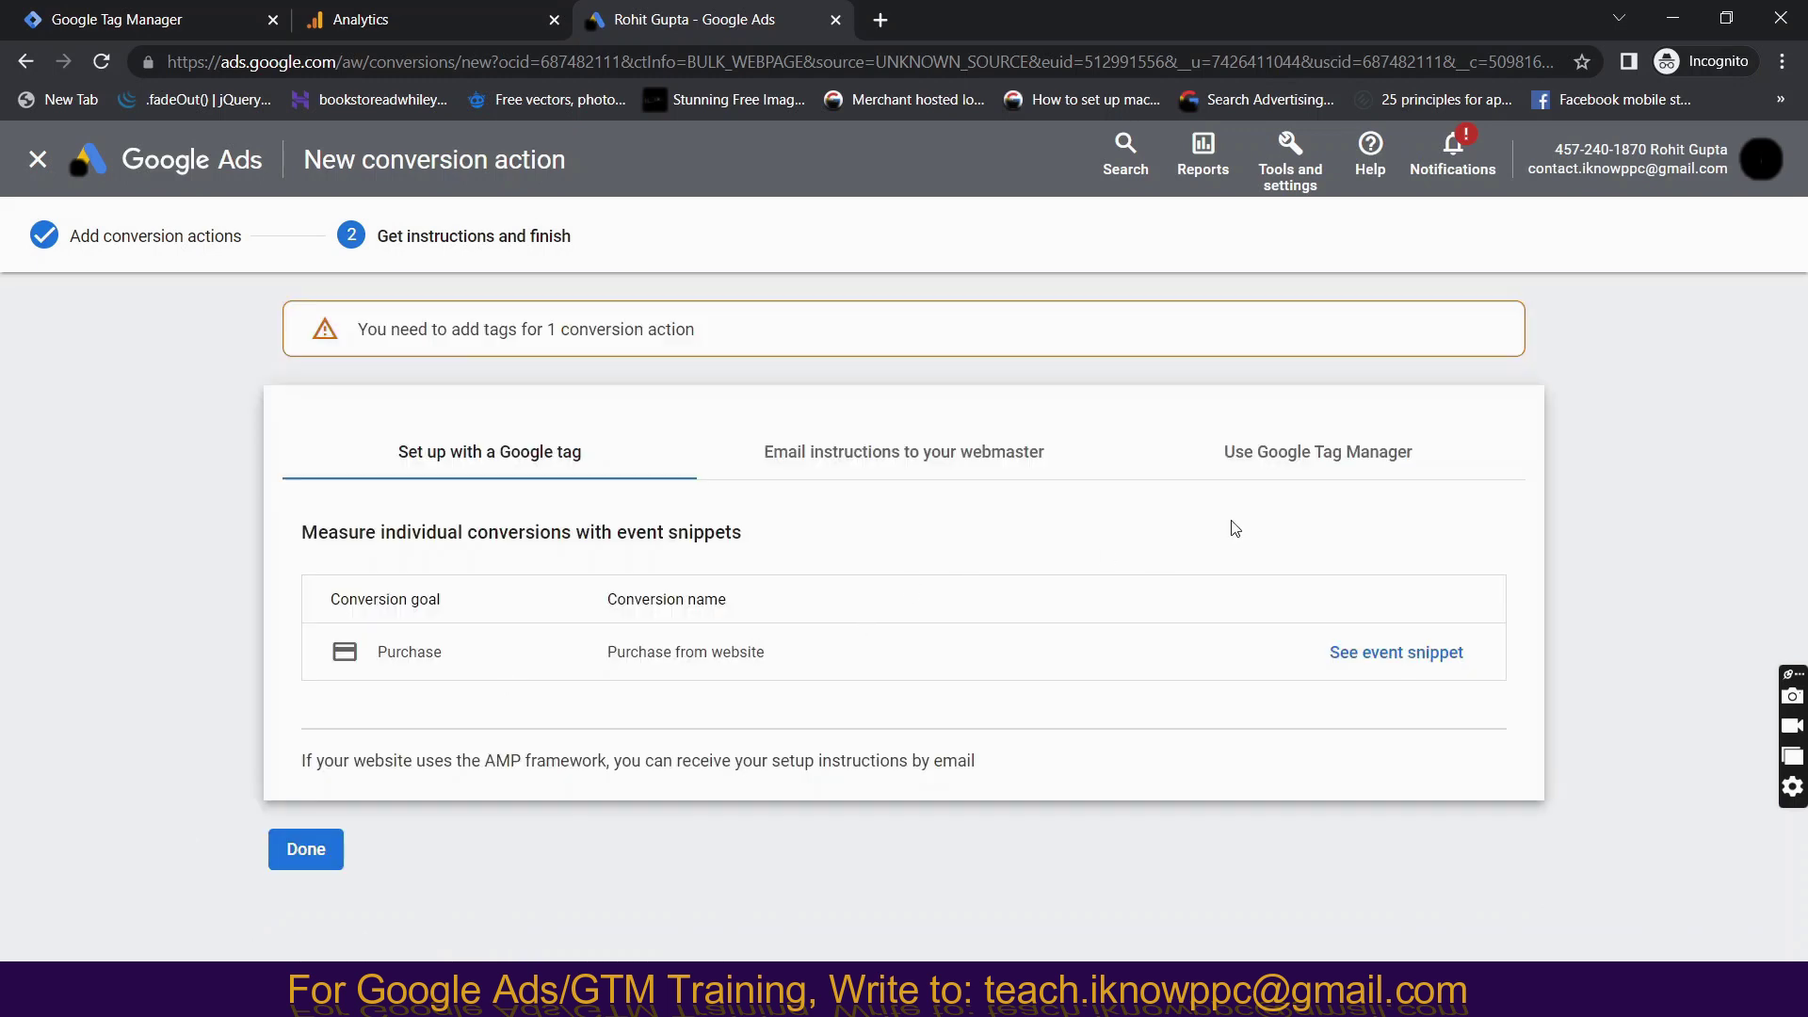
Show the Google Tag Manager setup instructions and copy the conversion ID.
click(1302, 471)
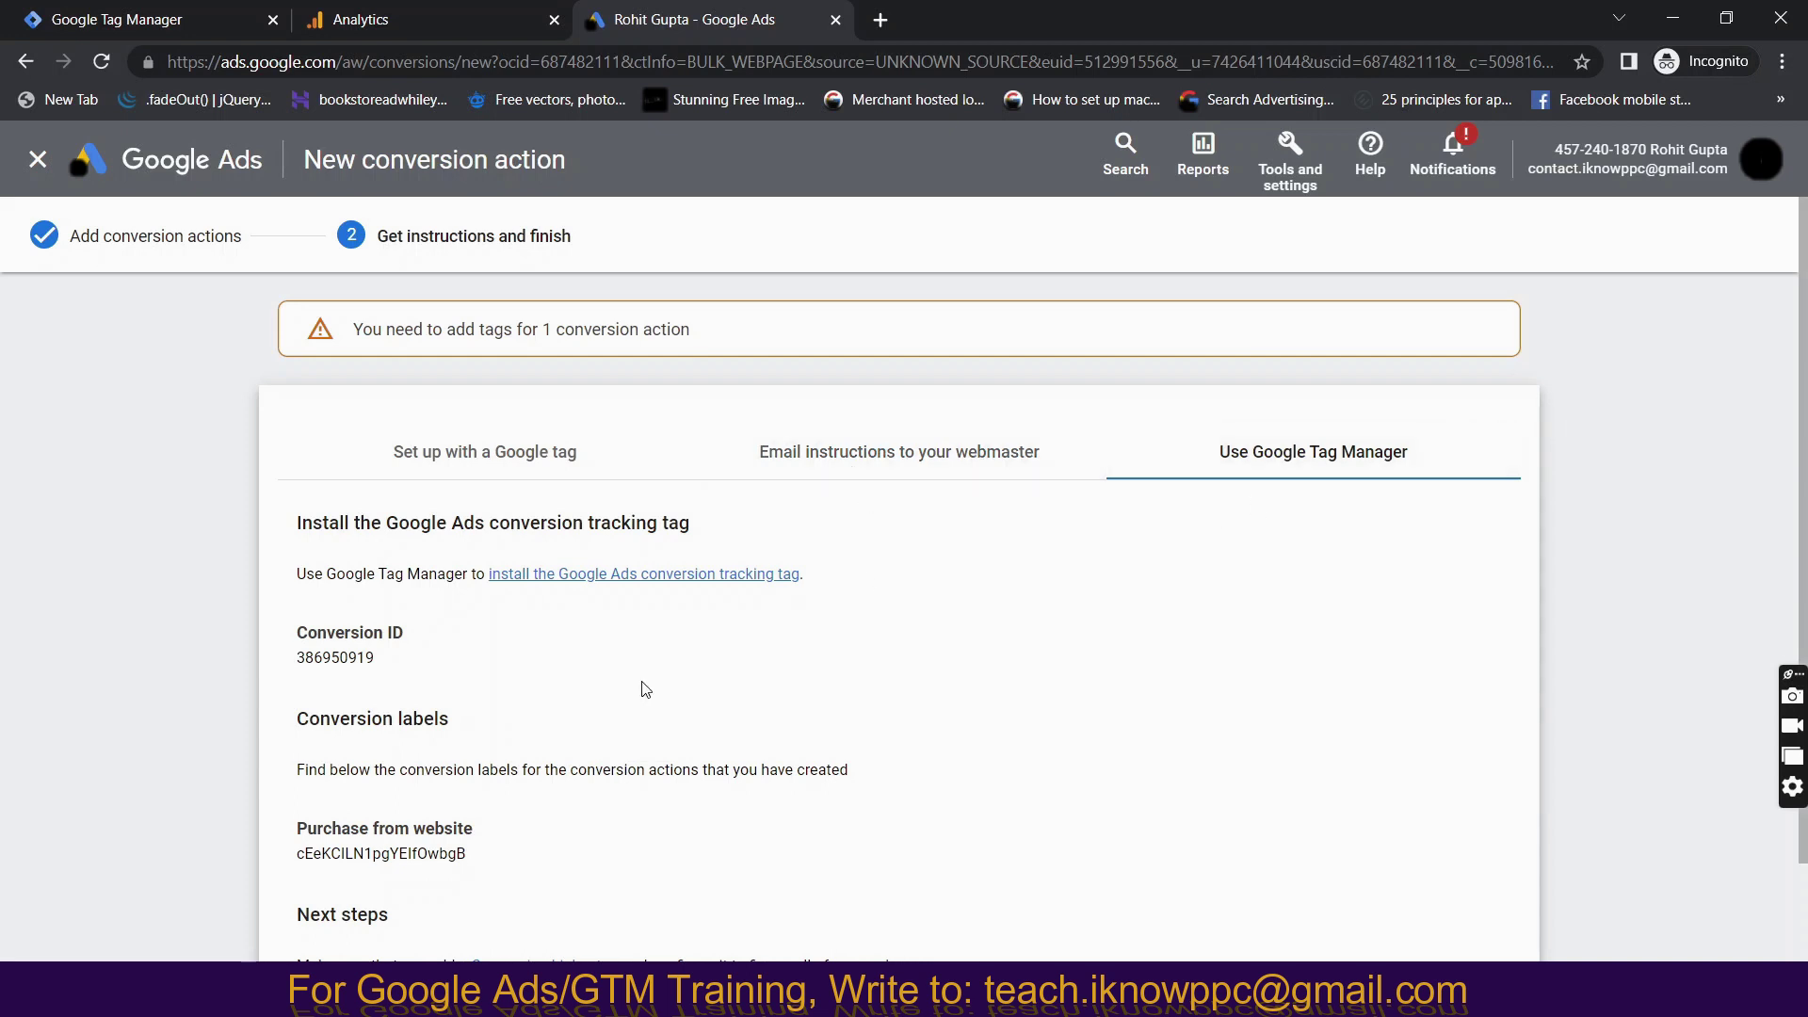
scroll(253, 551, down, 1)
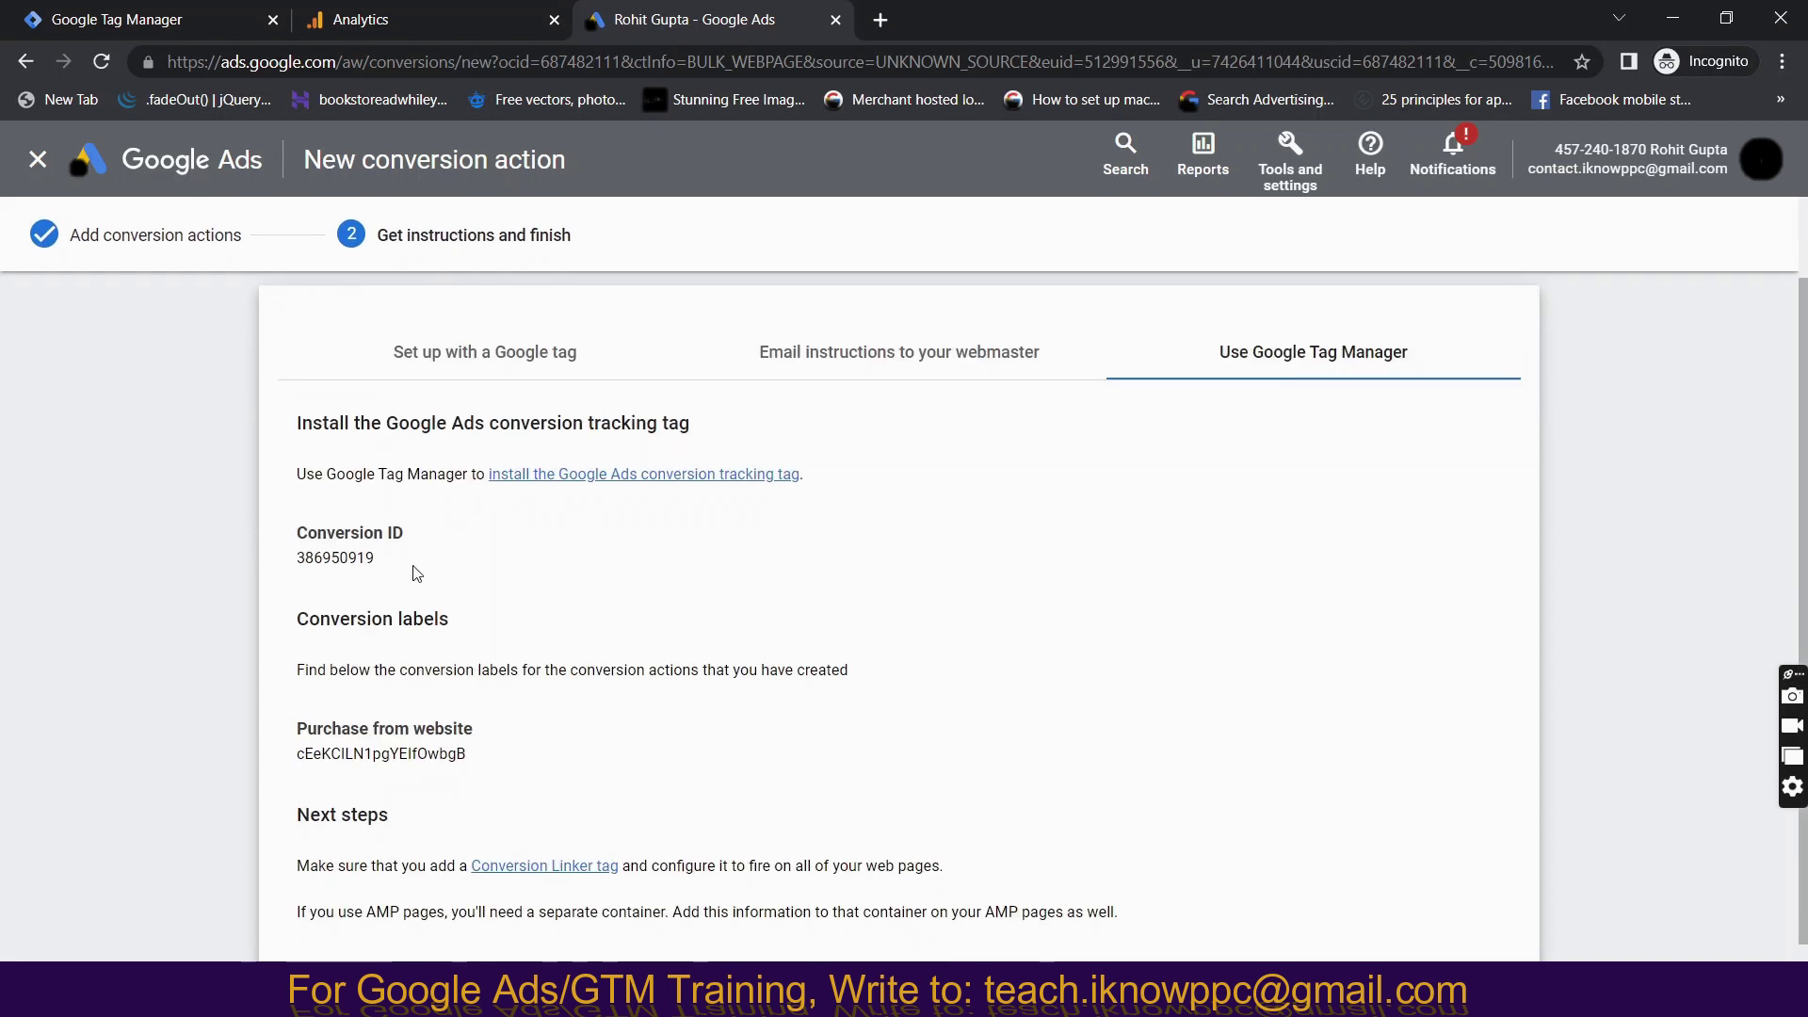
double_click(318, 560)
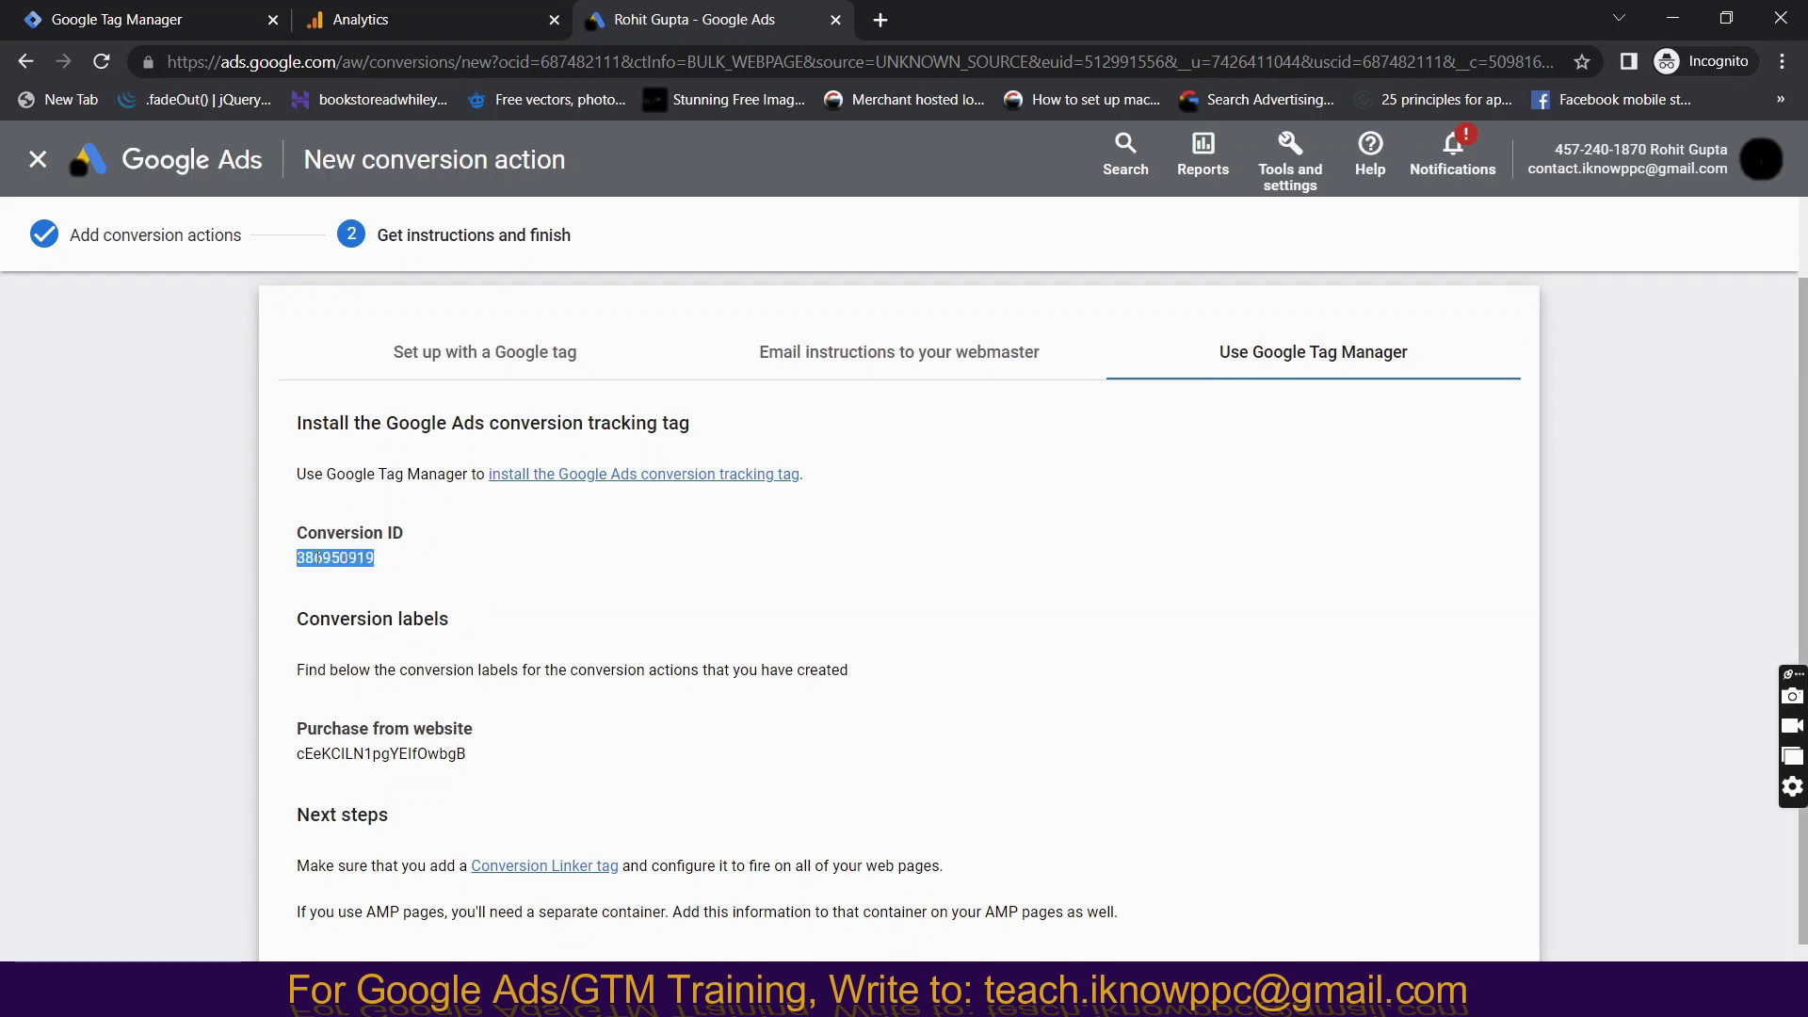
click(205, 16)
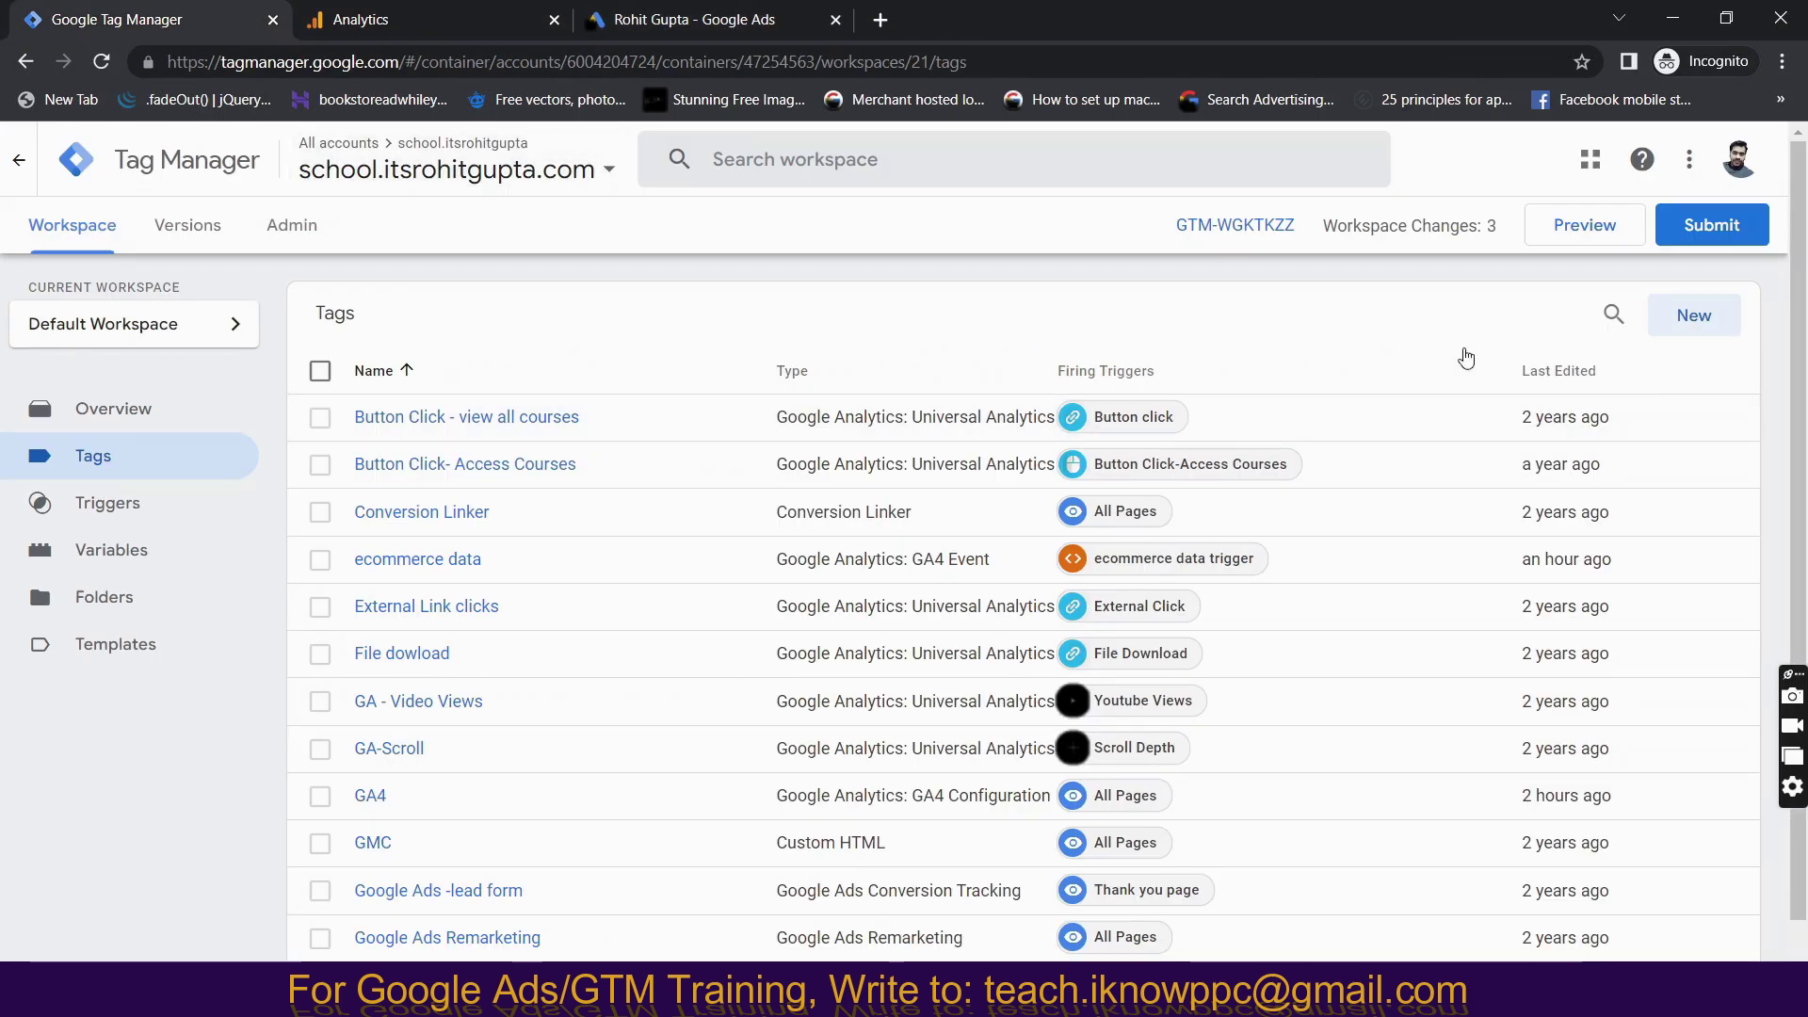
click(646, 34)
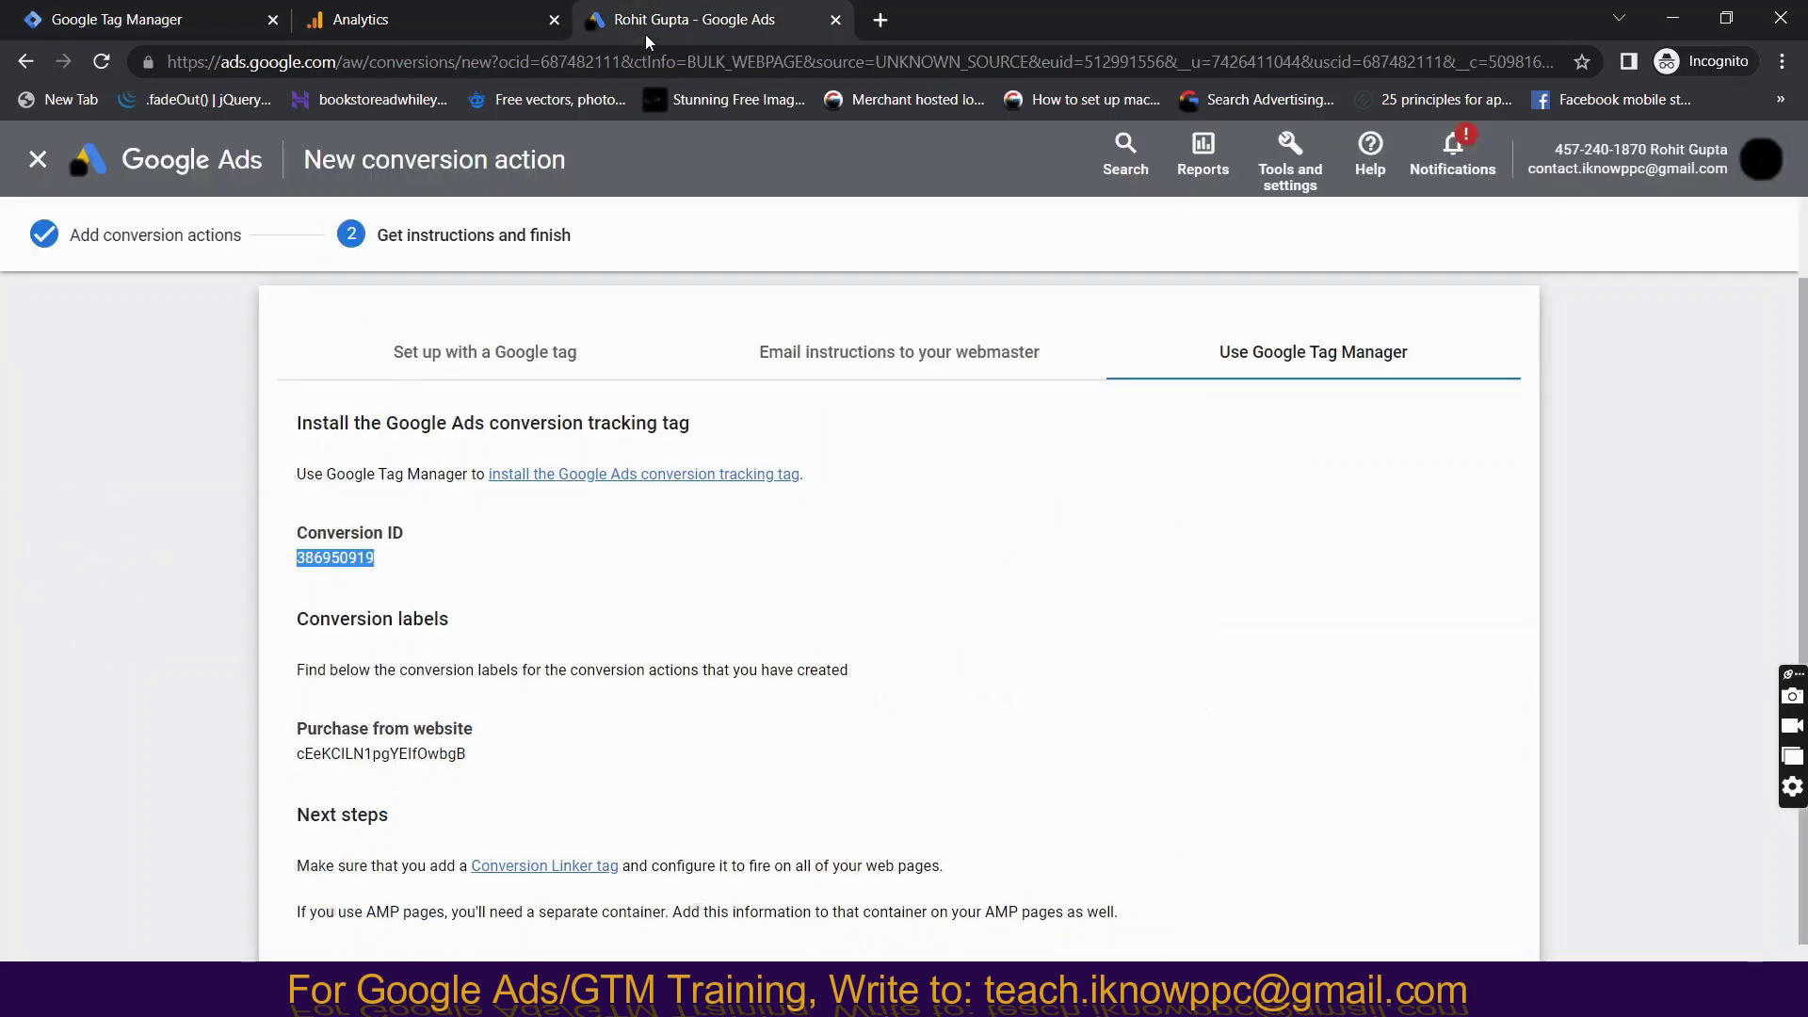
click(339, 560)
double_click(340, 560)
click(175, 30)
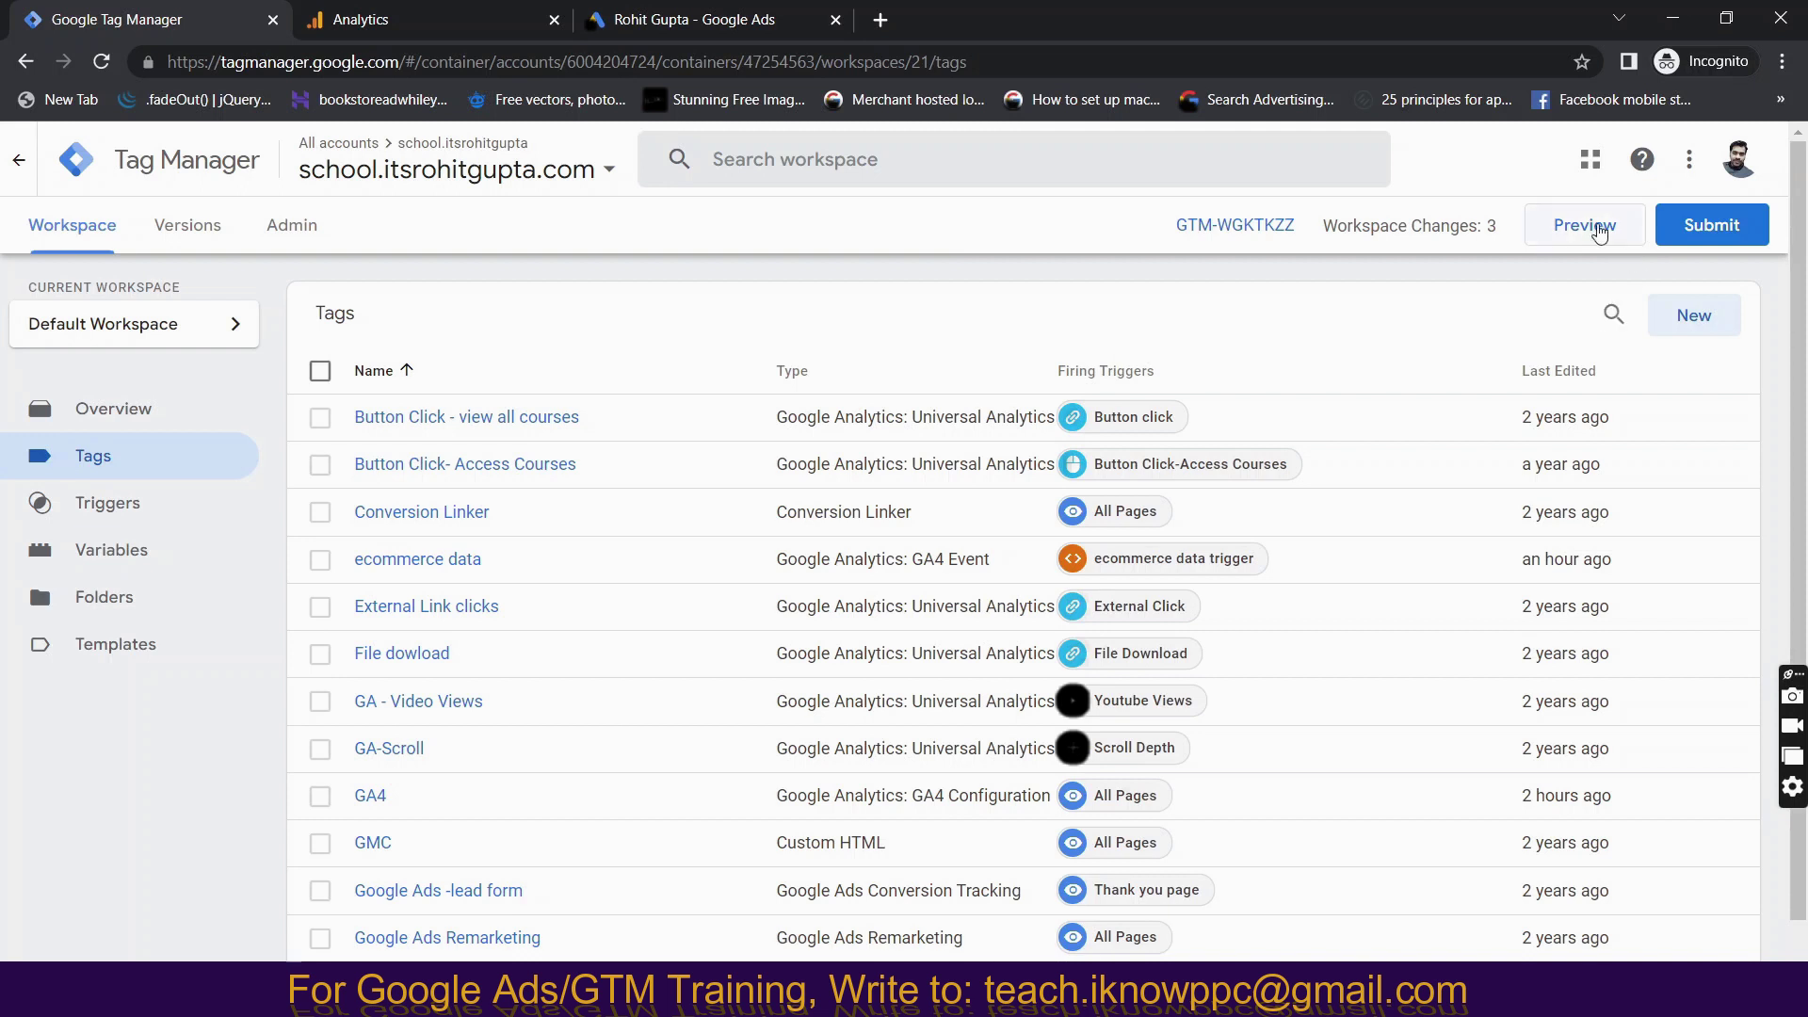
click(1598, 233)
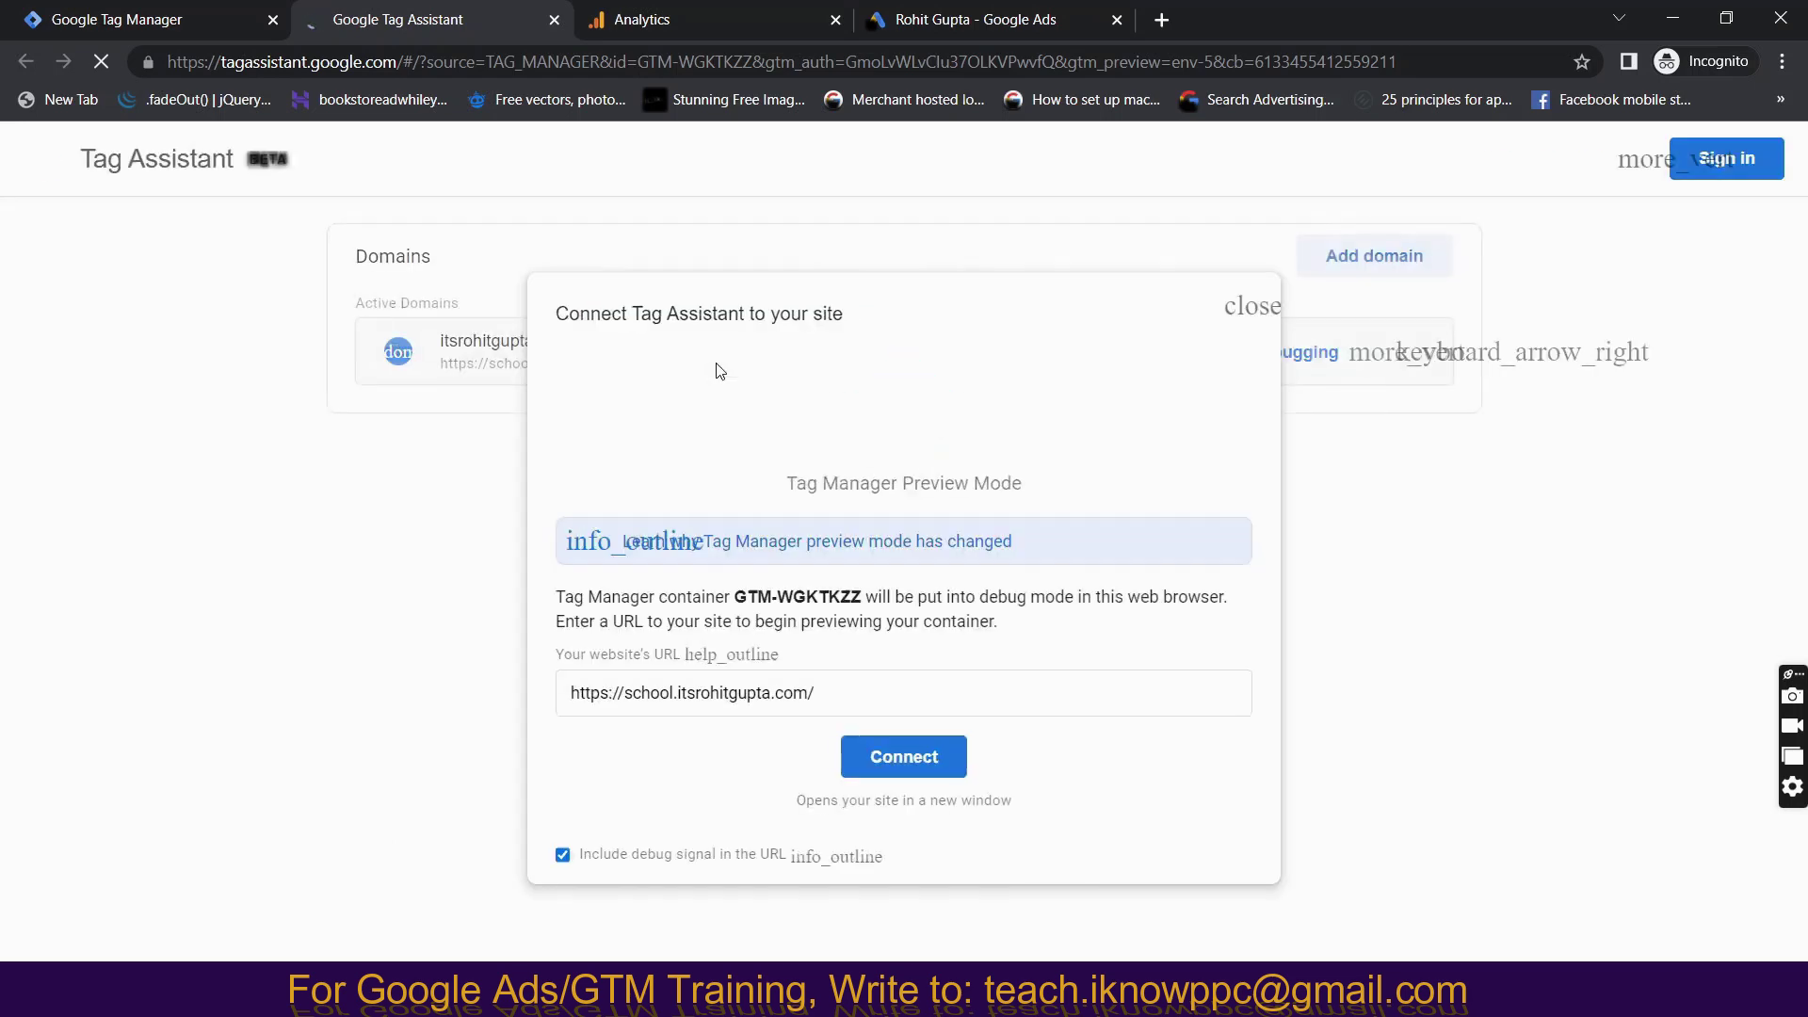
click(925, 767)
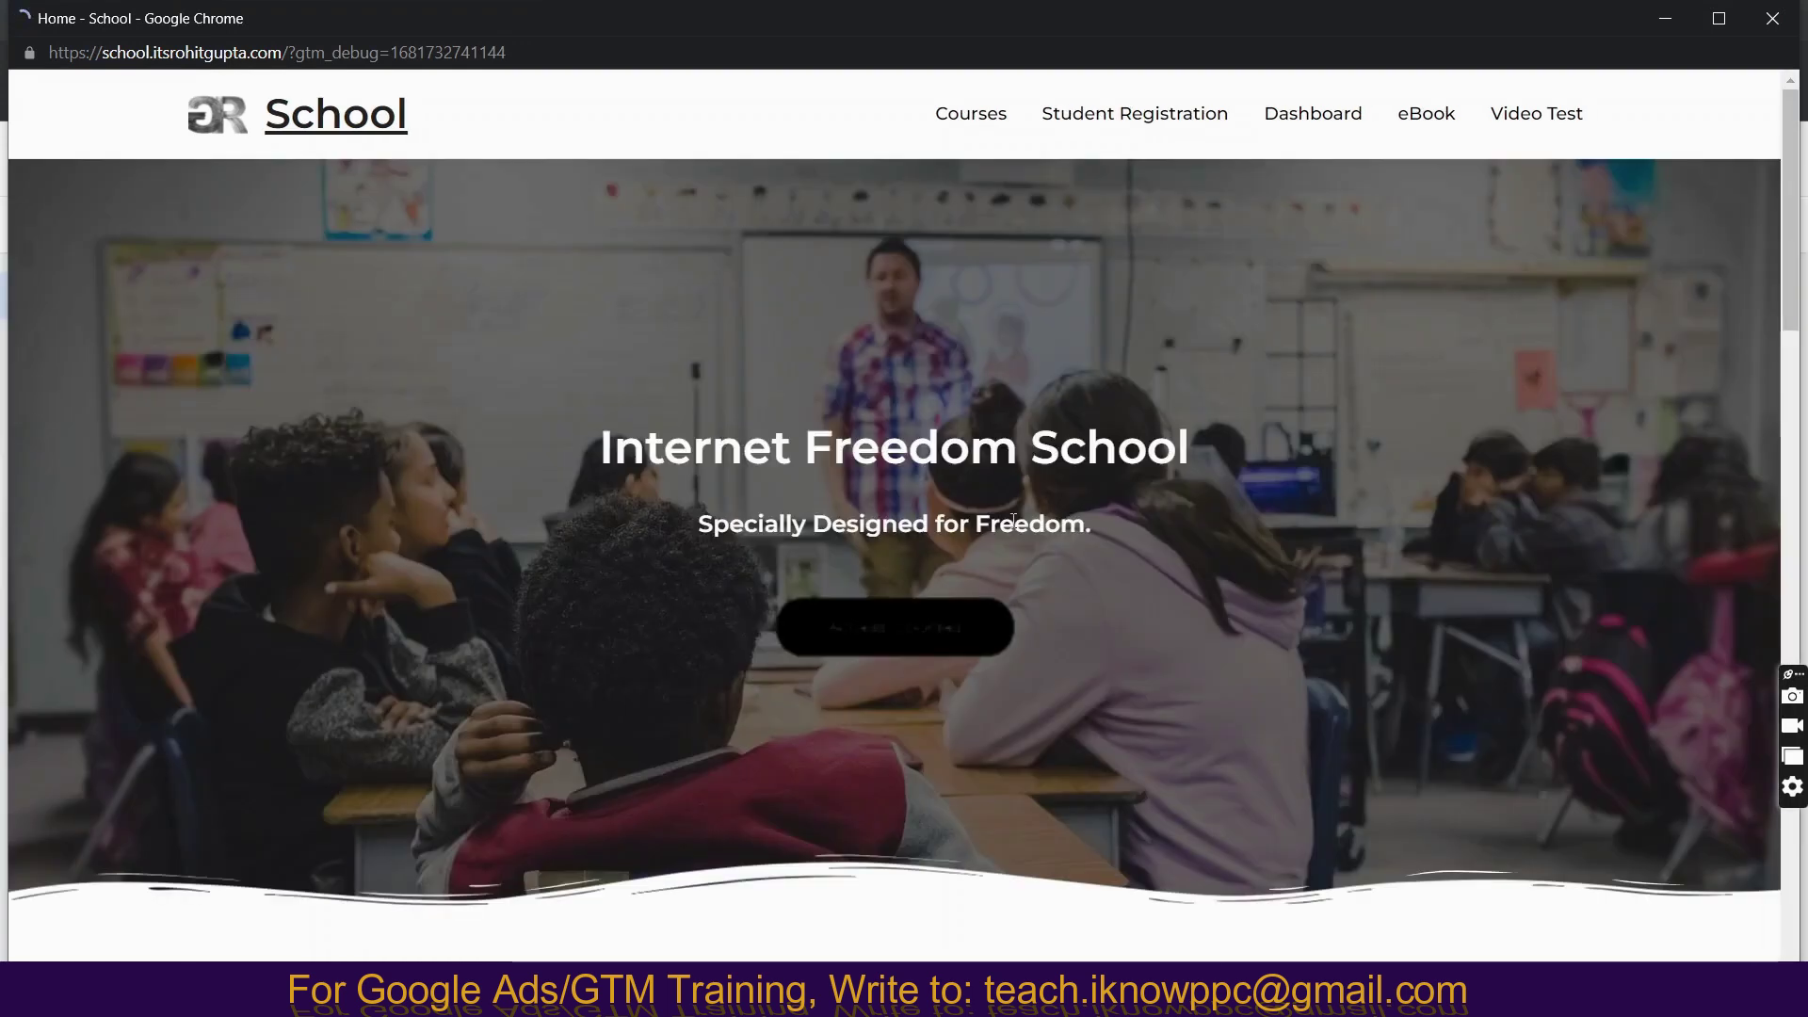
scroll(887, 721, down, 7)
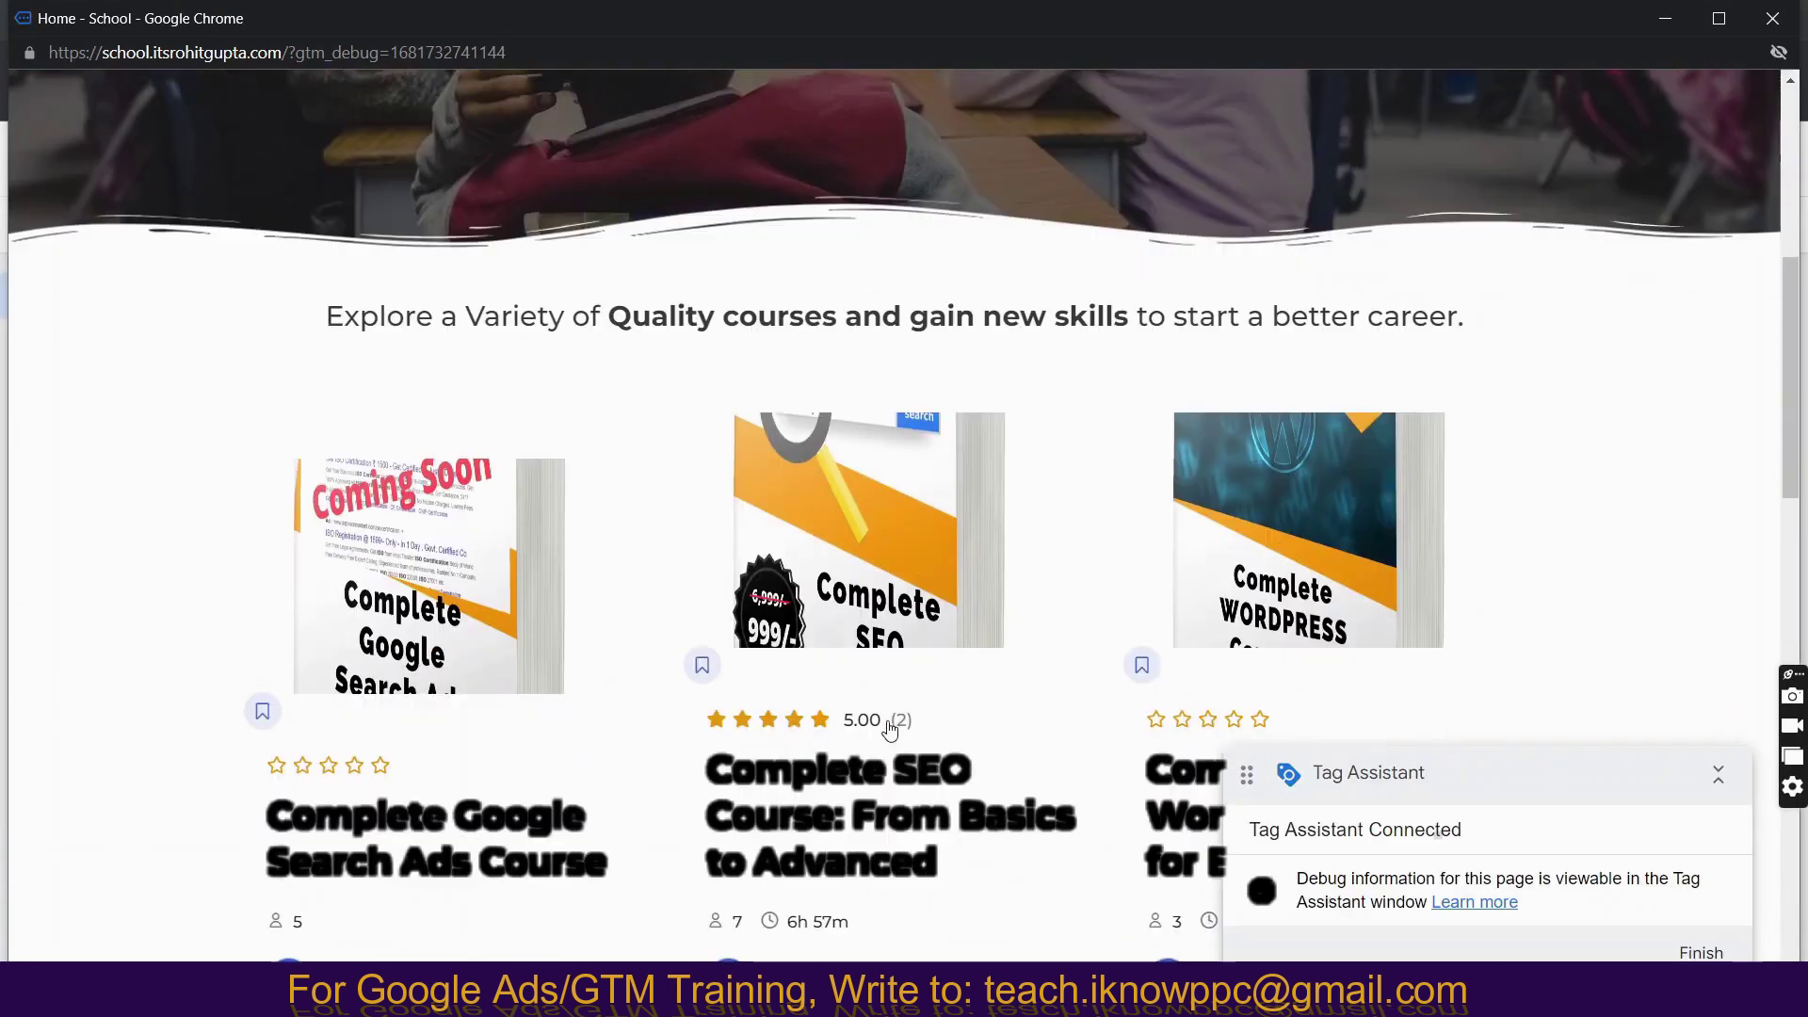
Add the Complete WordPress Course for Beginners to the cart and place a test order with cash on delivery.
scroll(1066, 670, down, 2)
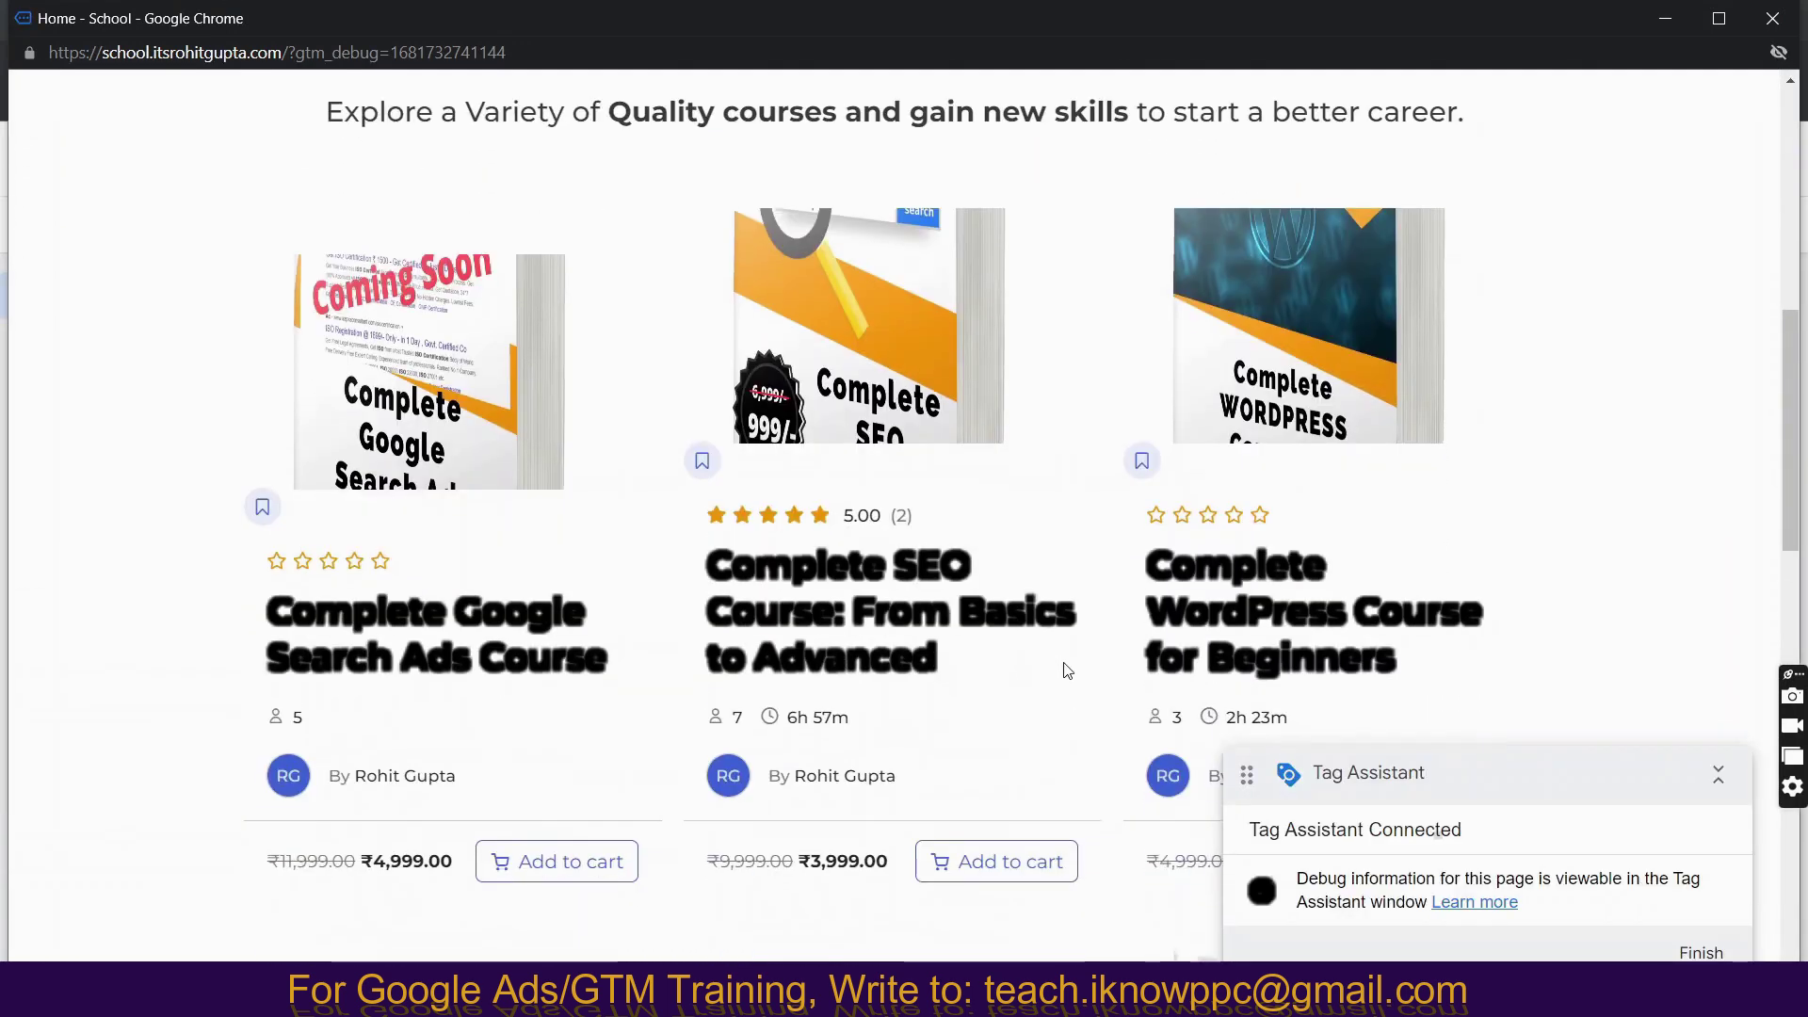
click(1224, 610)
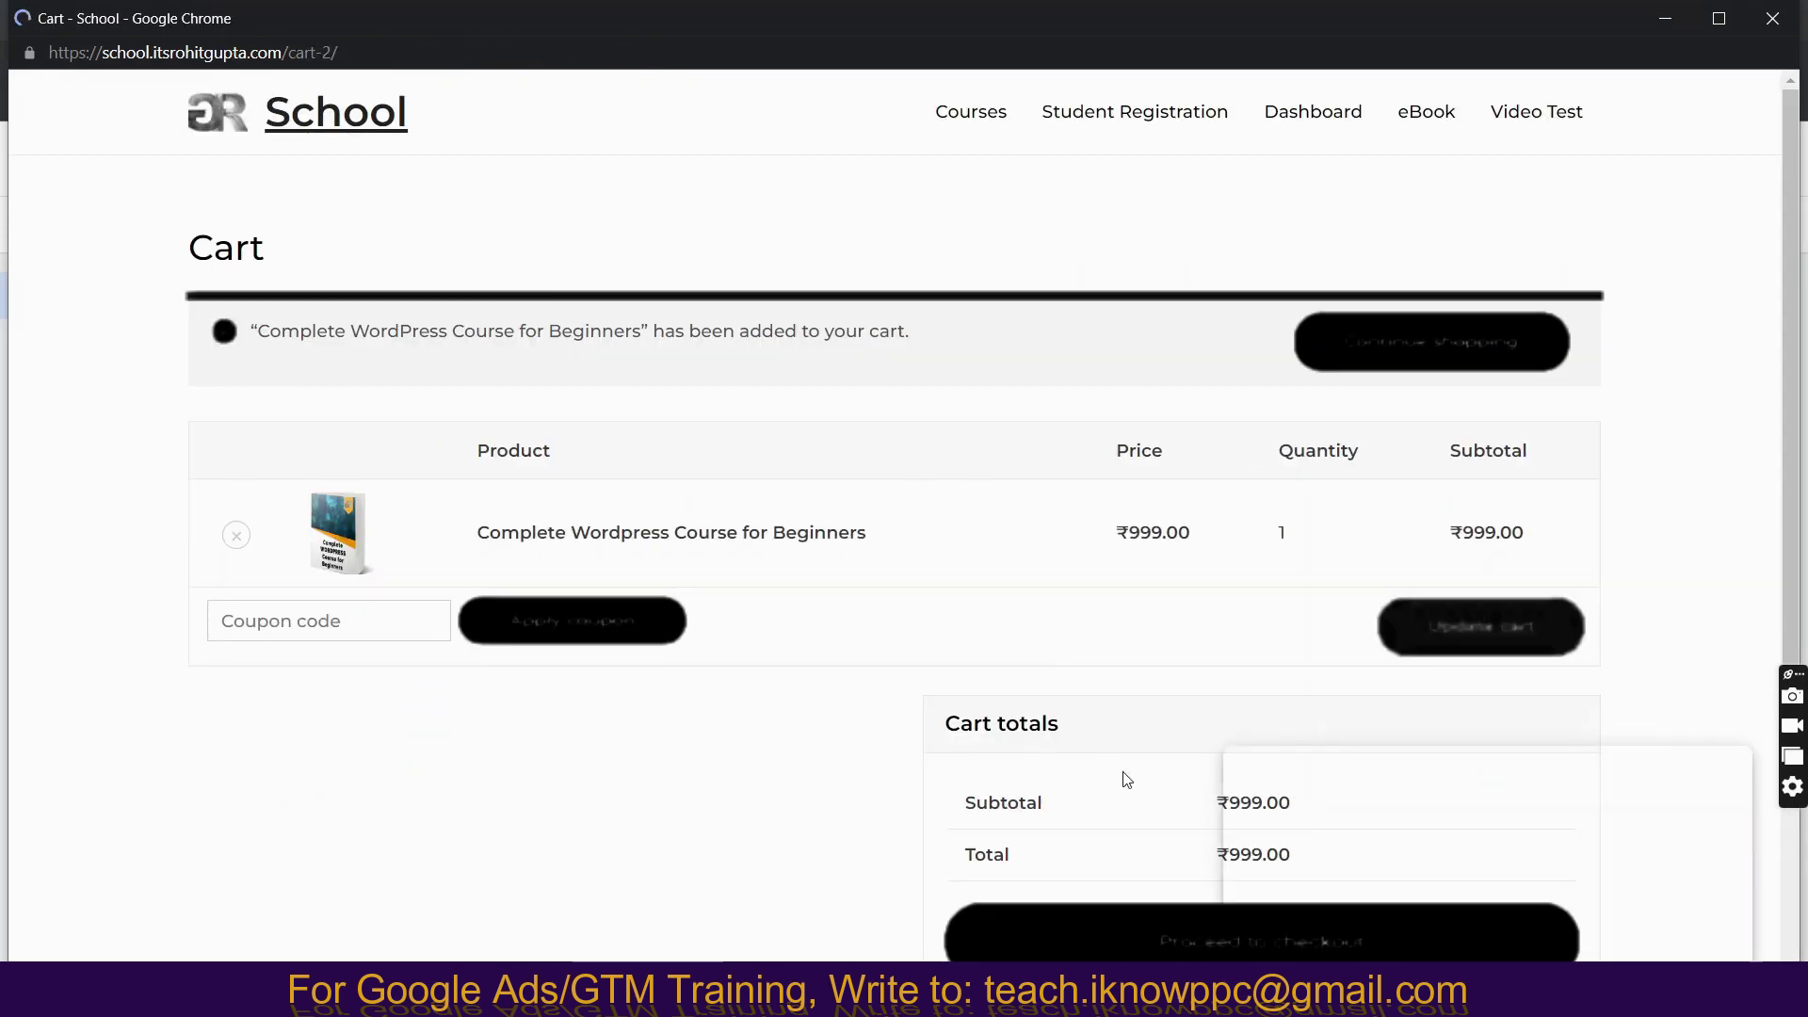
click(1062, 958)
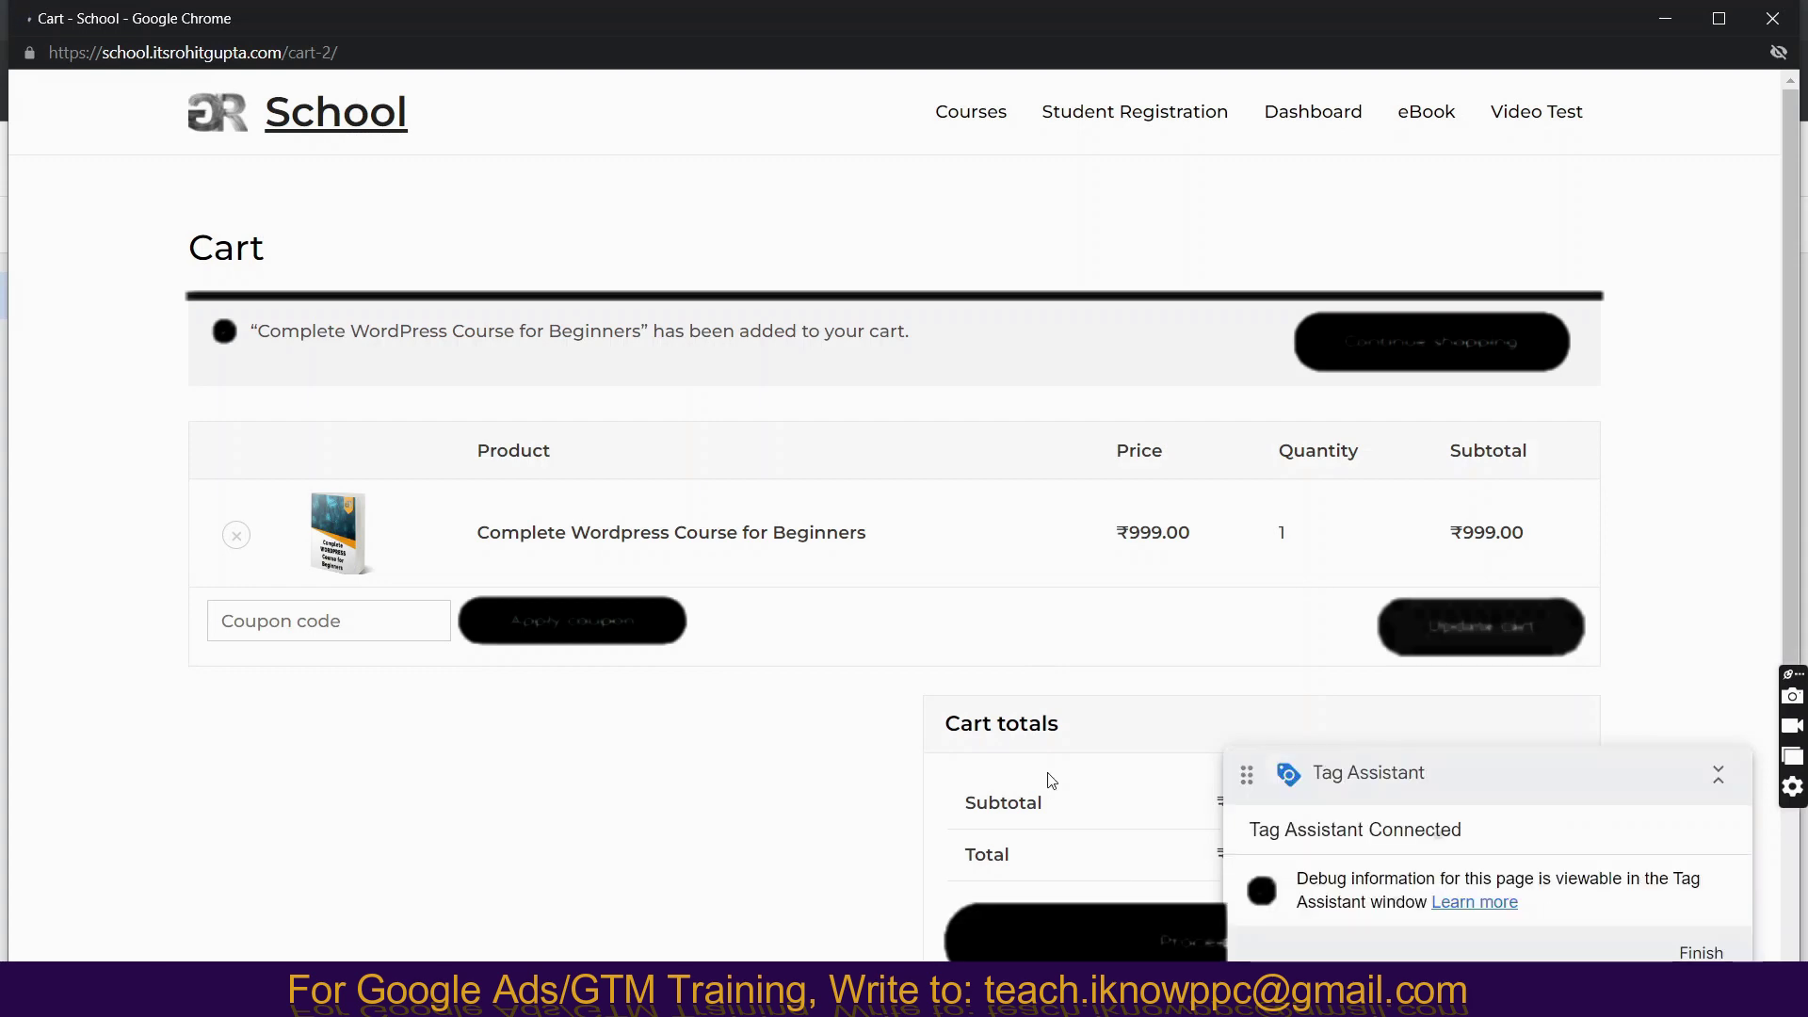
scroll(980, 648, down, 7)
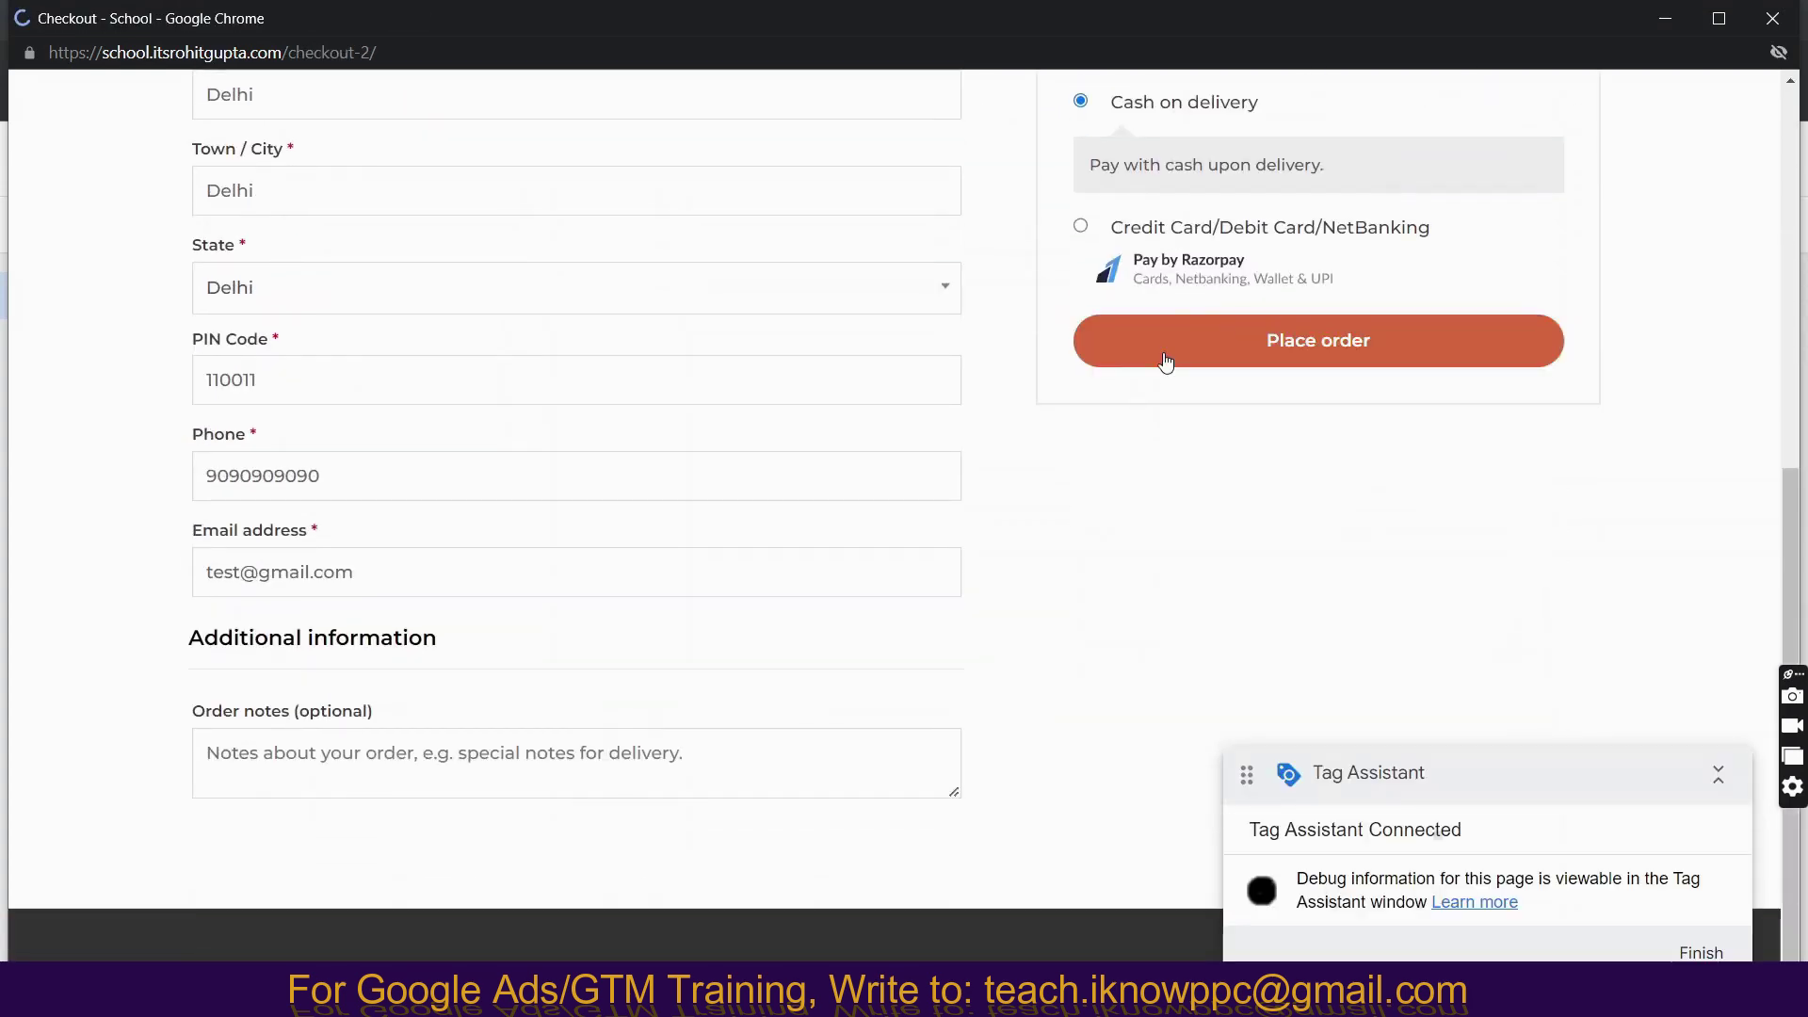
click(1180, 368)
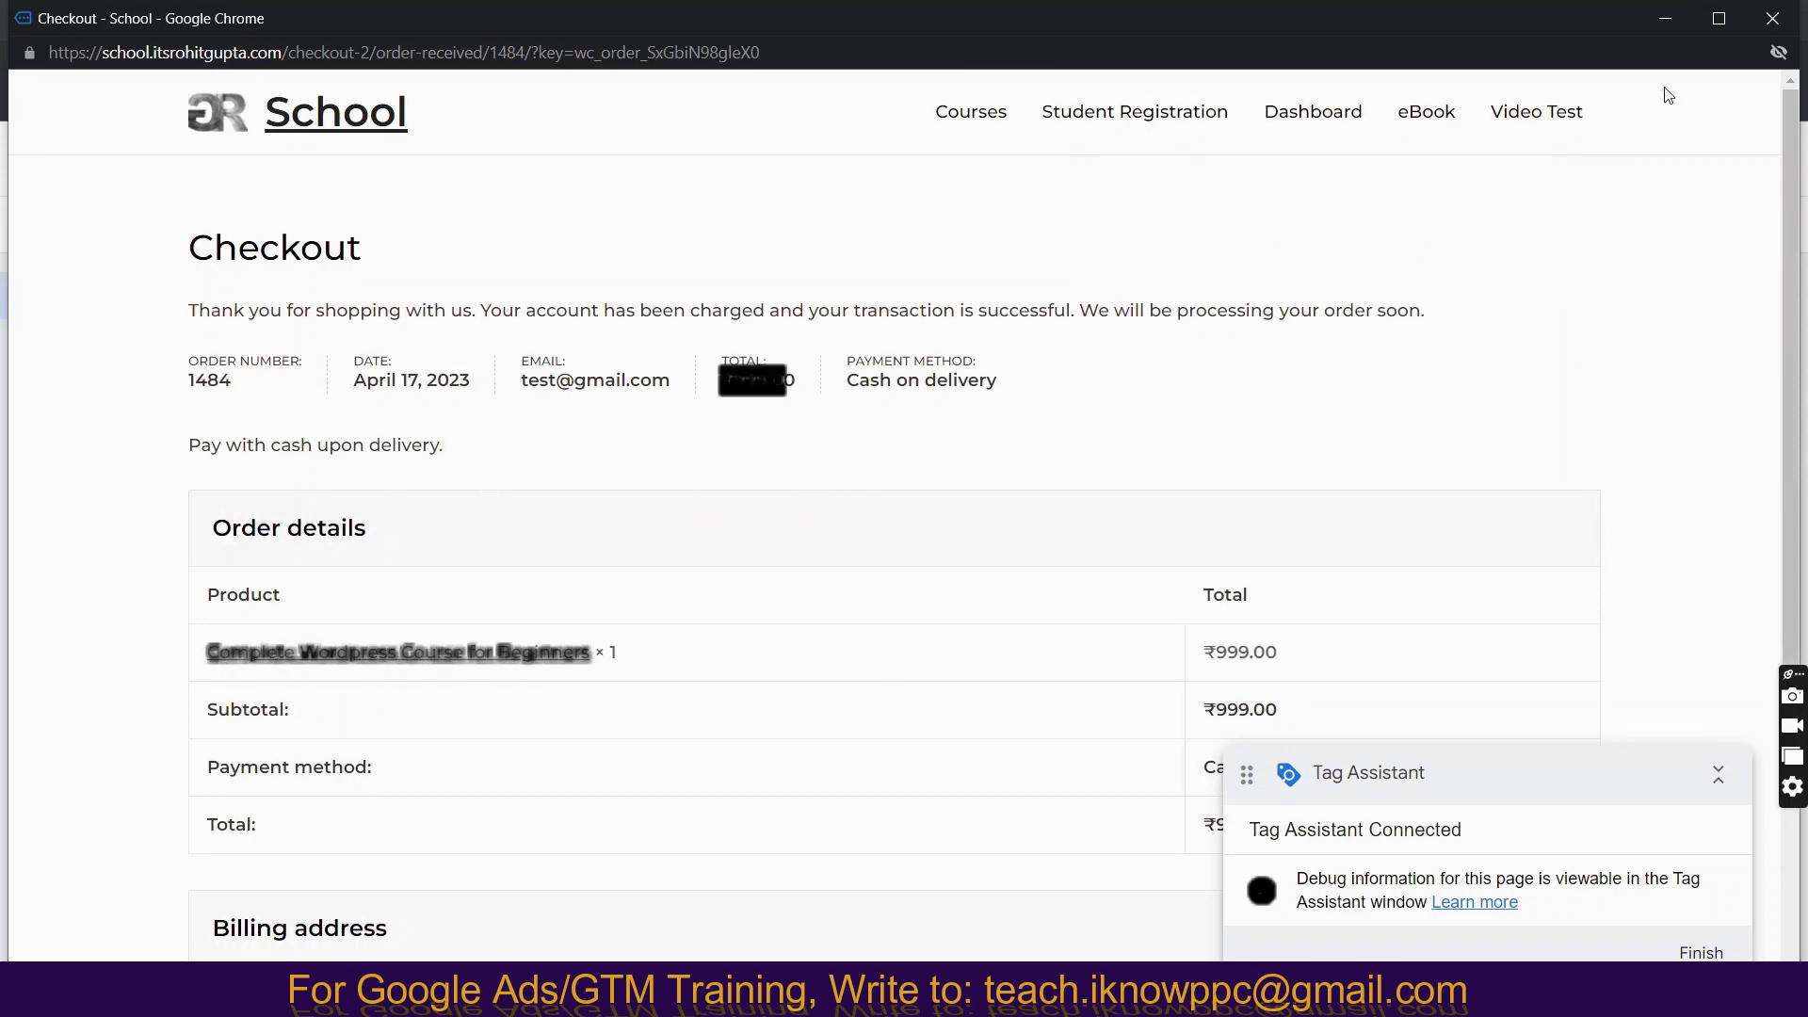
Switch to Tag Assistant, expand the purchase event's API call and examine its transaction ID and currency.
click(1665, 18)
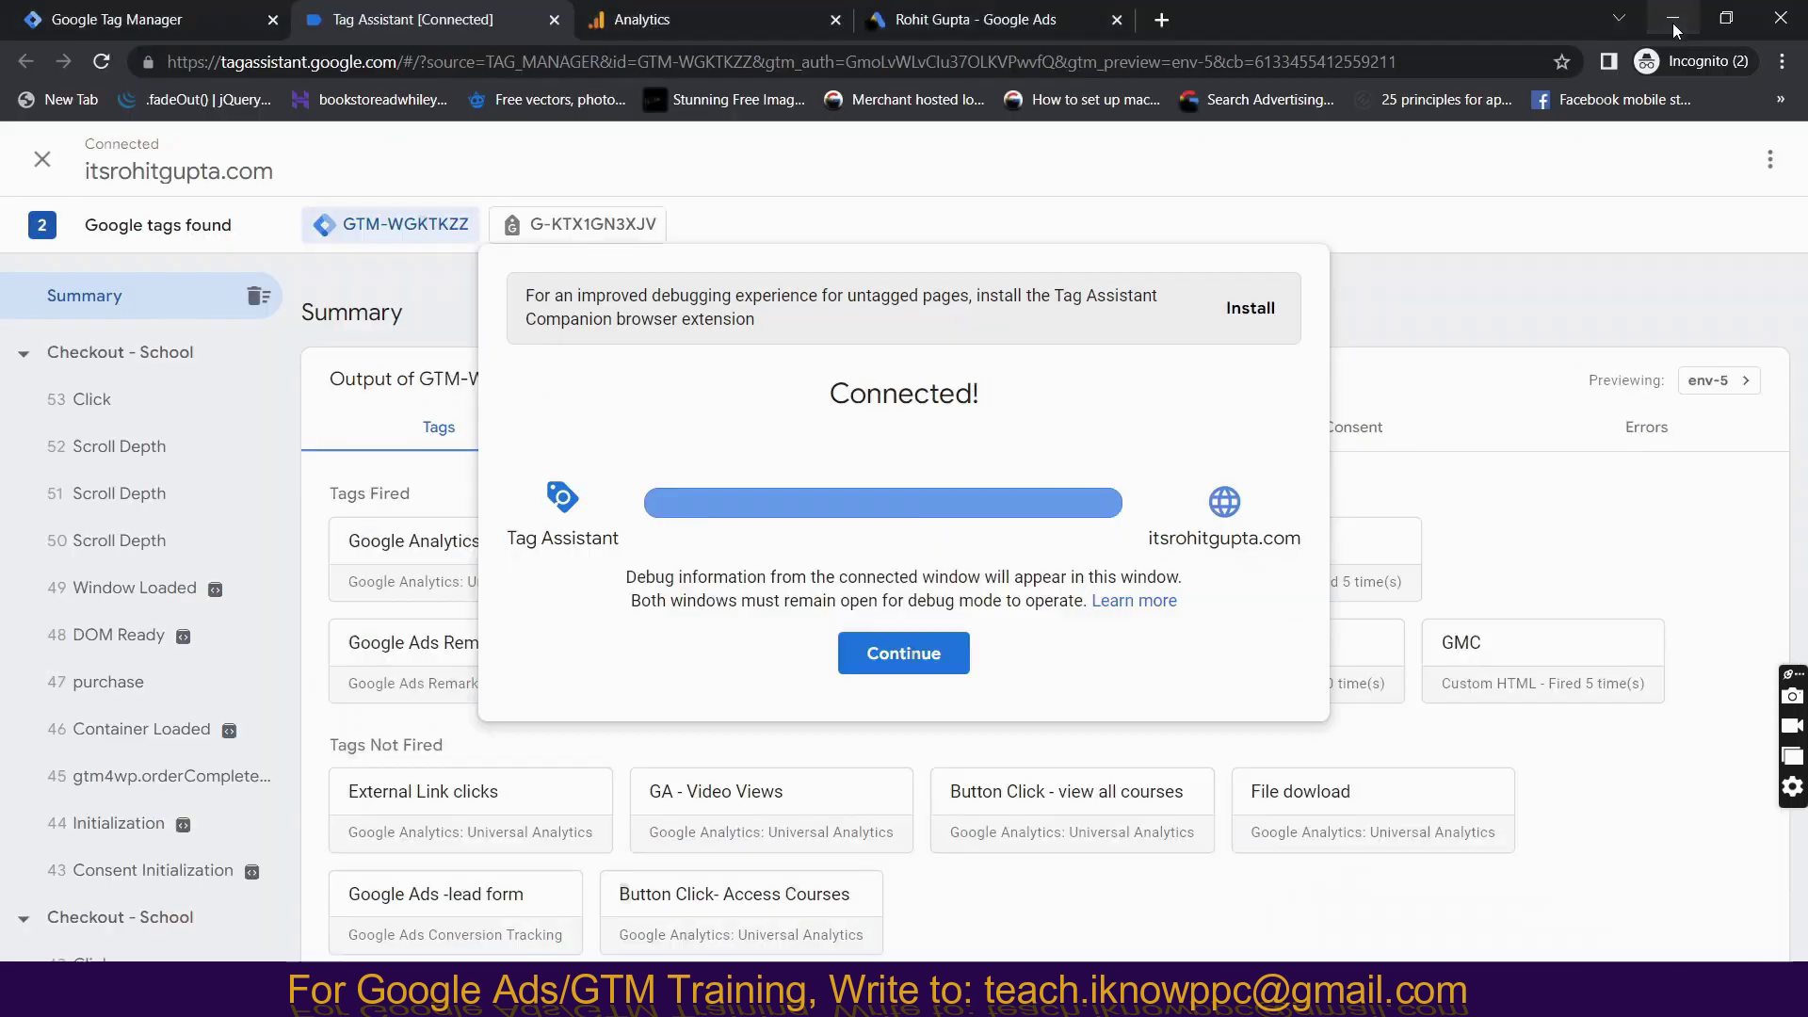
click(910, 661)
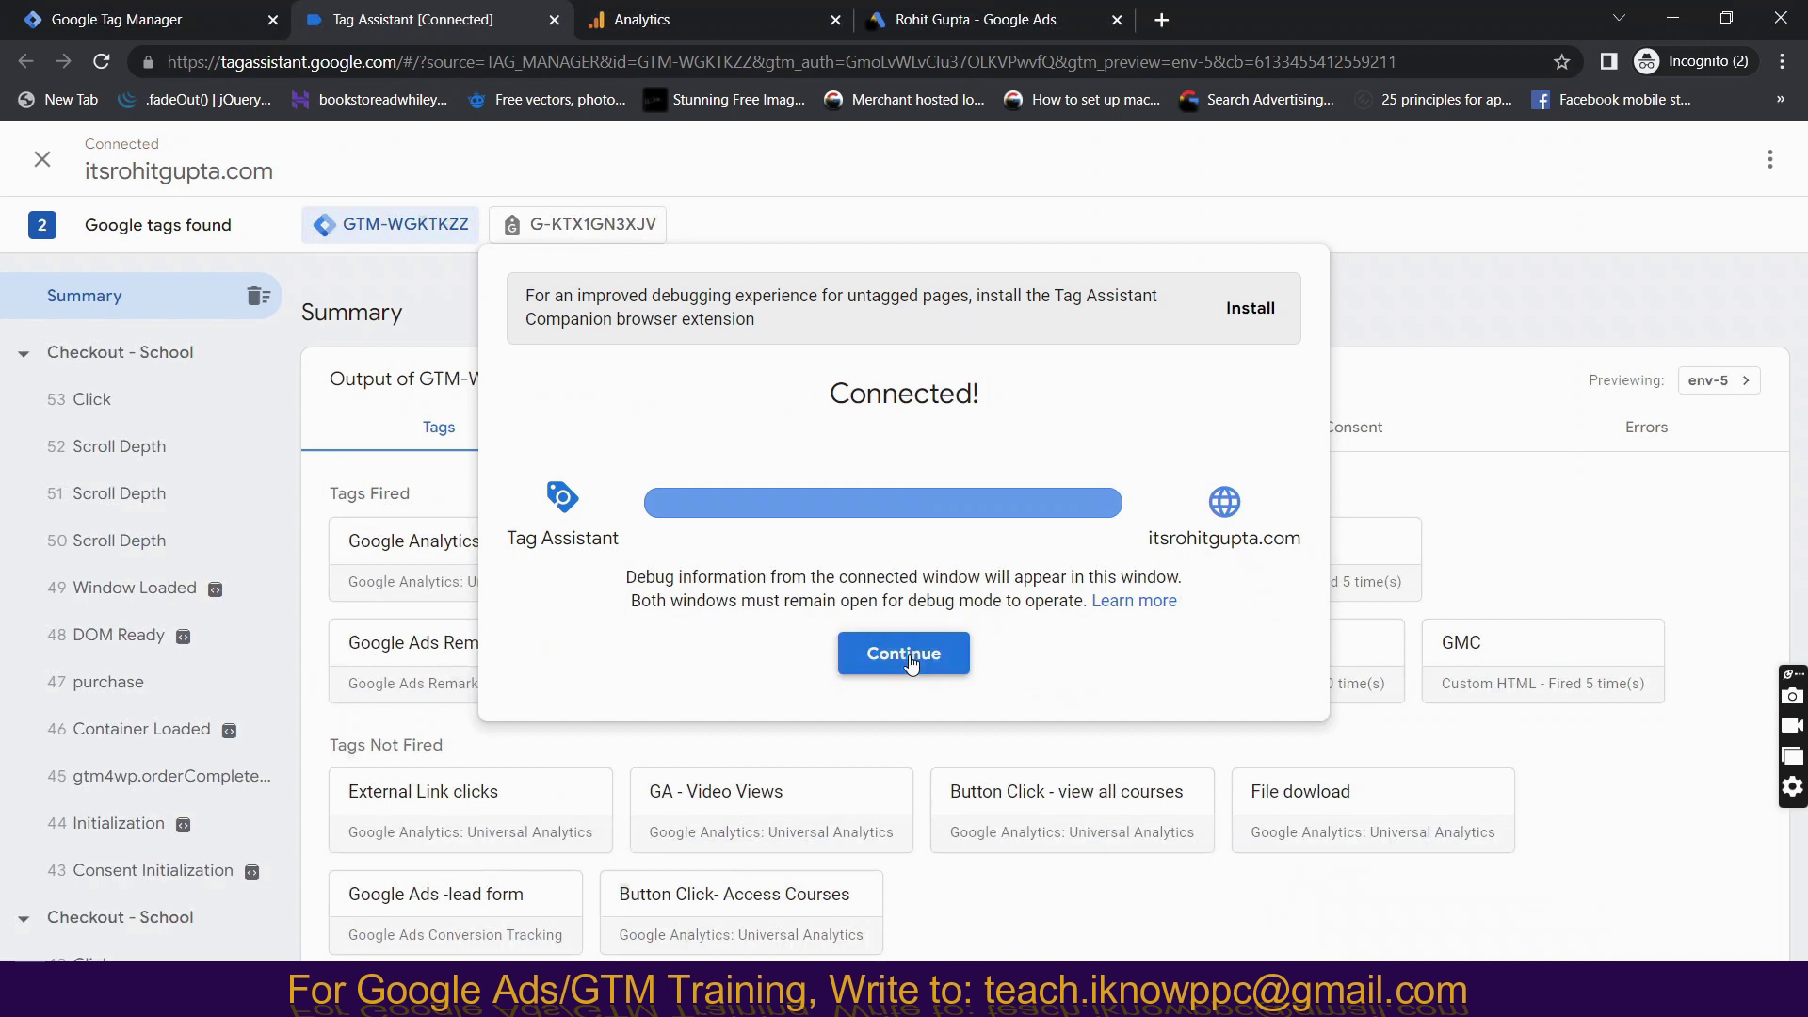
click(148, 695)
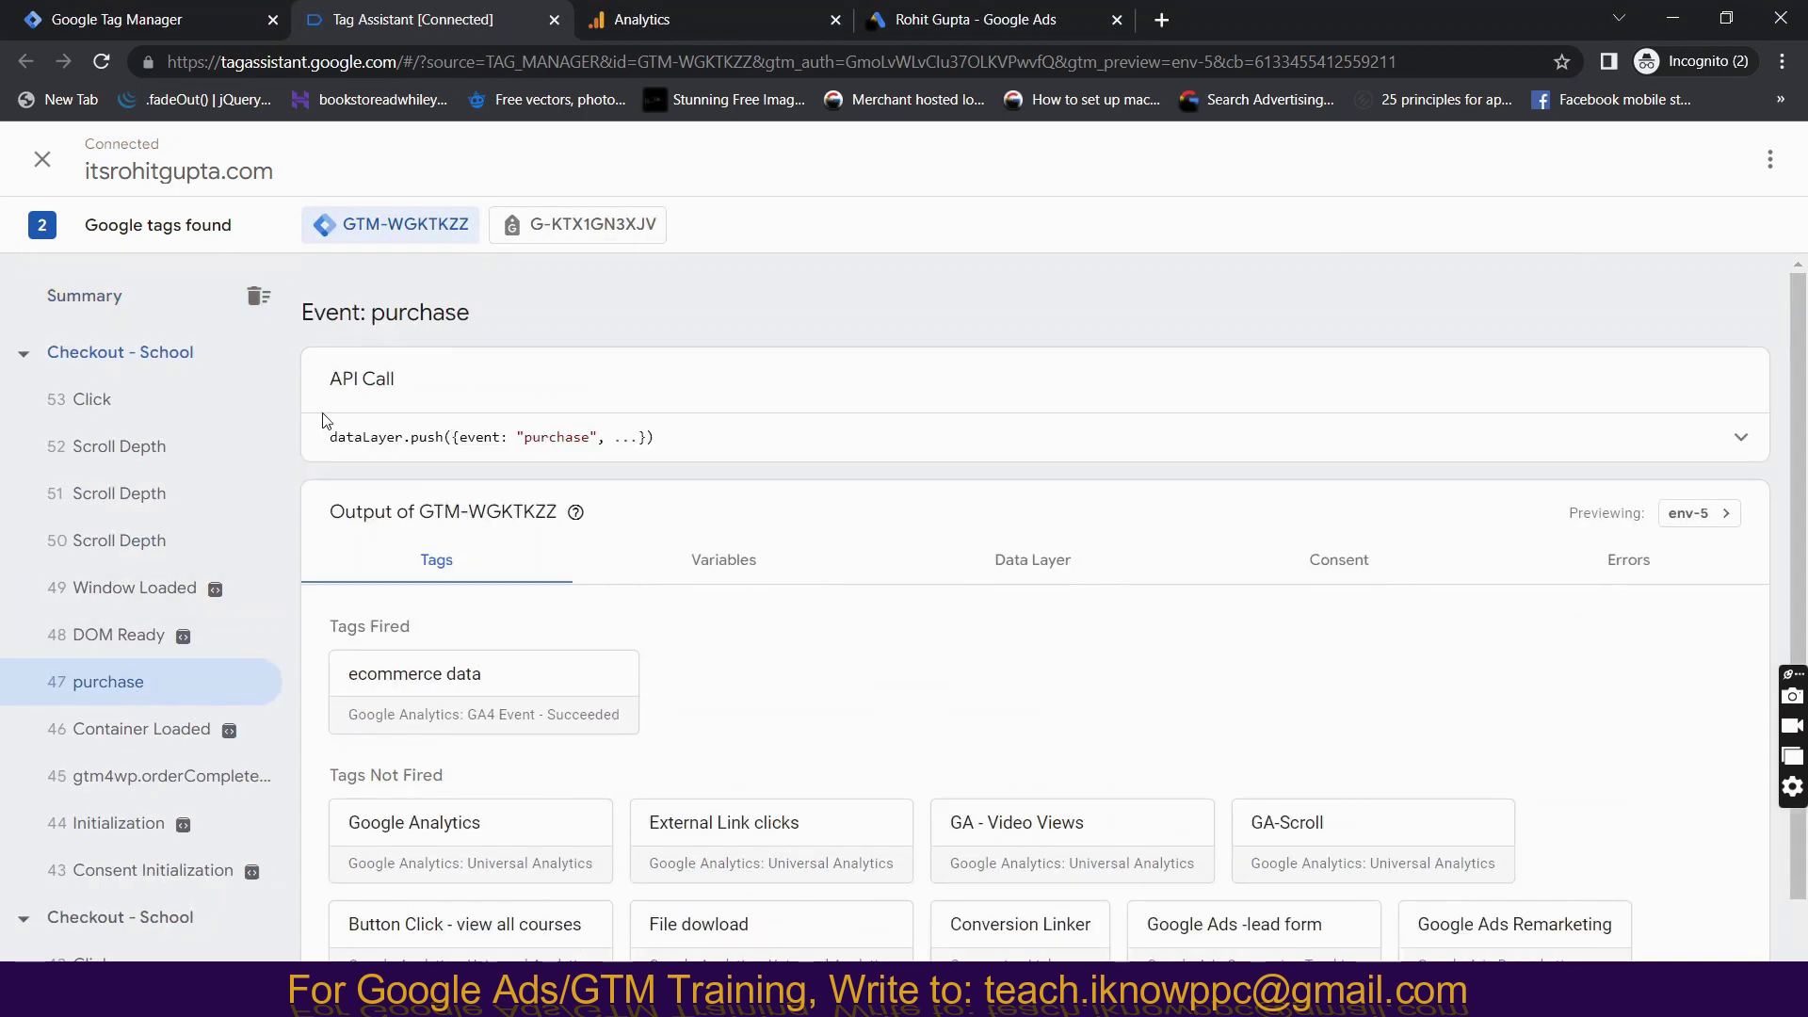
click(1300, 454)
scroll(510, 559, down, 1)
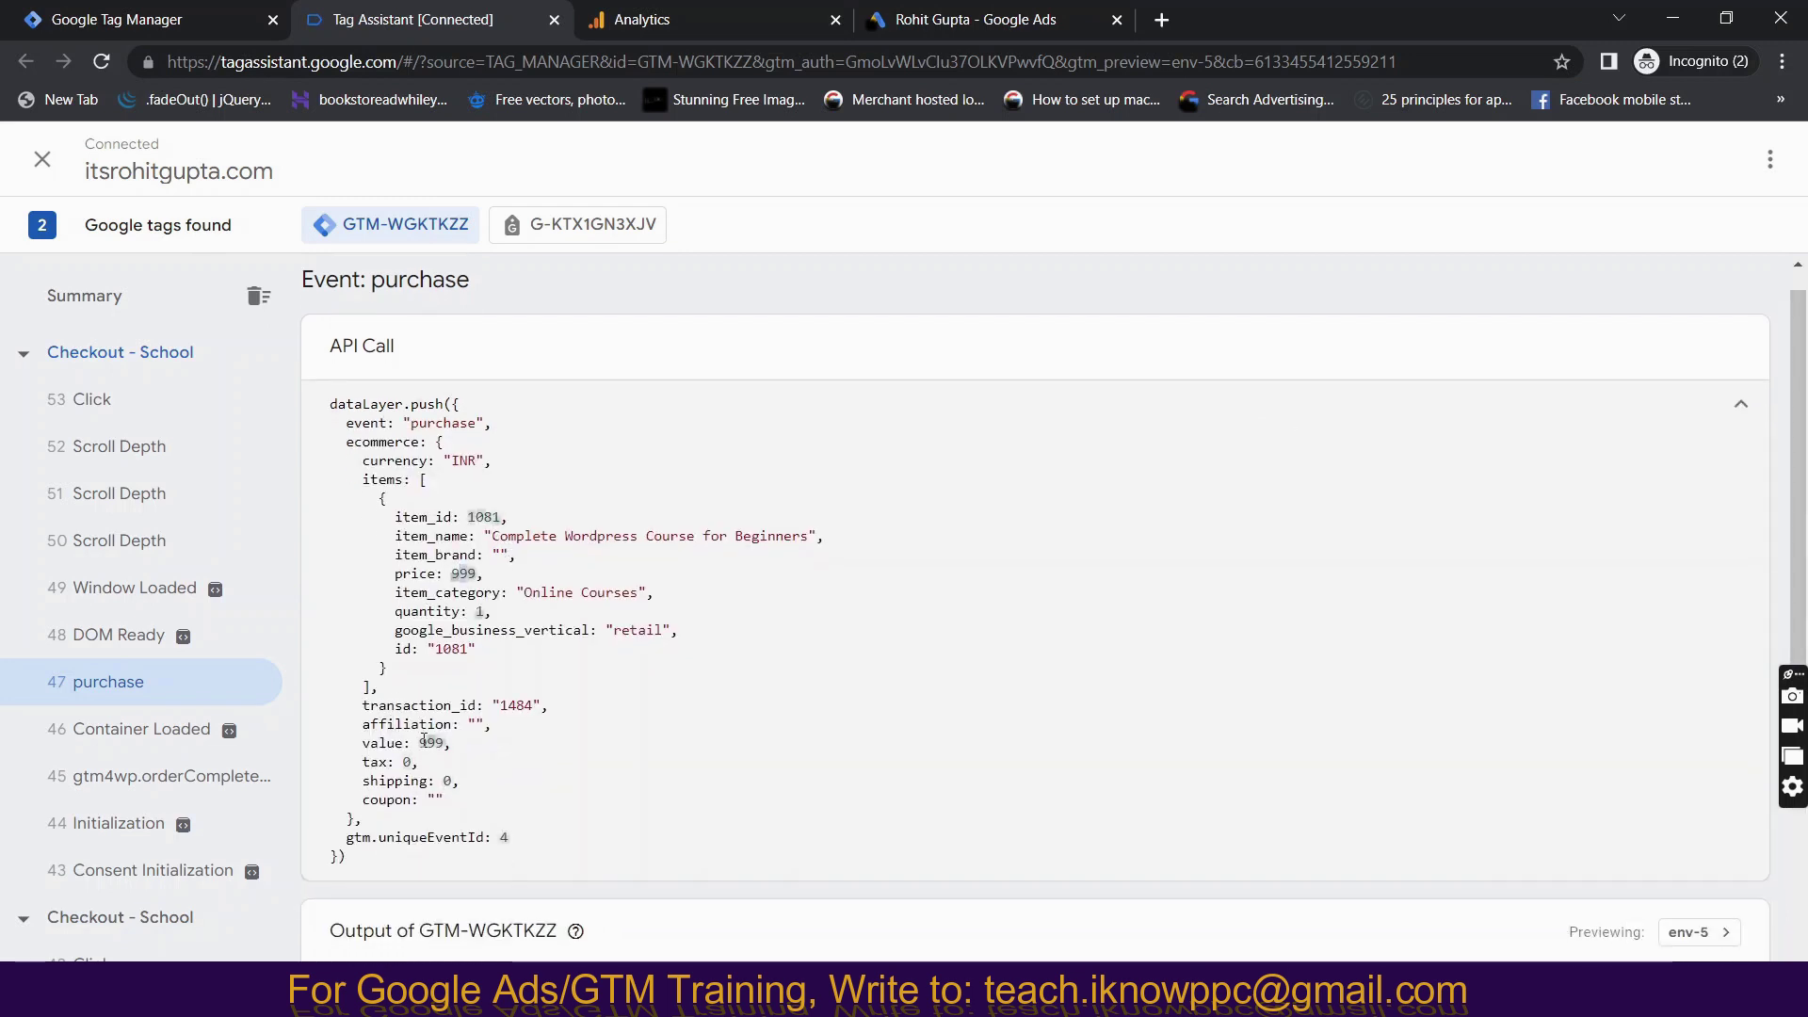
drag(453, 704, 546, 705)
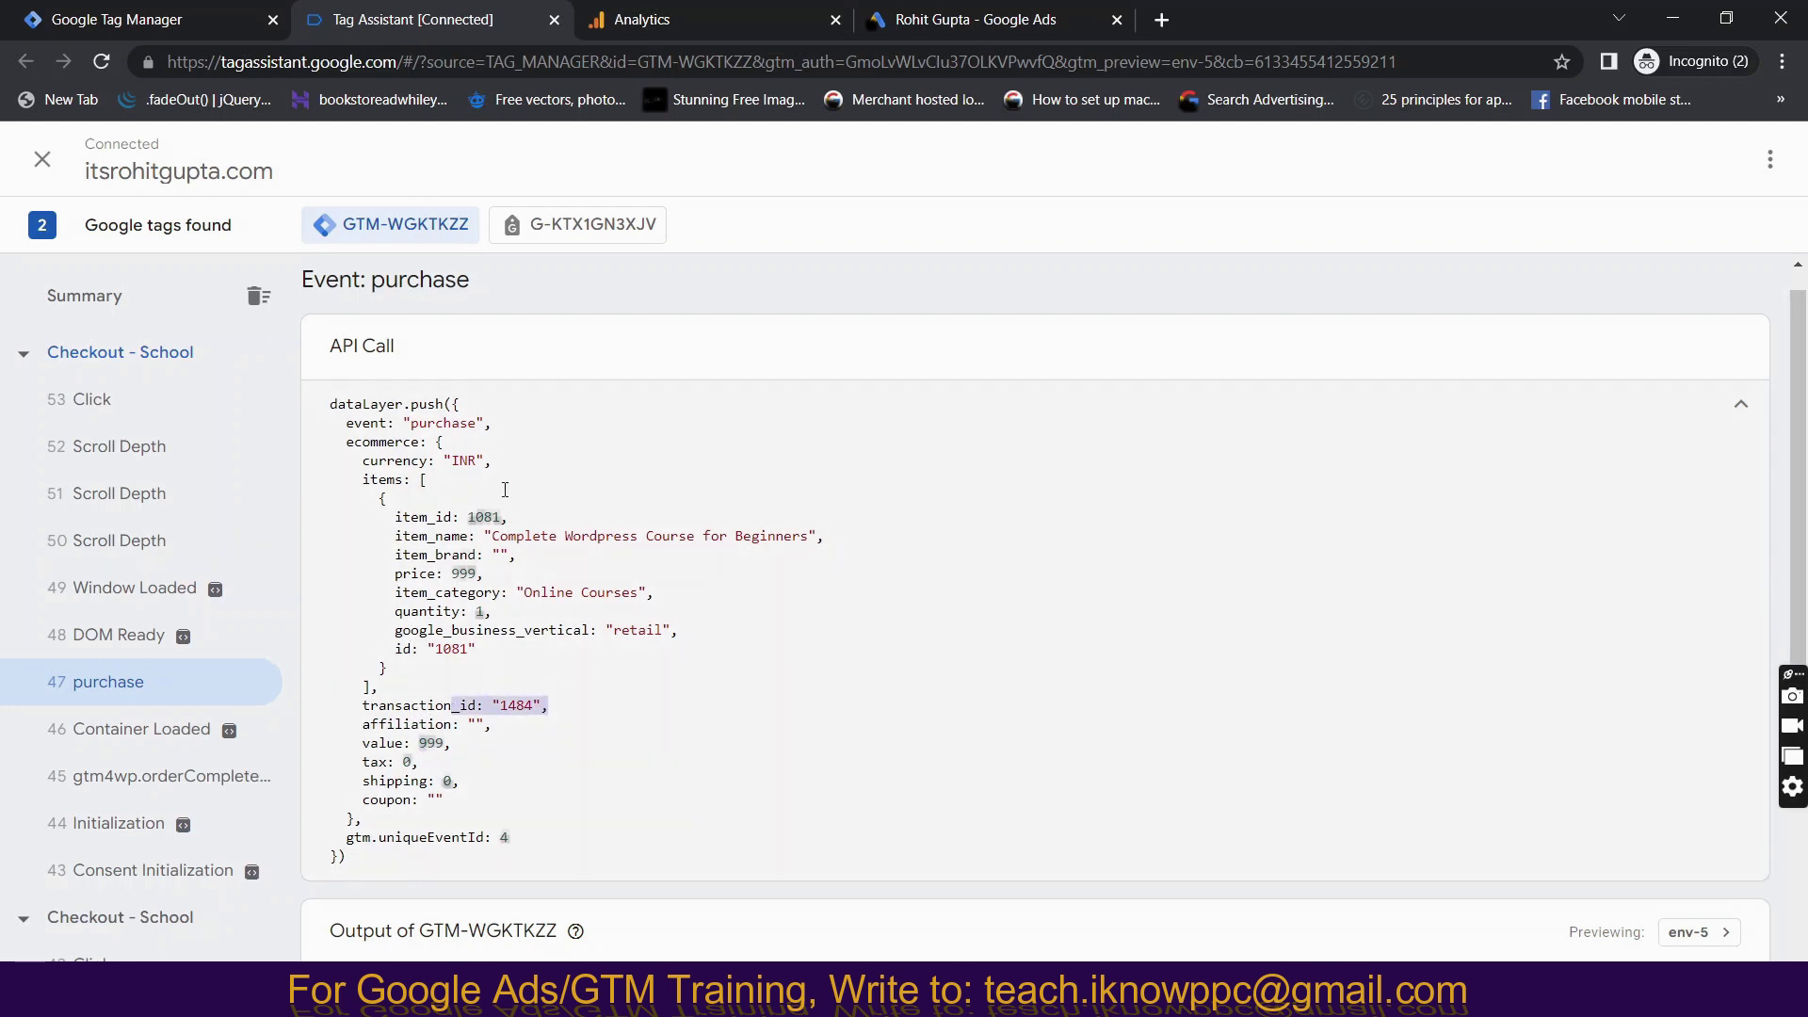
click(453, 461)
double_click(470, 461)
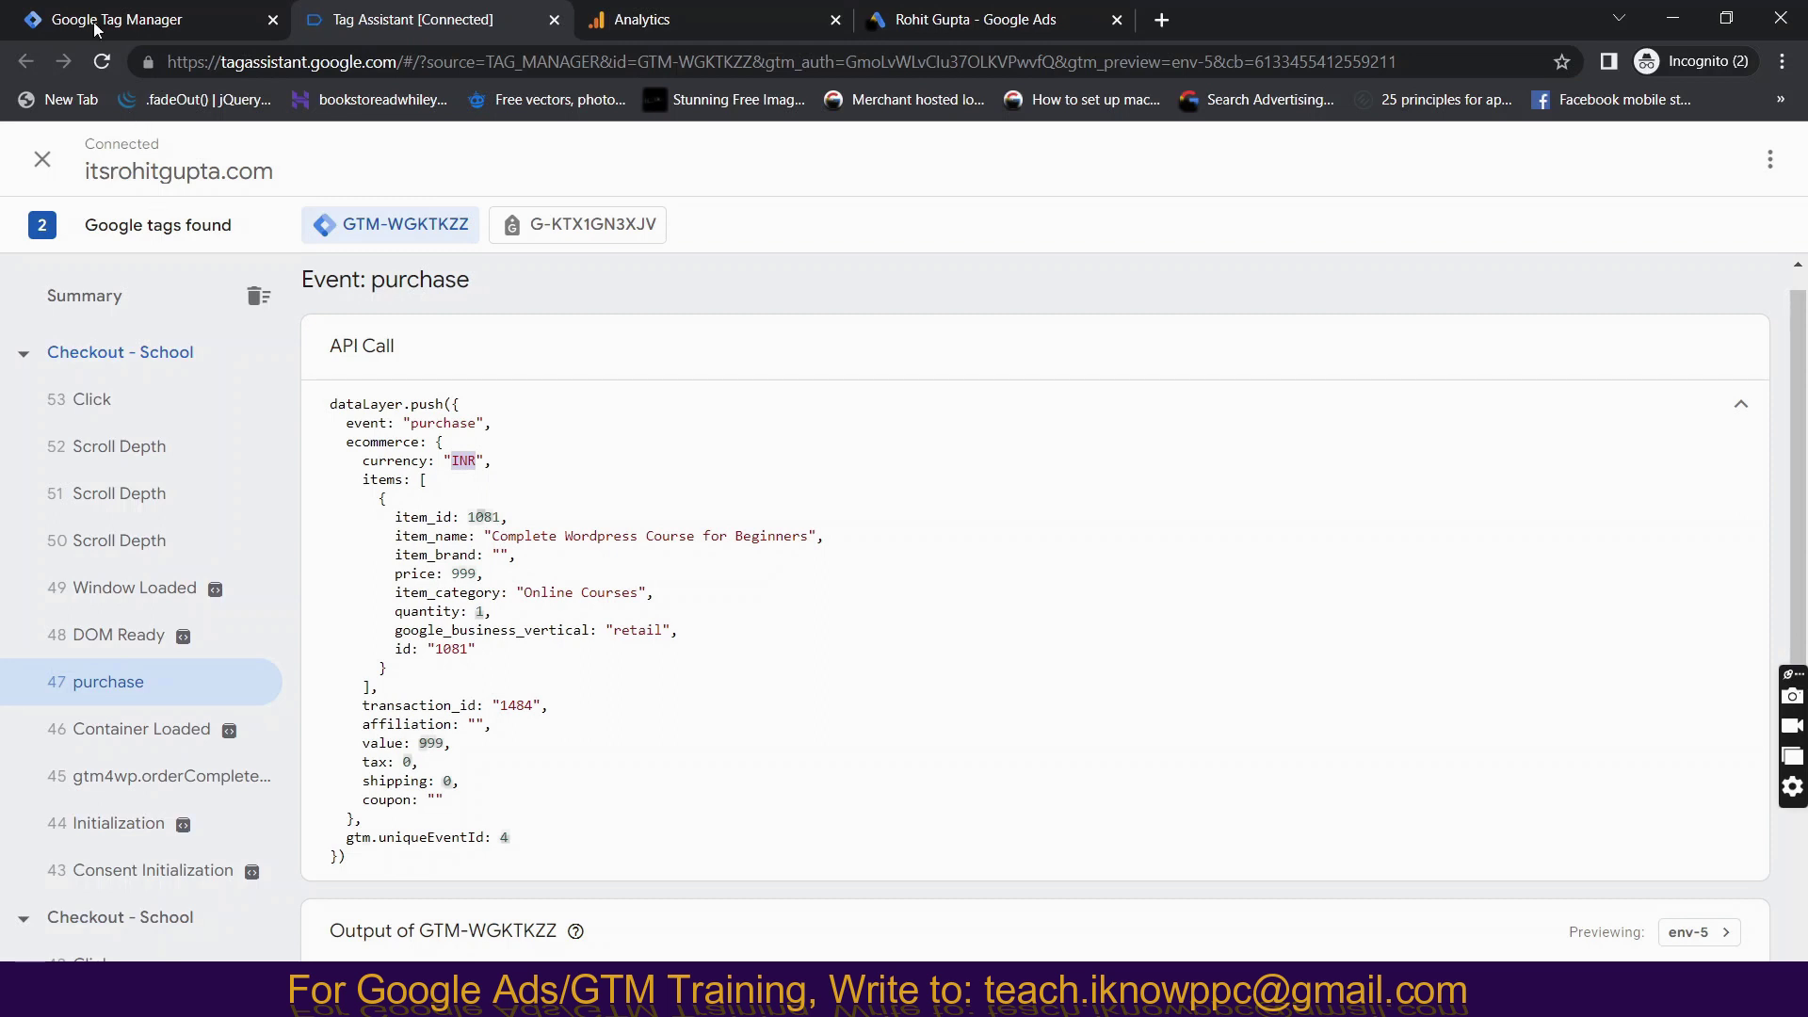
Review the Tag Manager tag list, the purchase event data and the Google Ads conversion instructions.
click(132, 23)
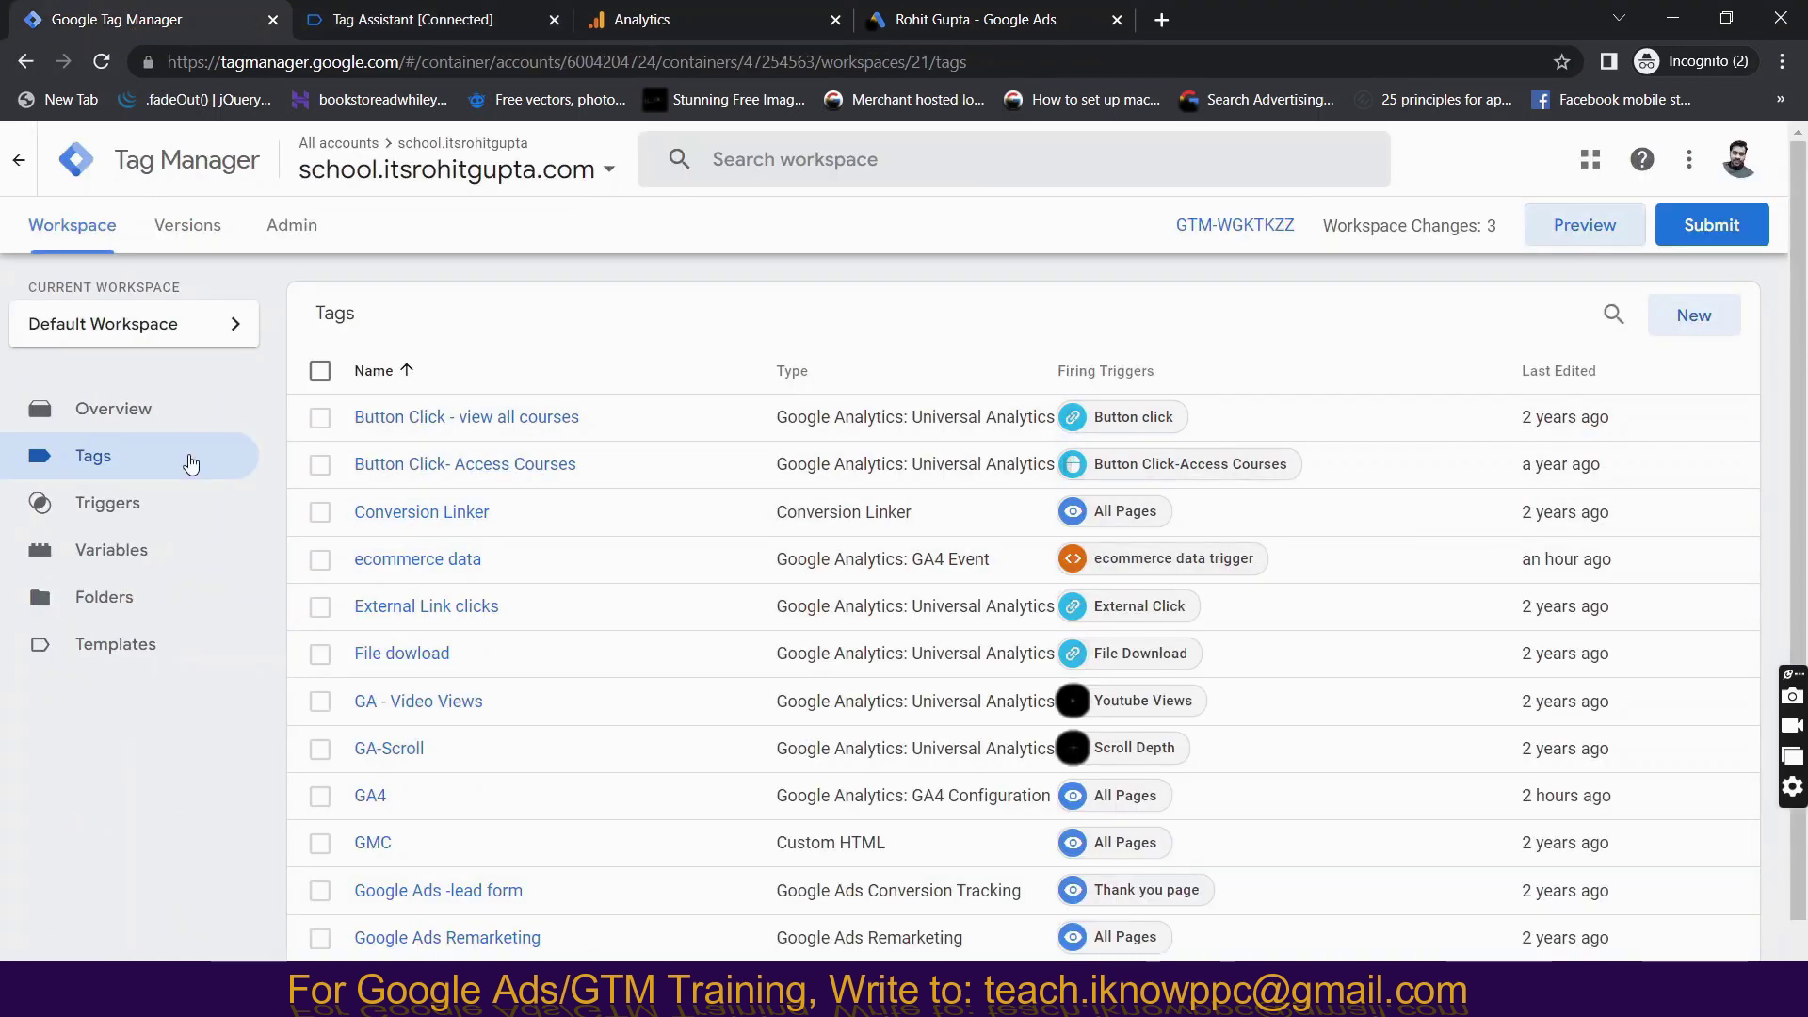
click(414, 18)
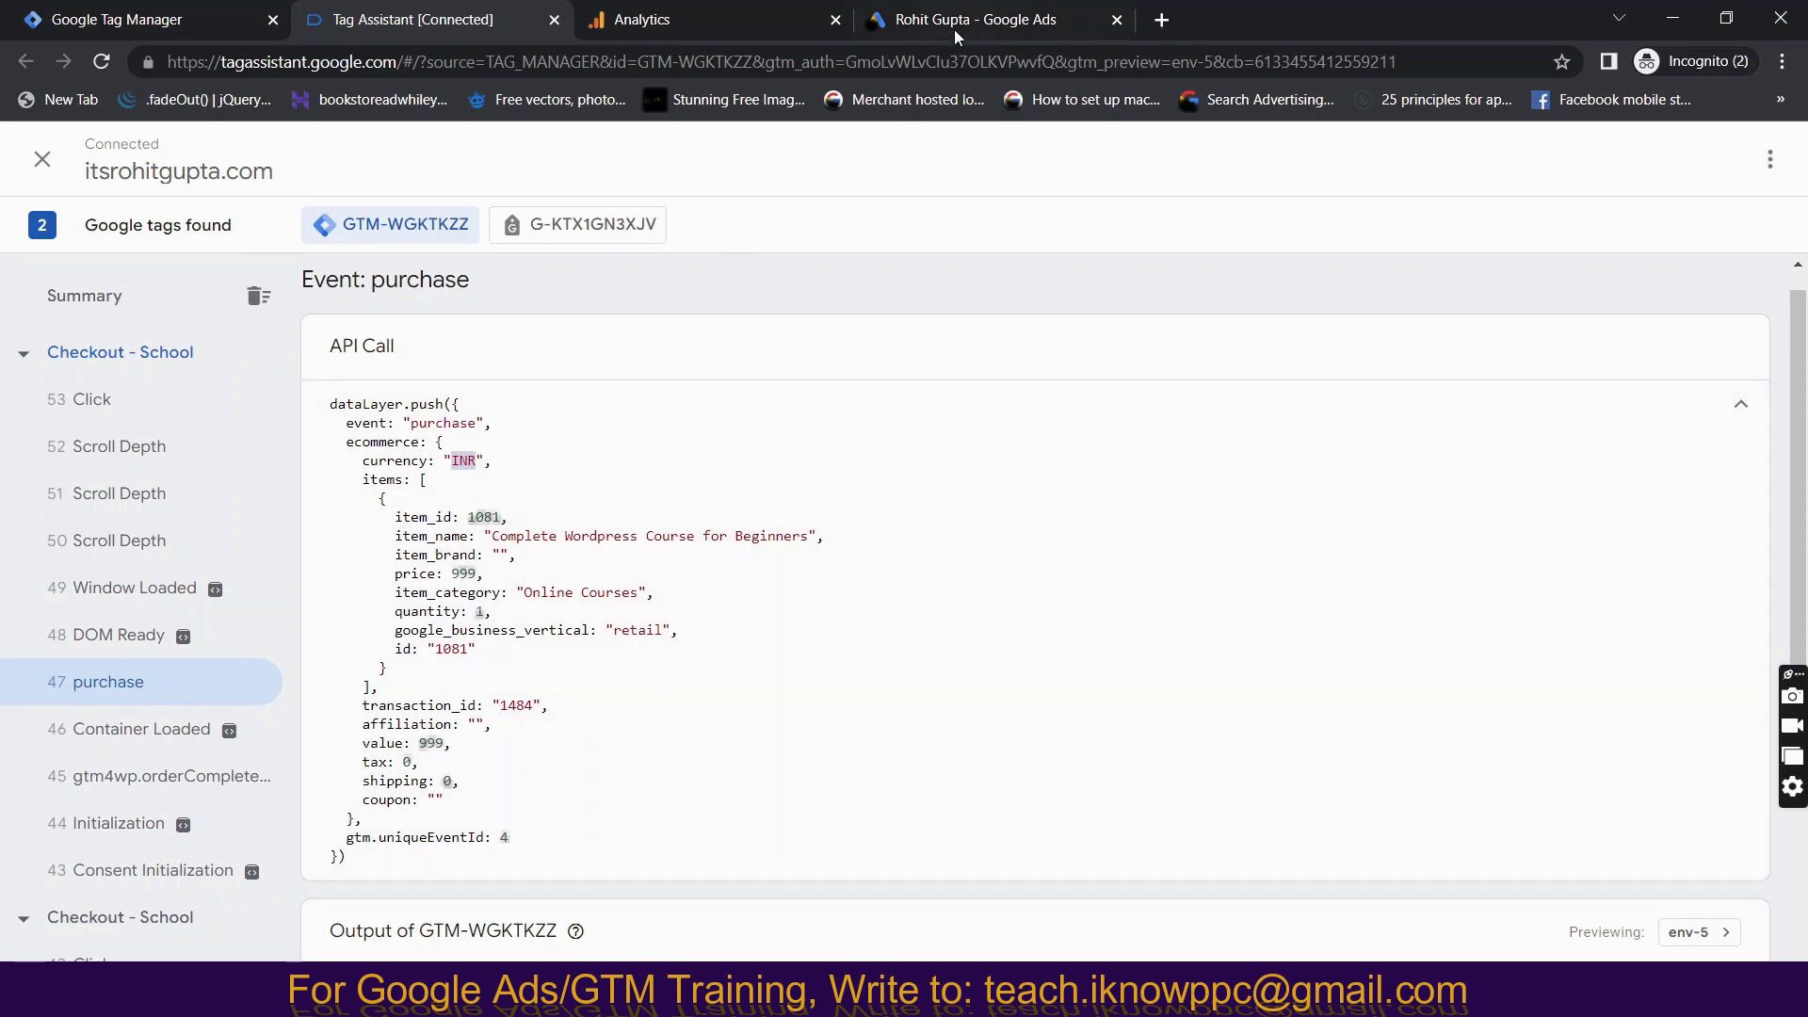
click(962, 26)
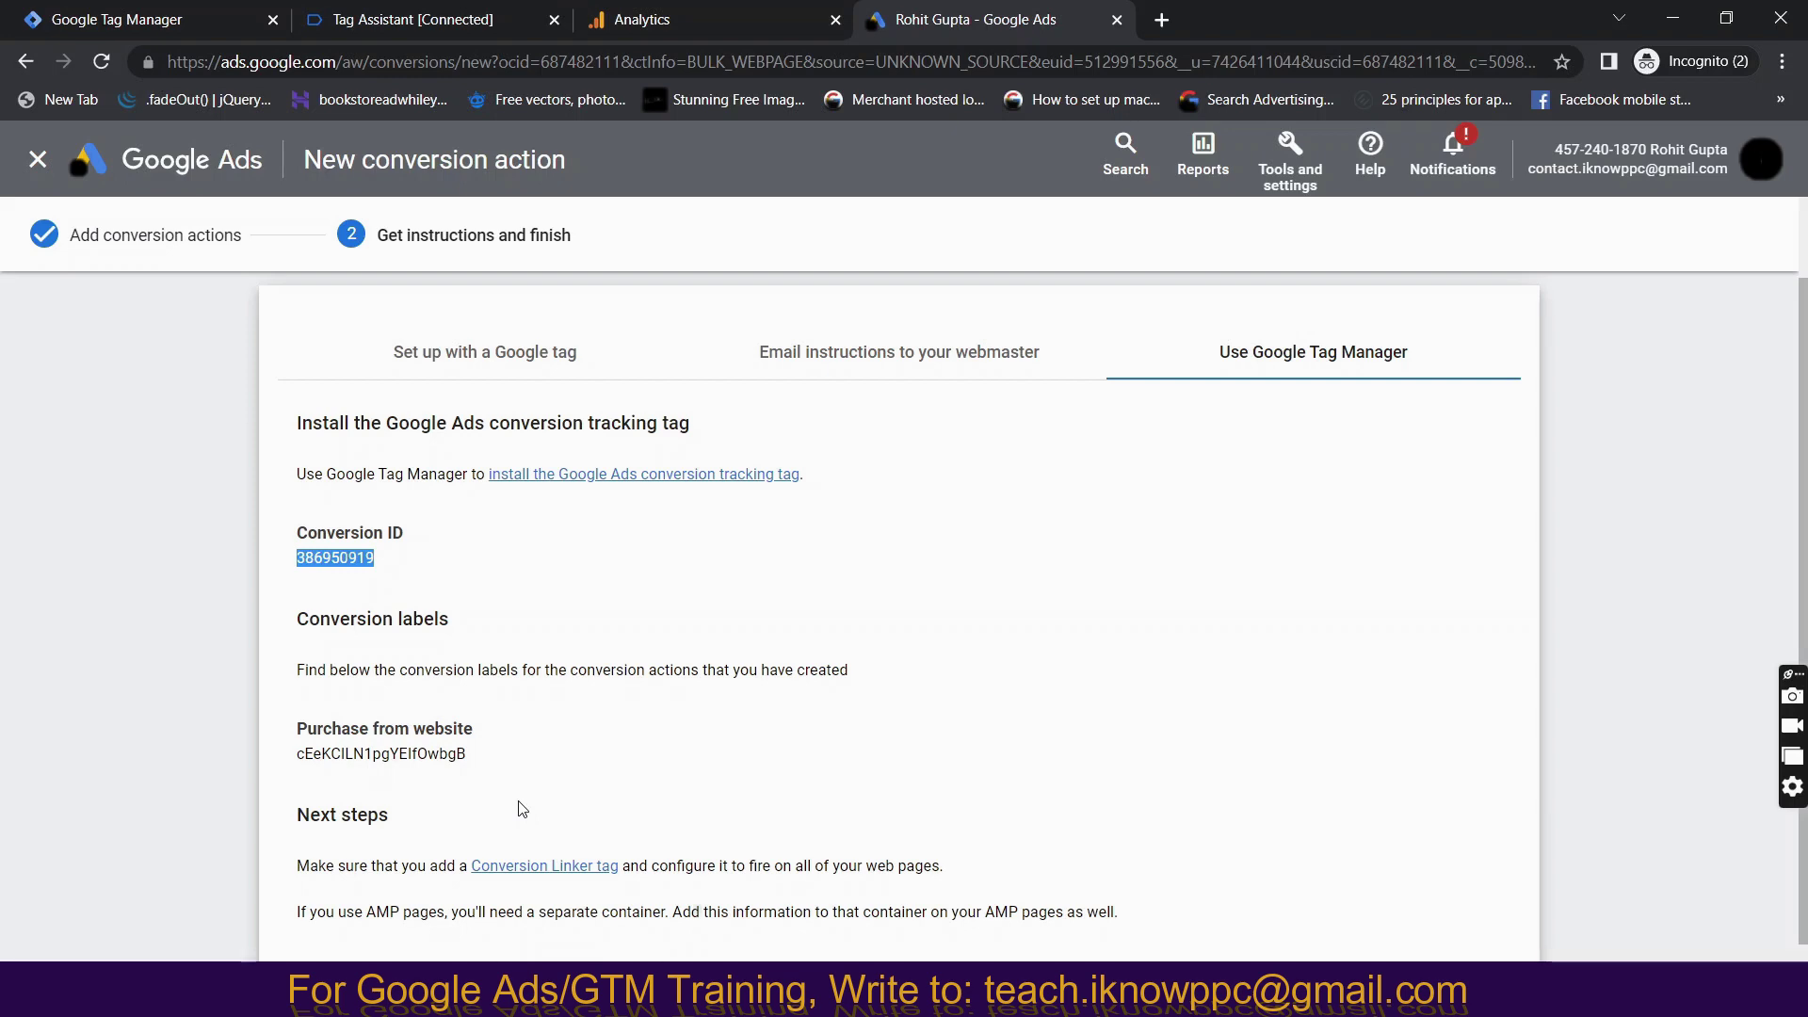
Switch to Google Tag Manager and delete the user-defined variables Google Ads Currency Code and Google ads Value.
click(195, 16)
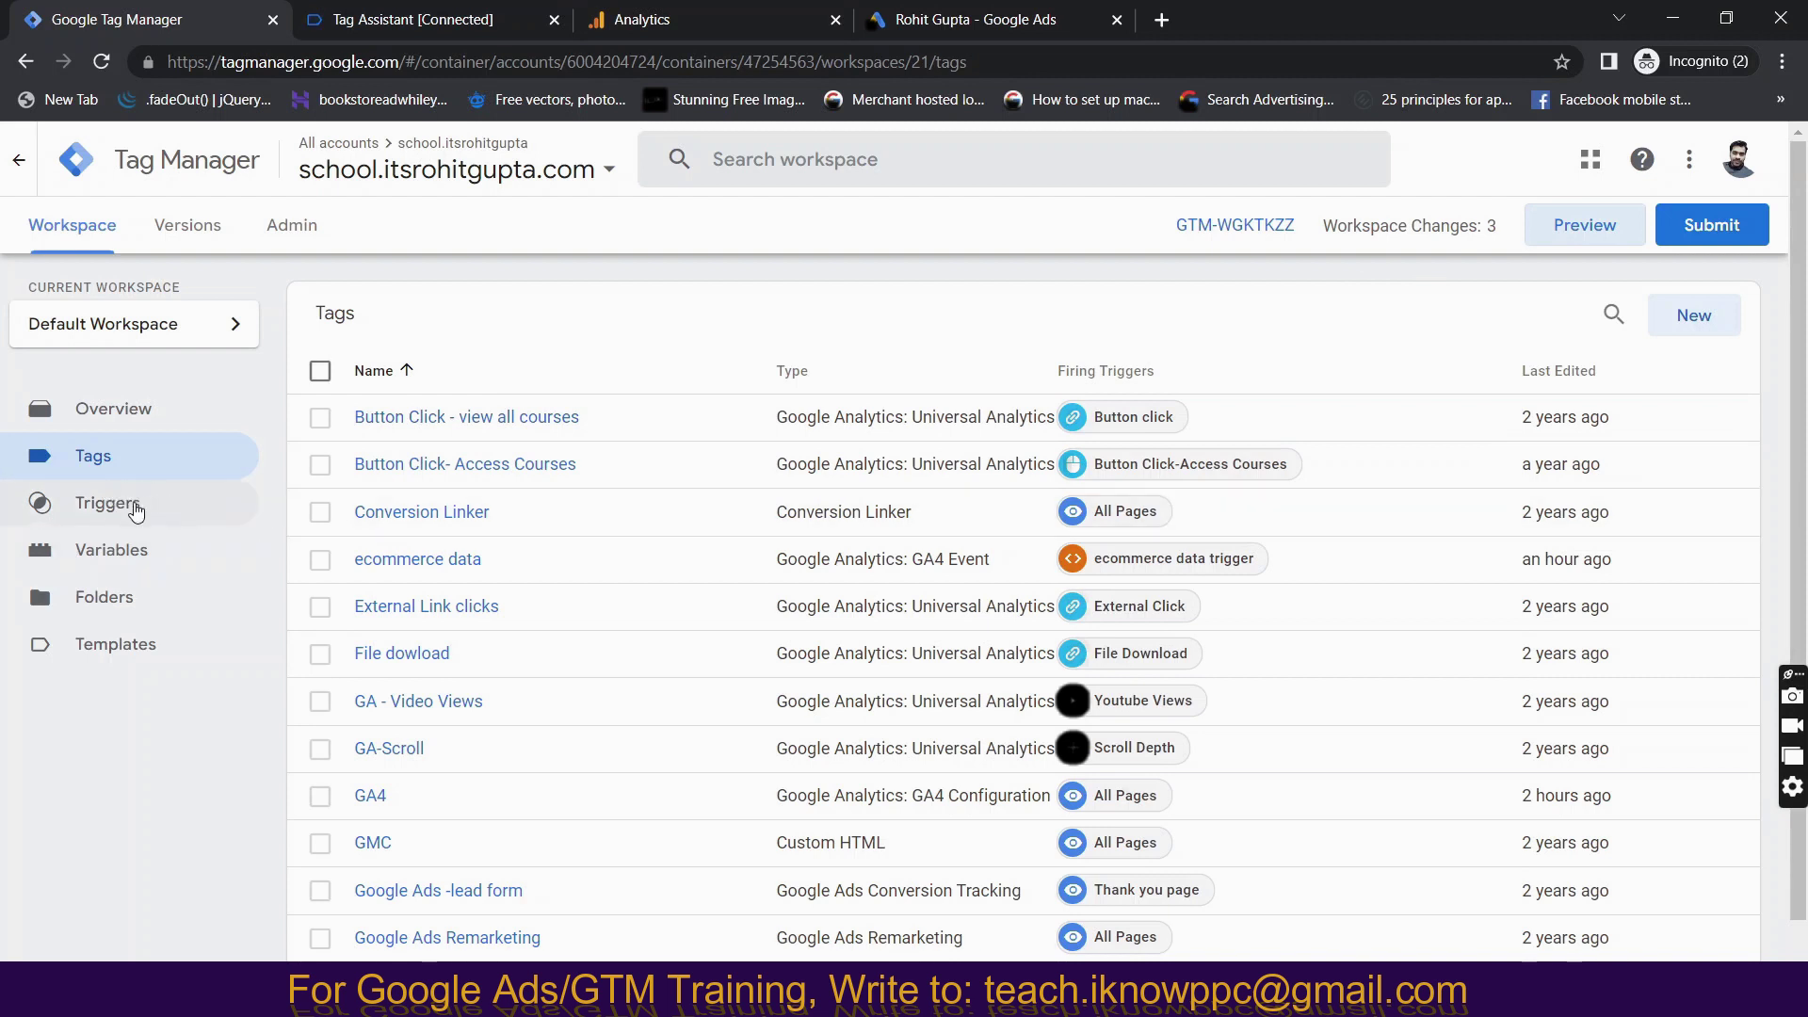
click(128, 513)
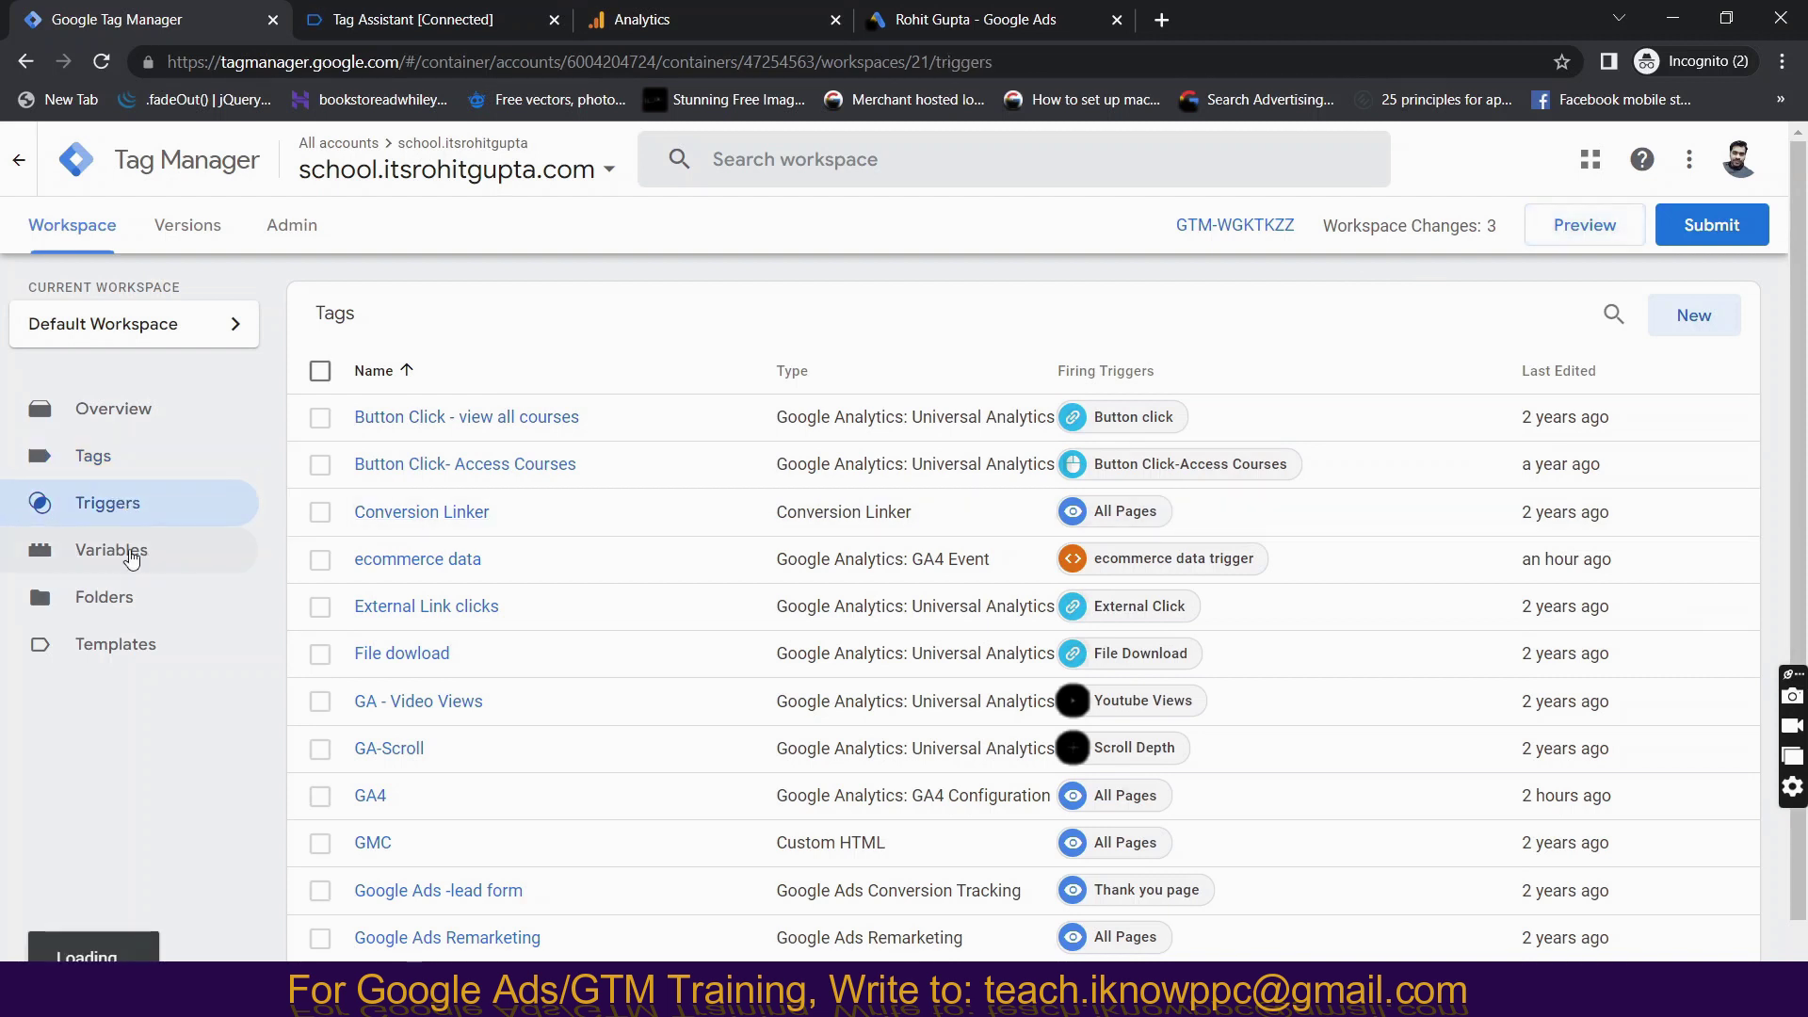
click(118, 557)
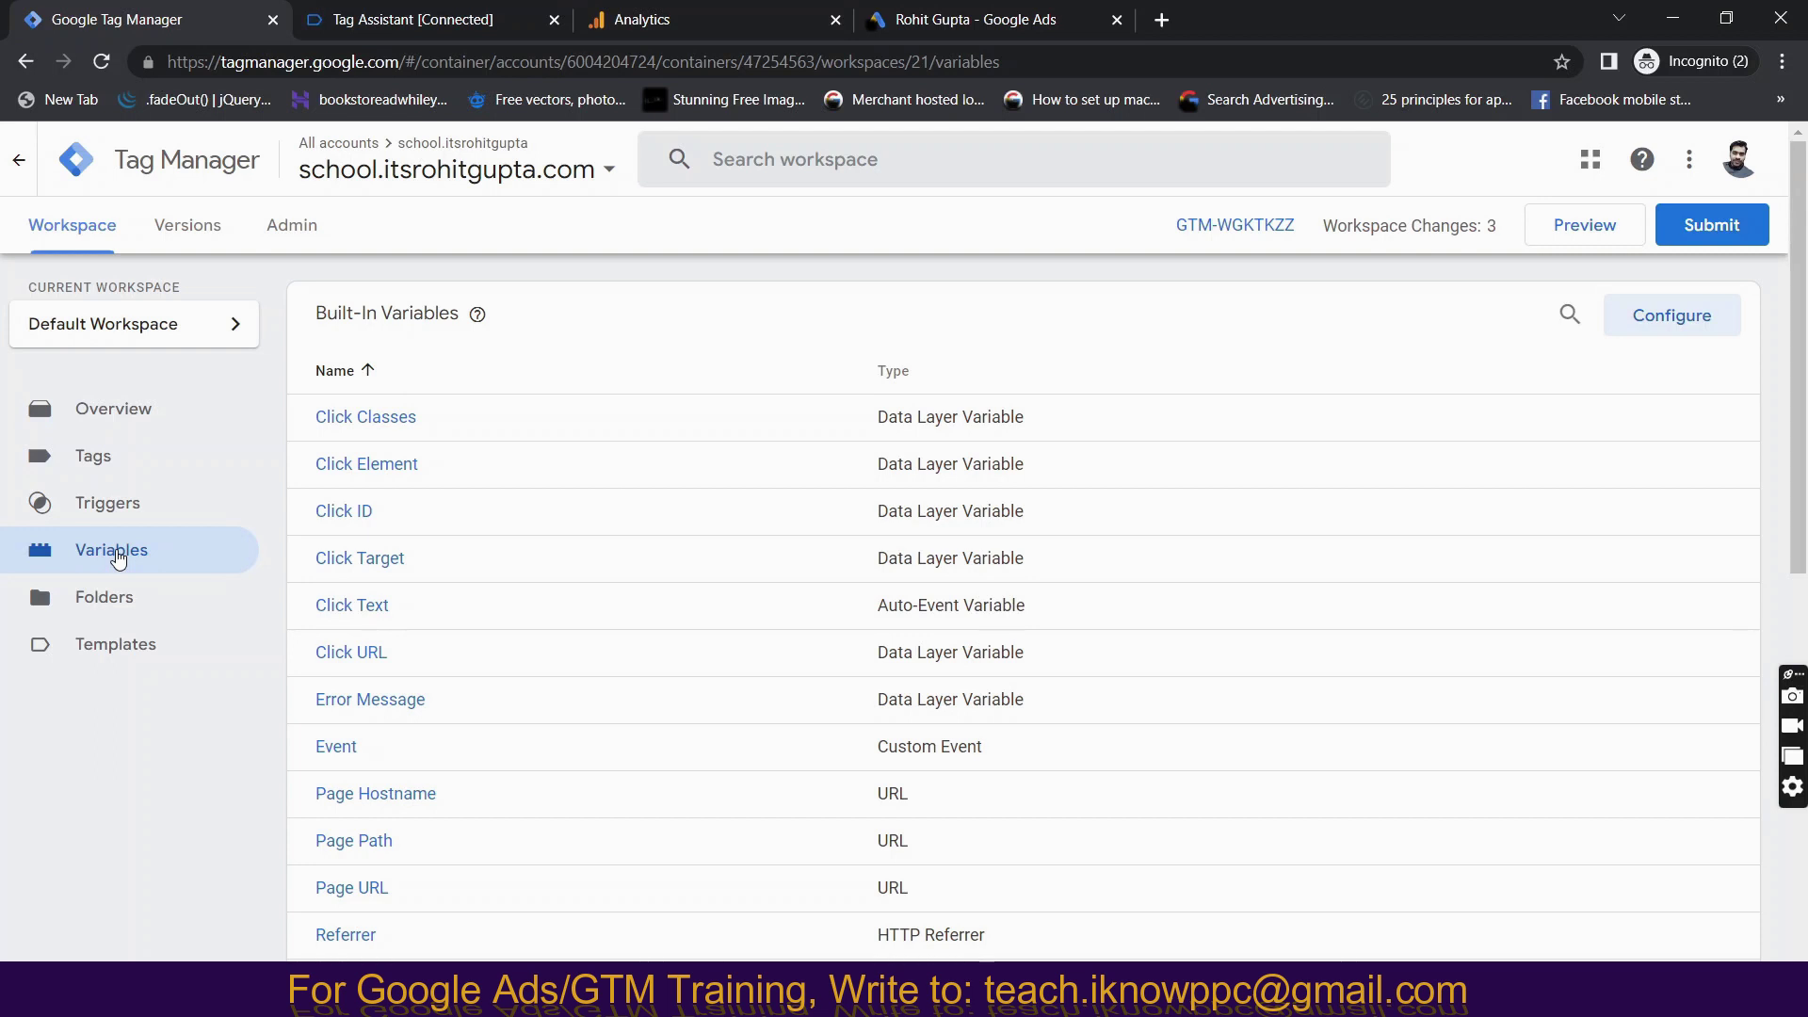
scroll(836, 528, down, 7)
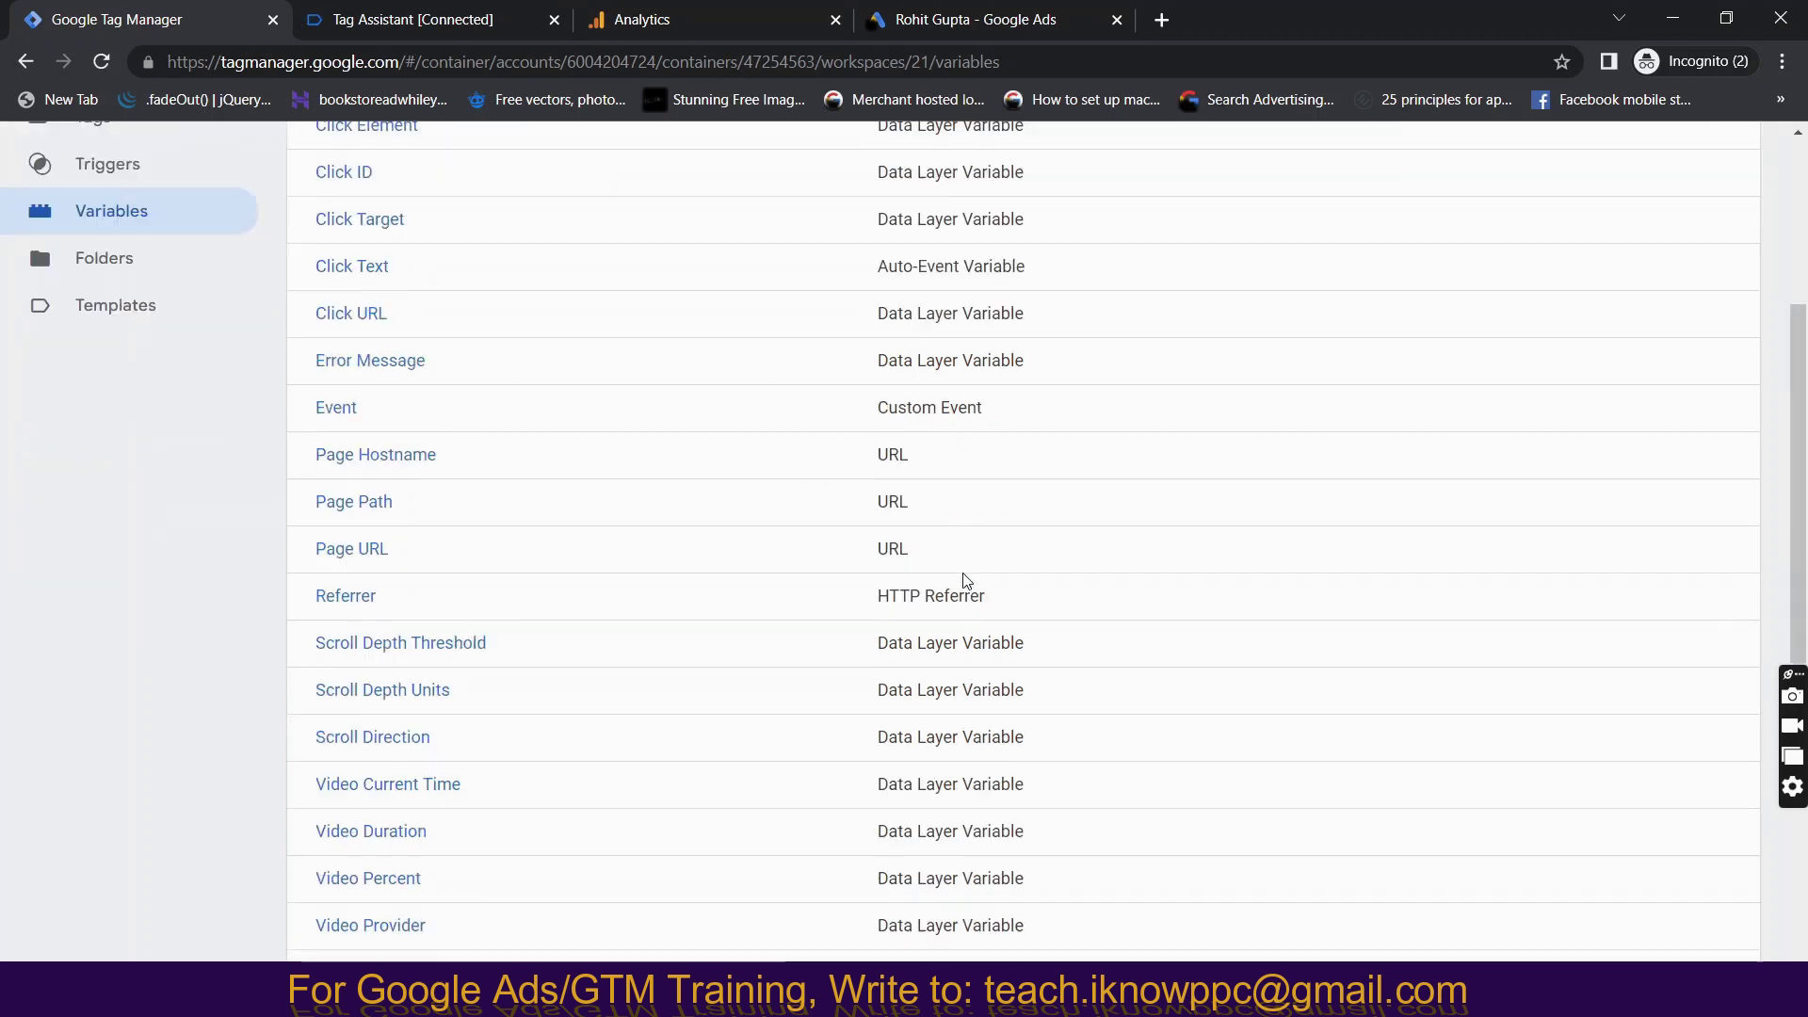
scroll(701, 588, down, 2)
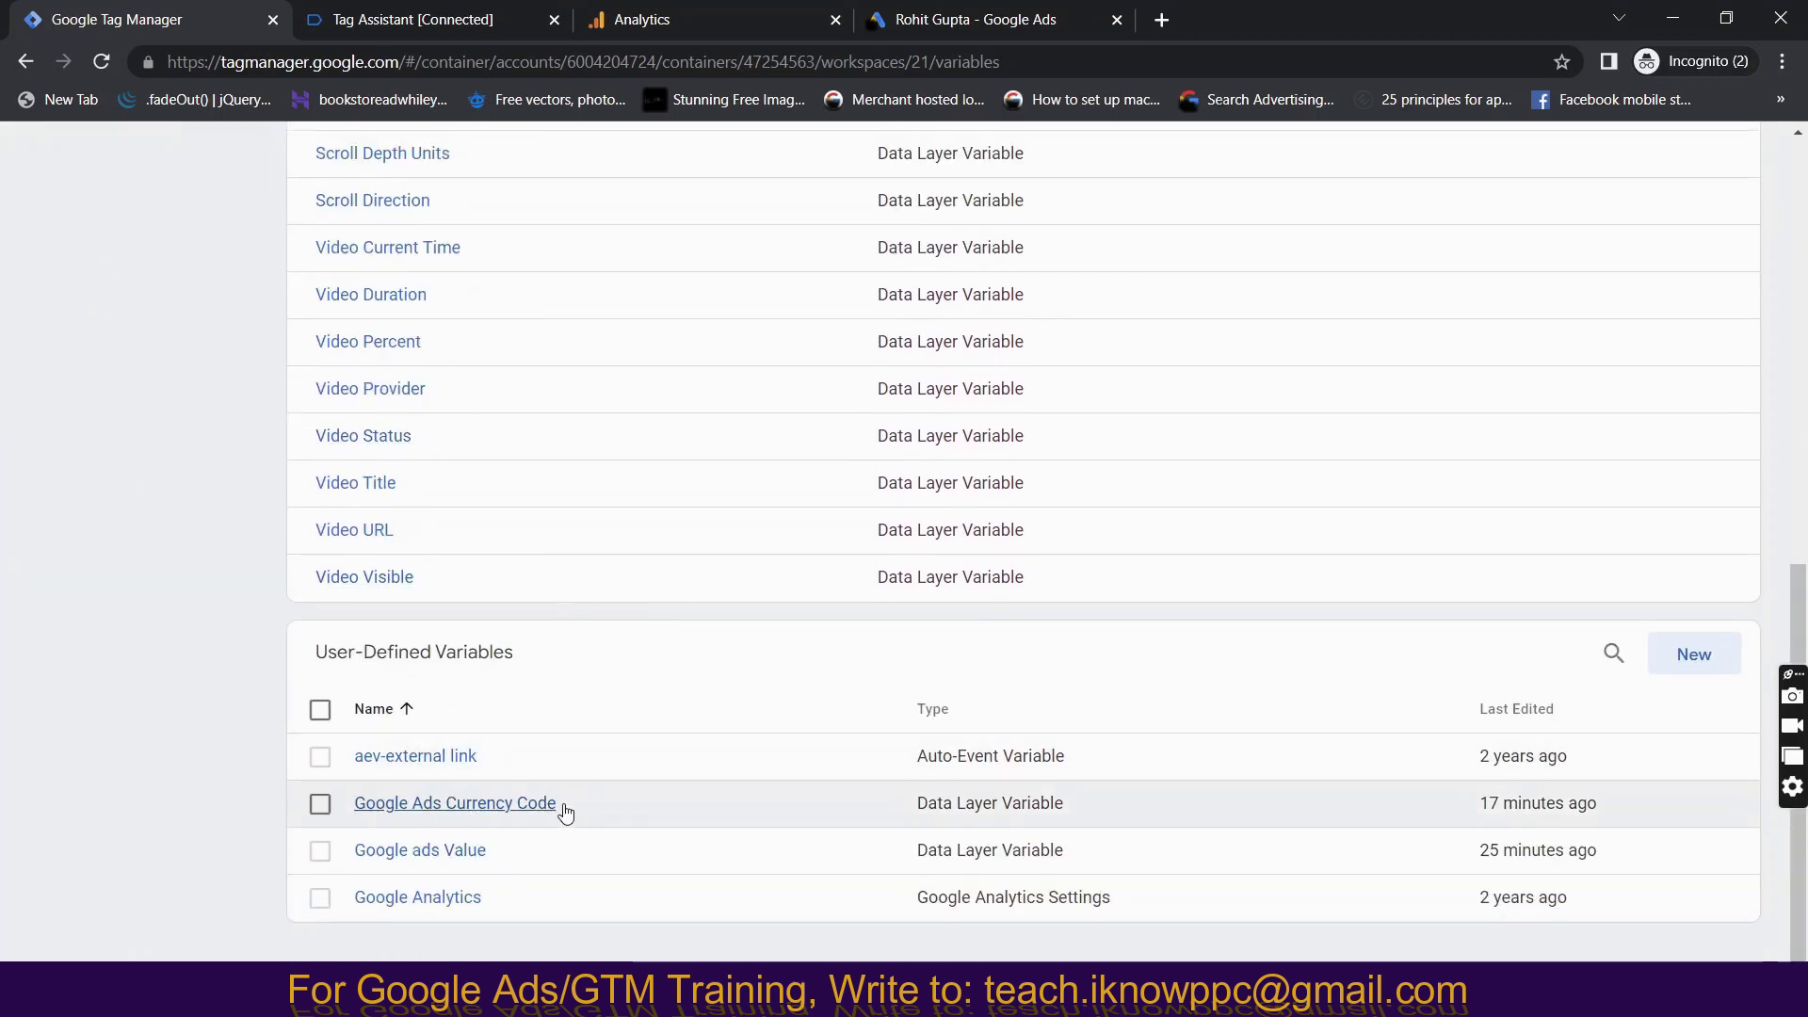
click(320, 804)
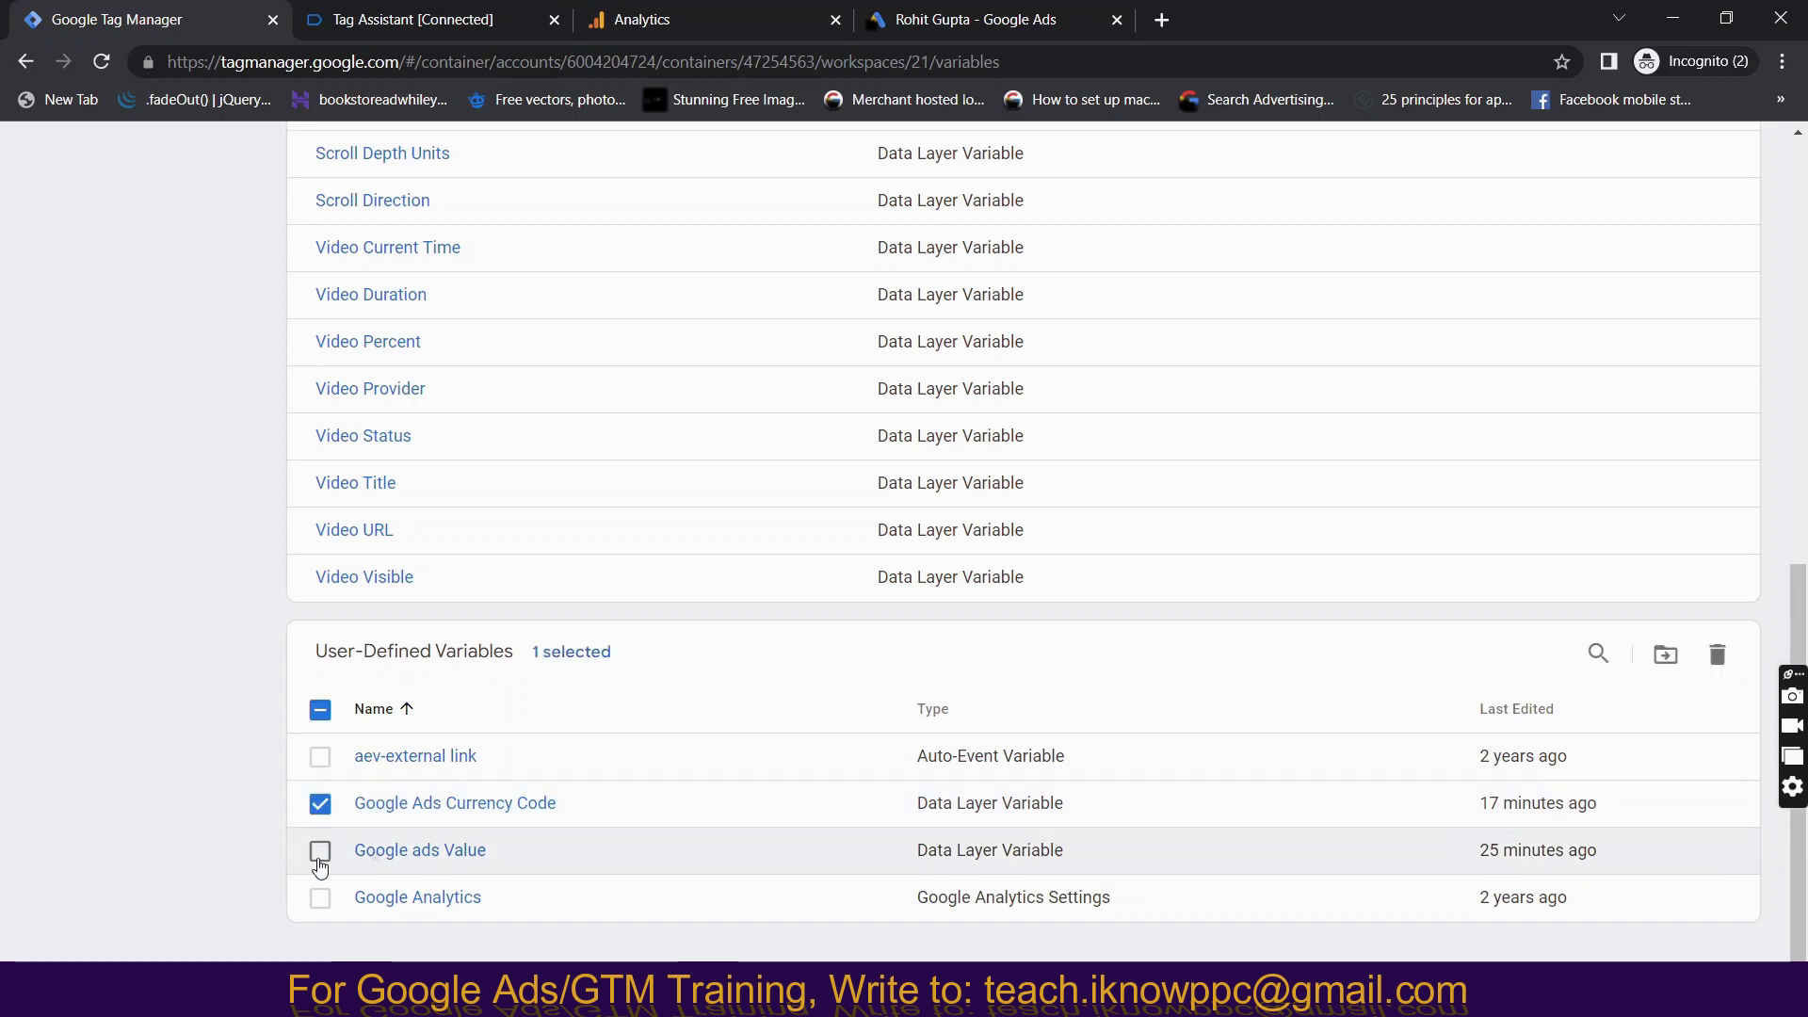
click(320, 853)
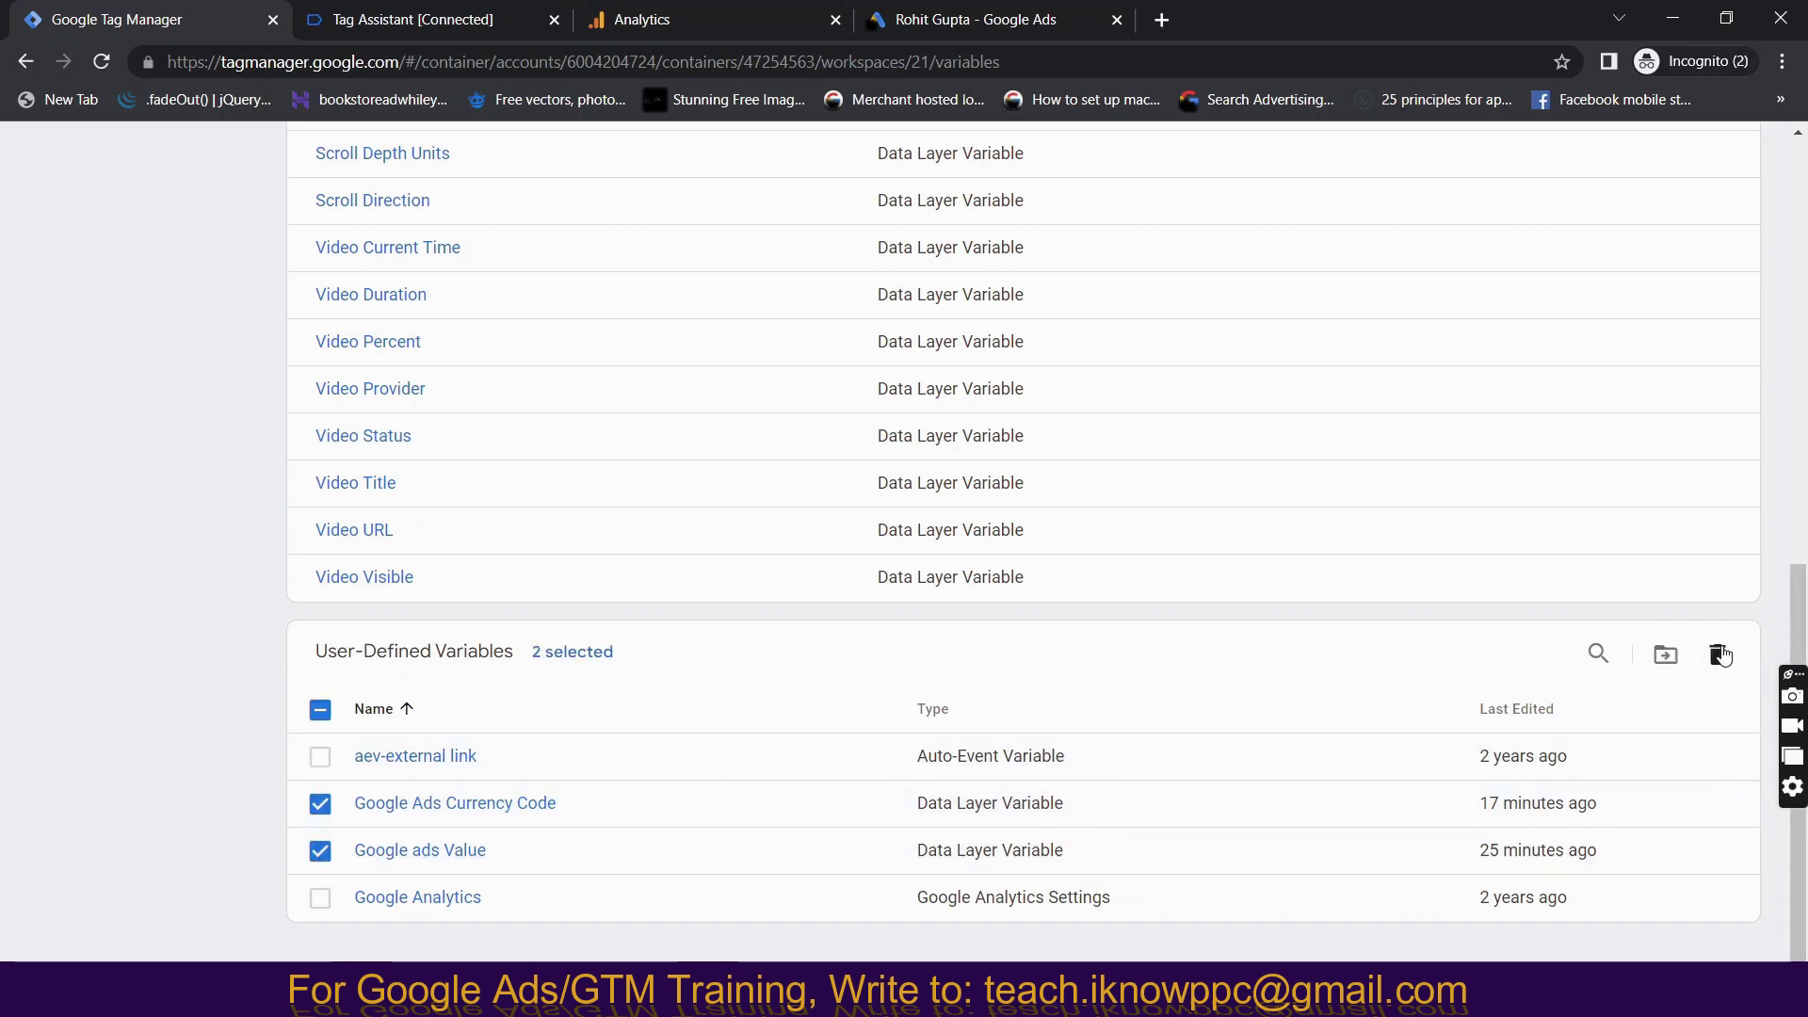
click(1718, 655)
click(1077, 420)
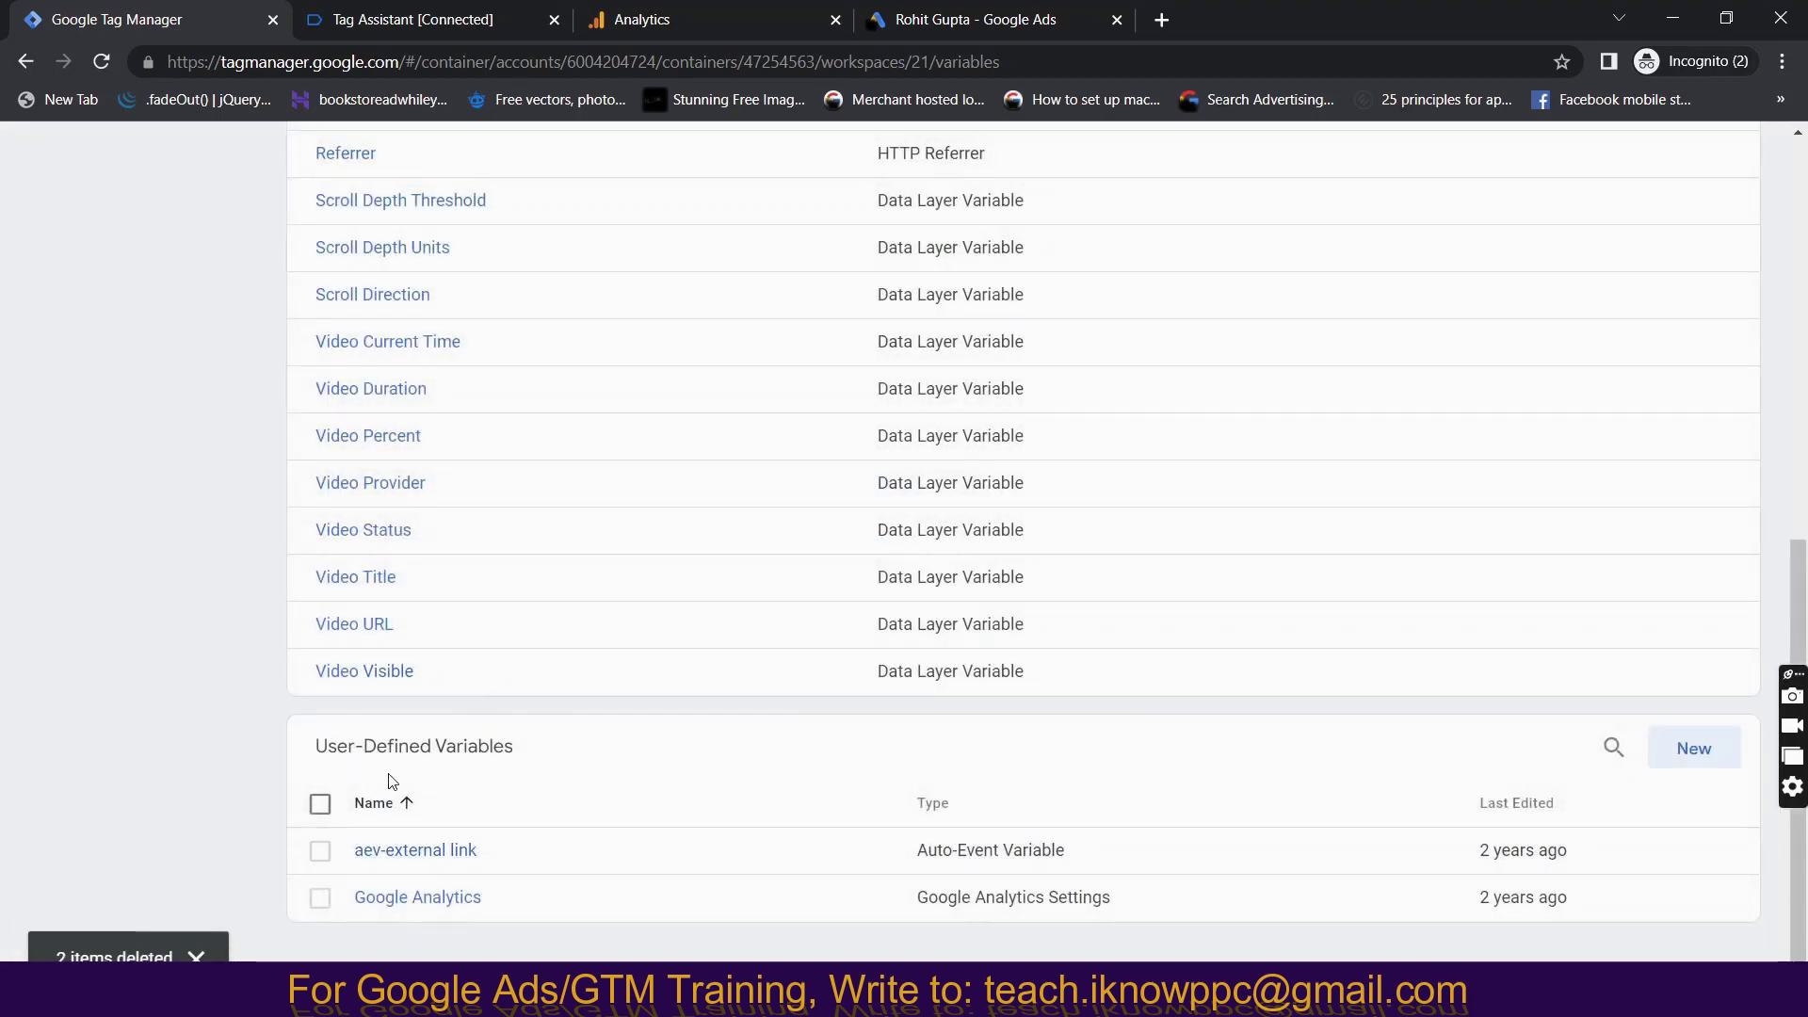
Create a user-defined variable named Google Ads Value with the Data Layer Variable type, checking the purchase event's value key in Tag Assistant.
click(1693, 749)
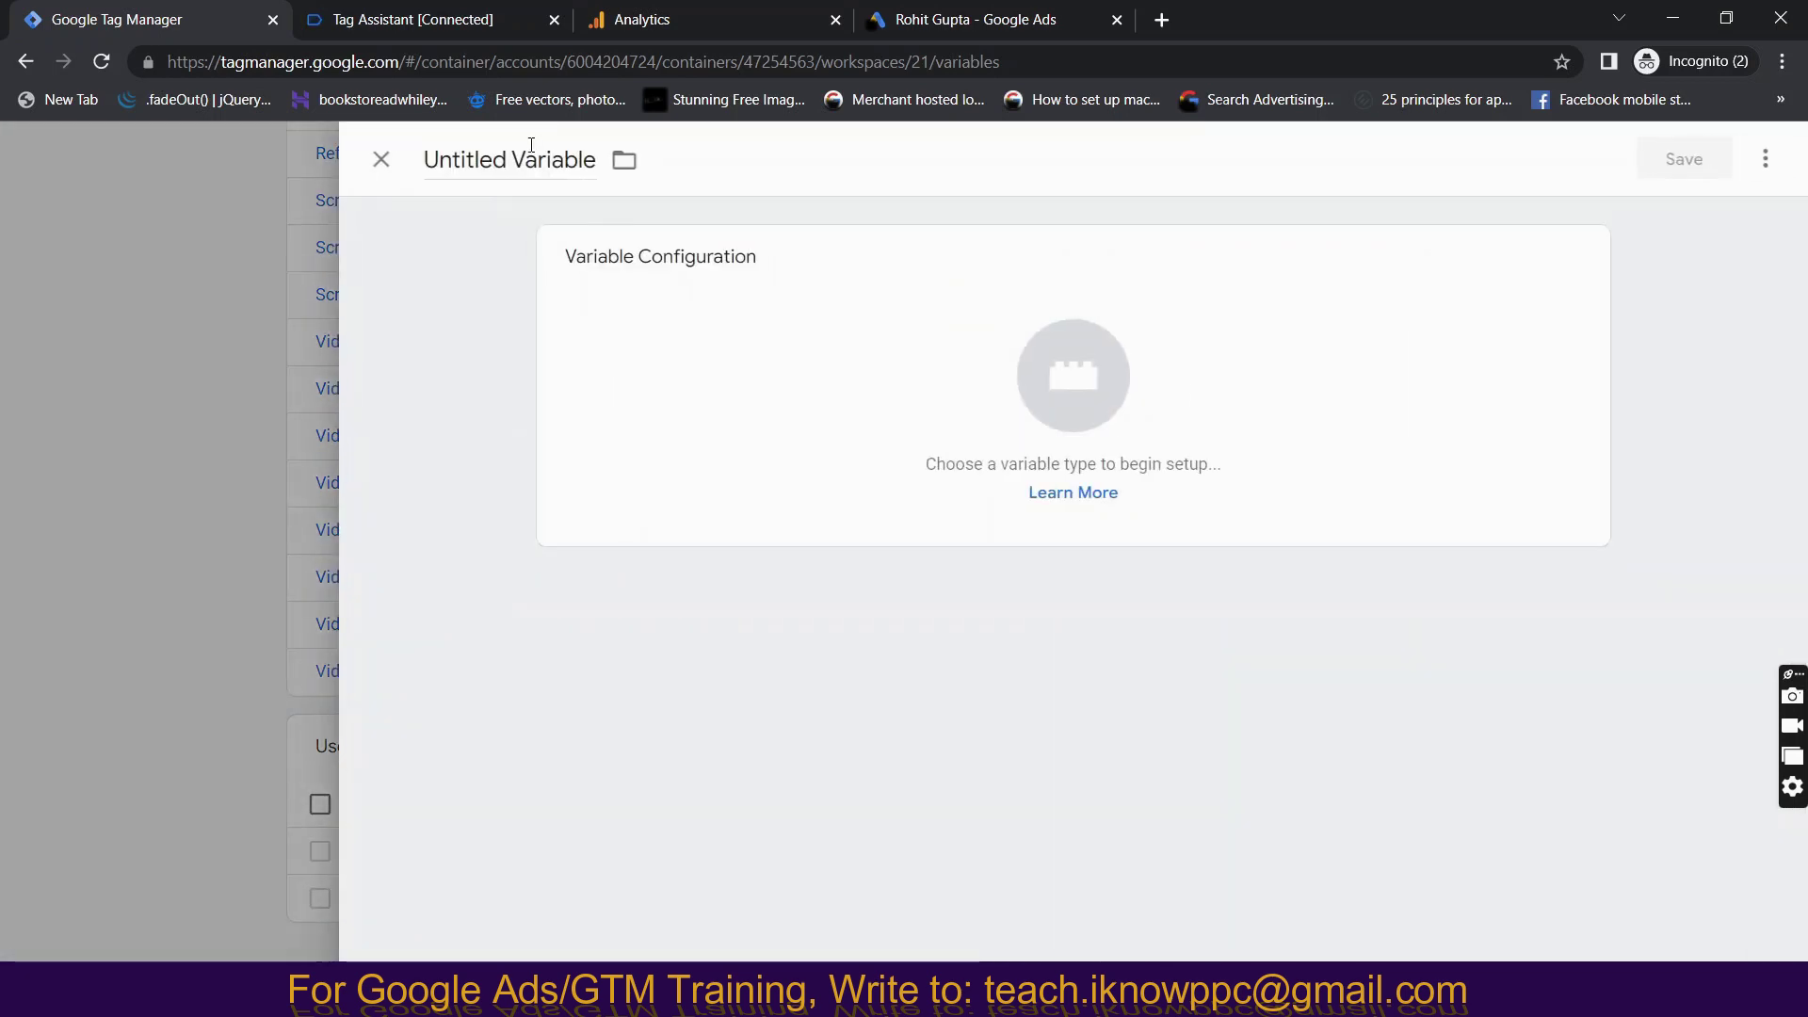
double_click(531, 165)
click(415, 26)
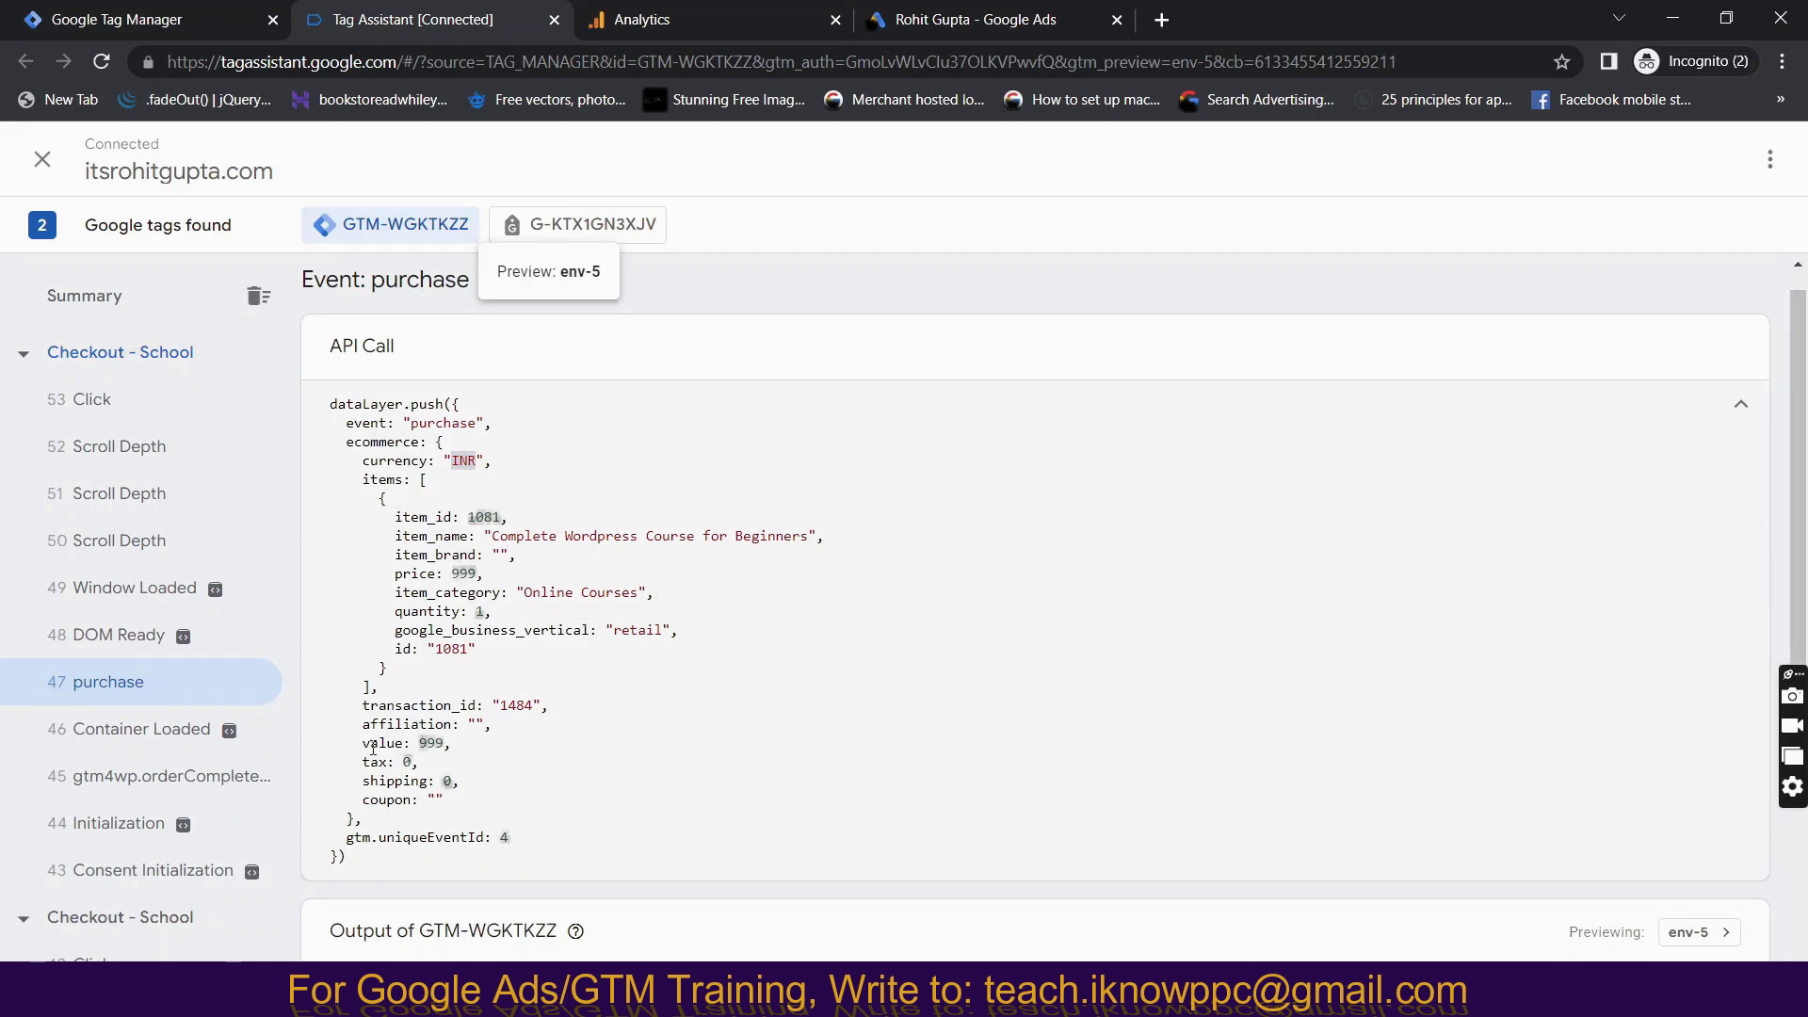
drag(373, 747, 443, 745)
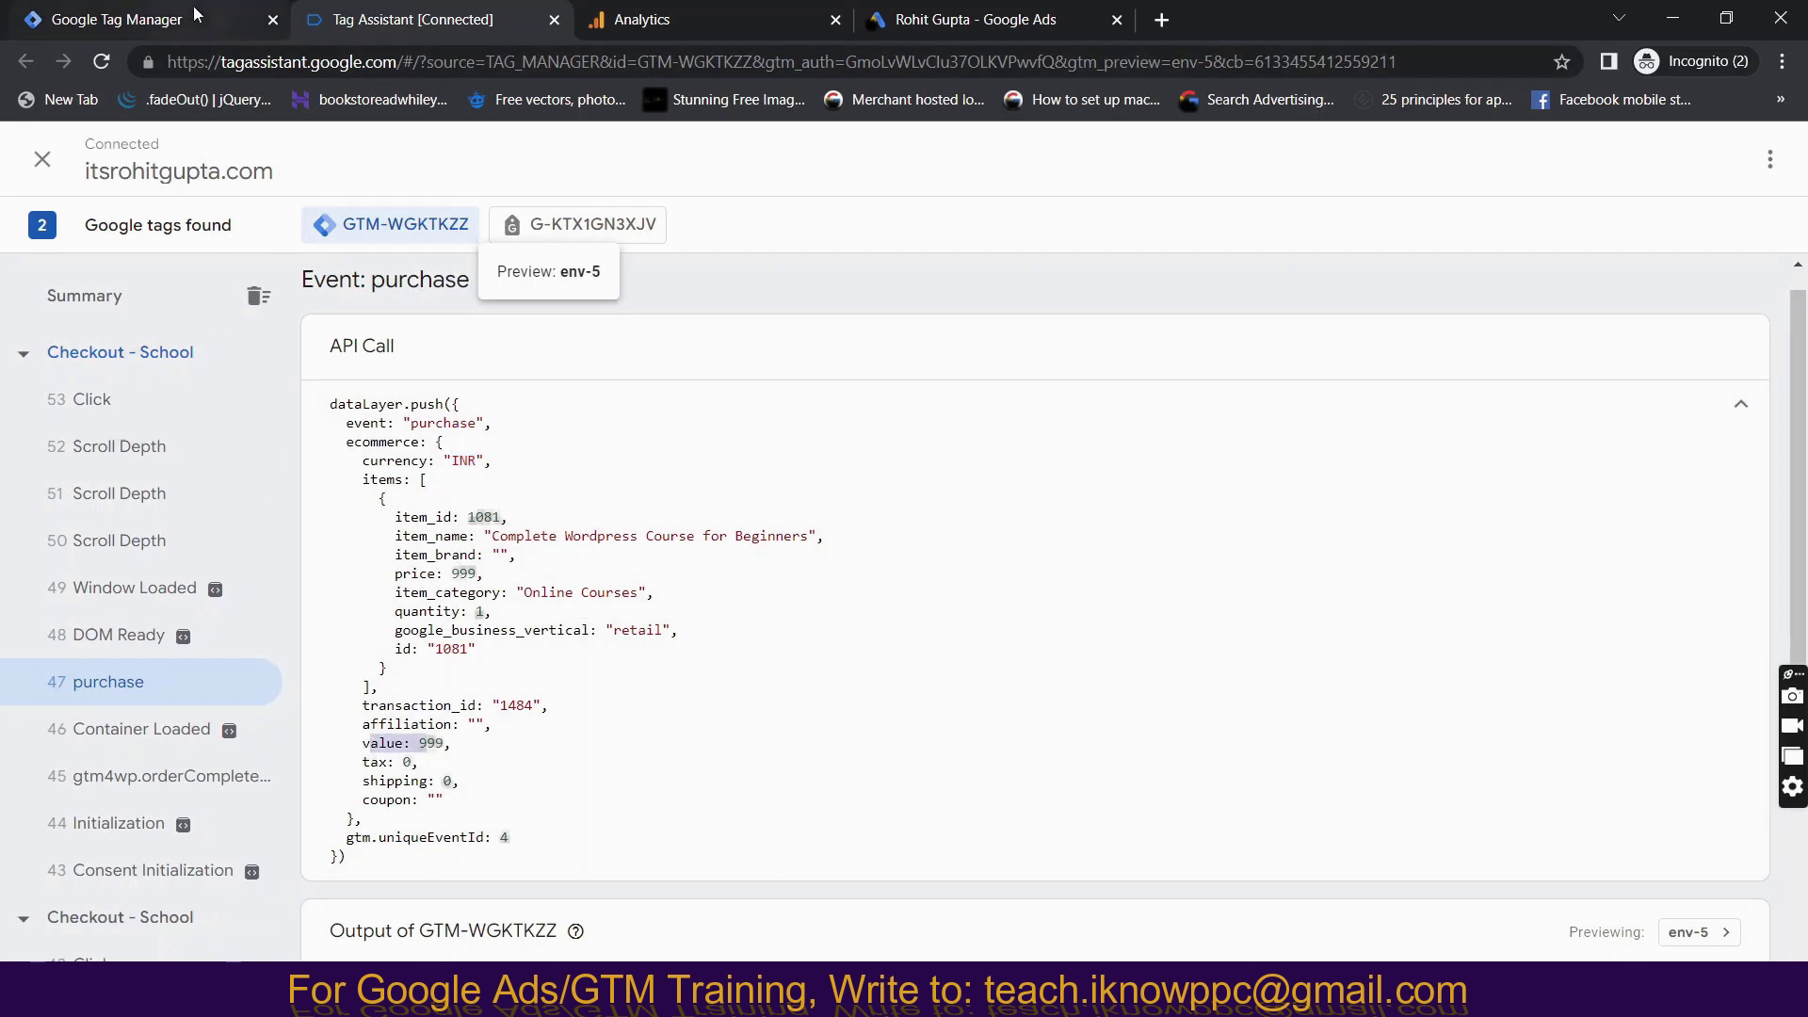
click(194, 7)
double_click(475, 160)
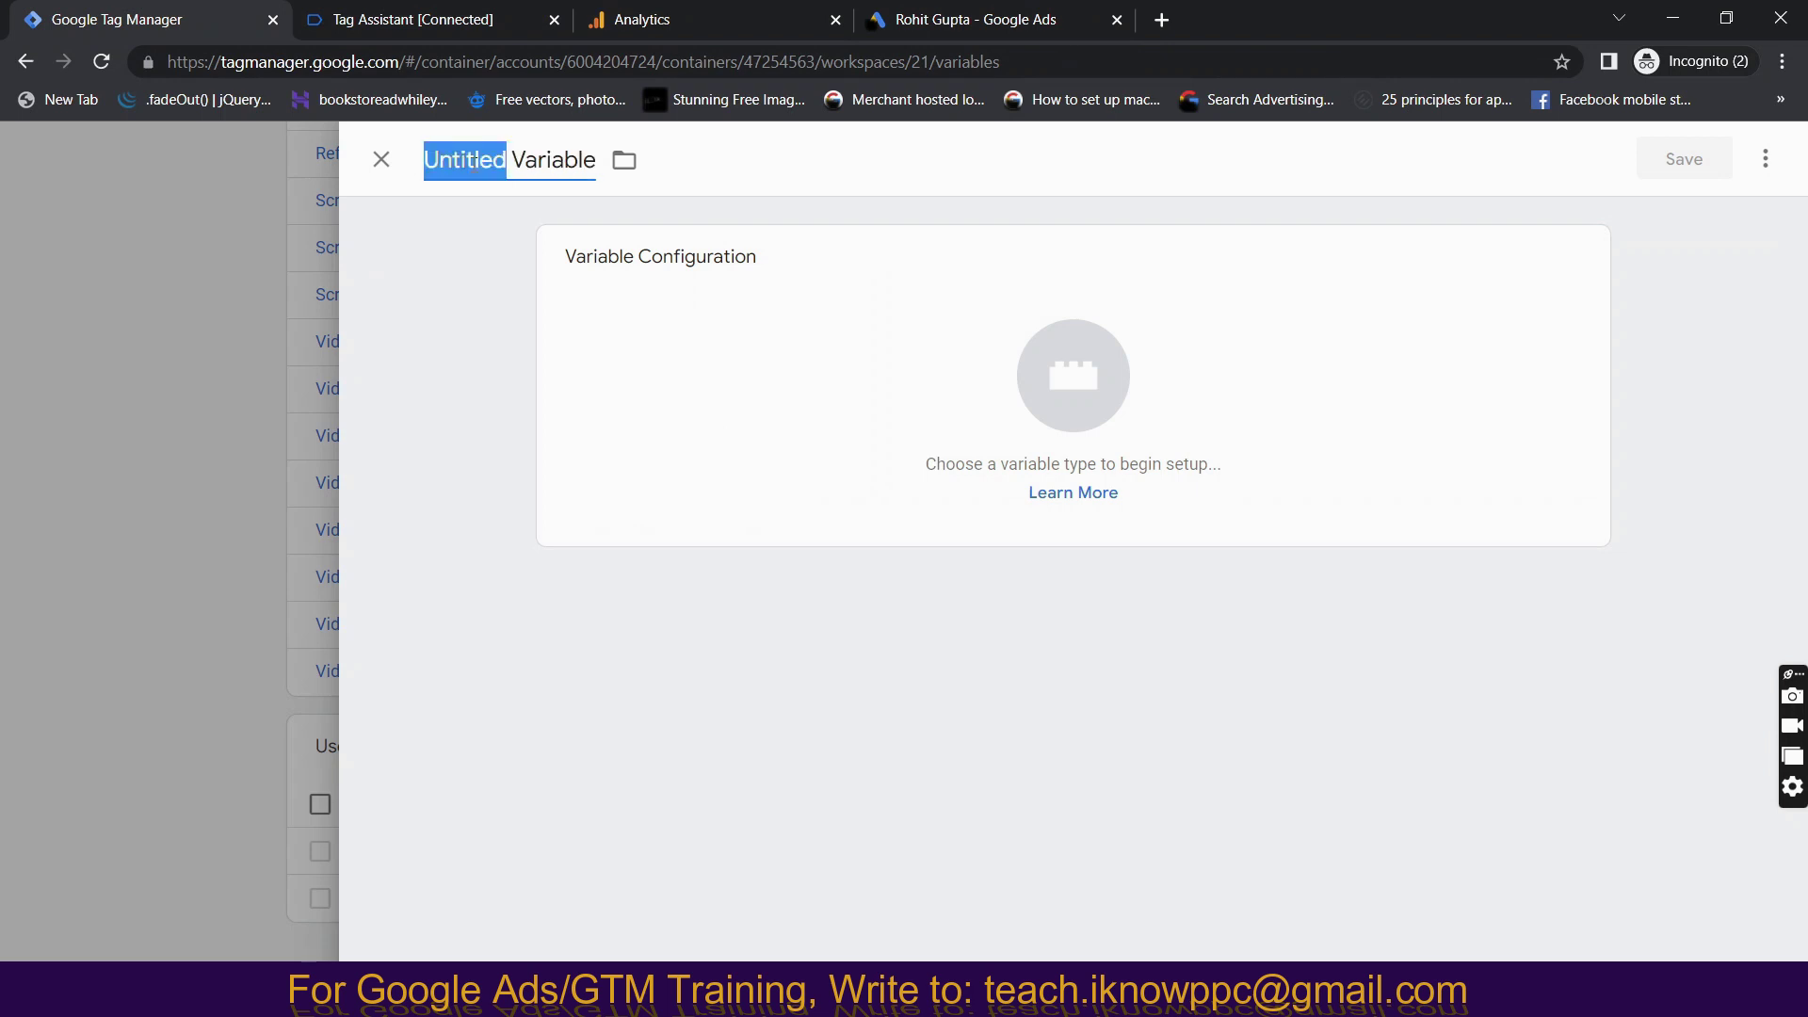
triple_click(476, 160)
text(Google Ads)
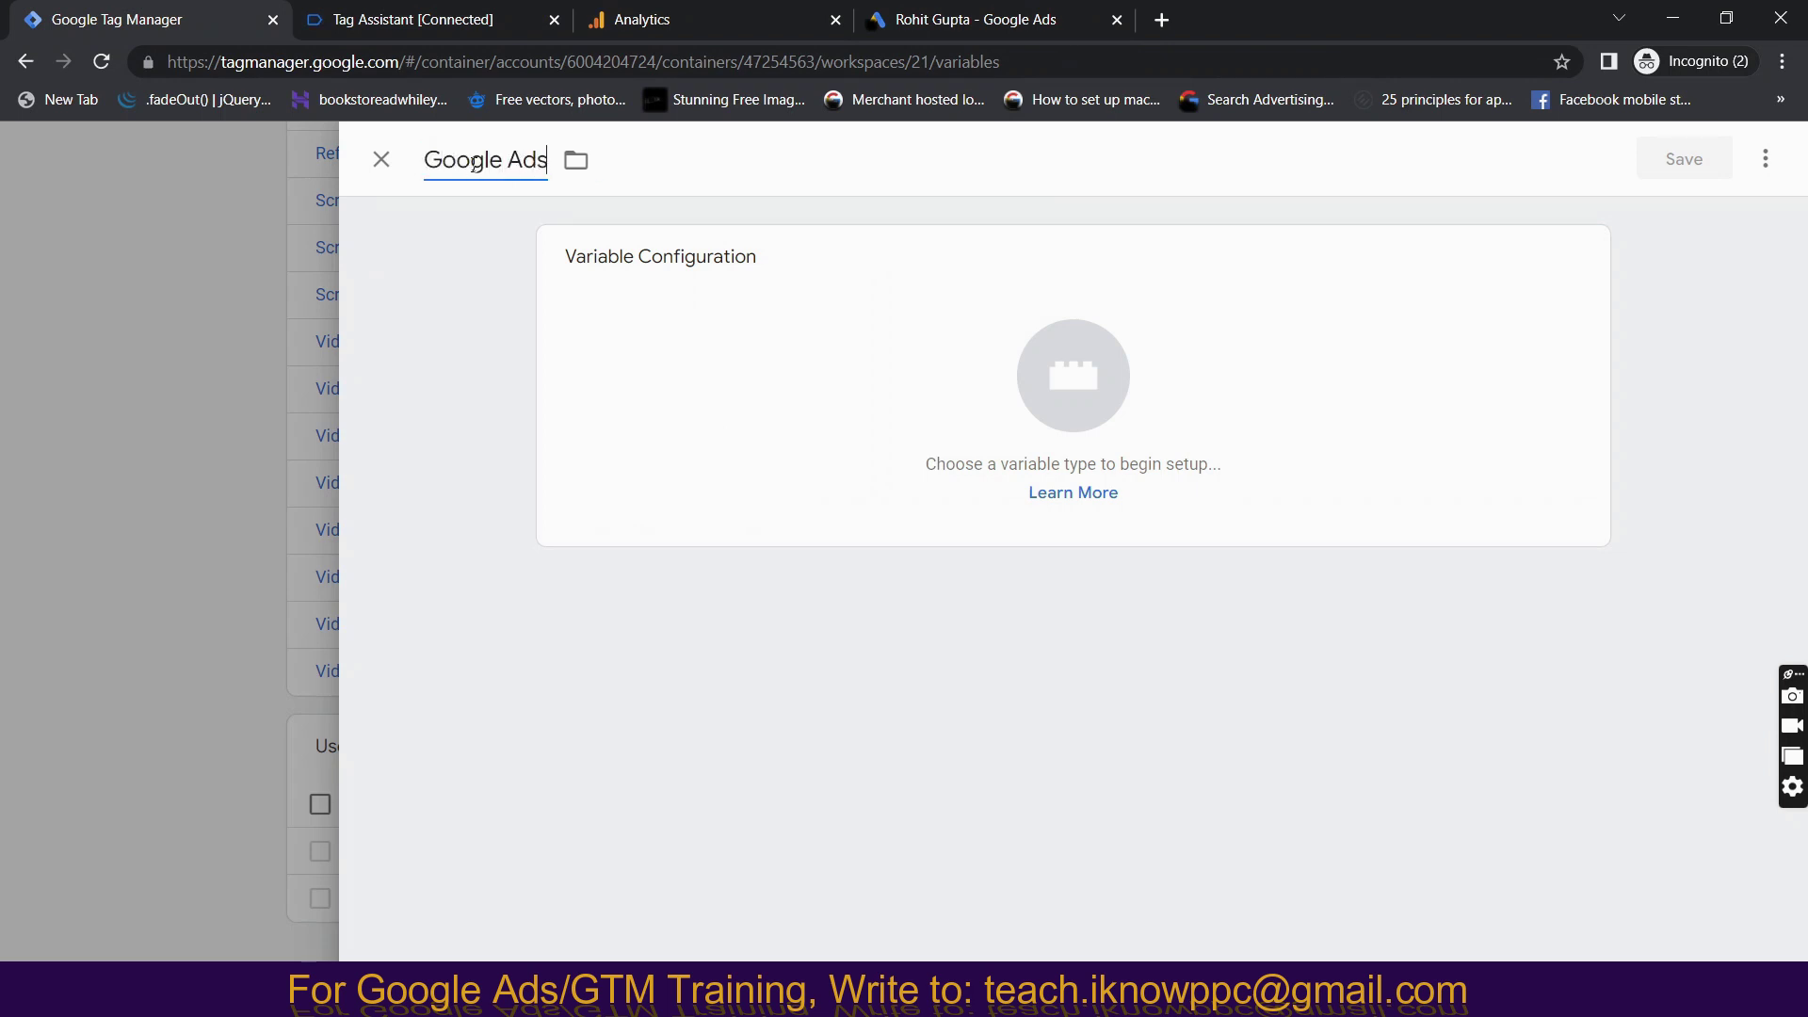
text( Value)
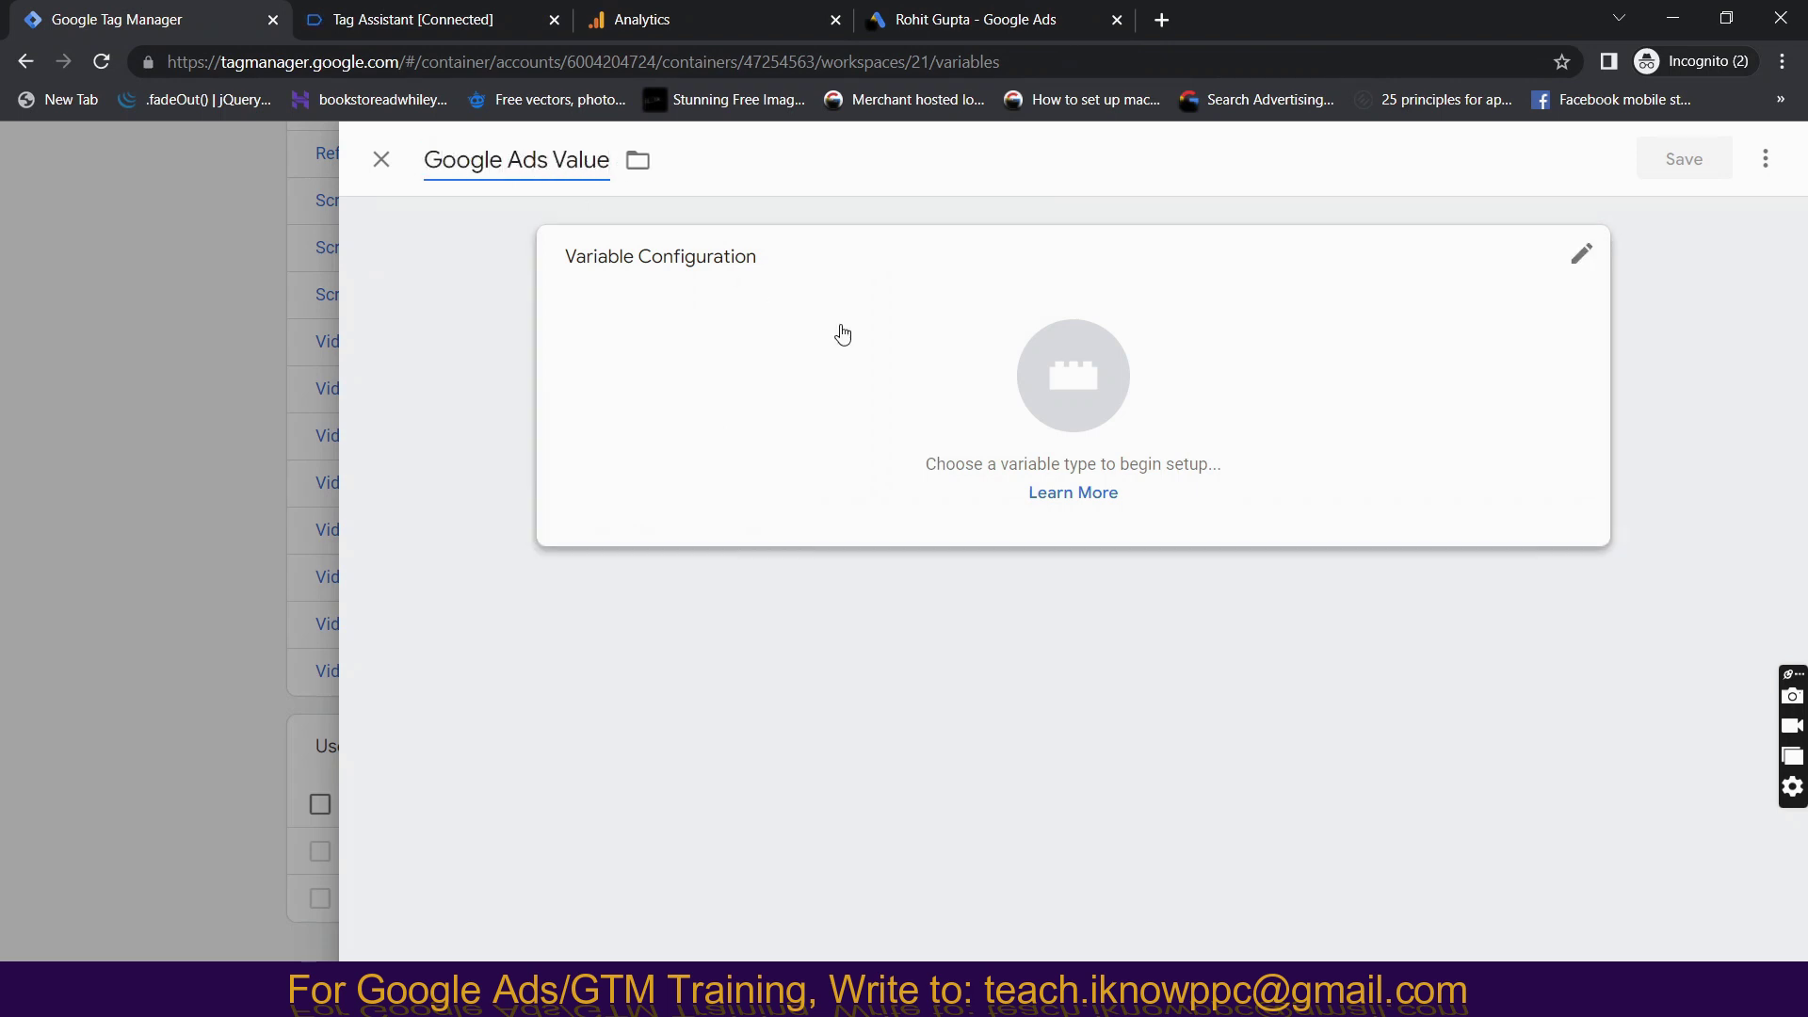
click(1053, 407)
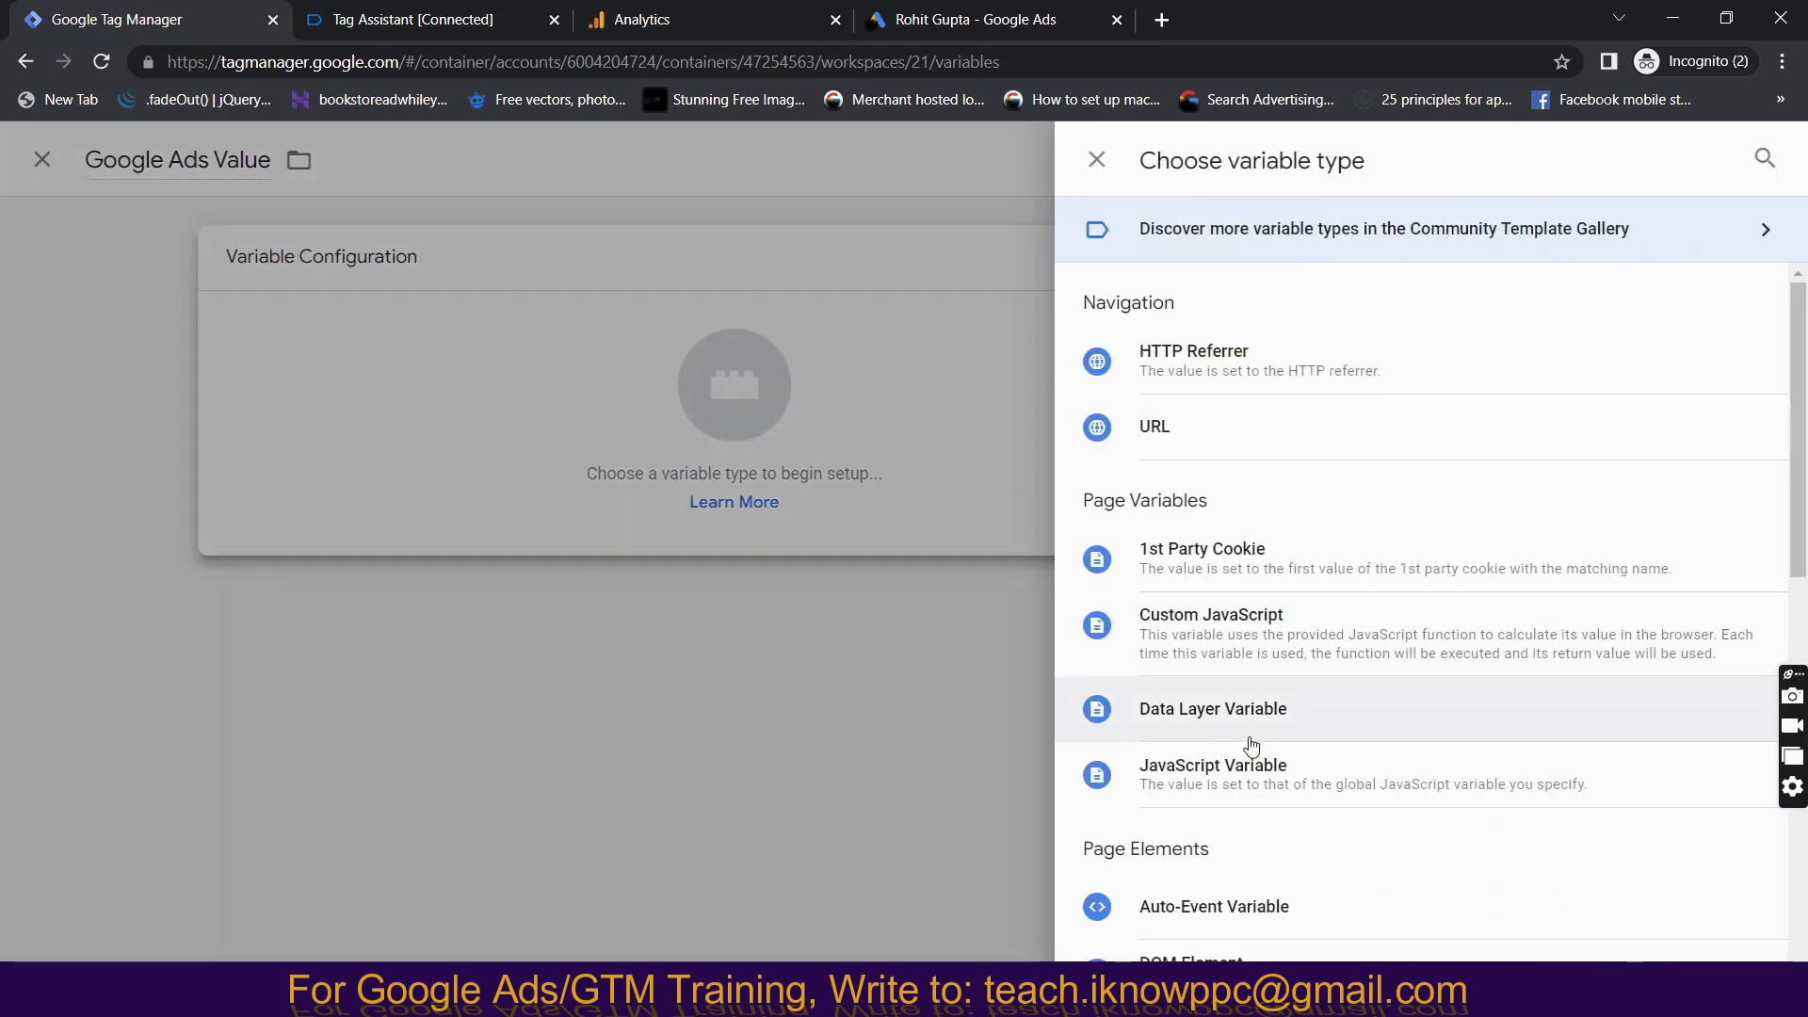
click(1286, 721)
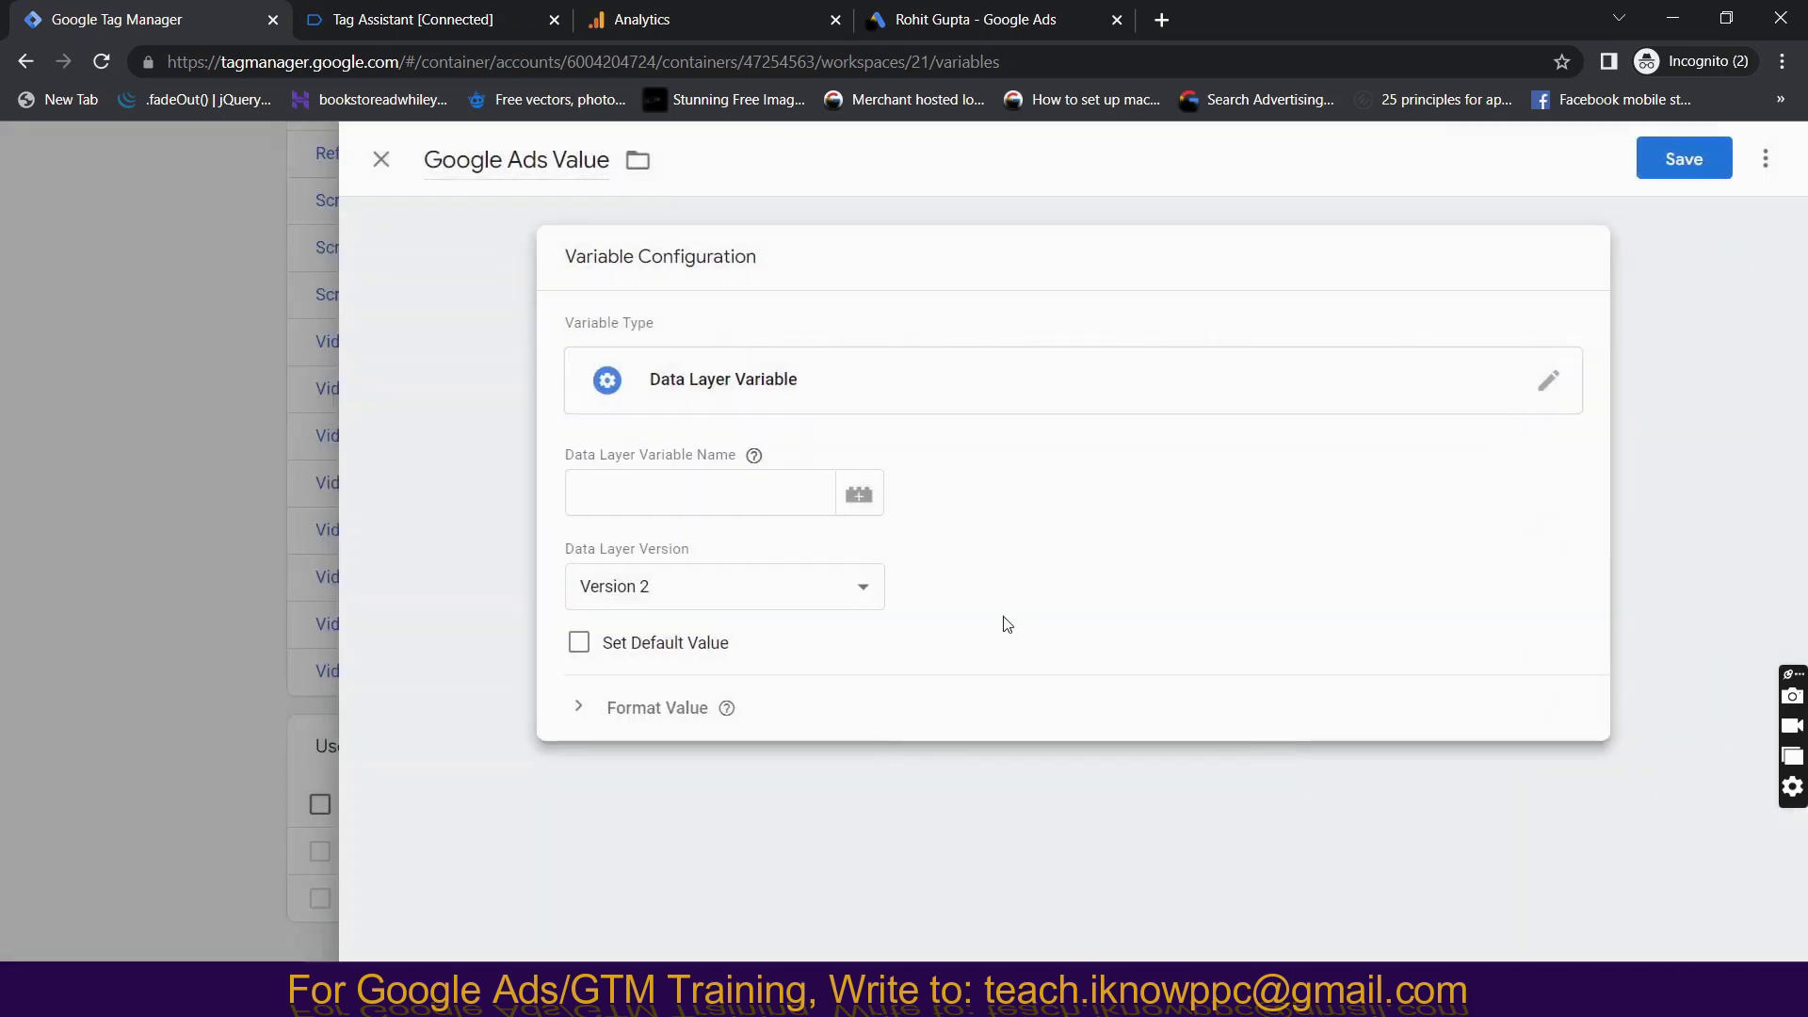
Switch to Tag Assistant and examine how value and the item price are nested under ecommerce in the purchase event's API call.
click(646, 494)
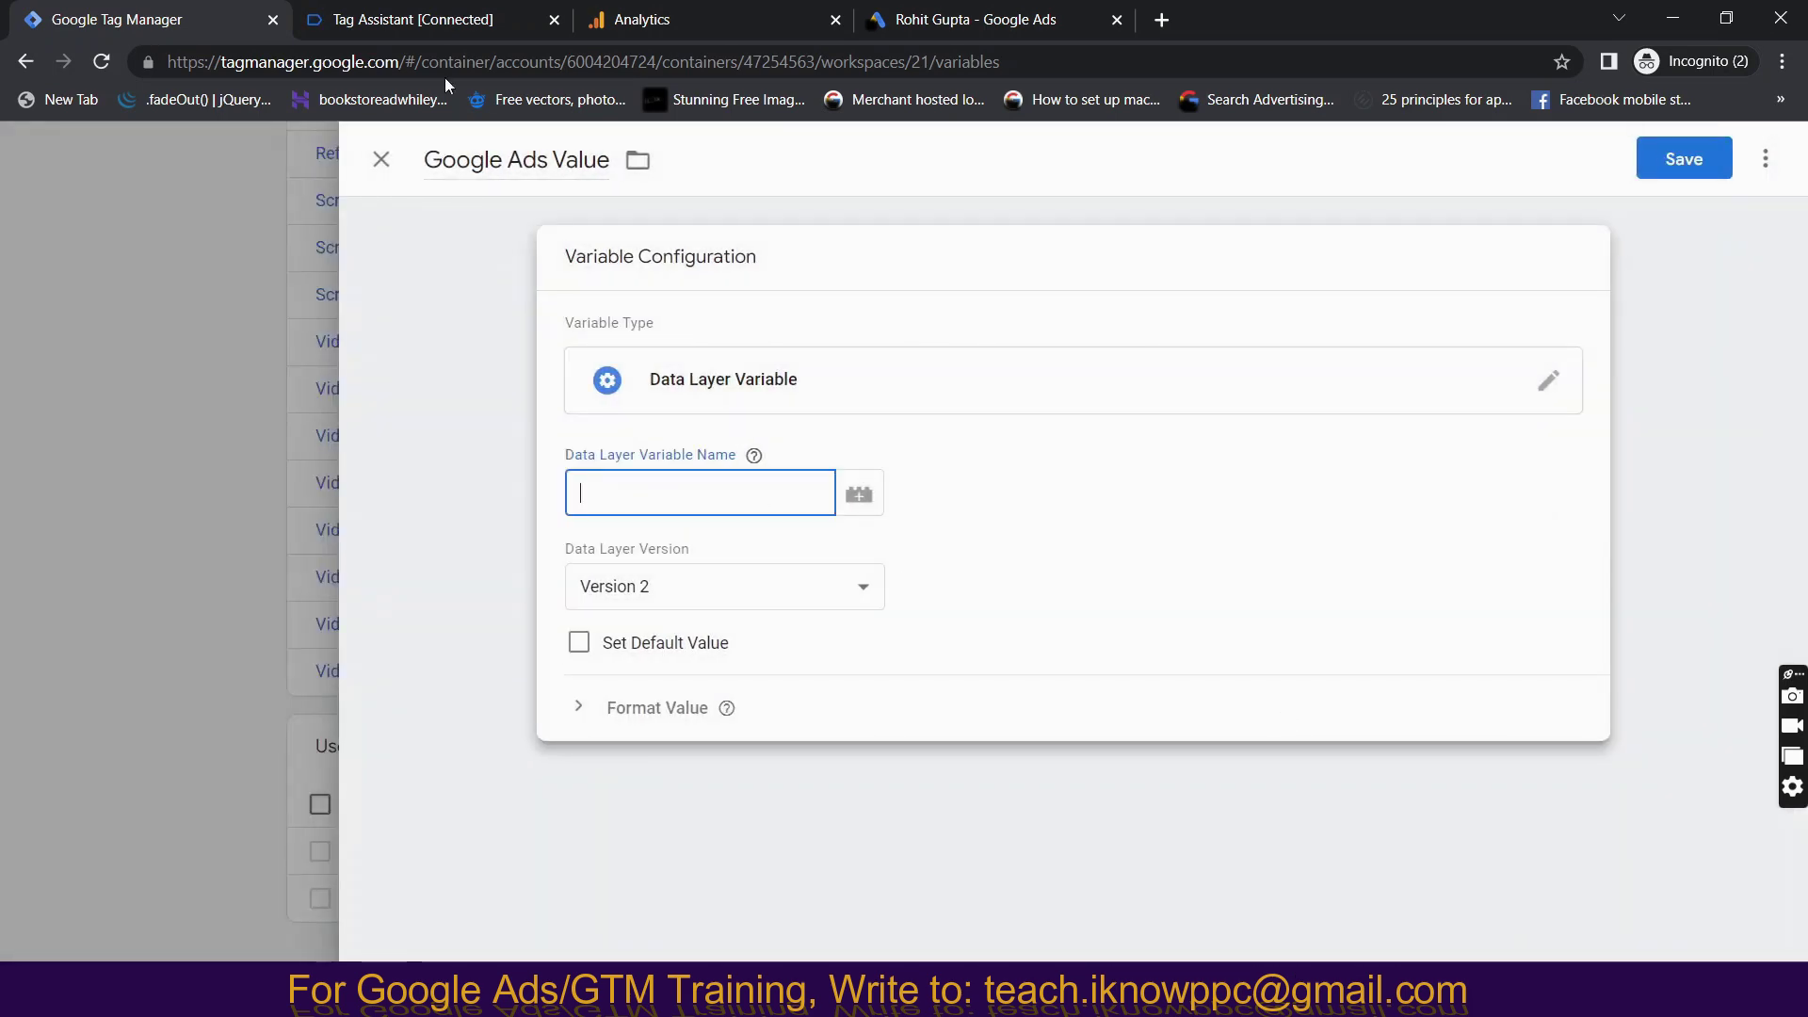
click(444, 24)
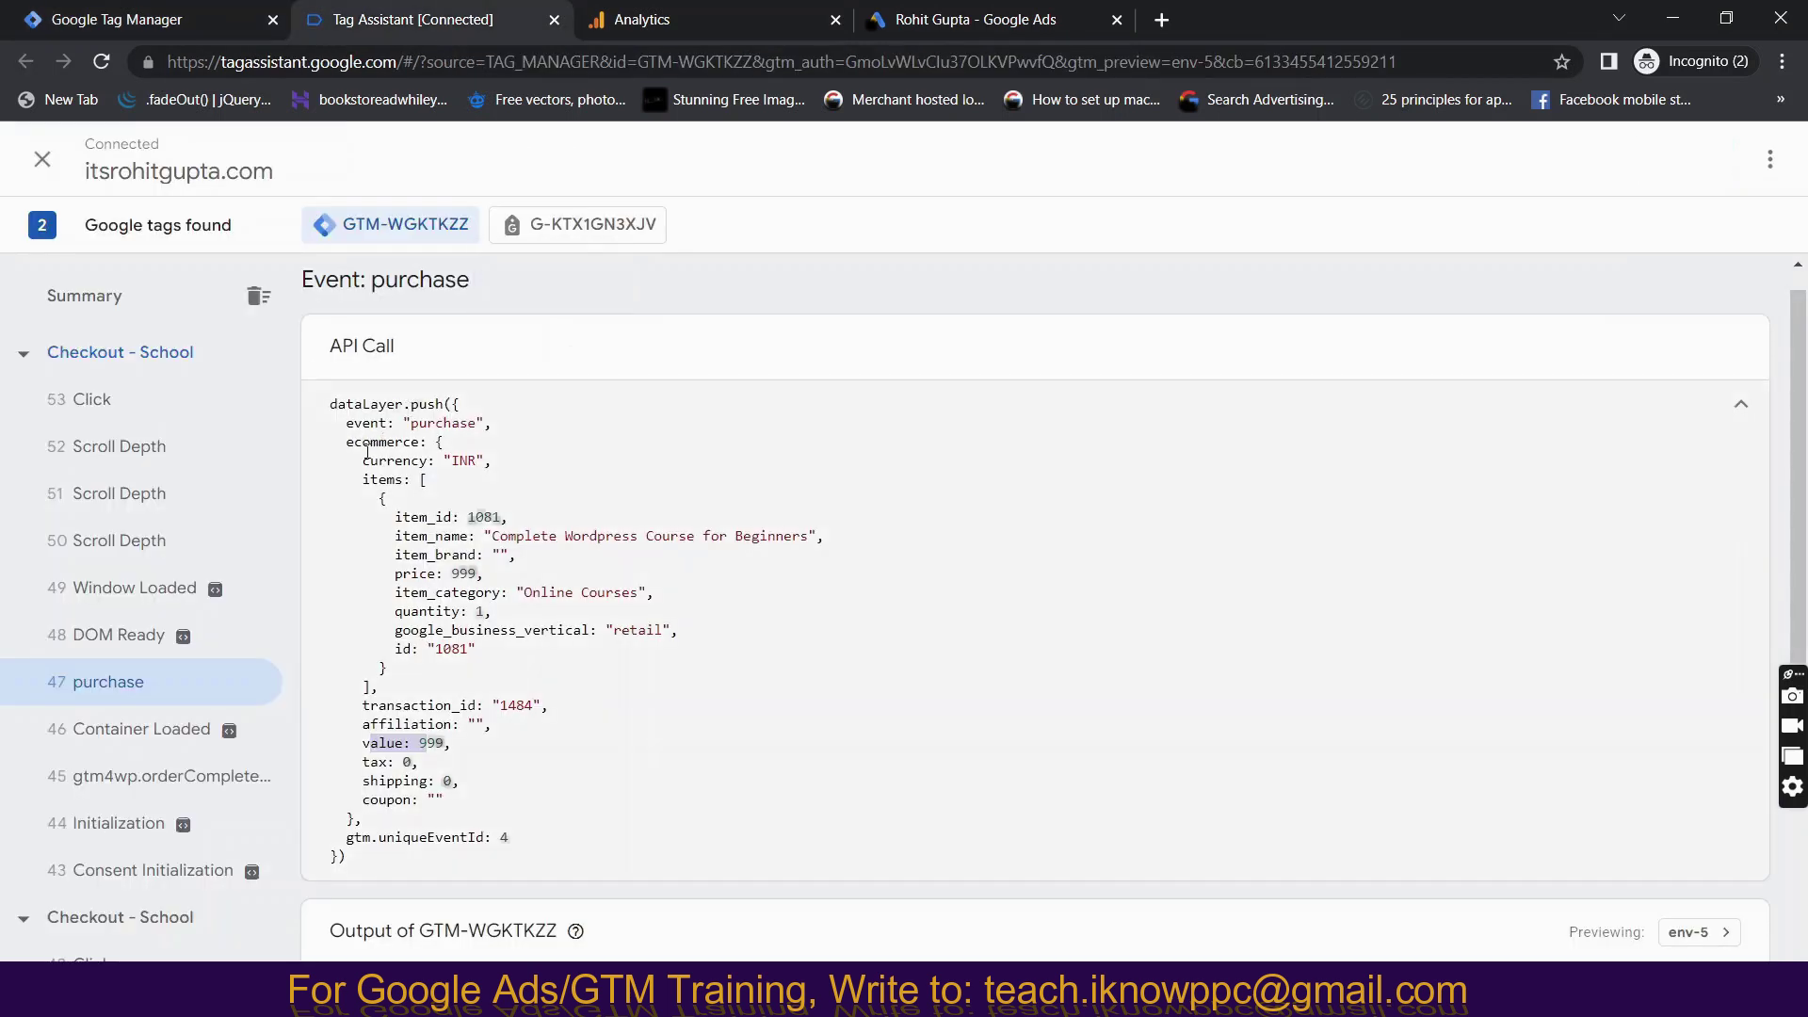
double_click(368, 448)
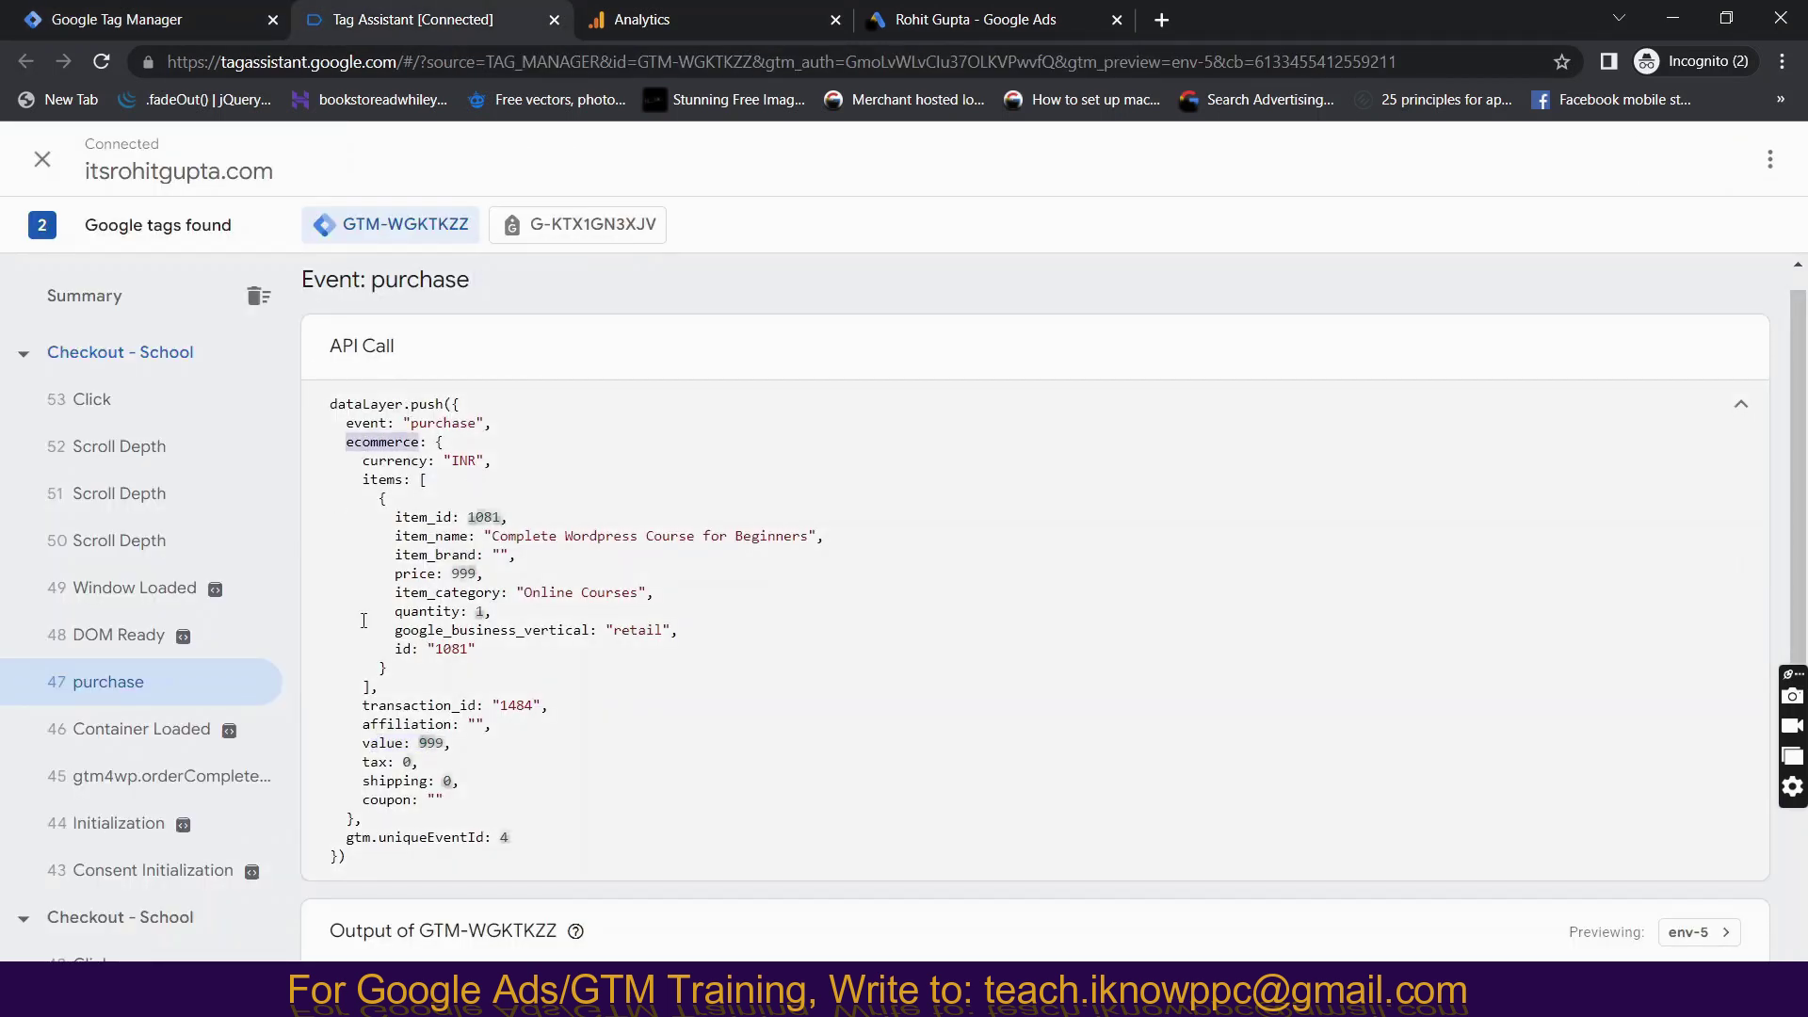
triple_click(375, 746)
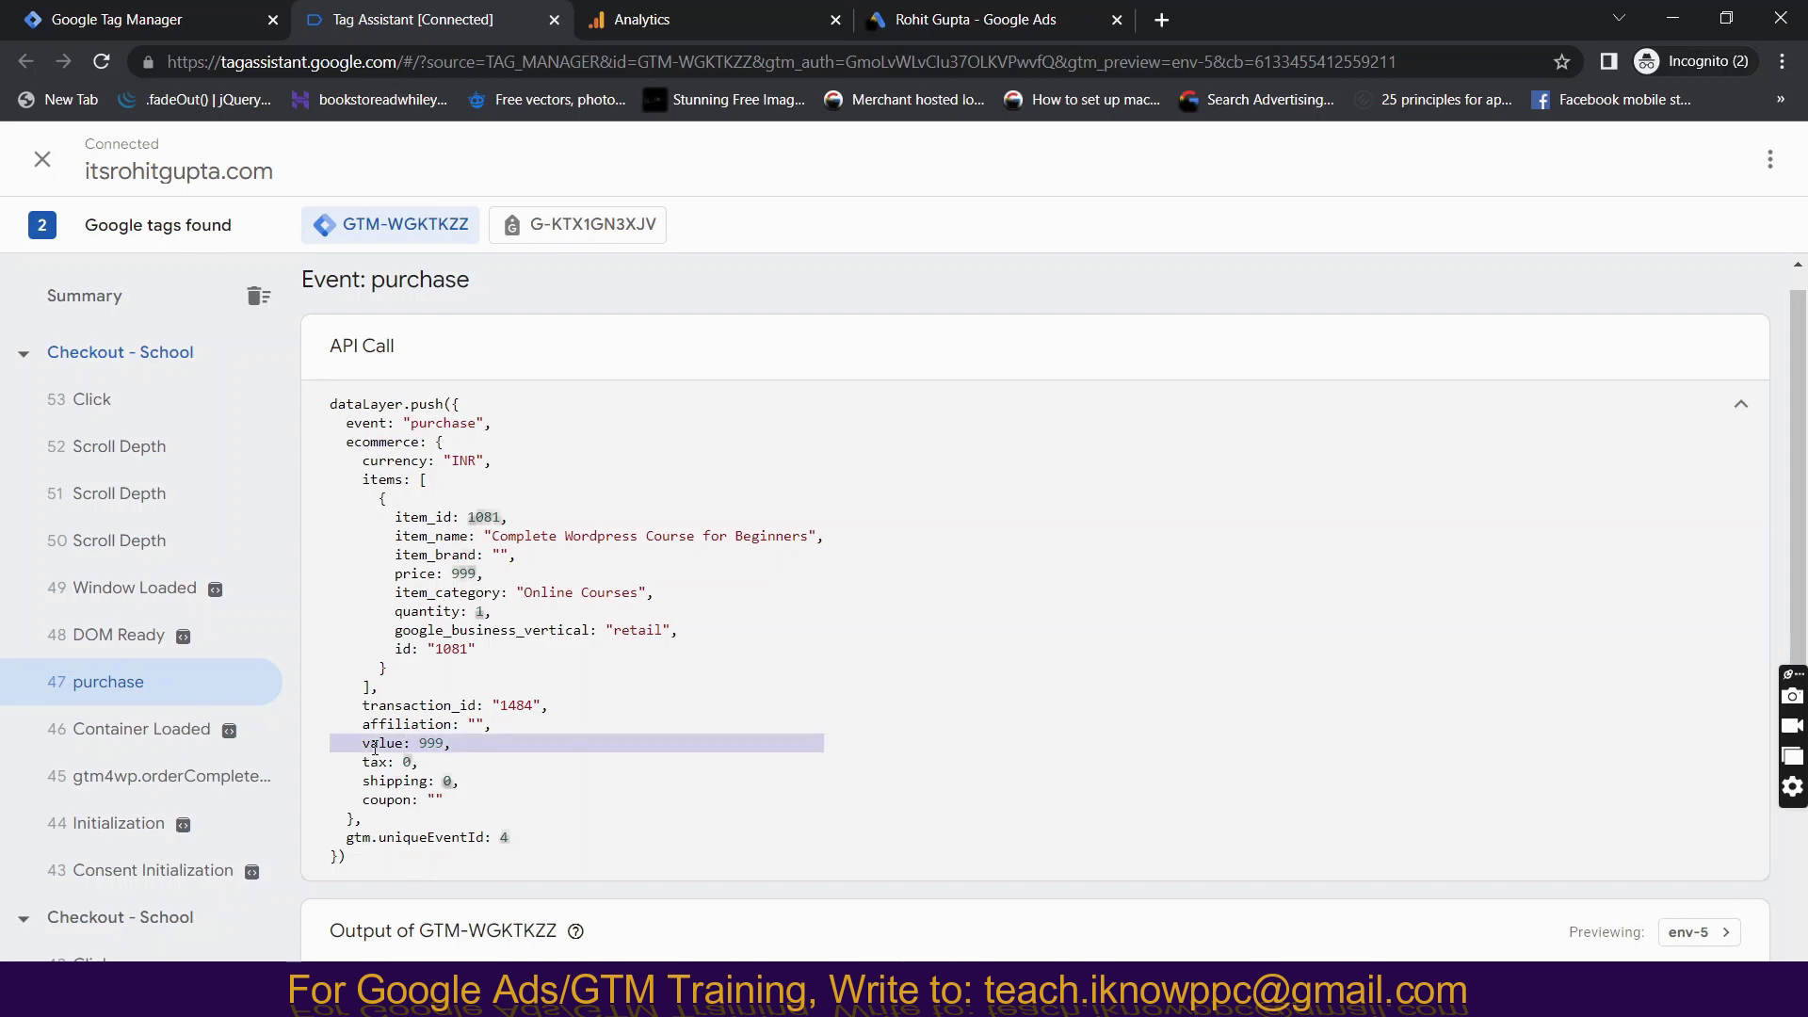
click(374, 747)
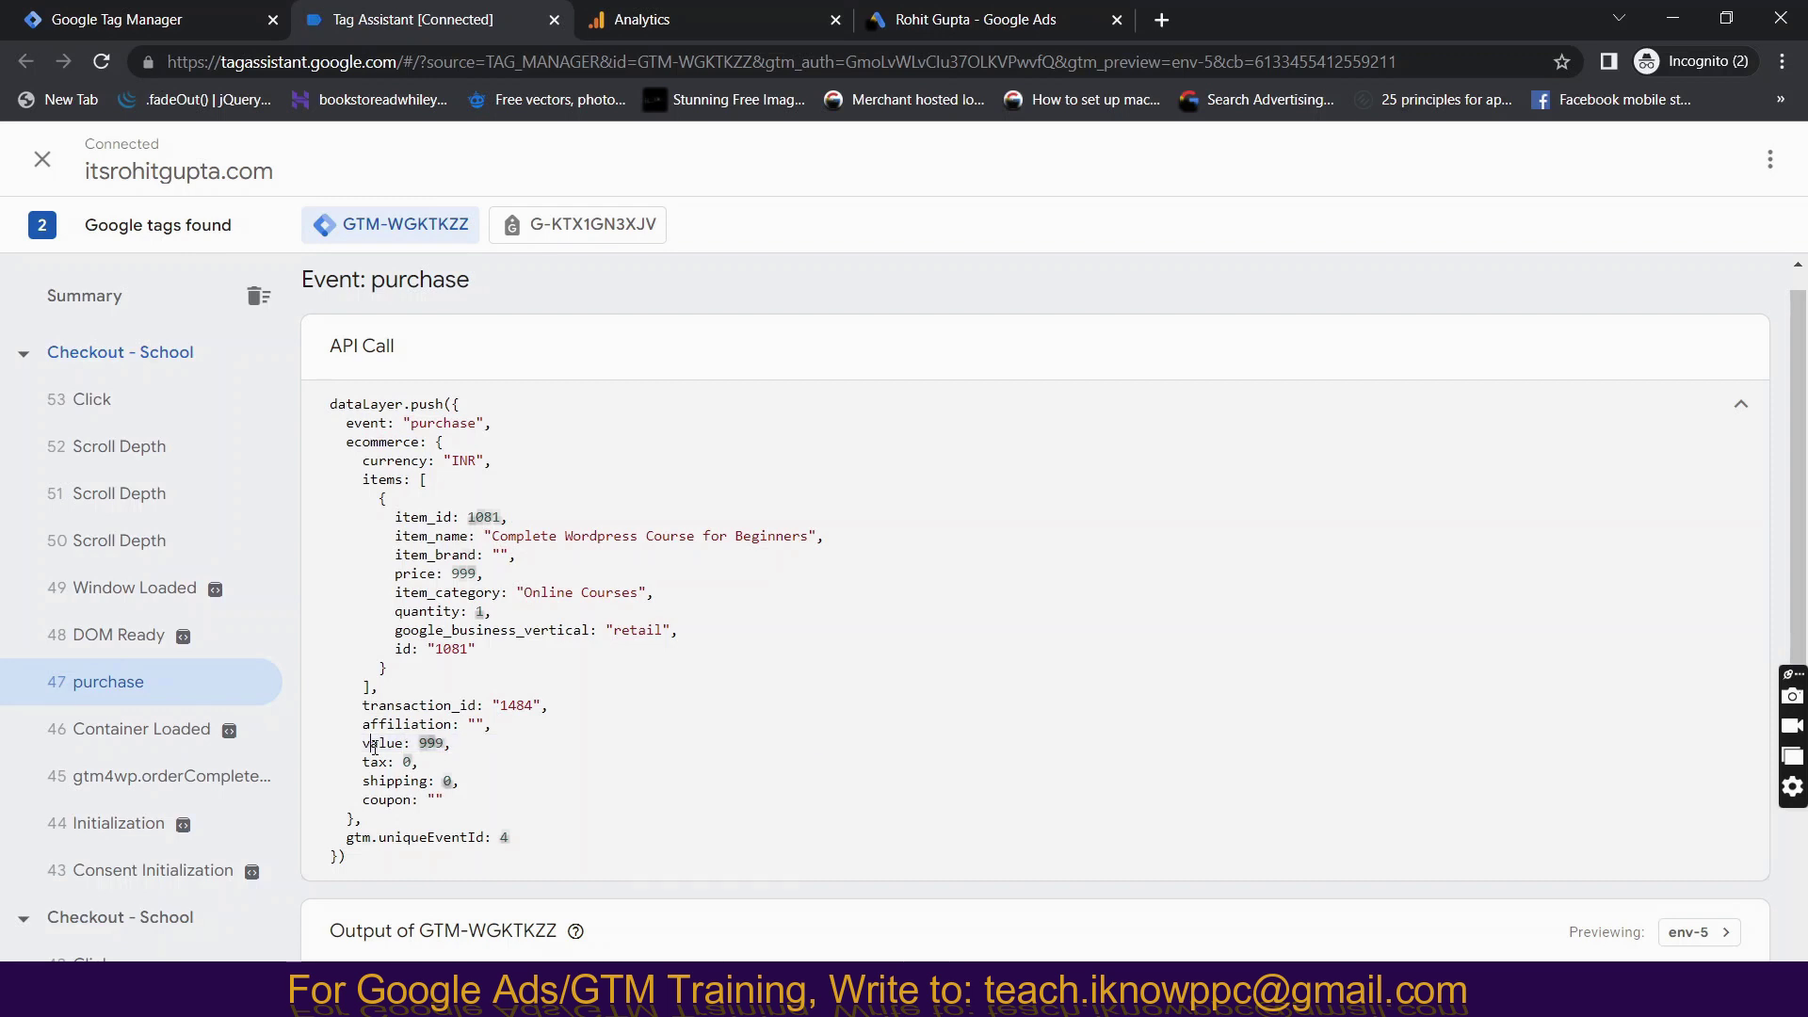
double_click(388, 446)
double_click(388, 482)
double_click(414, 589)
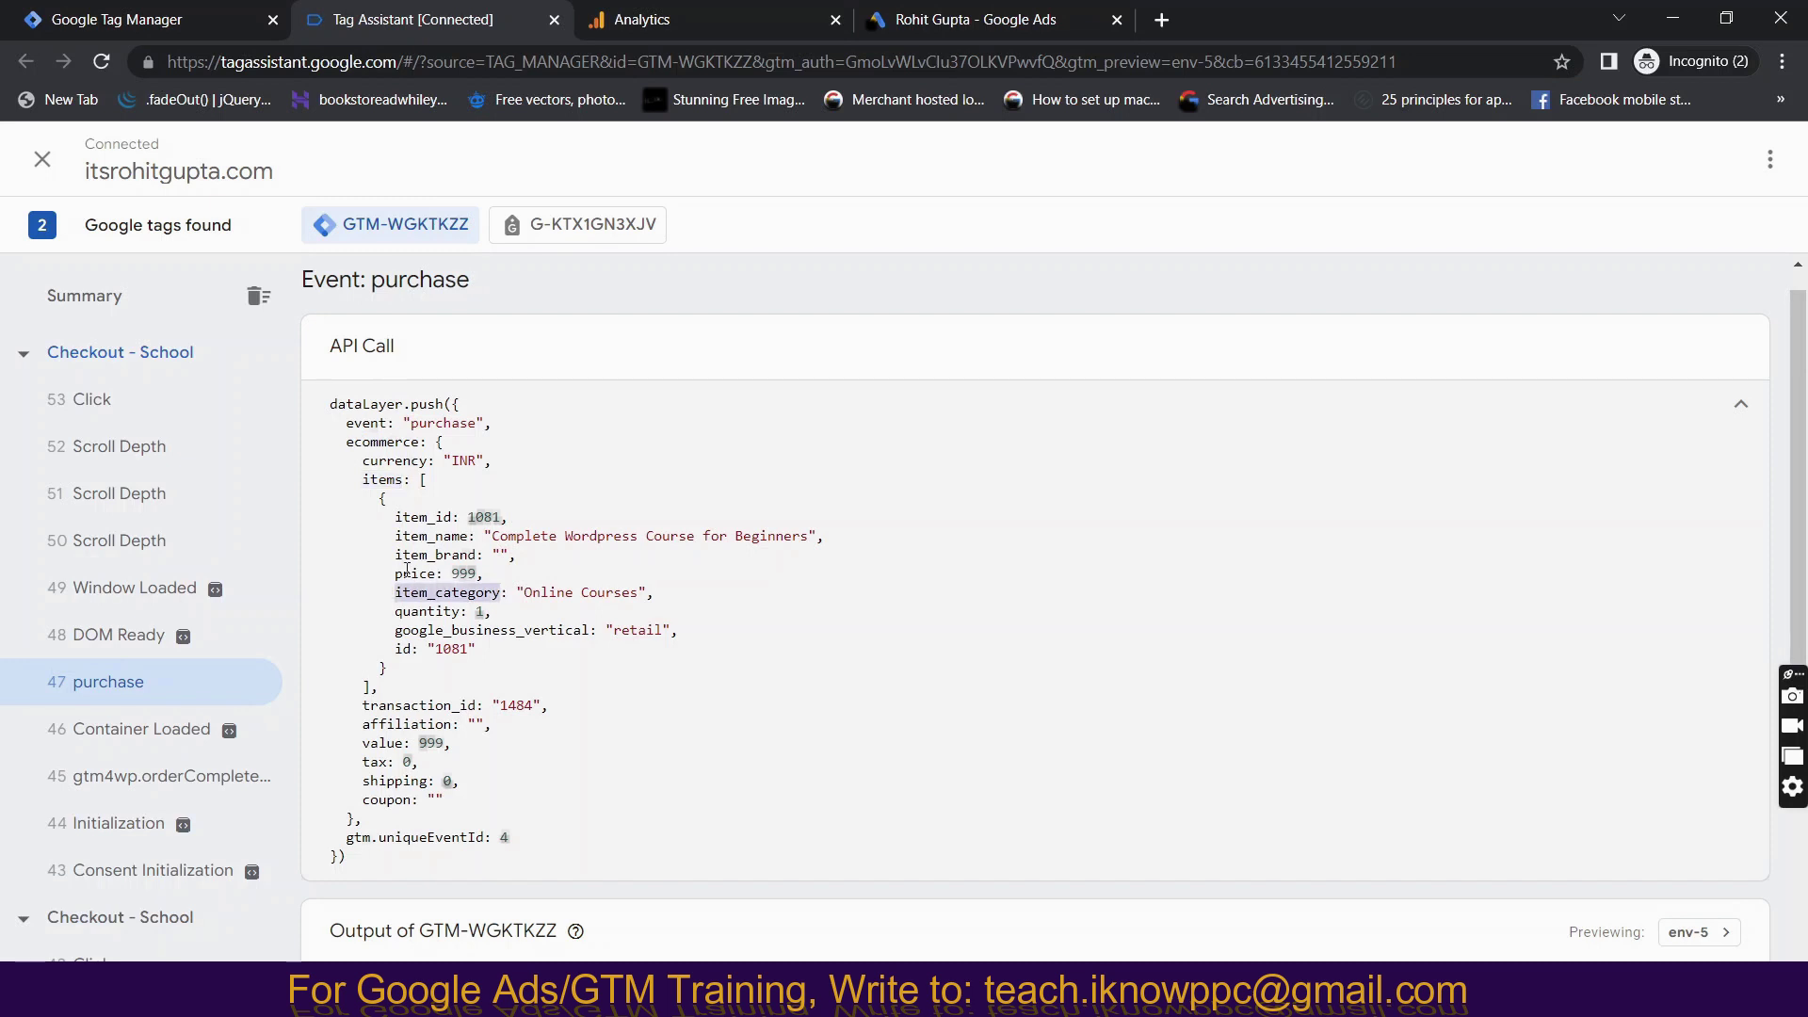
double_click(407, 570)
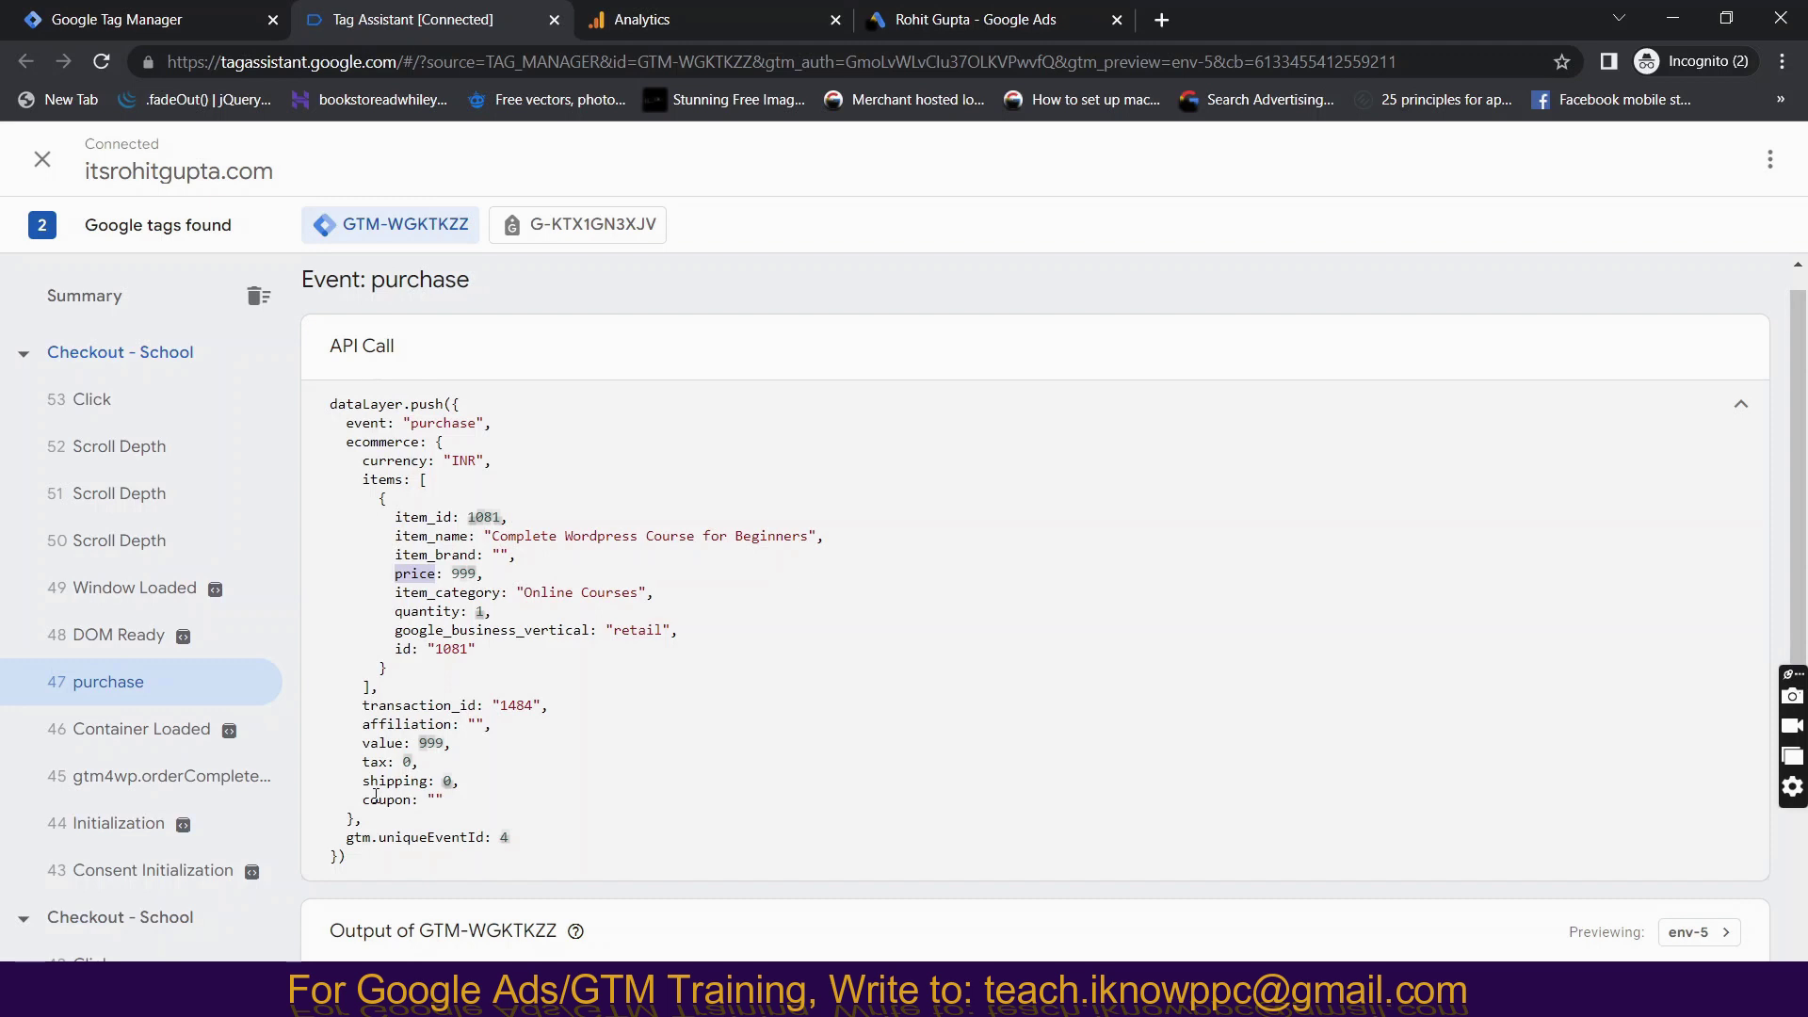
Copy the ecommerce key from the purchase event and enter "ecommerce." as the Data Layer Variable Name in Google Tag Manager.
double_click(374, 439)
key(ctrl+c)
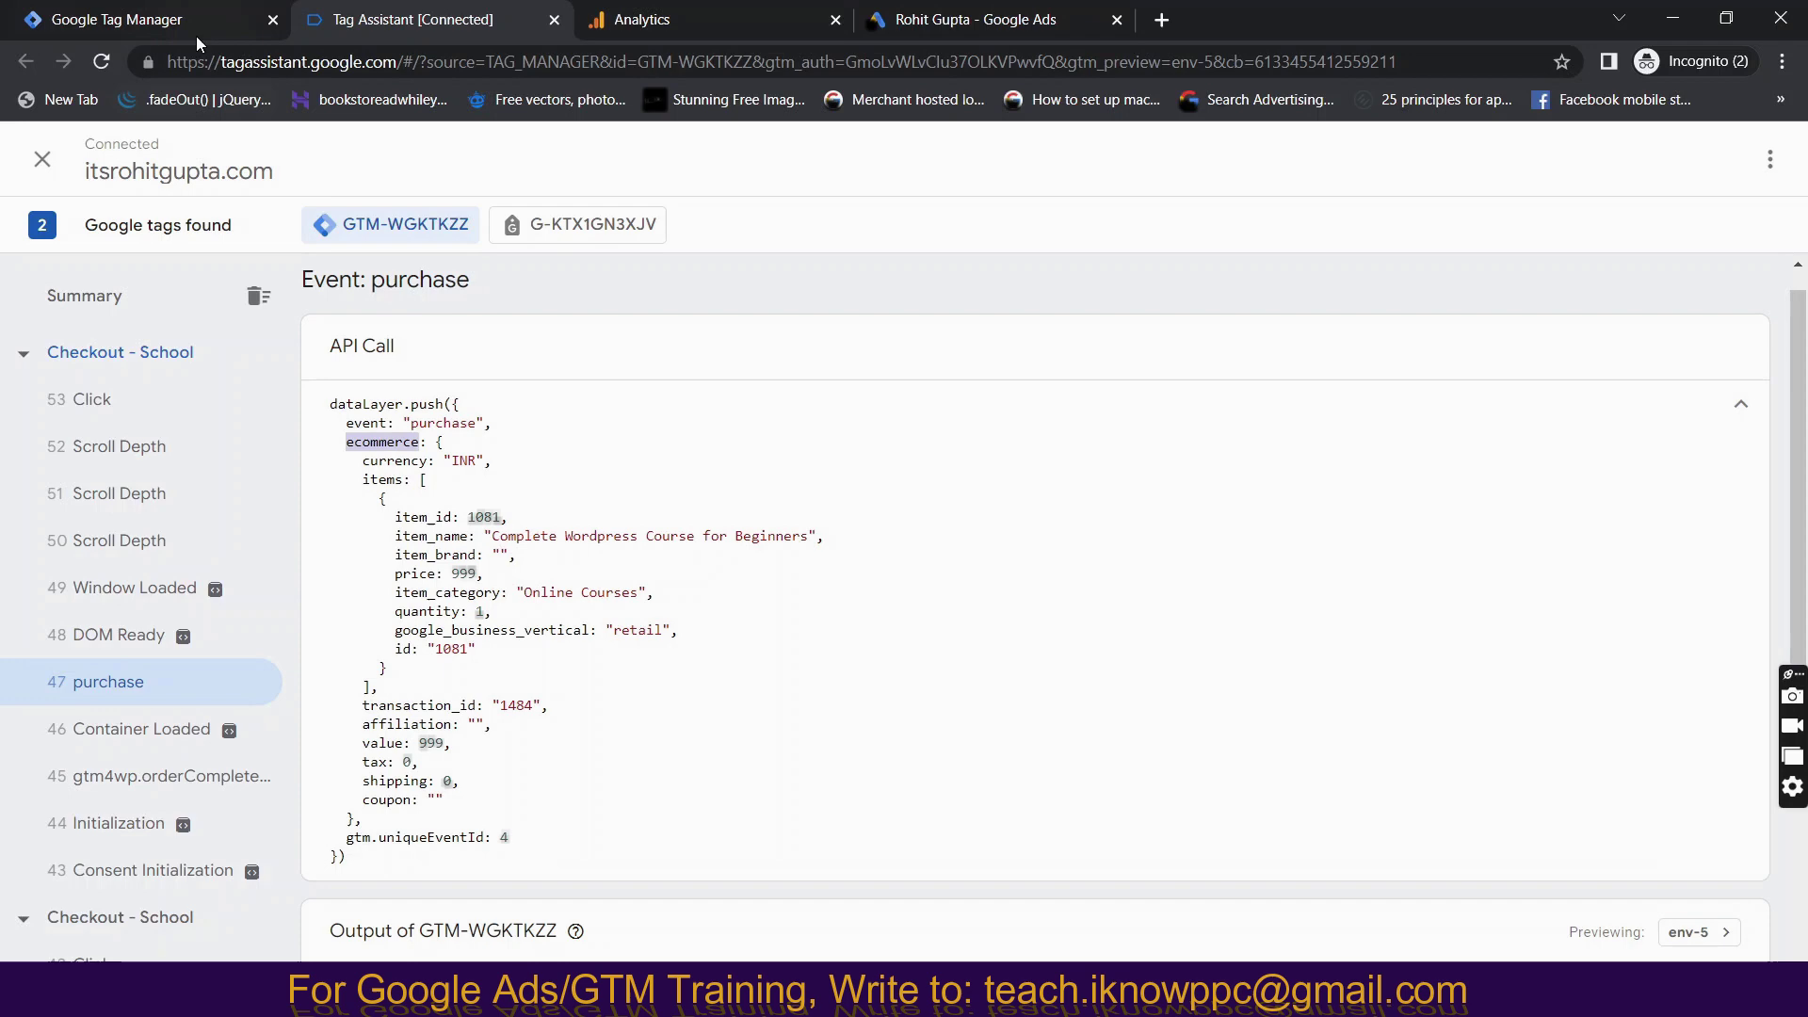
click(185, 30)
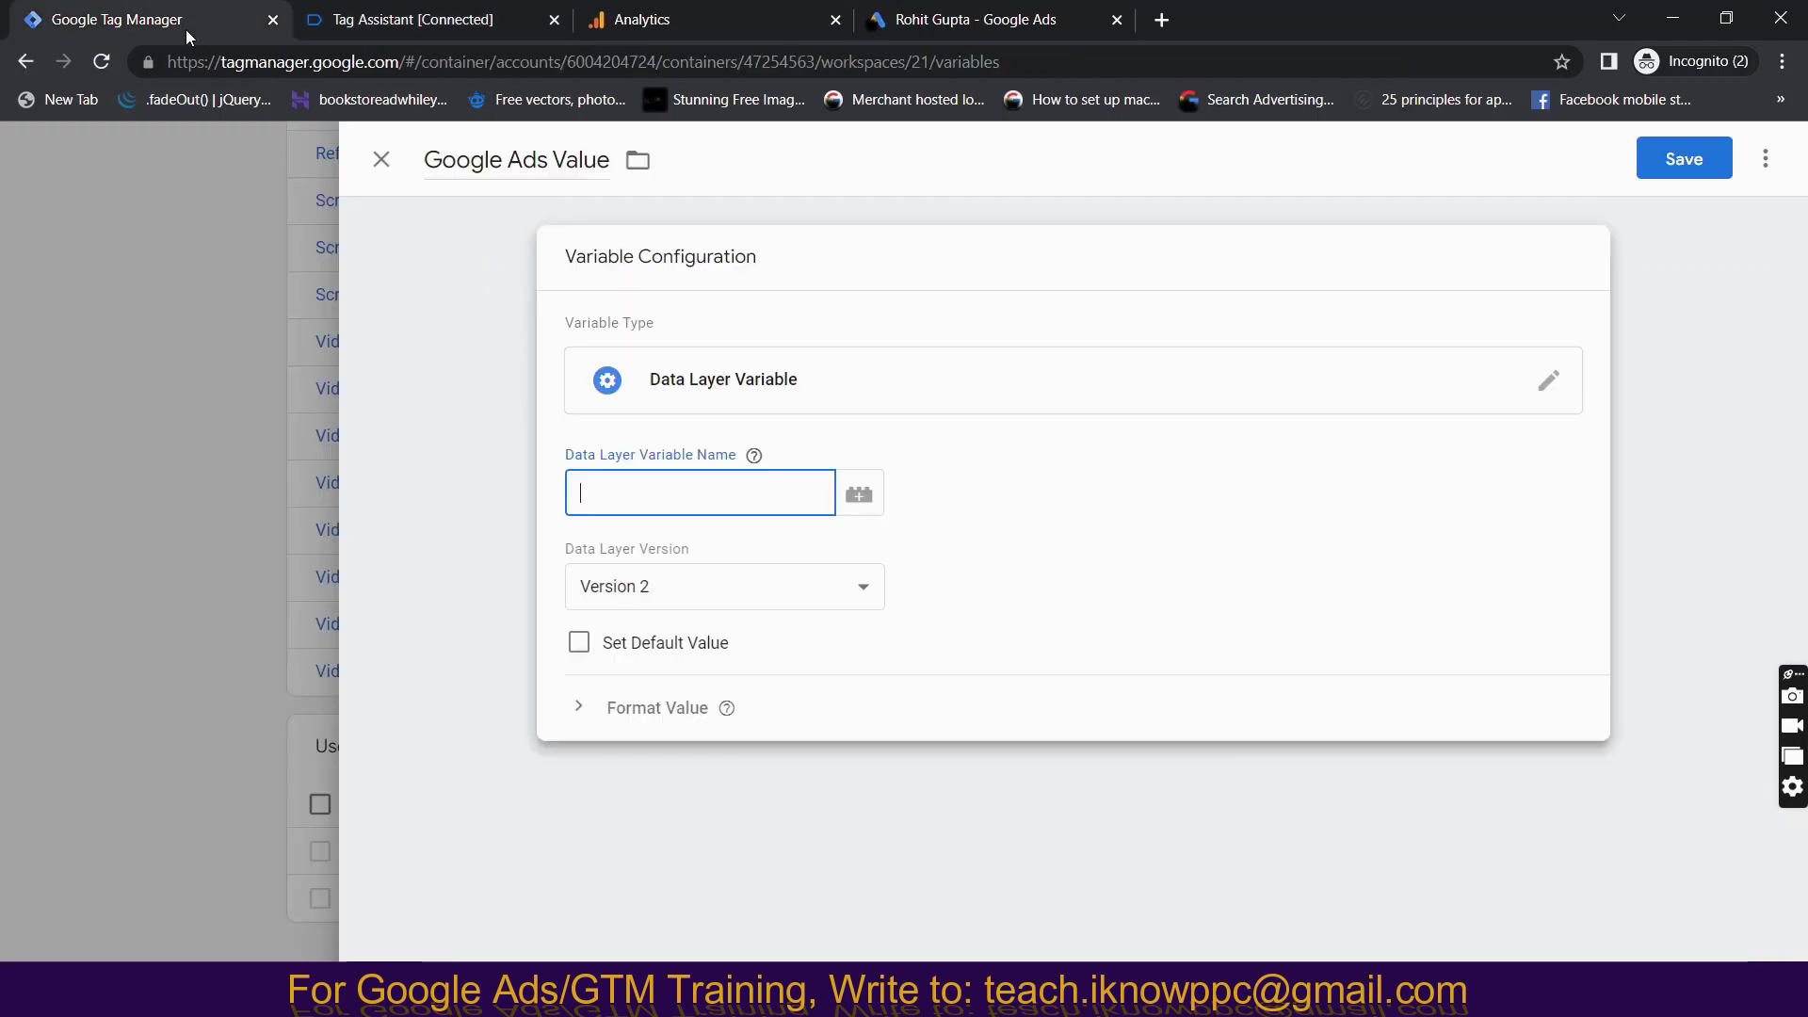
key(ctrl+v)
text(.)
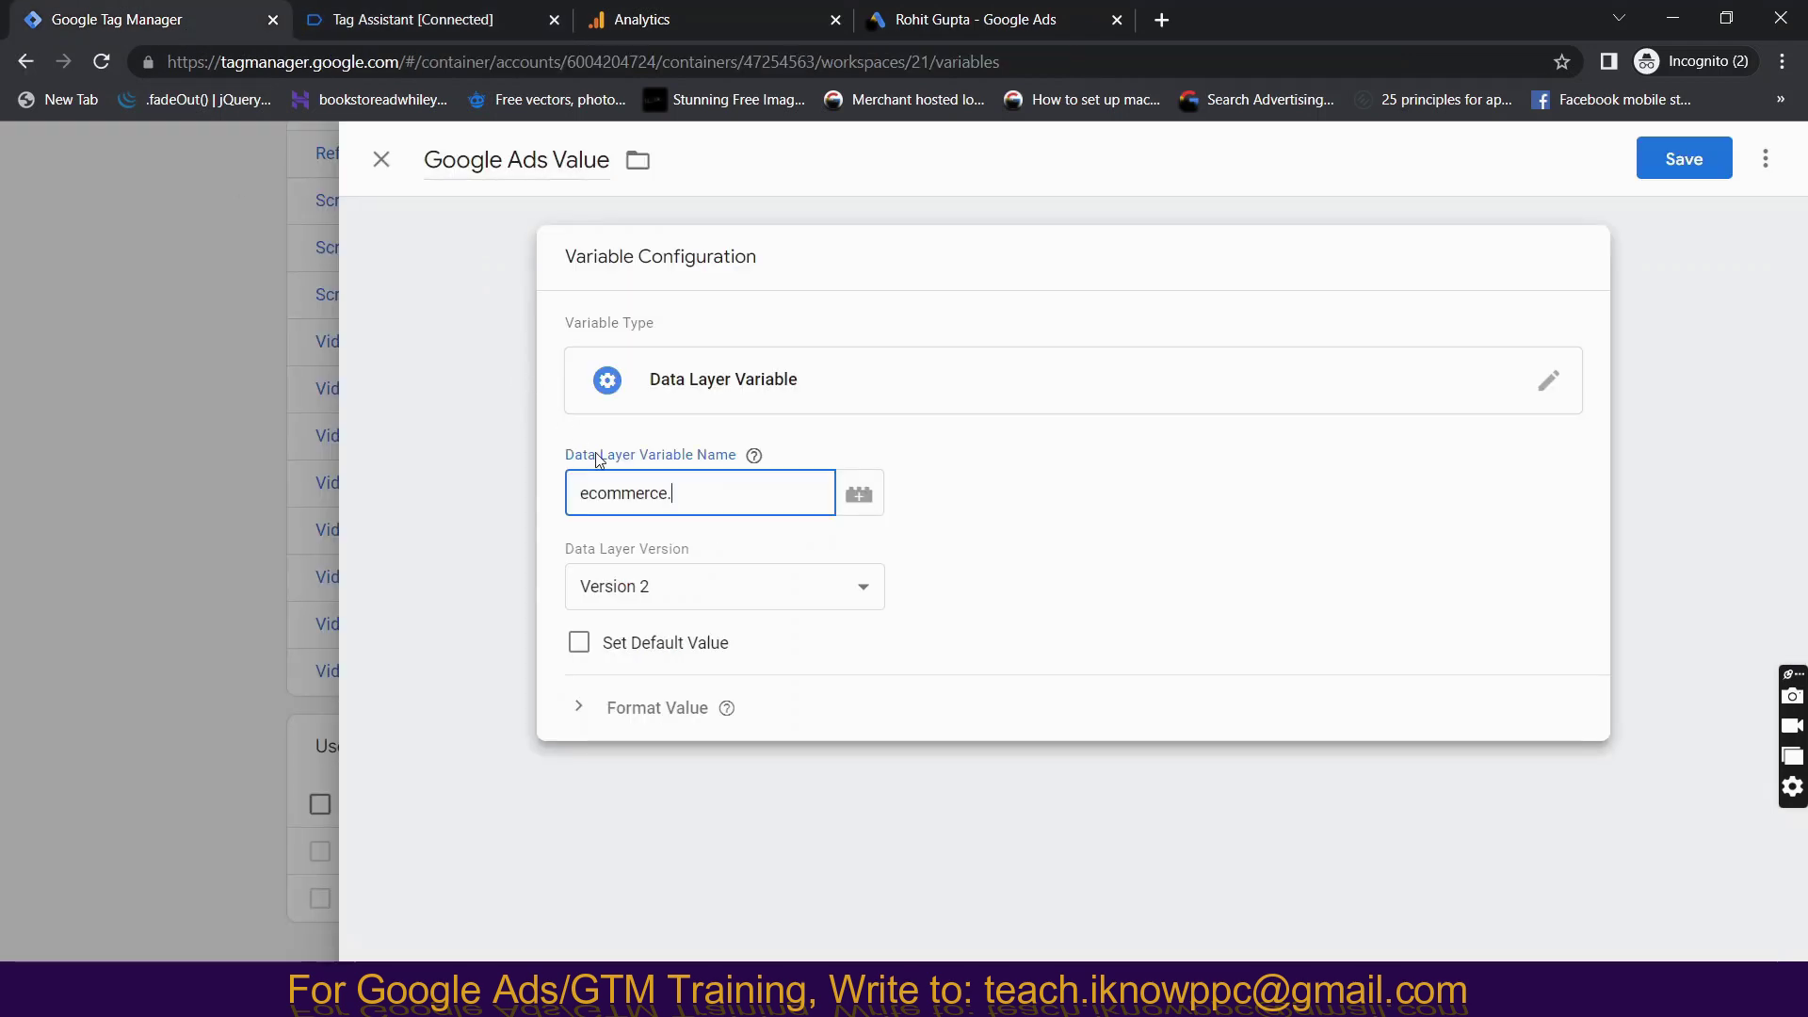
Check the value key in Tag Assistant, complete the Data Layer Variable Name as ecommerce.value in Tag Manager, and save the variable.
click(438, 23)
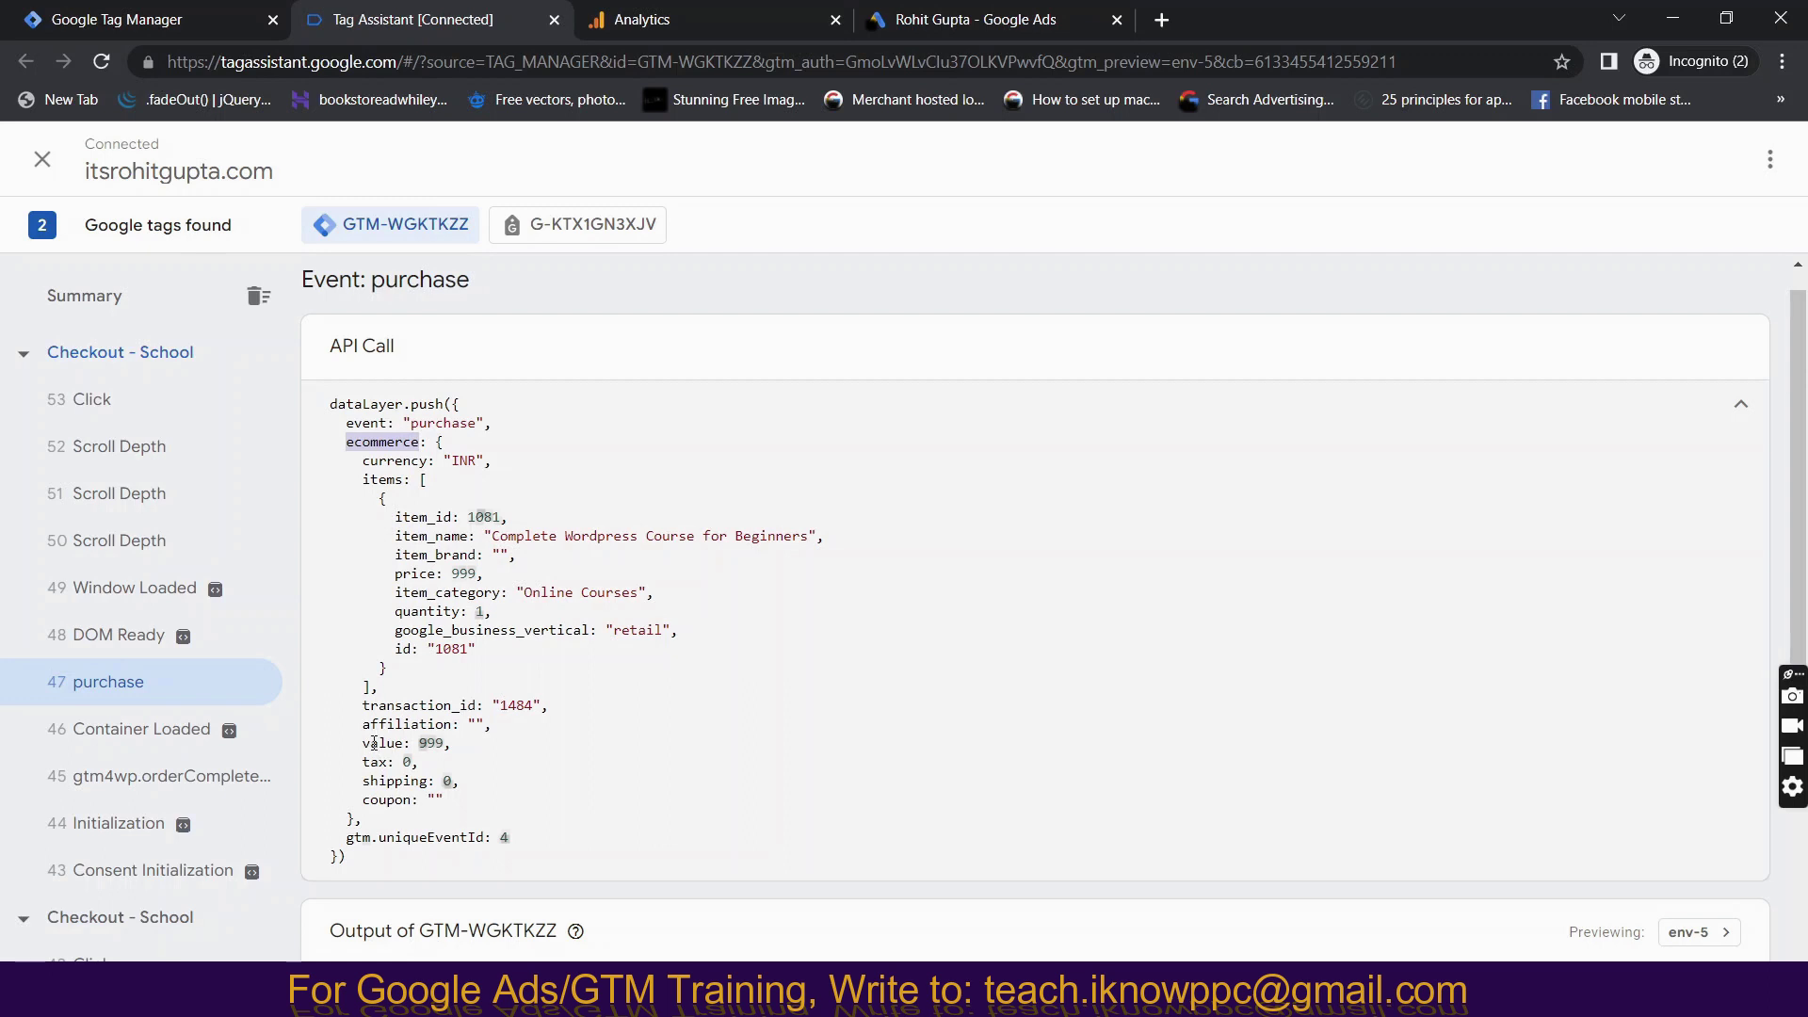
double_click(373, 743)
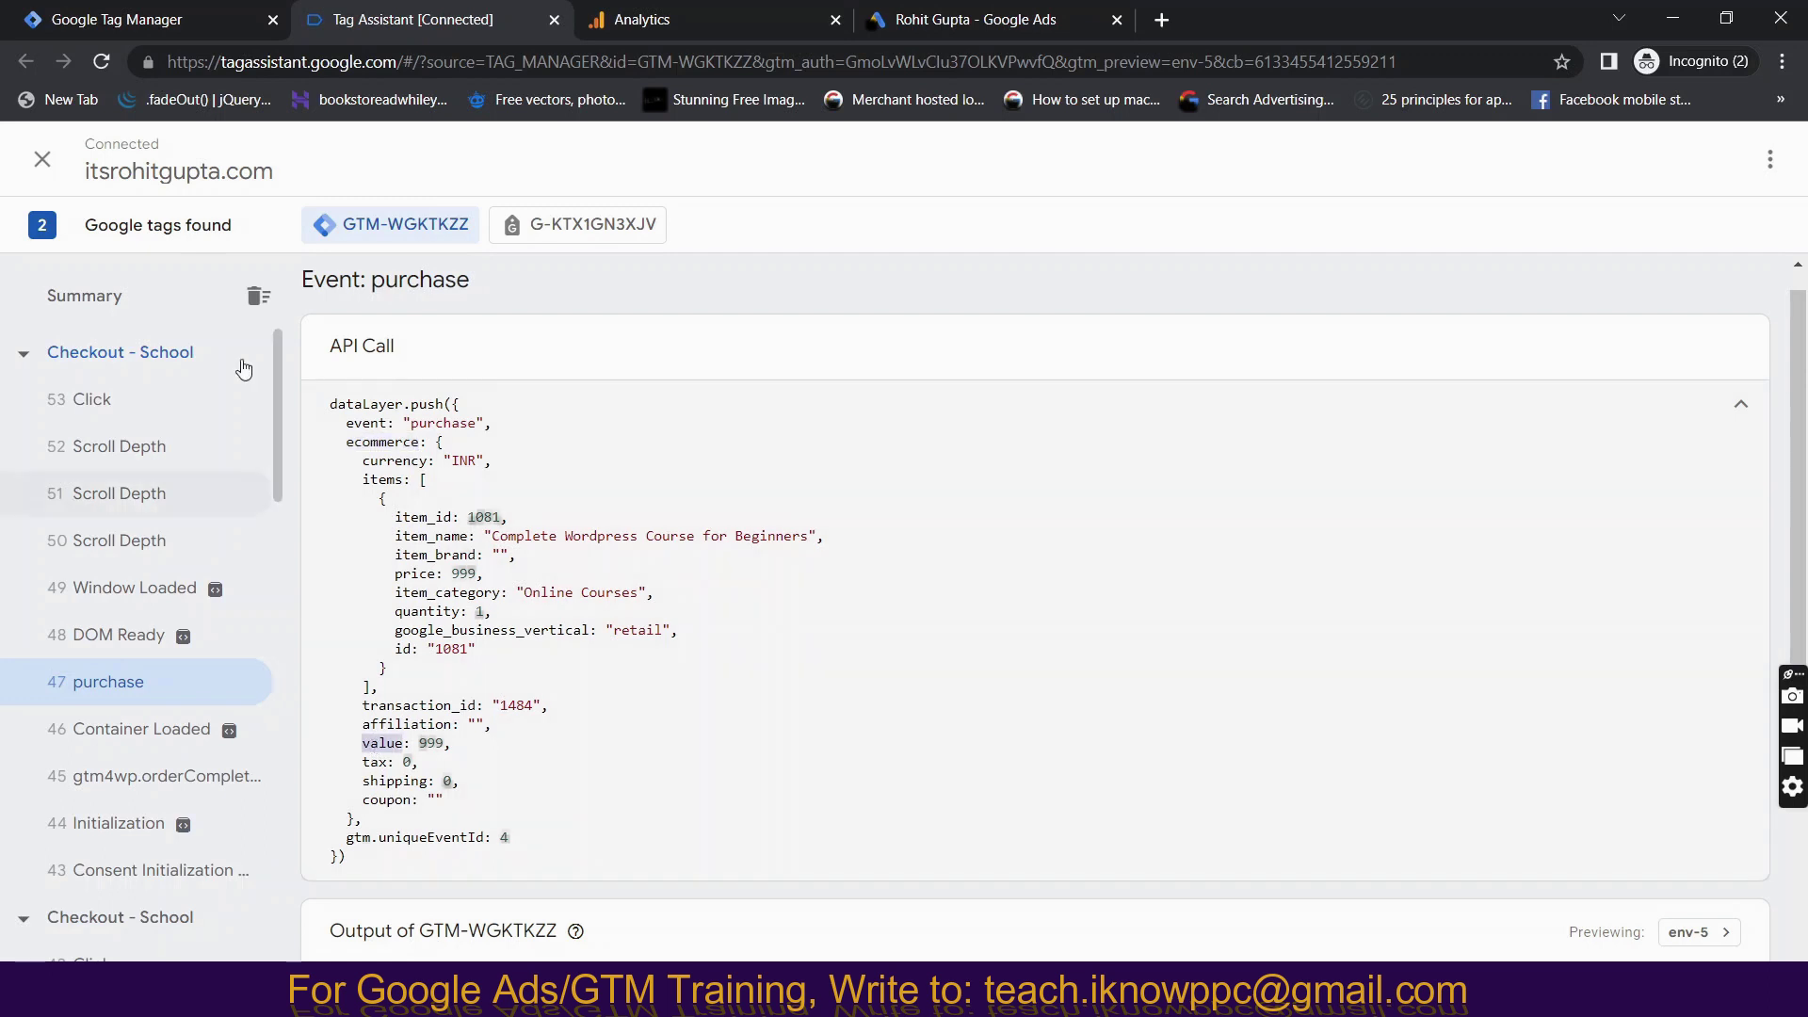
click(151, 19)
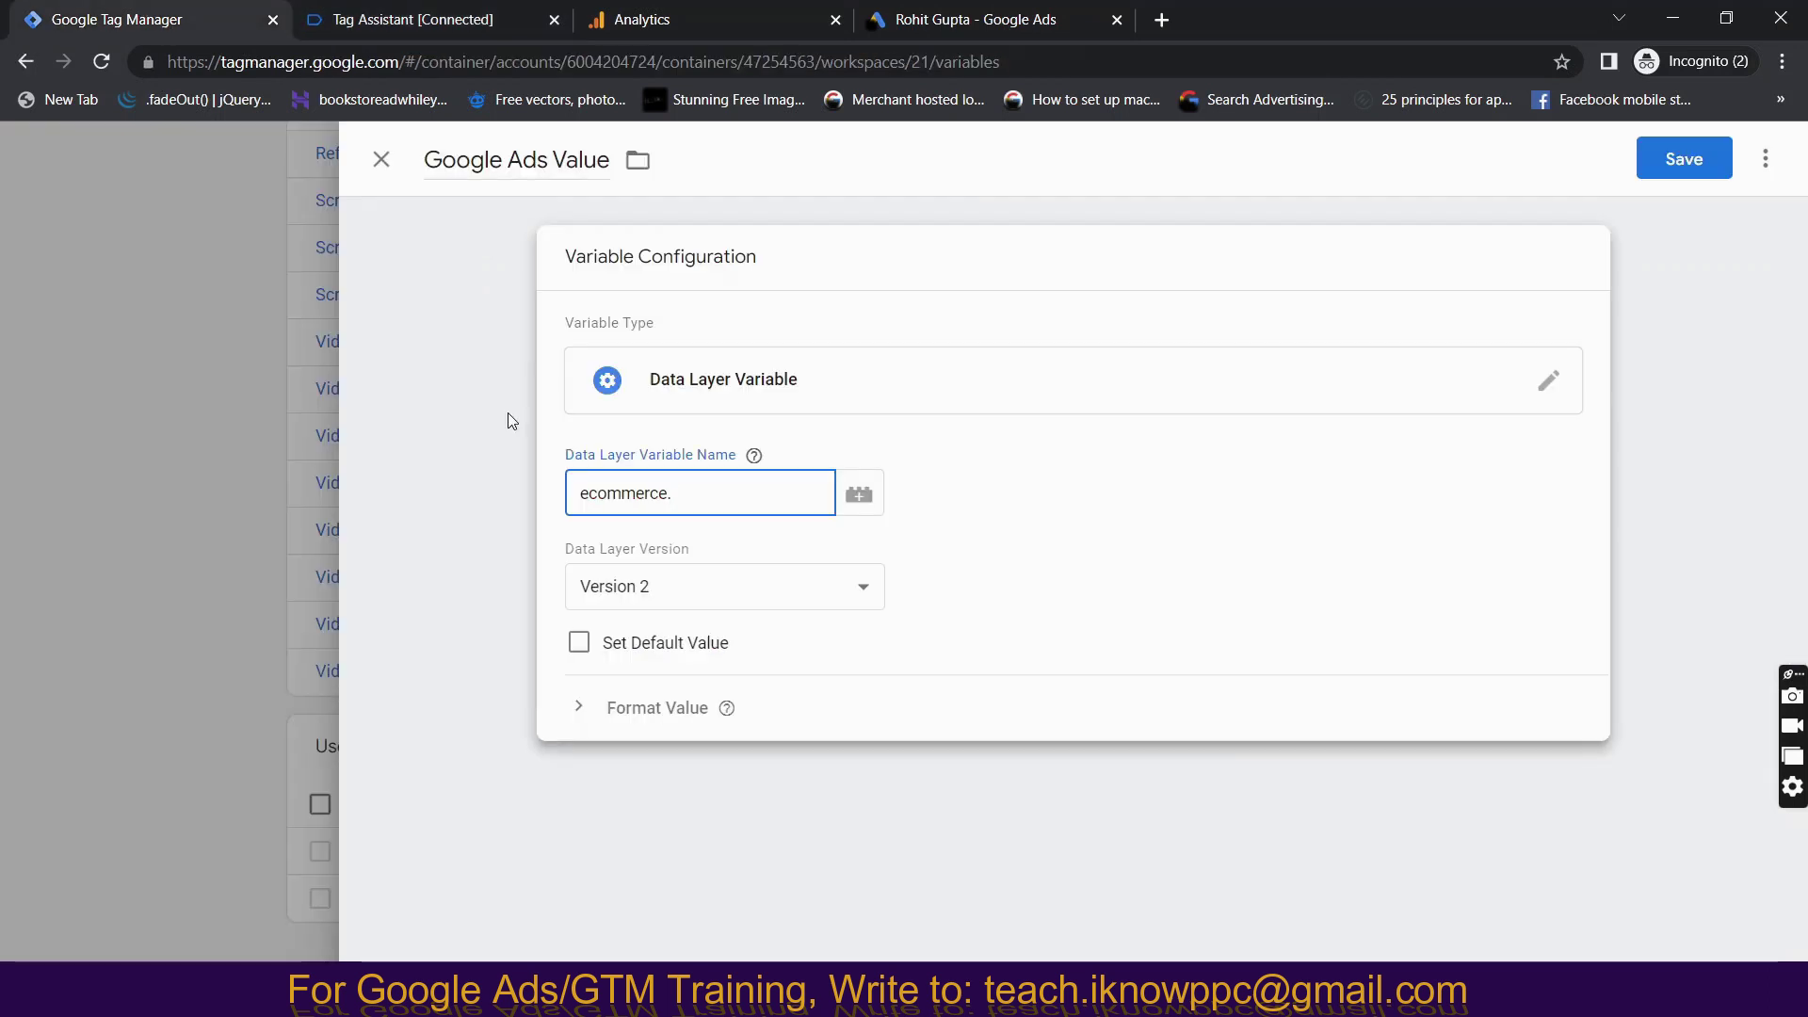
click(753, 454)
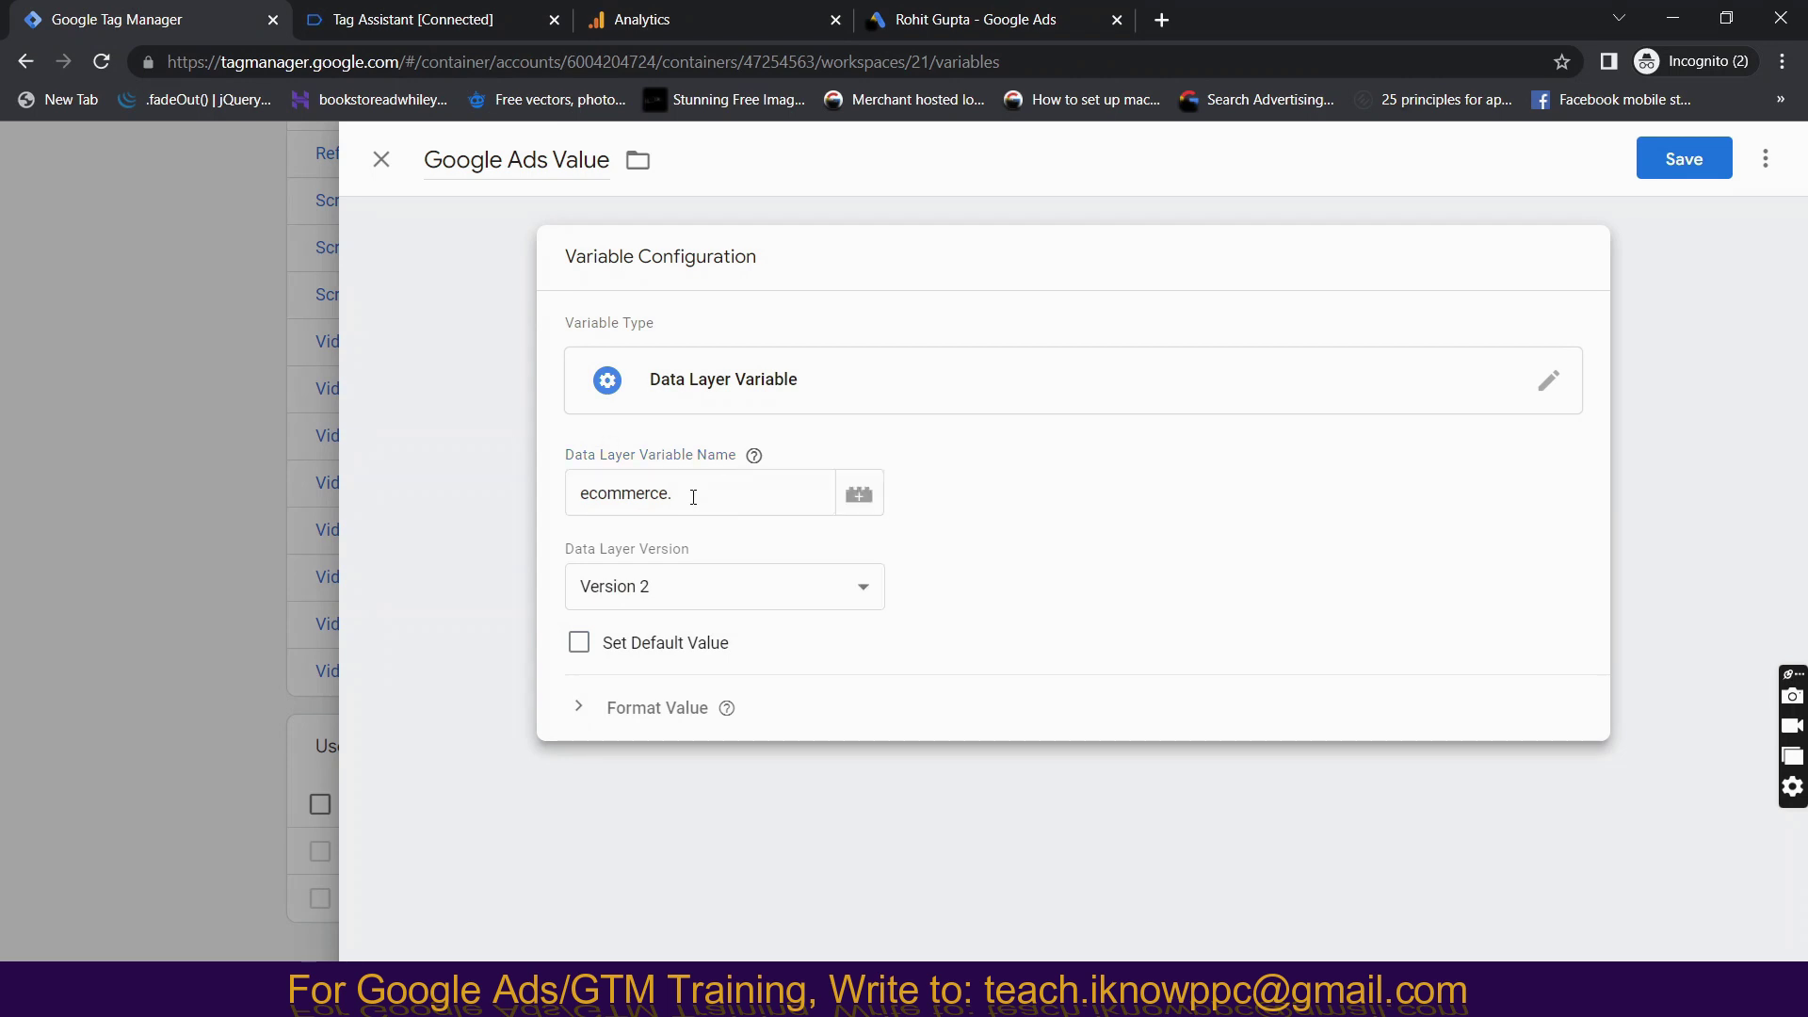
click(693, 501)
text(value)
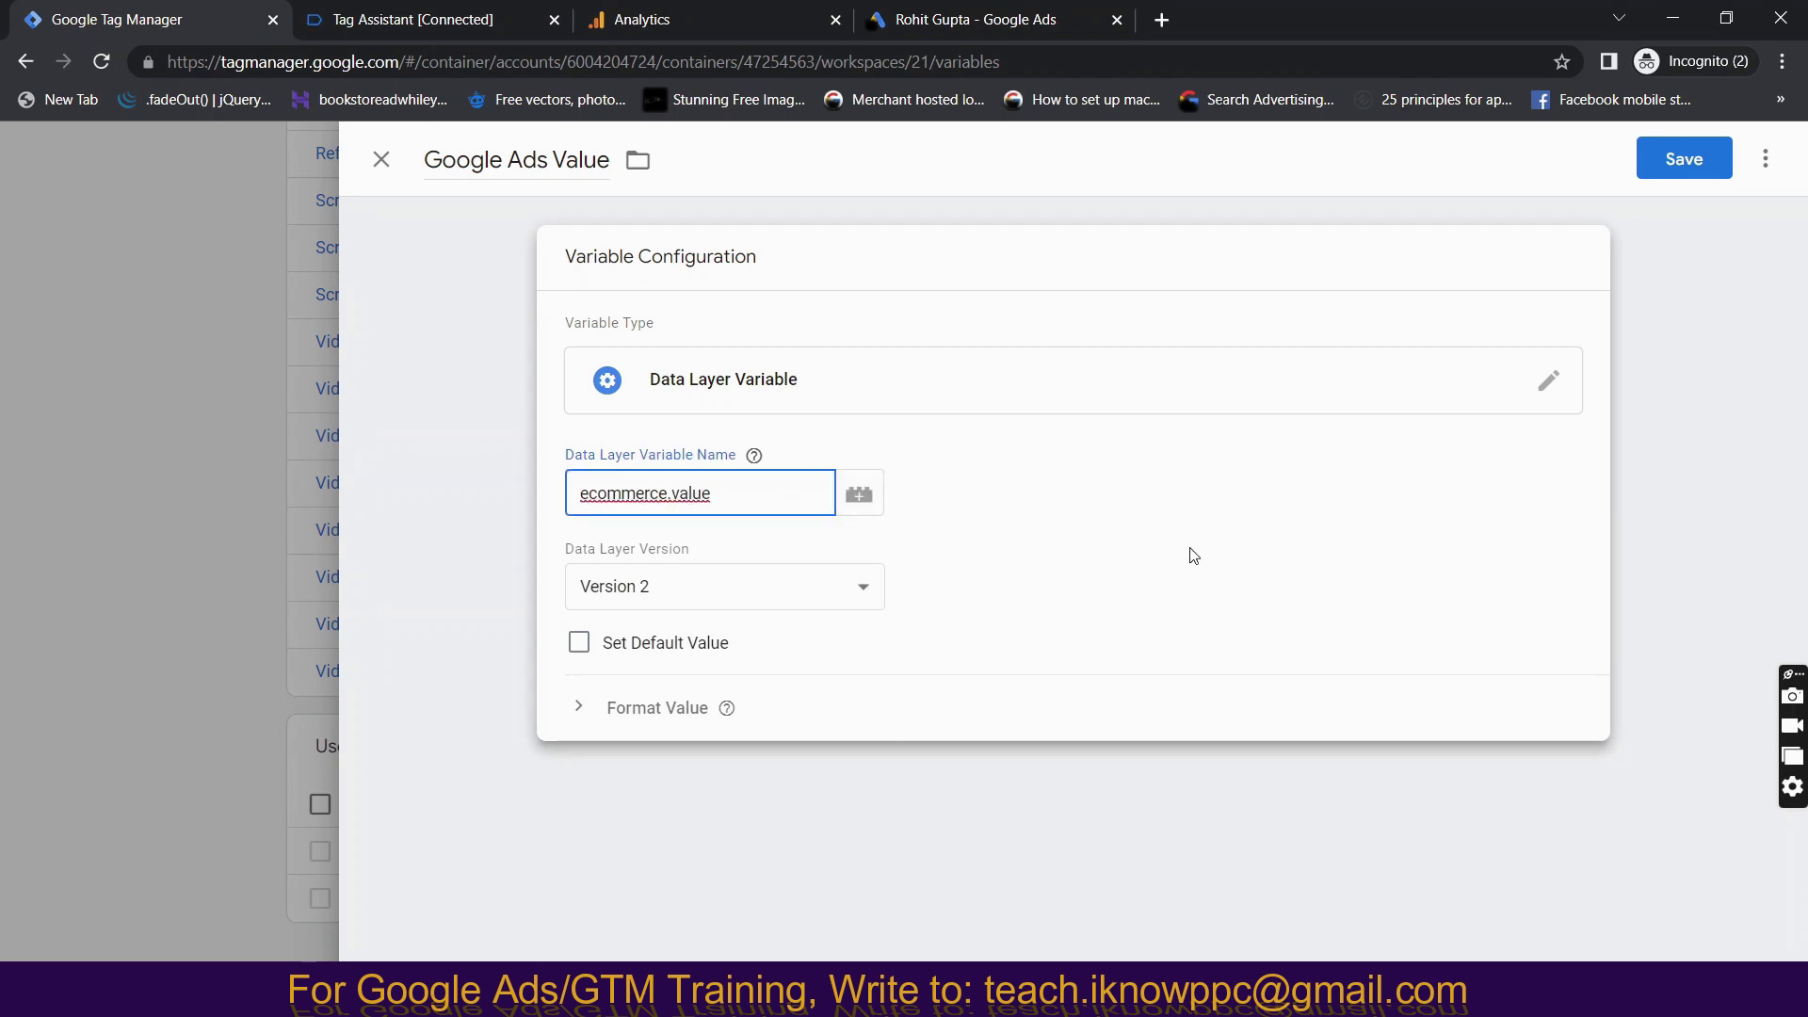
key(Tab)
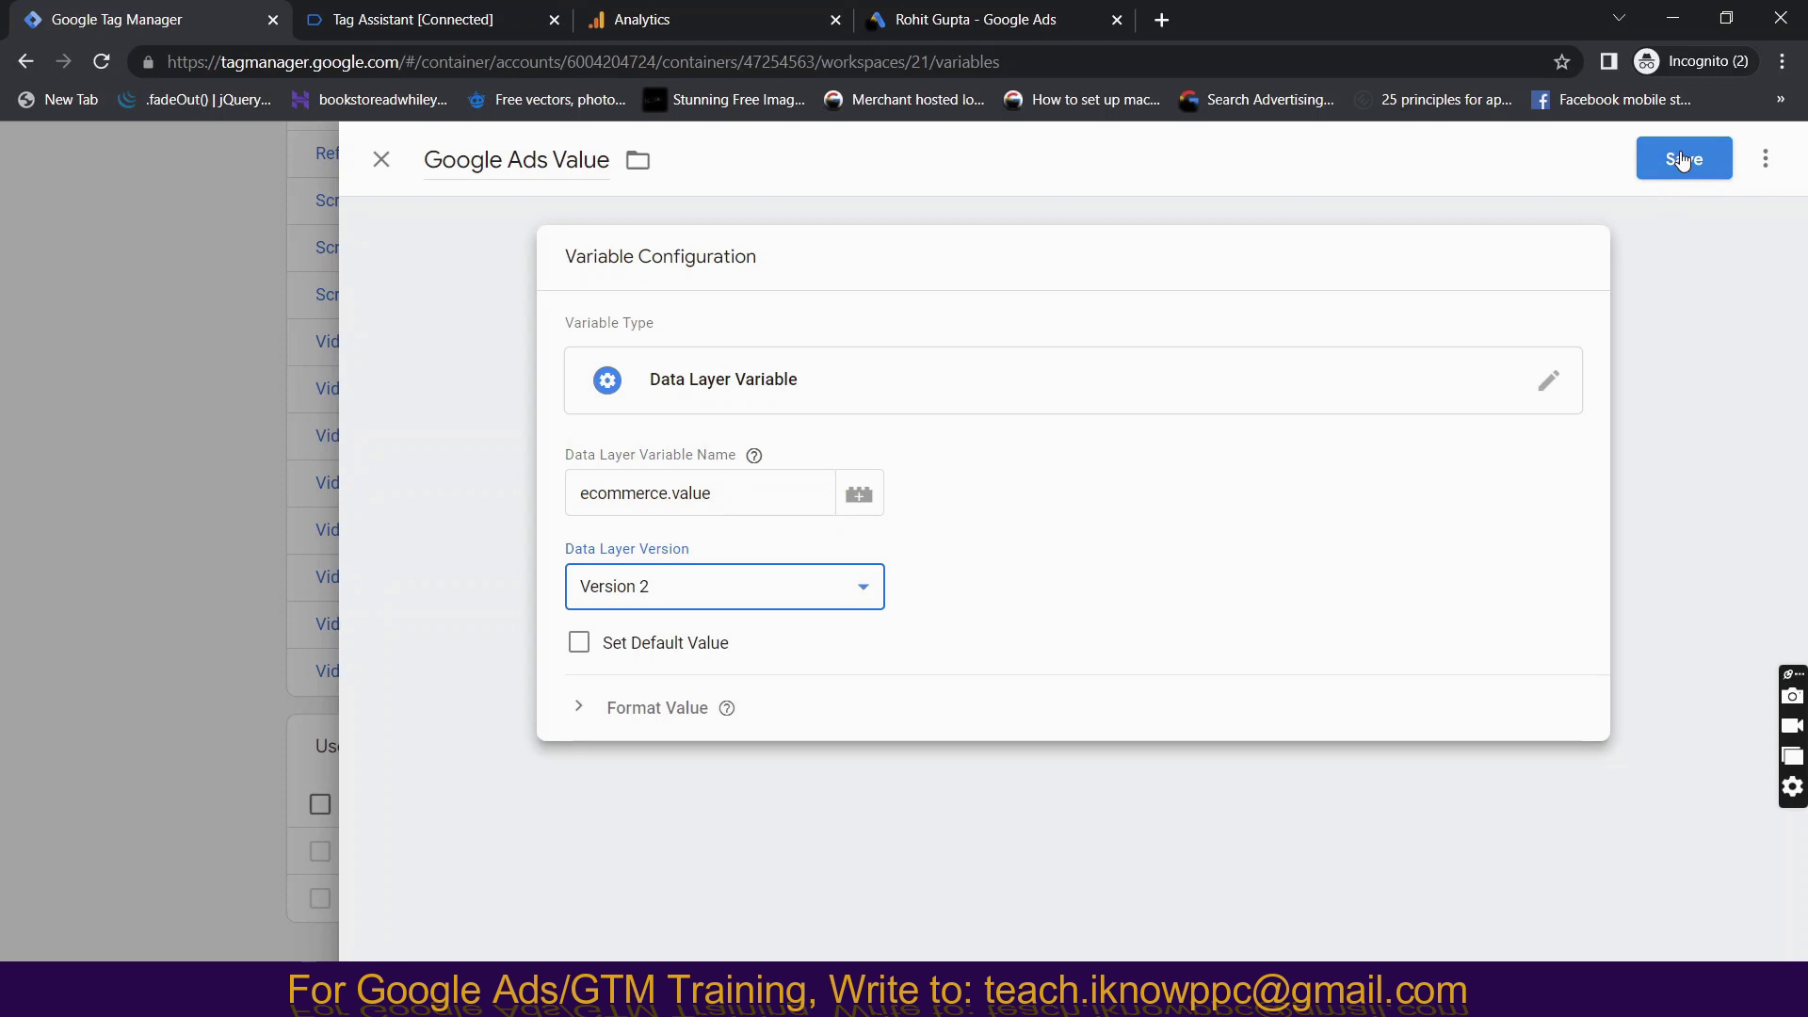
click(1683, 161)
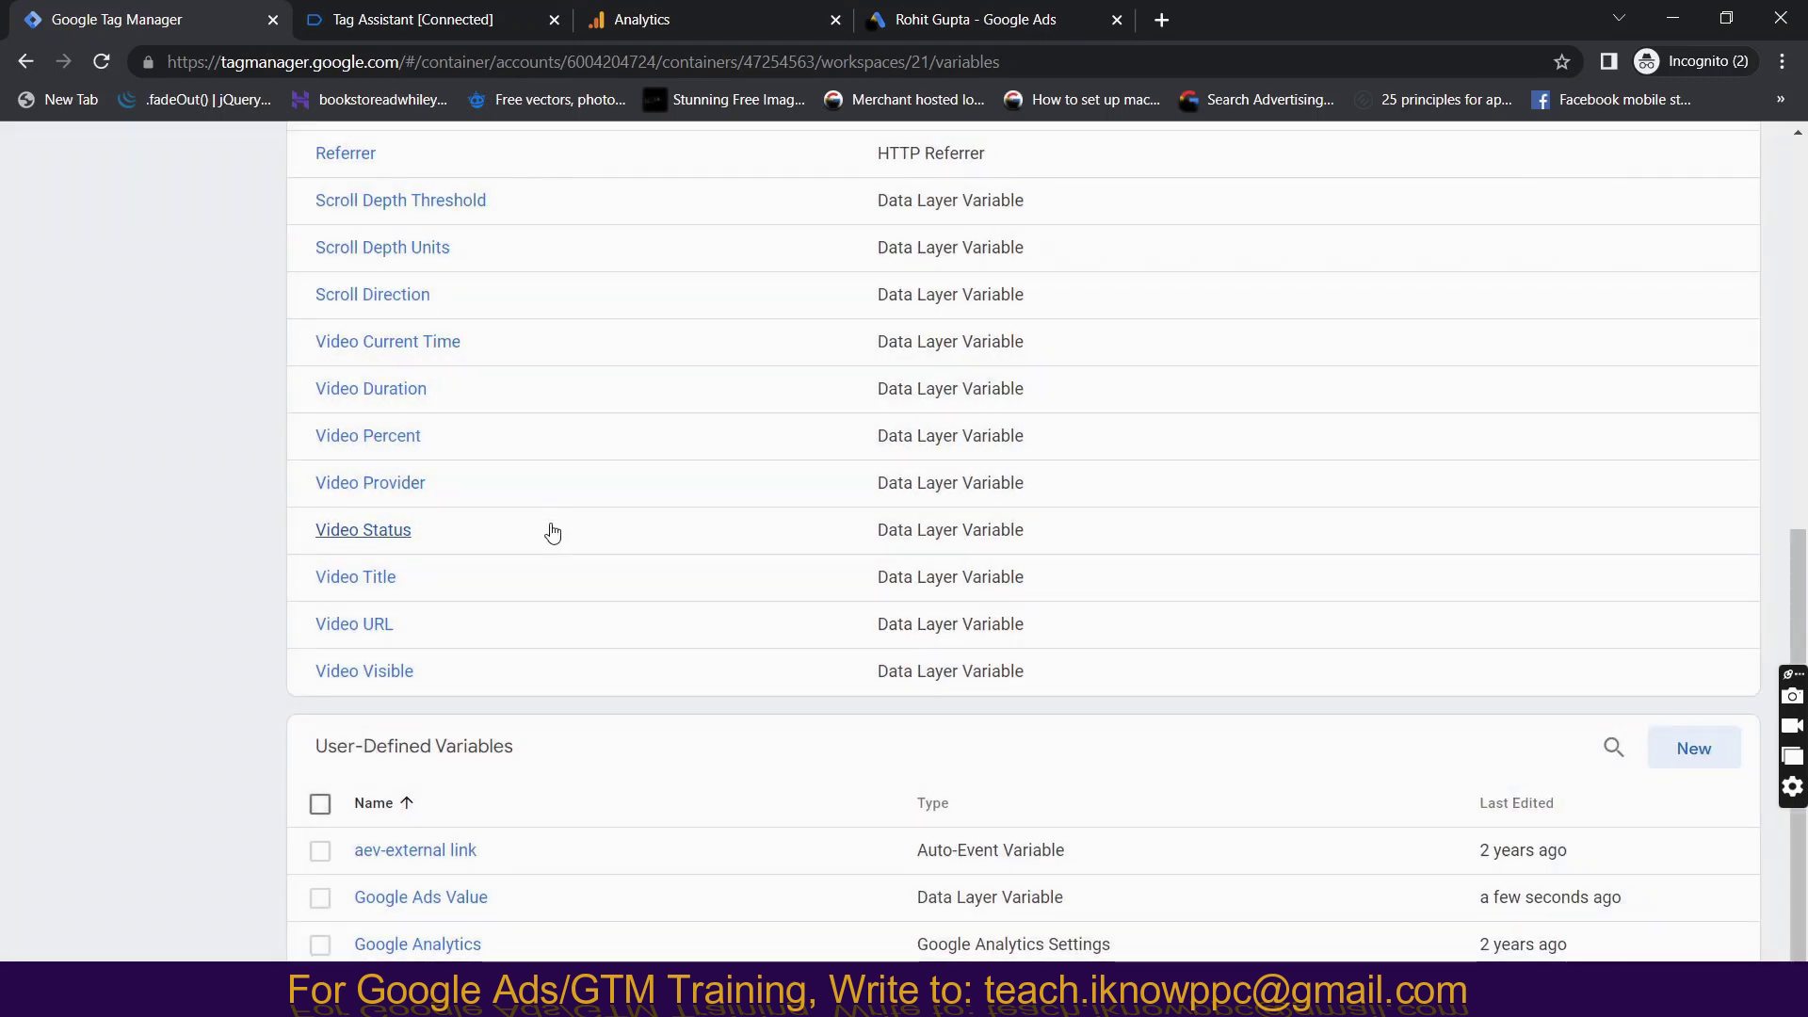
Create a new tag named Google Ads Purchase Value with the Google Ads Conversion Tracking type.
scroll(694, 561, up, 8)
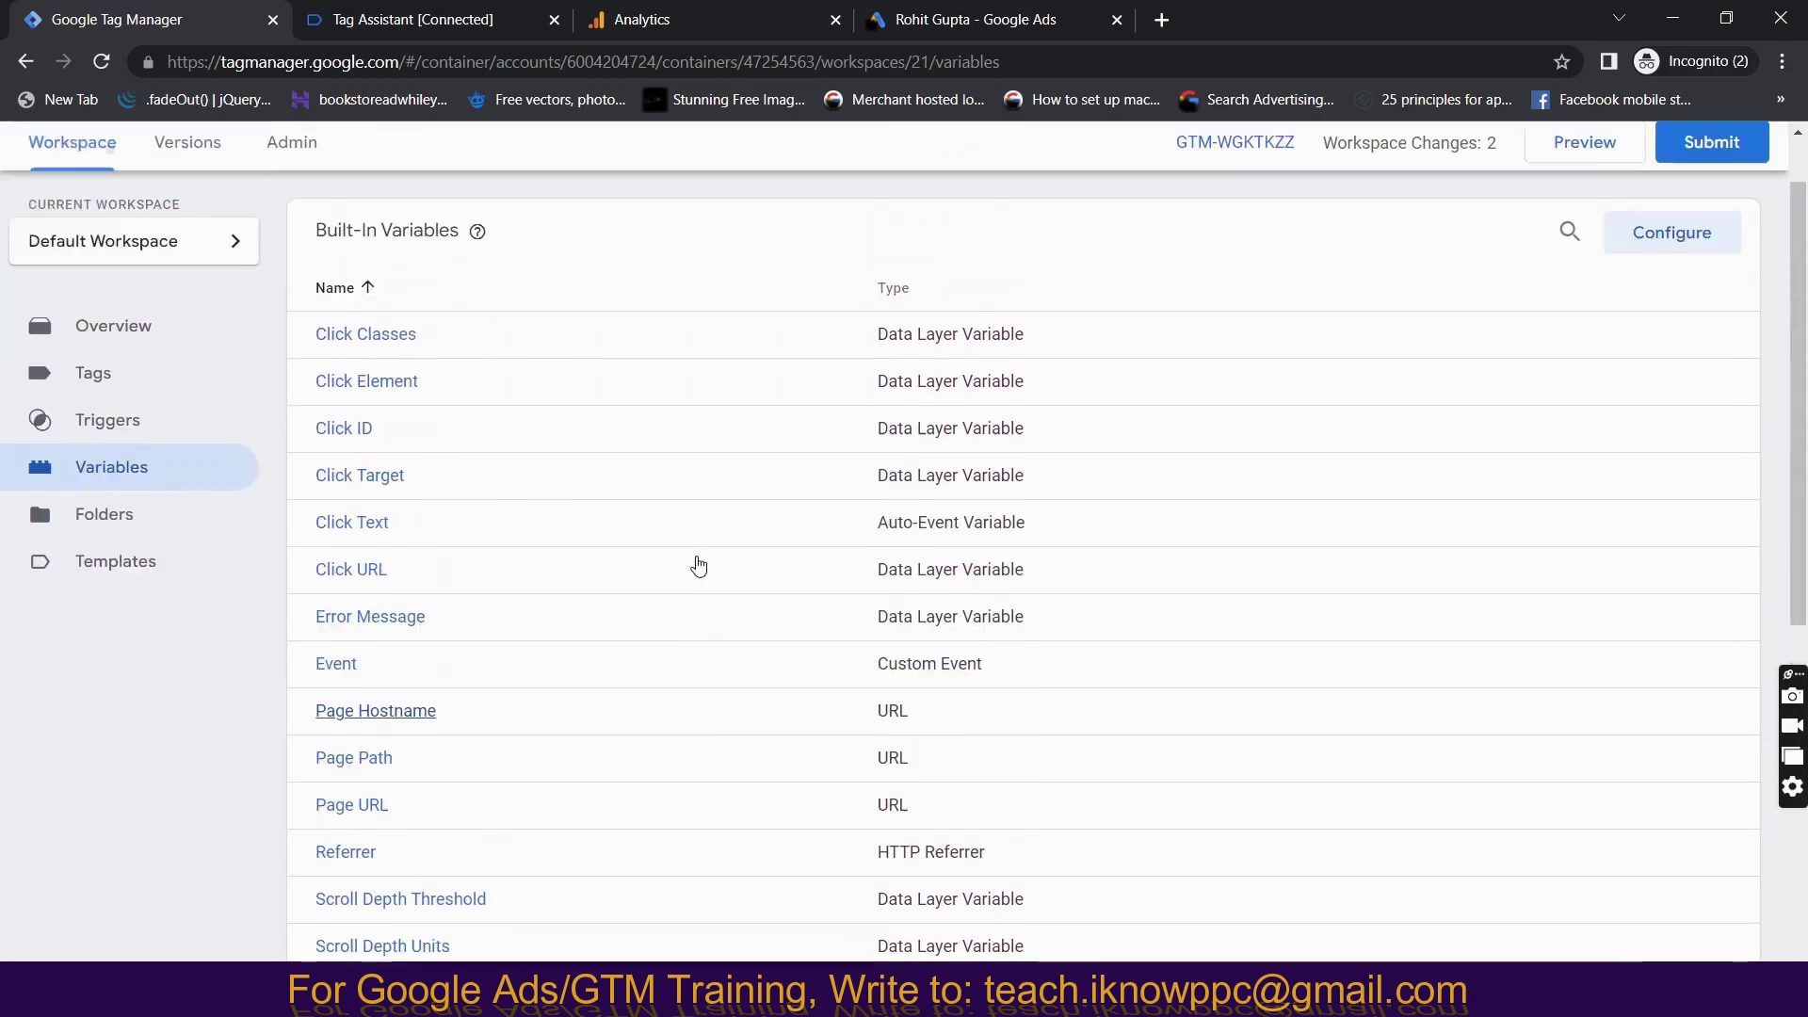
scroll(698, 565, up, 2)
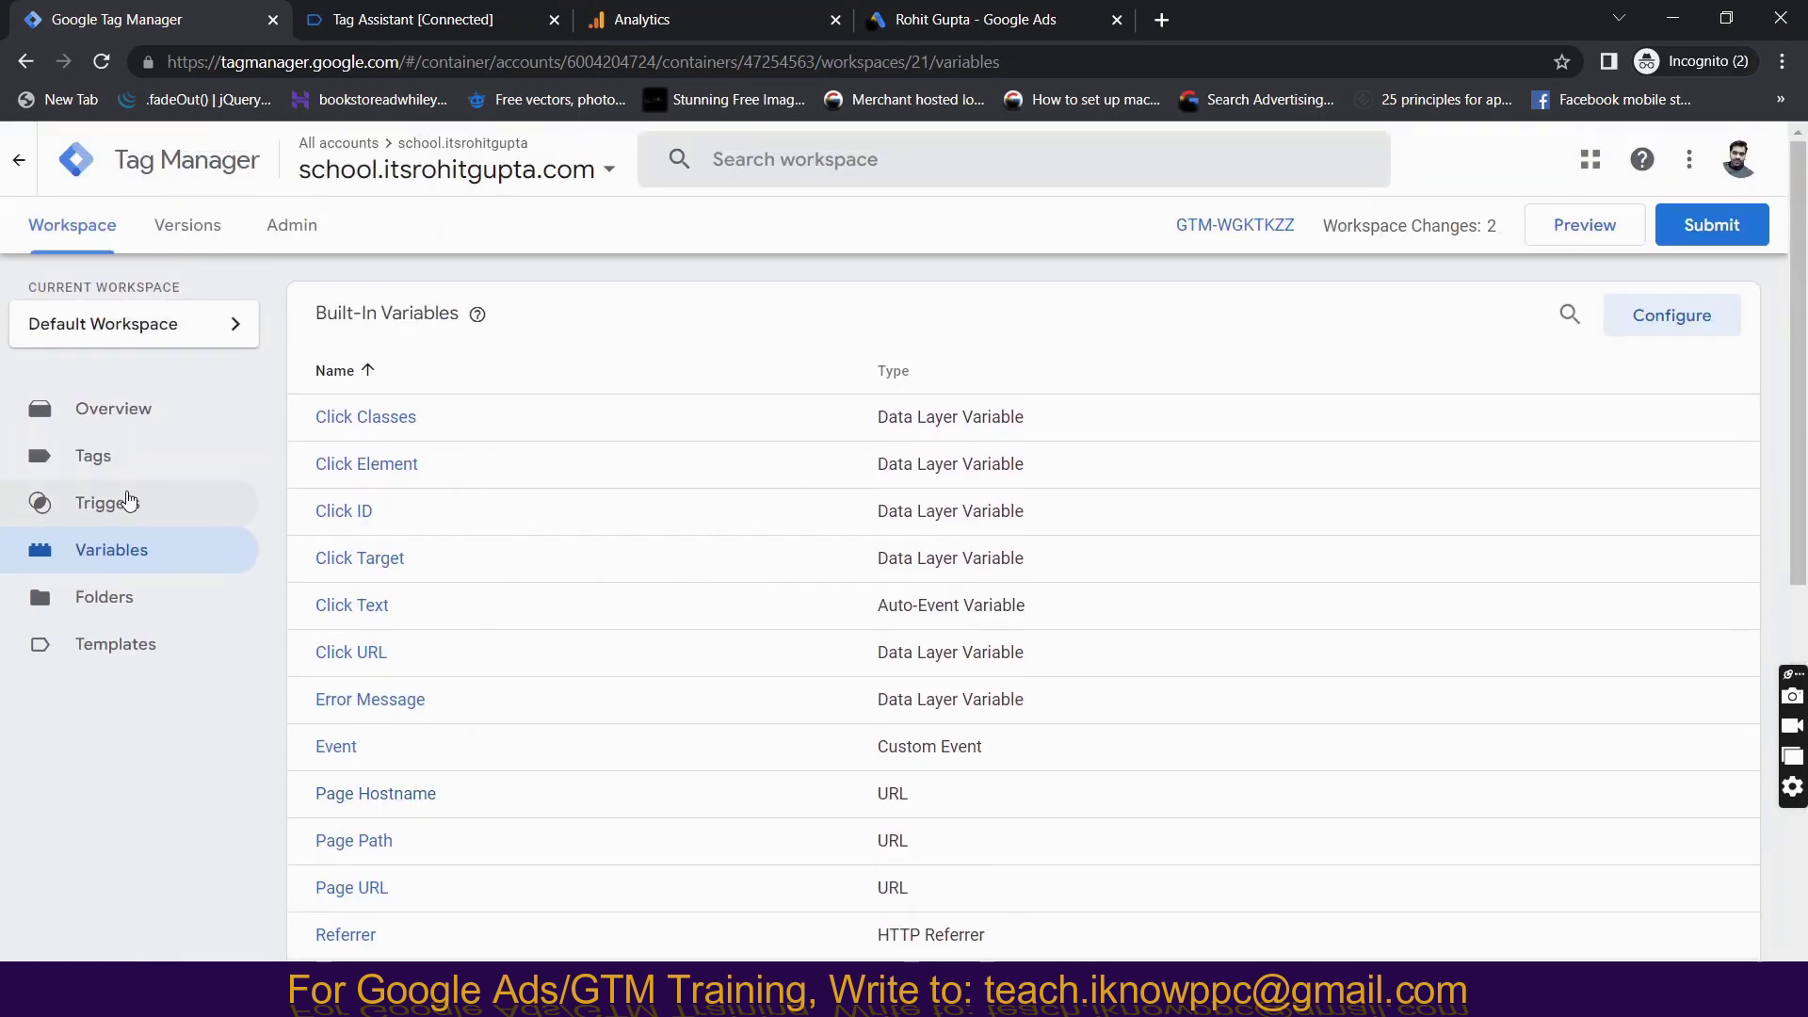
click(123, 460)
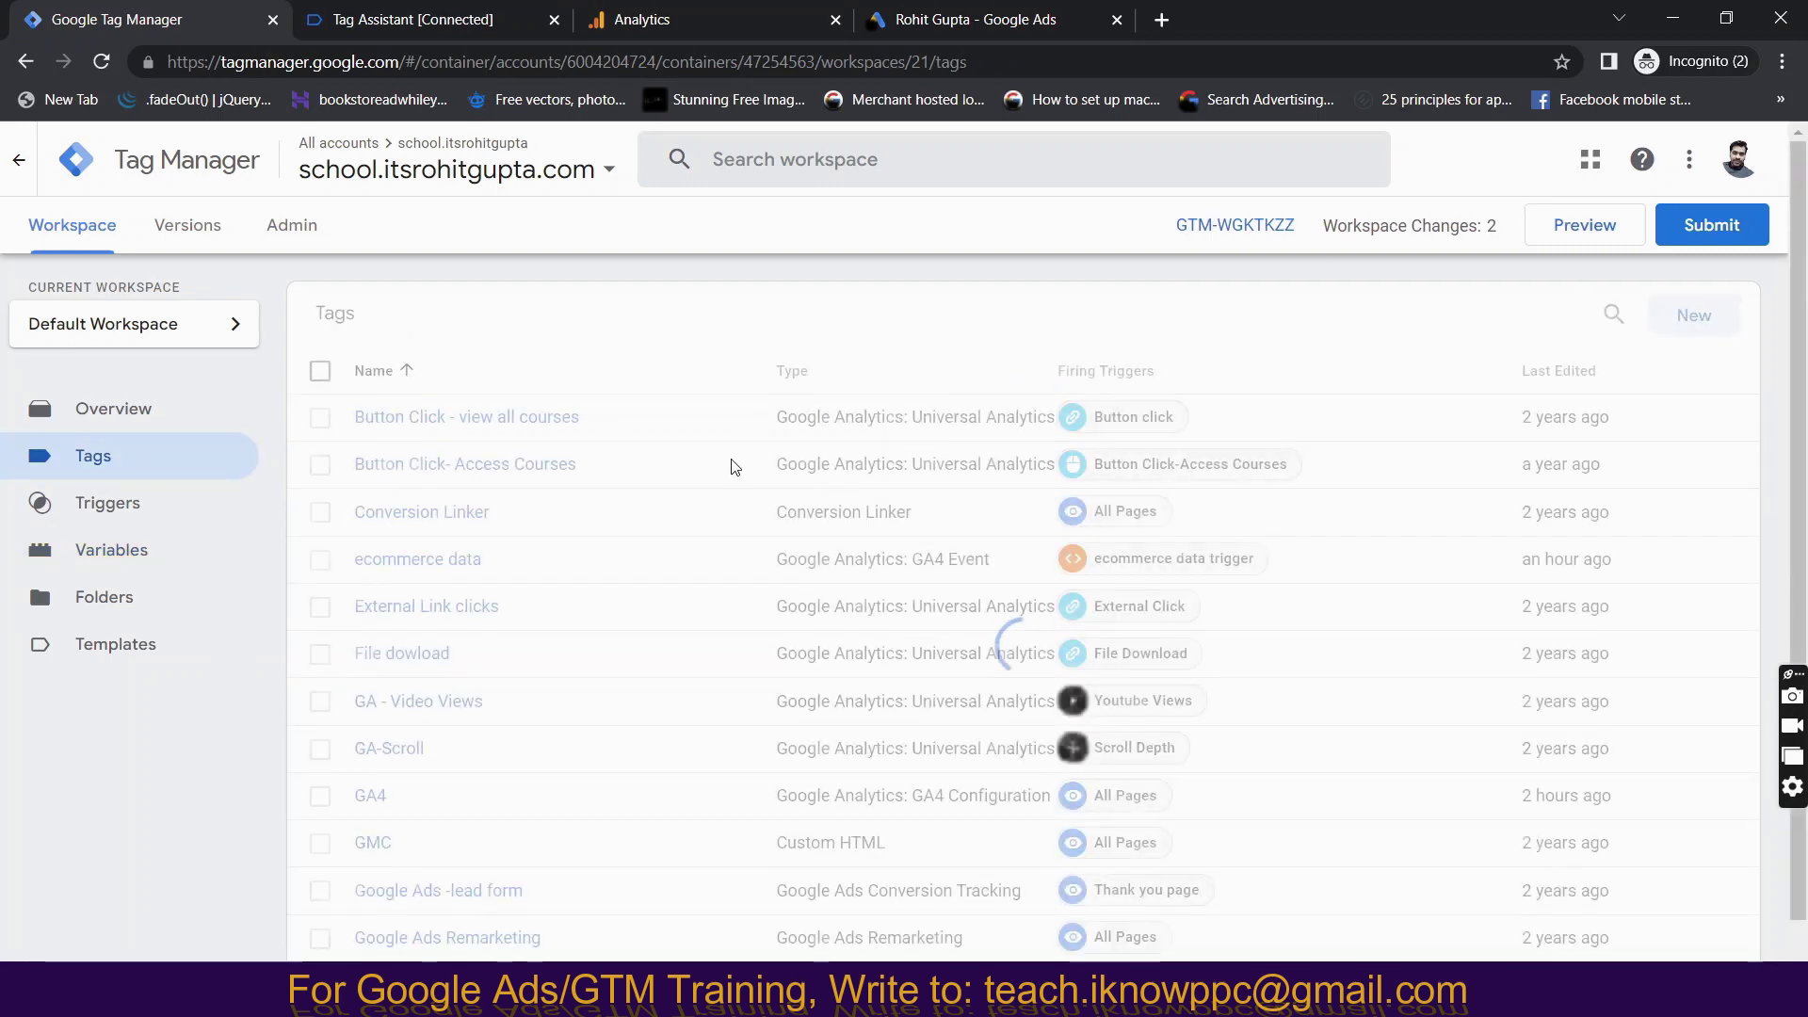
click(1687, 323)
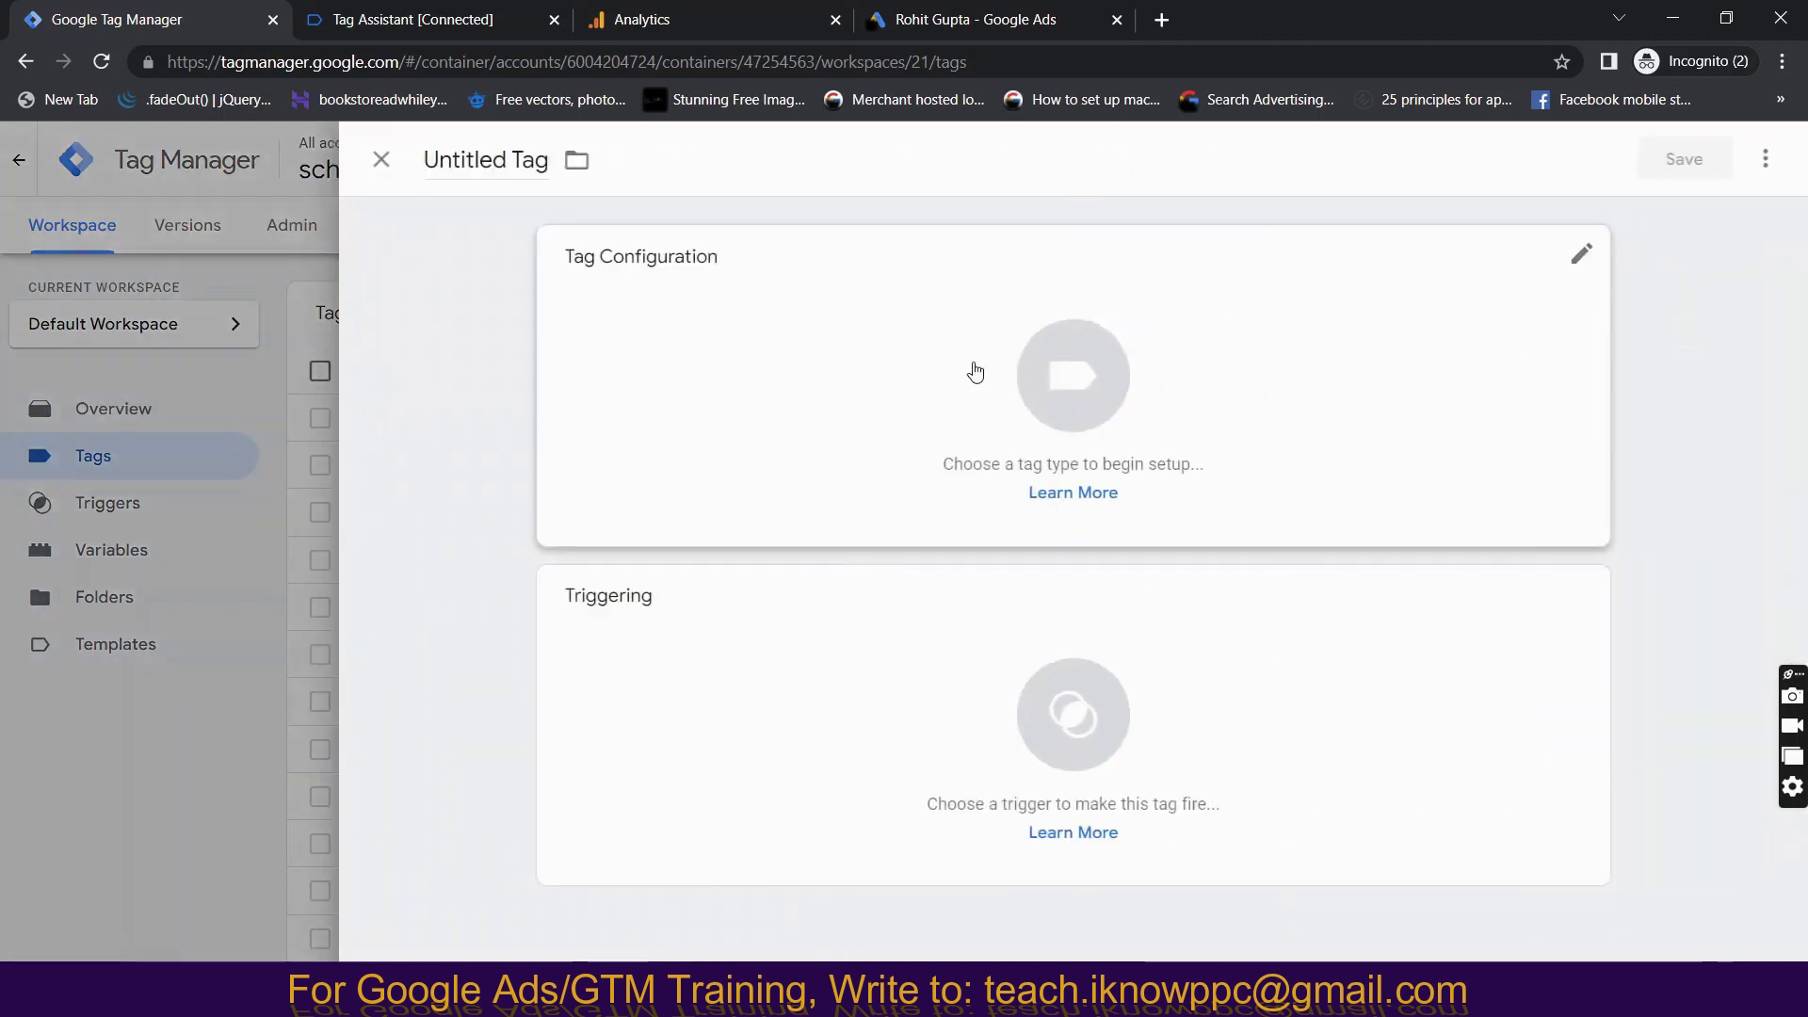
click(477, 157)
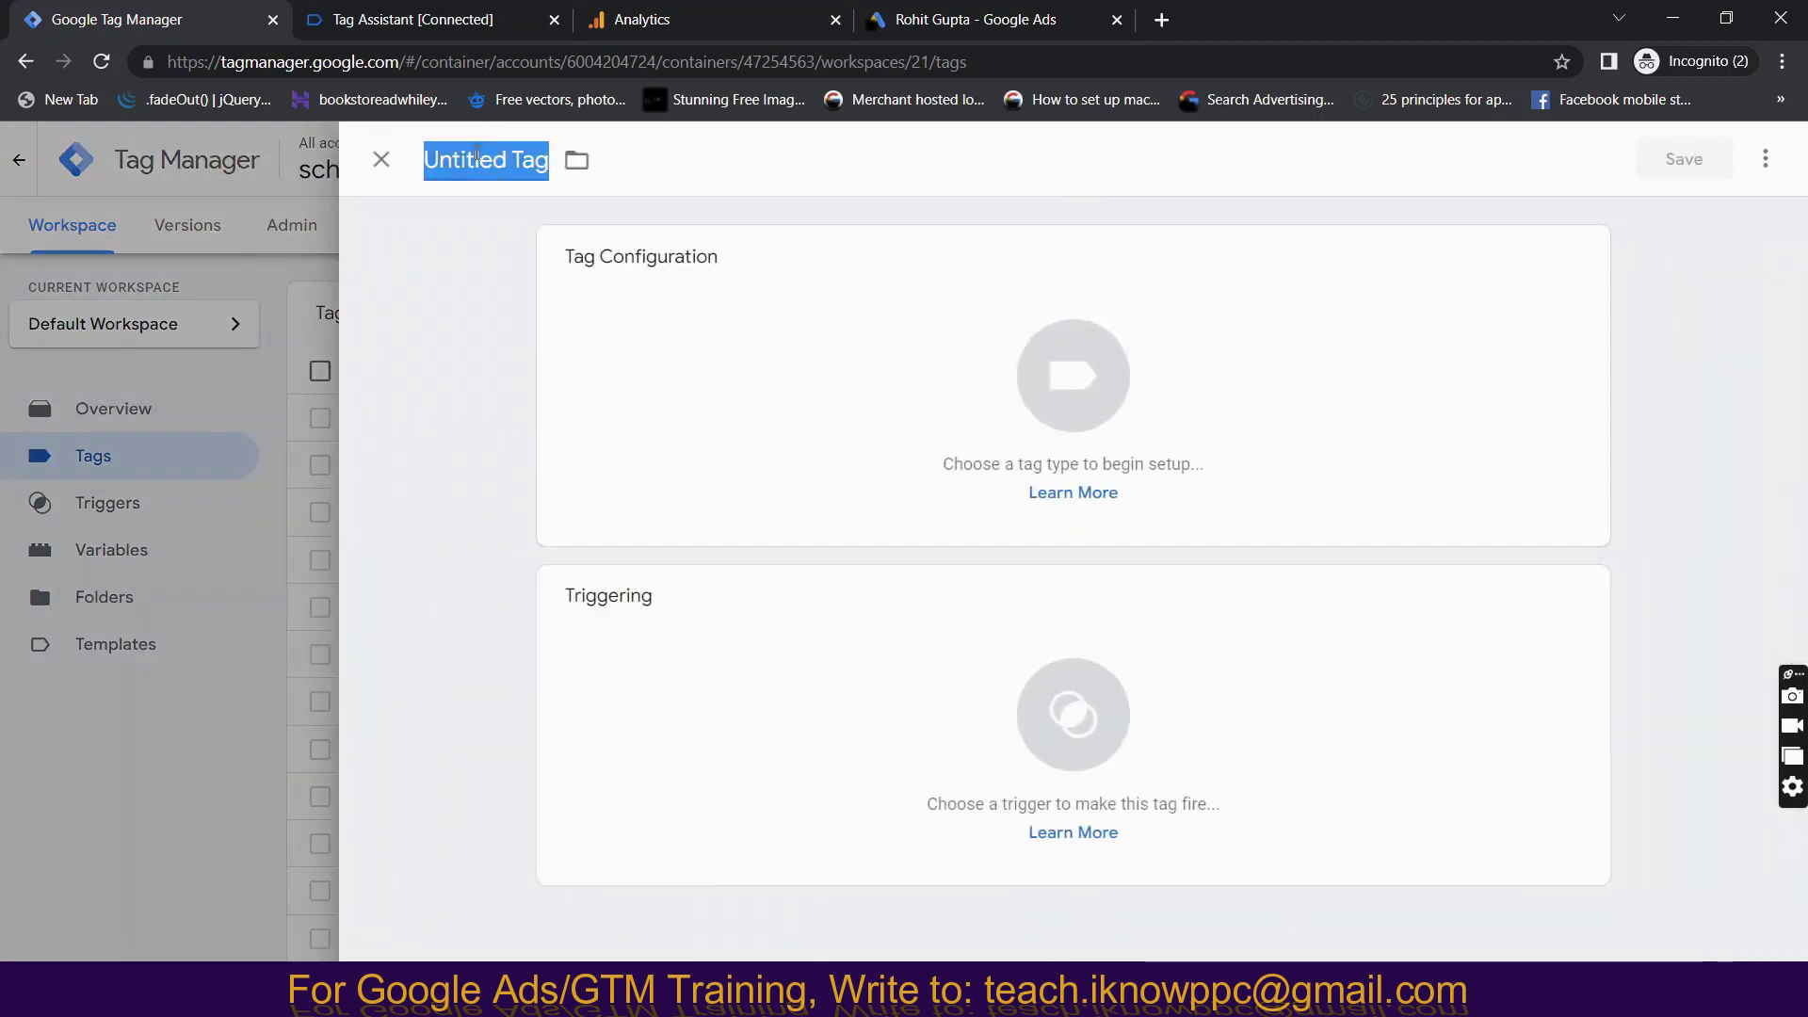
text(Google Ad)
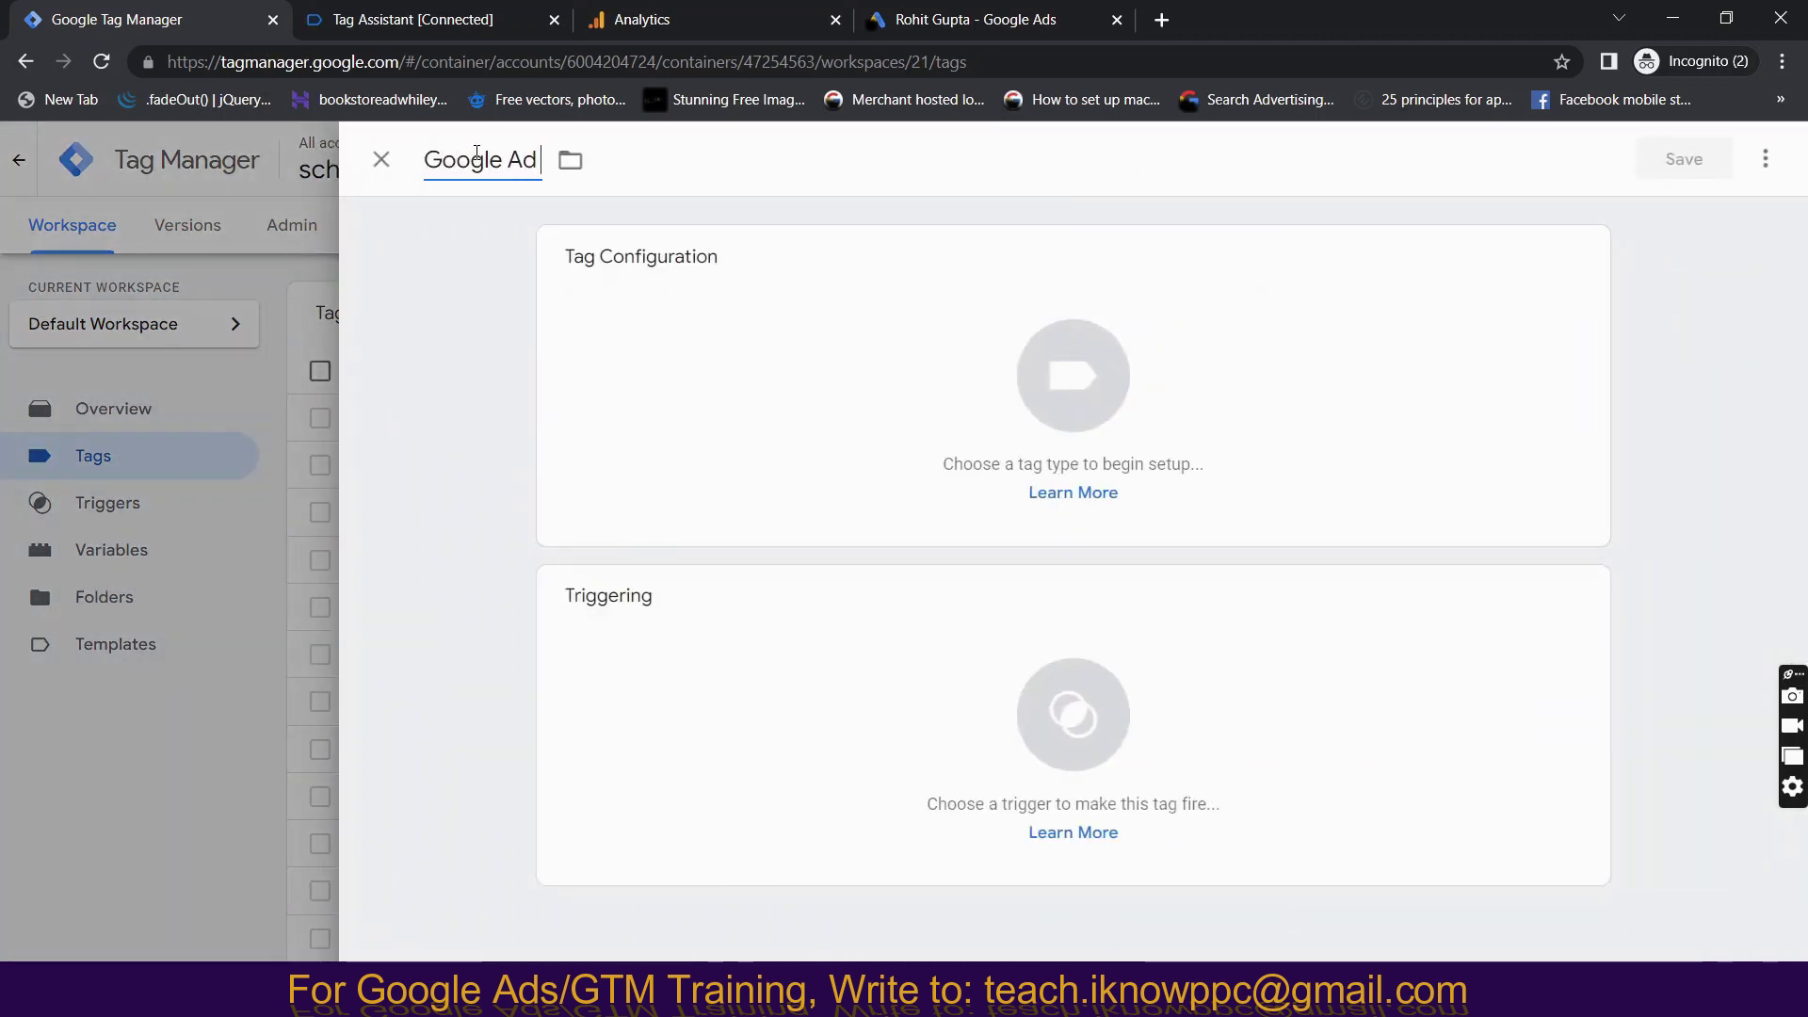
text(s Purcha)
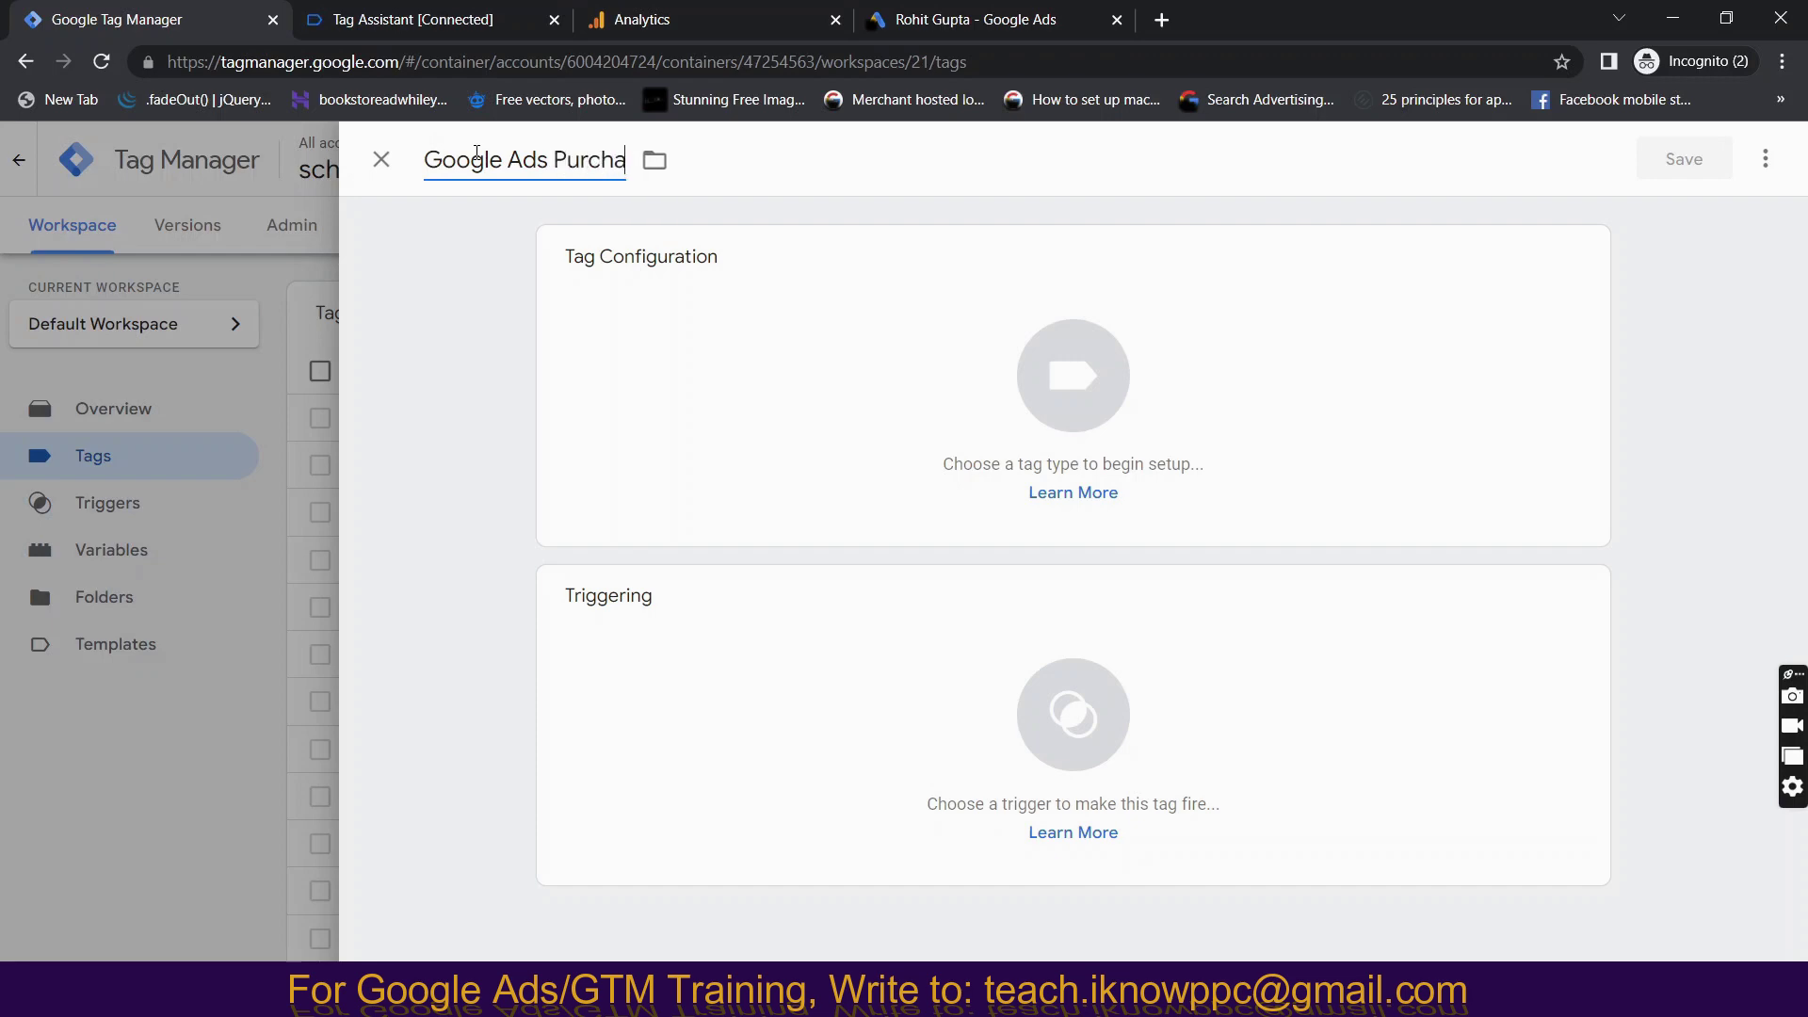
text(se Value)
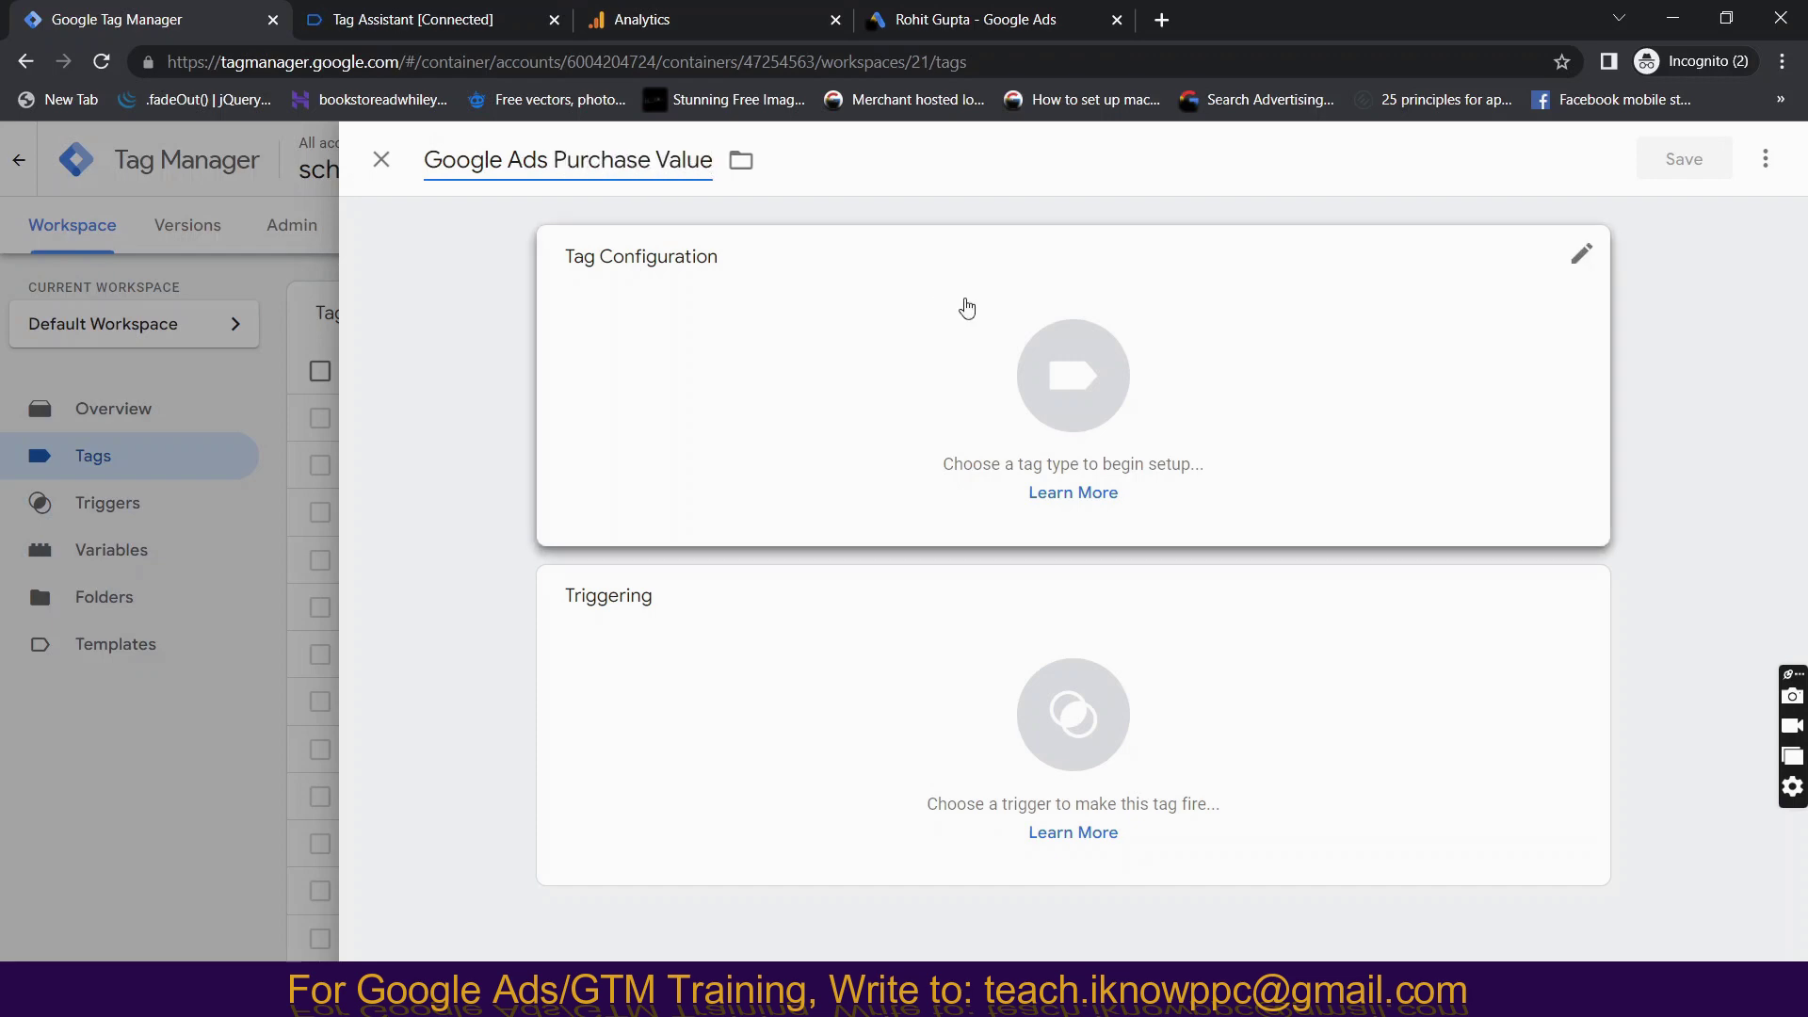
click(971, 311)
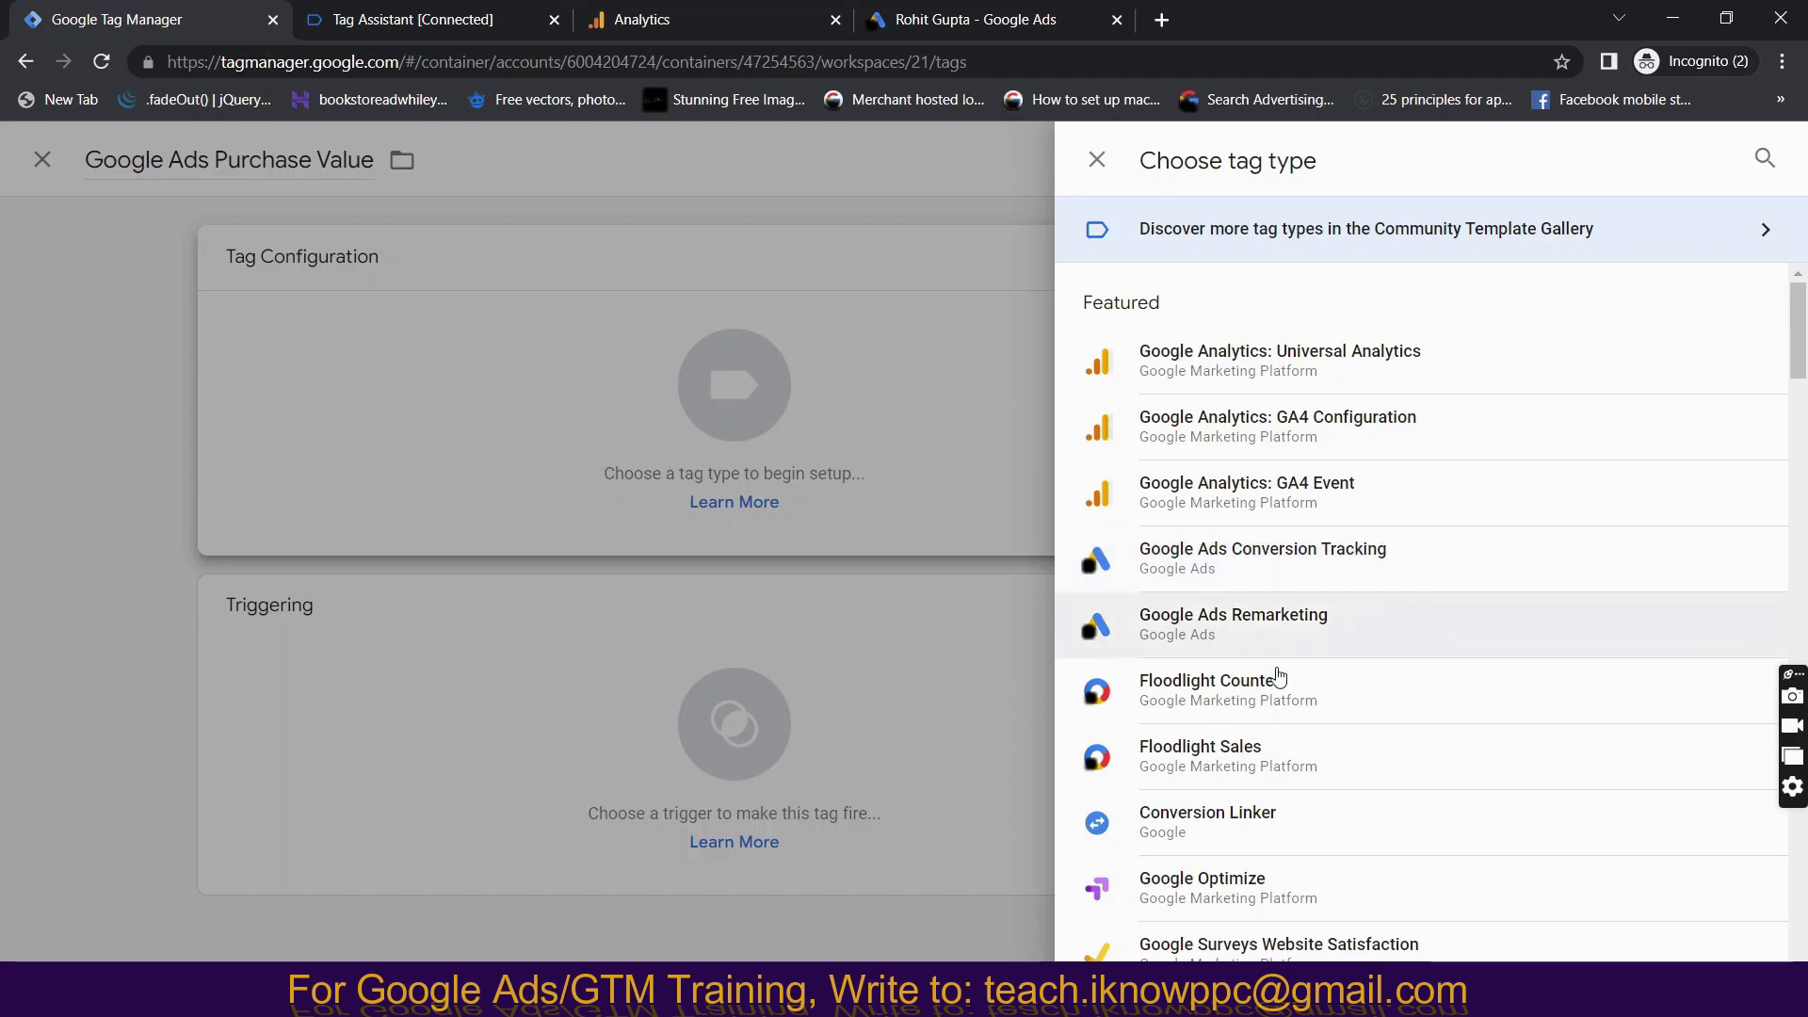
click(1380, 565)
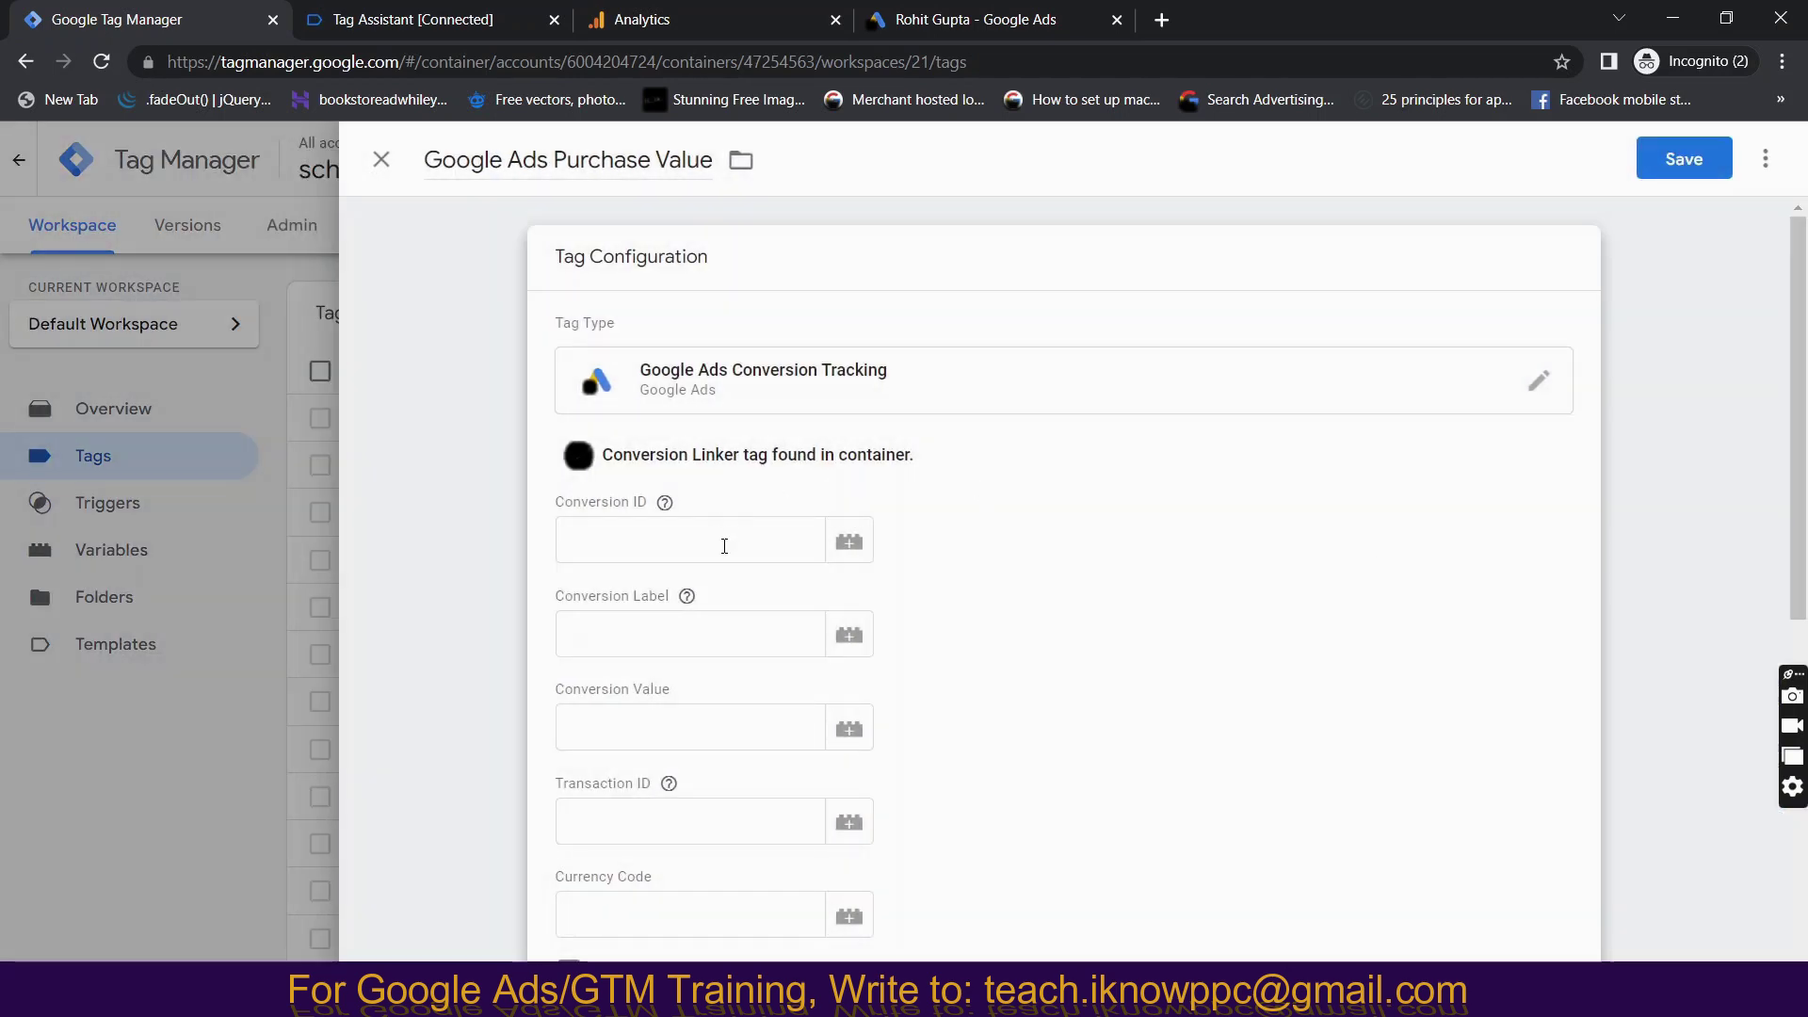
Fill in the tag's Conversion ID and Conversion Label with the purchase conversion's values copied from Google Ads.
click(724, 546)
click(979, 19)
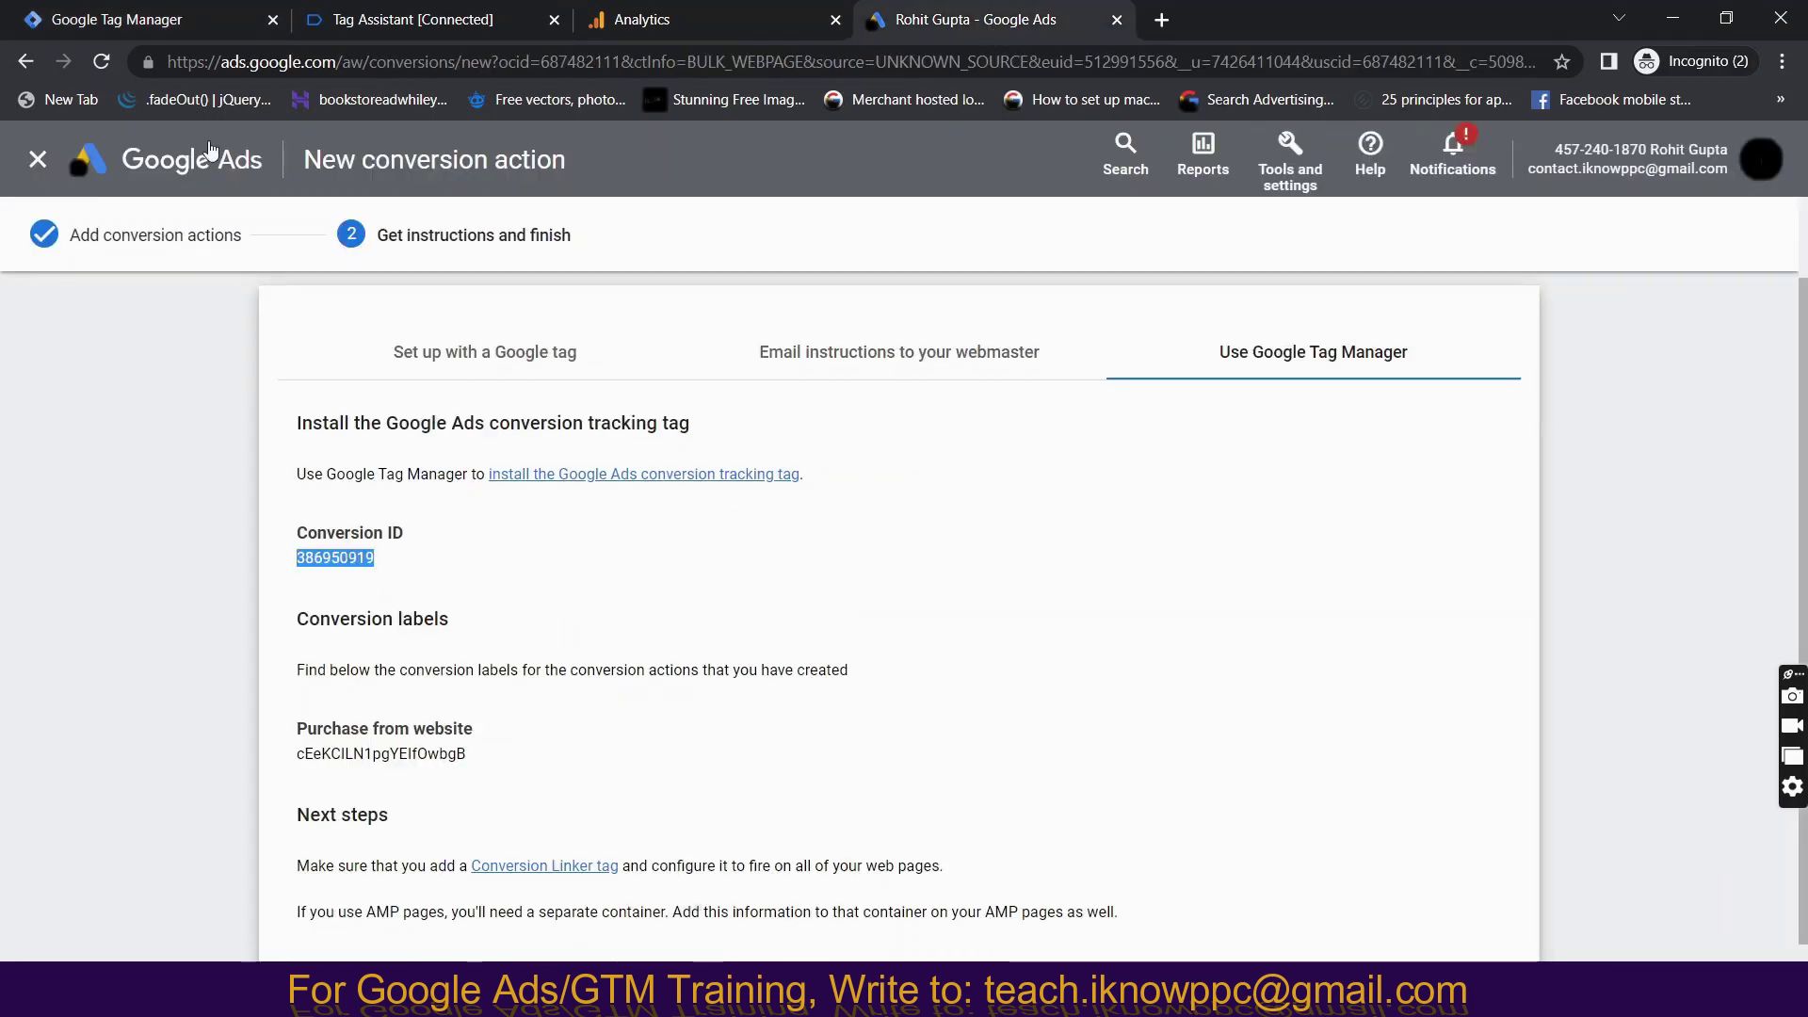
click(184, 25)
text(386950919)
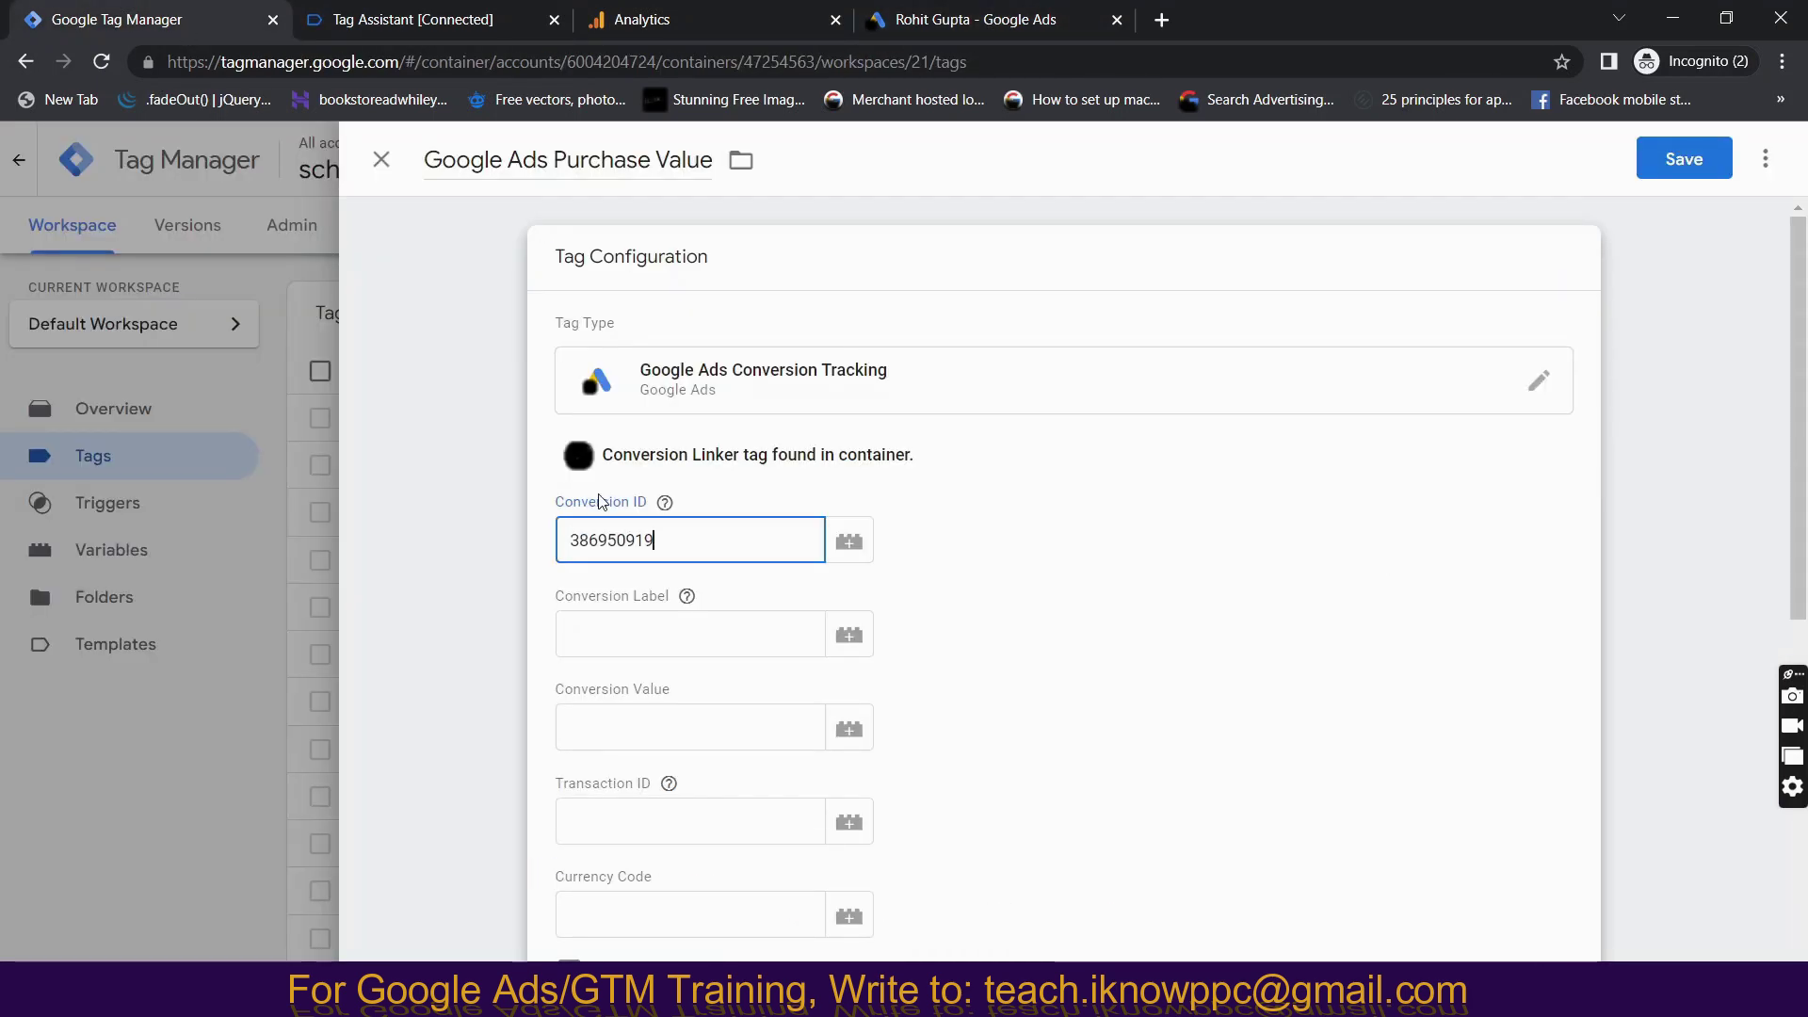
click(983, 17)
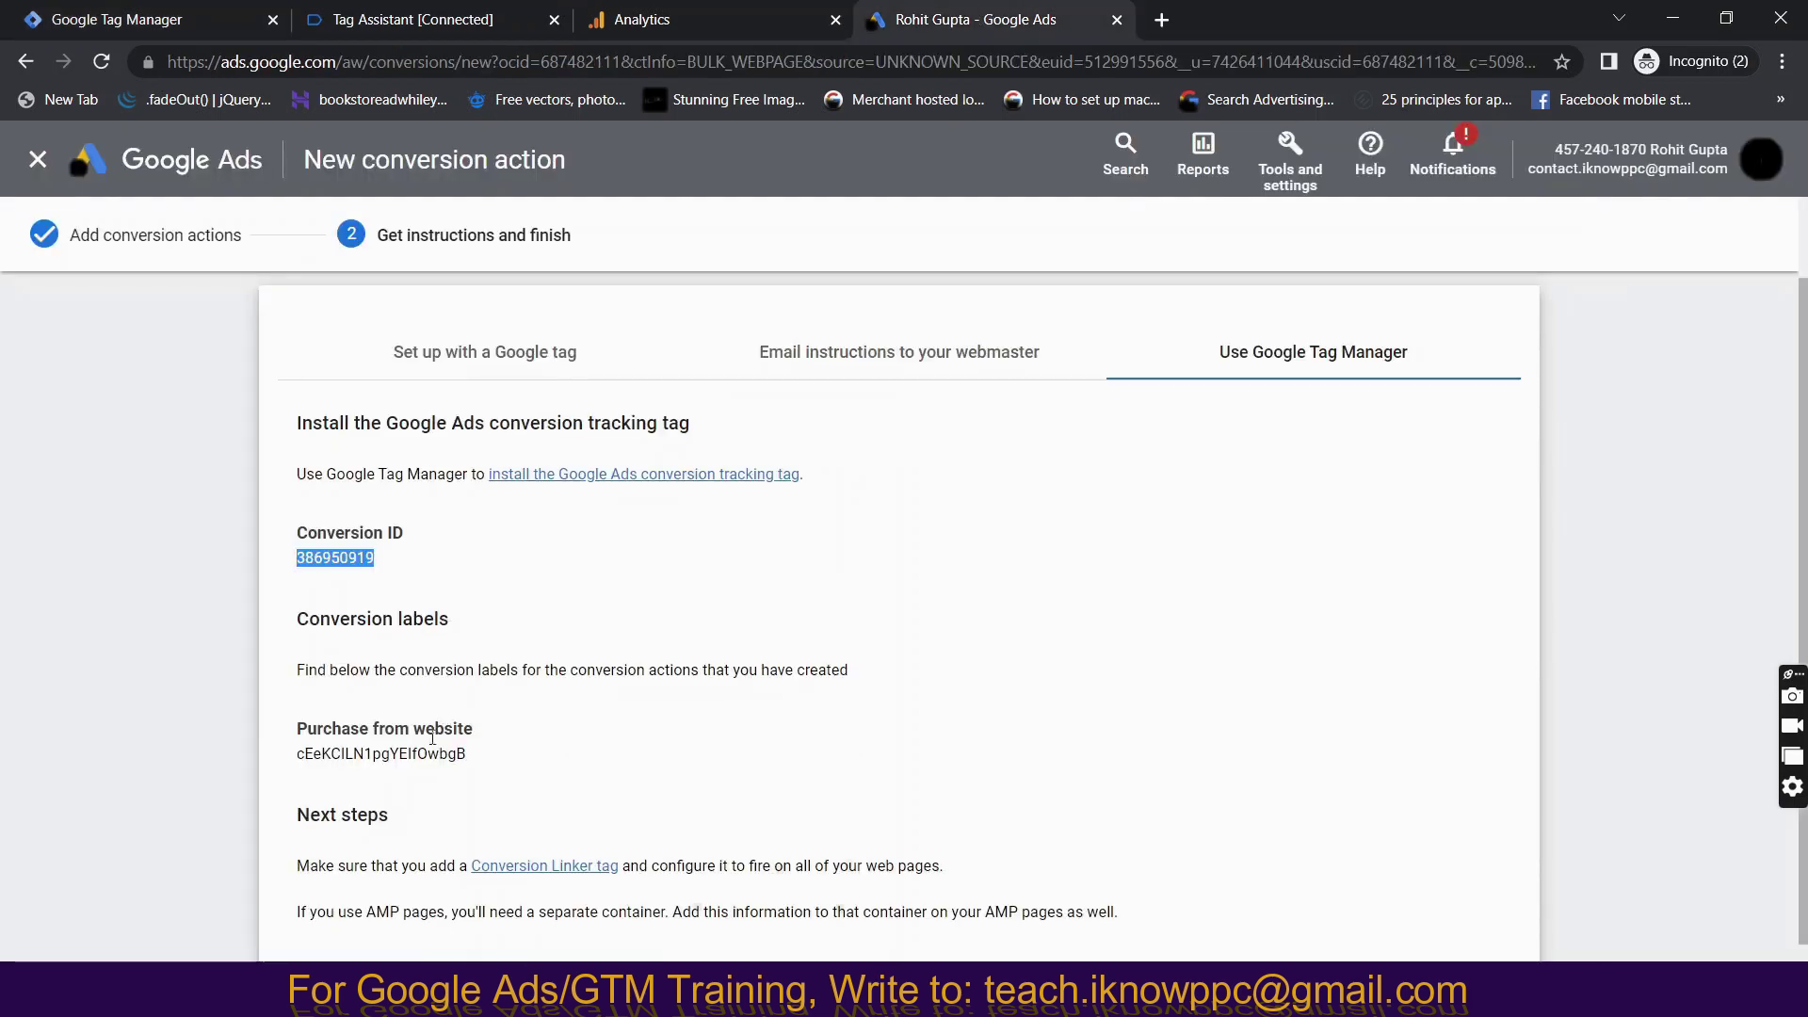
double_click(386, 753)
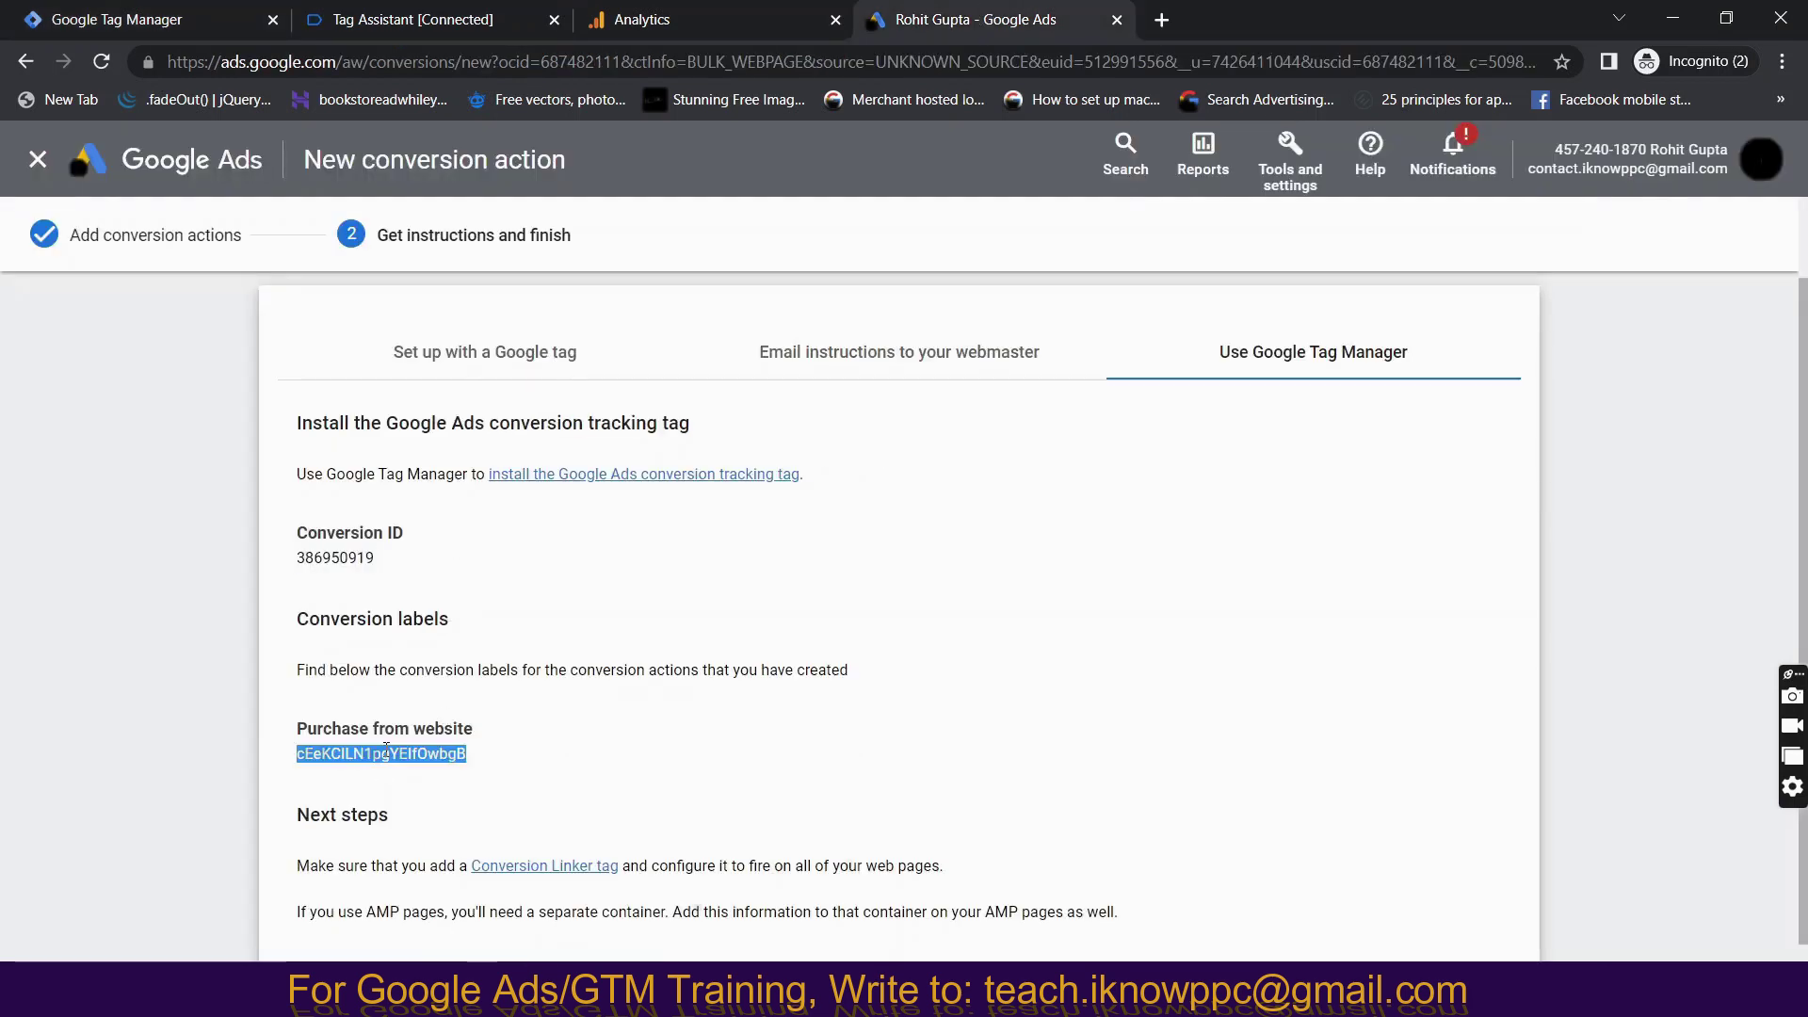
click(223, 15)
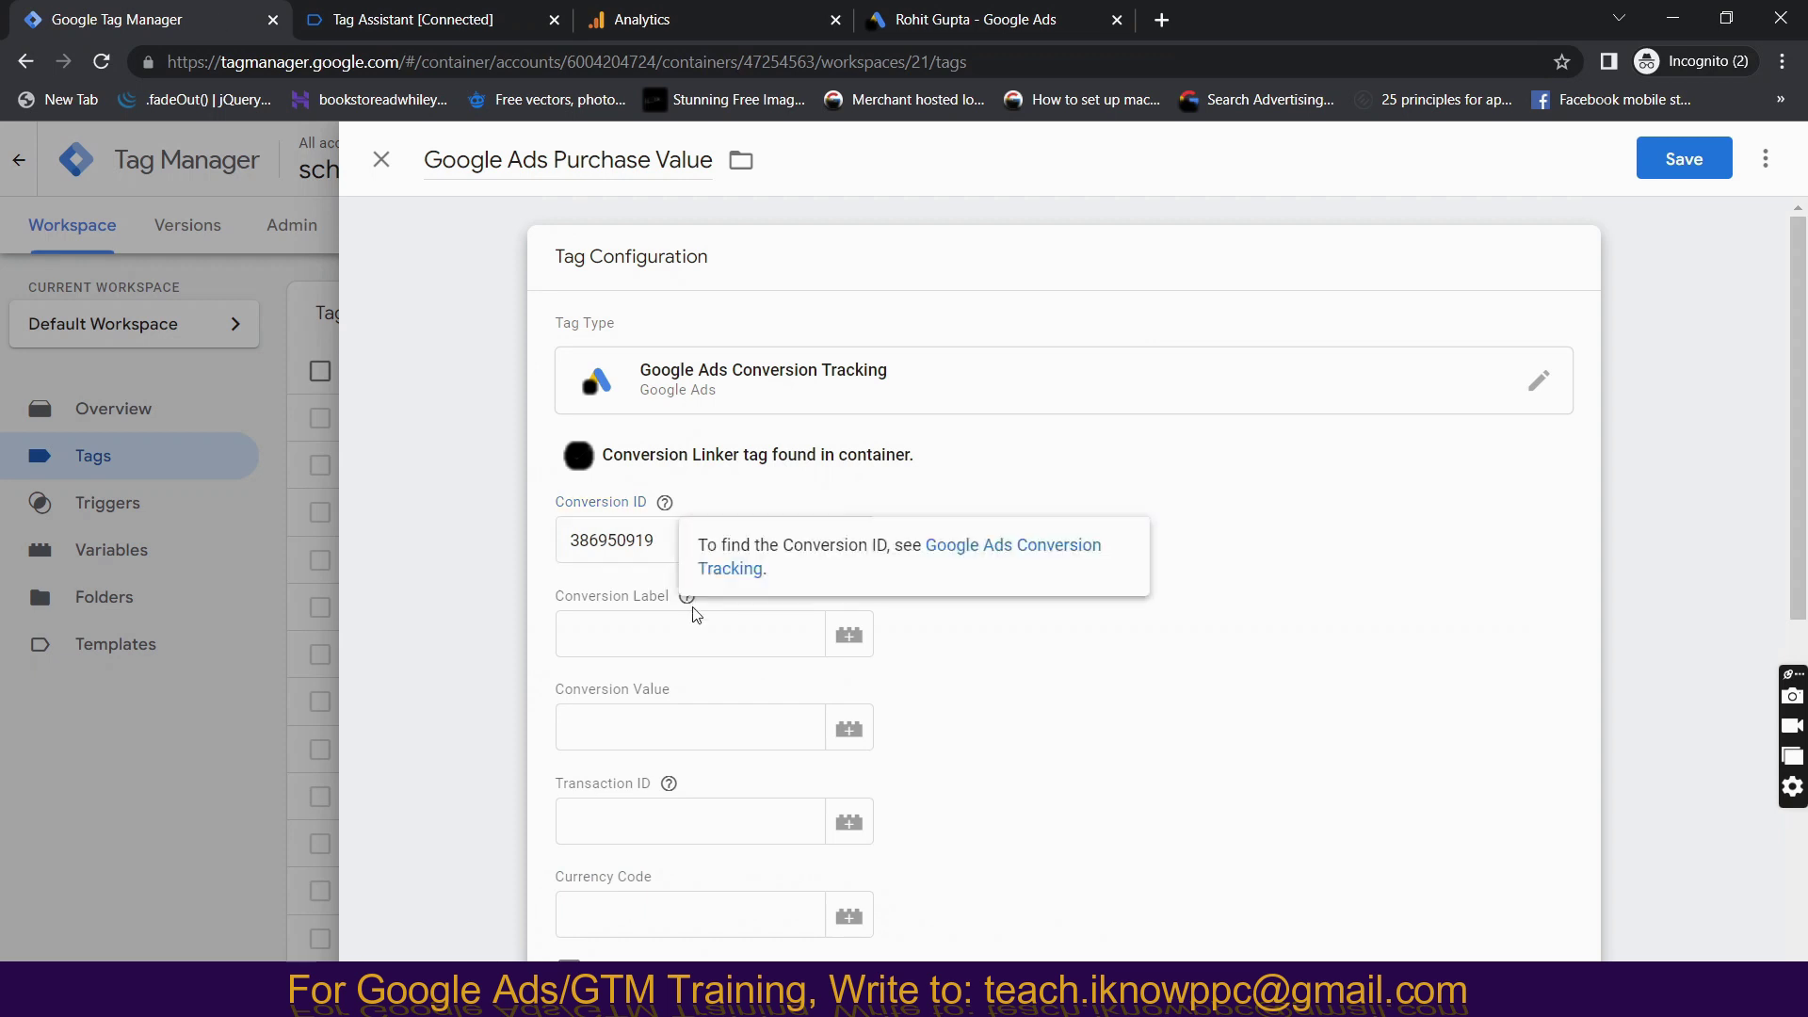
click(678, 637)
key(ctrl+v)
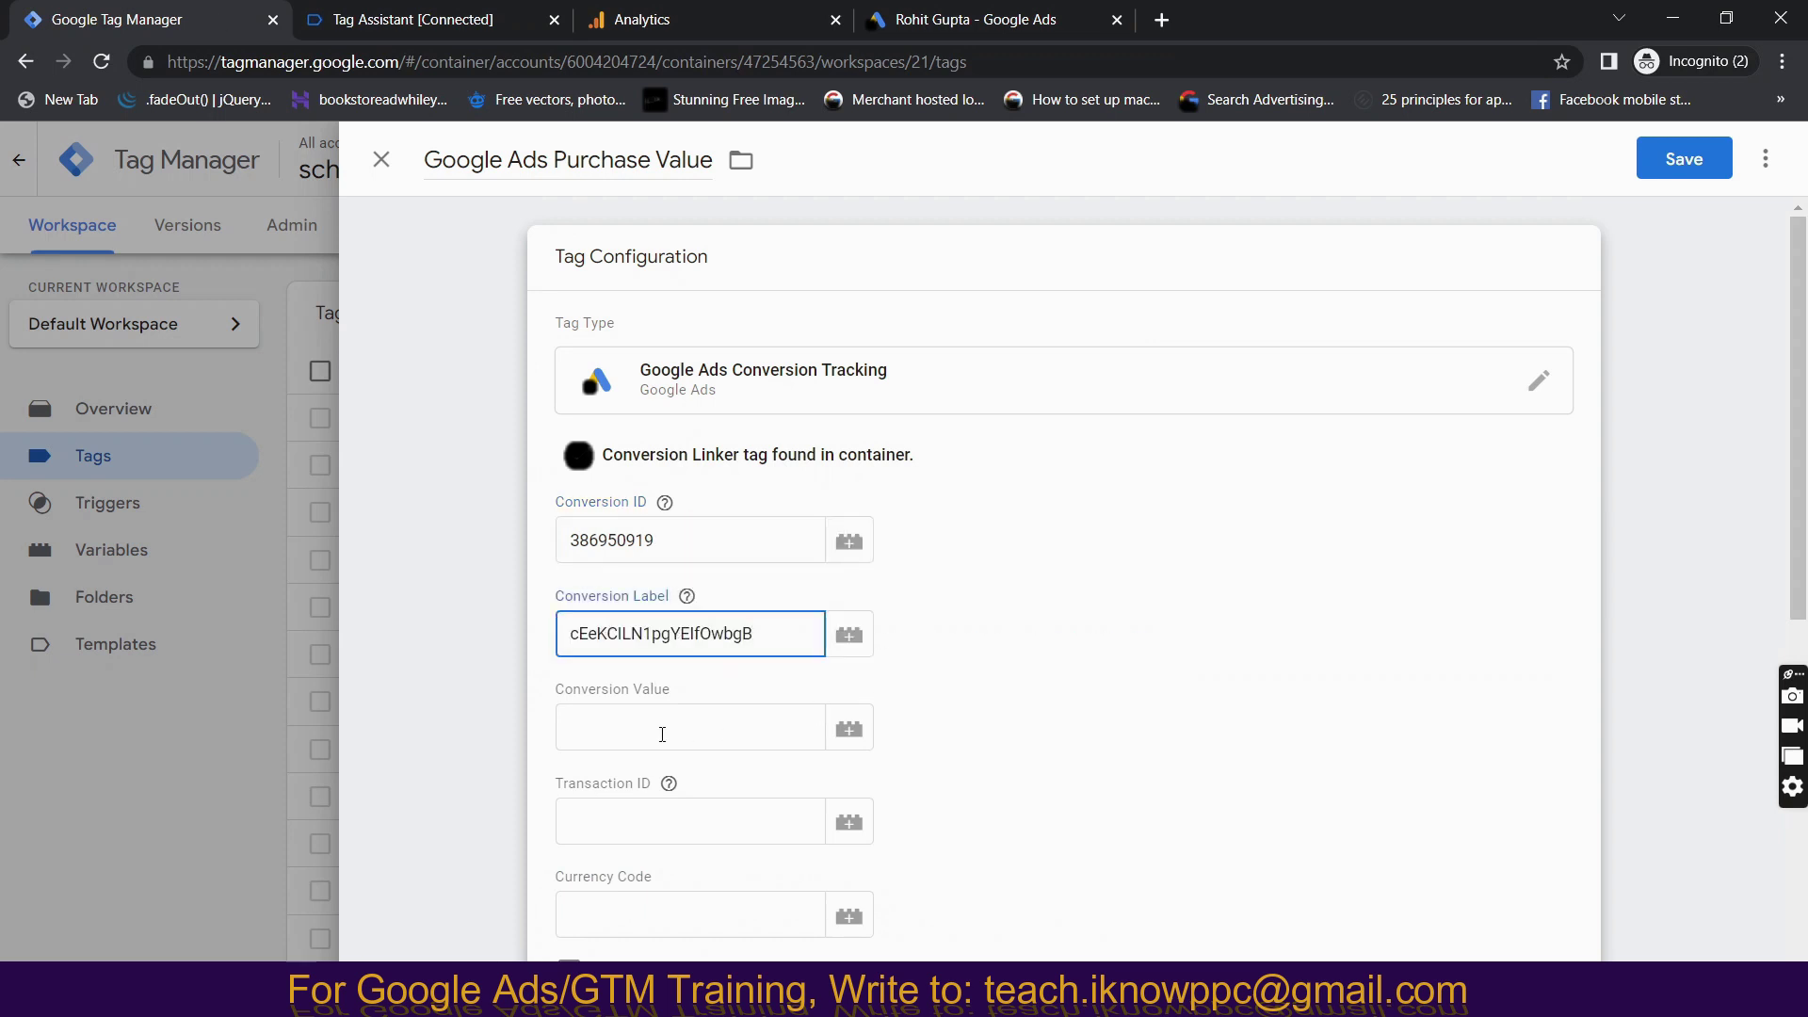
Set the tag's Conversion Value to the Google Ads Value data layer variable.
click(662, 735)
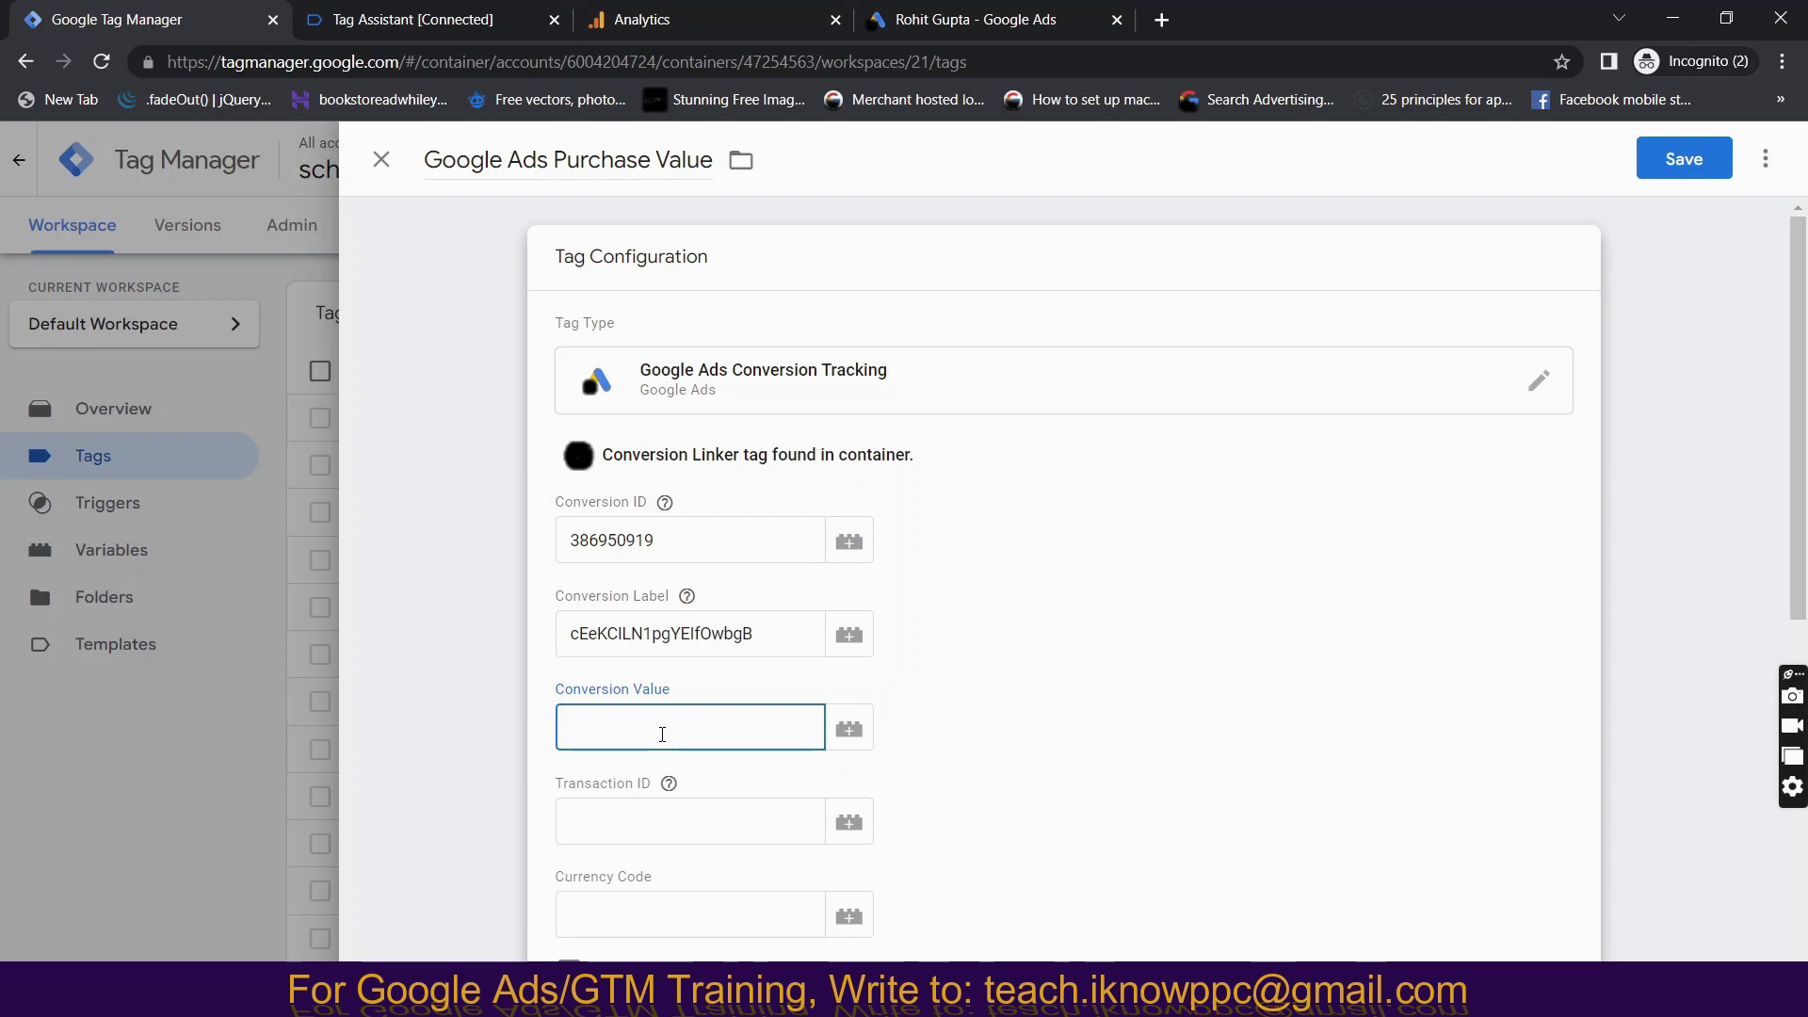
click(849, 744)
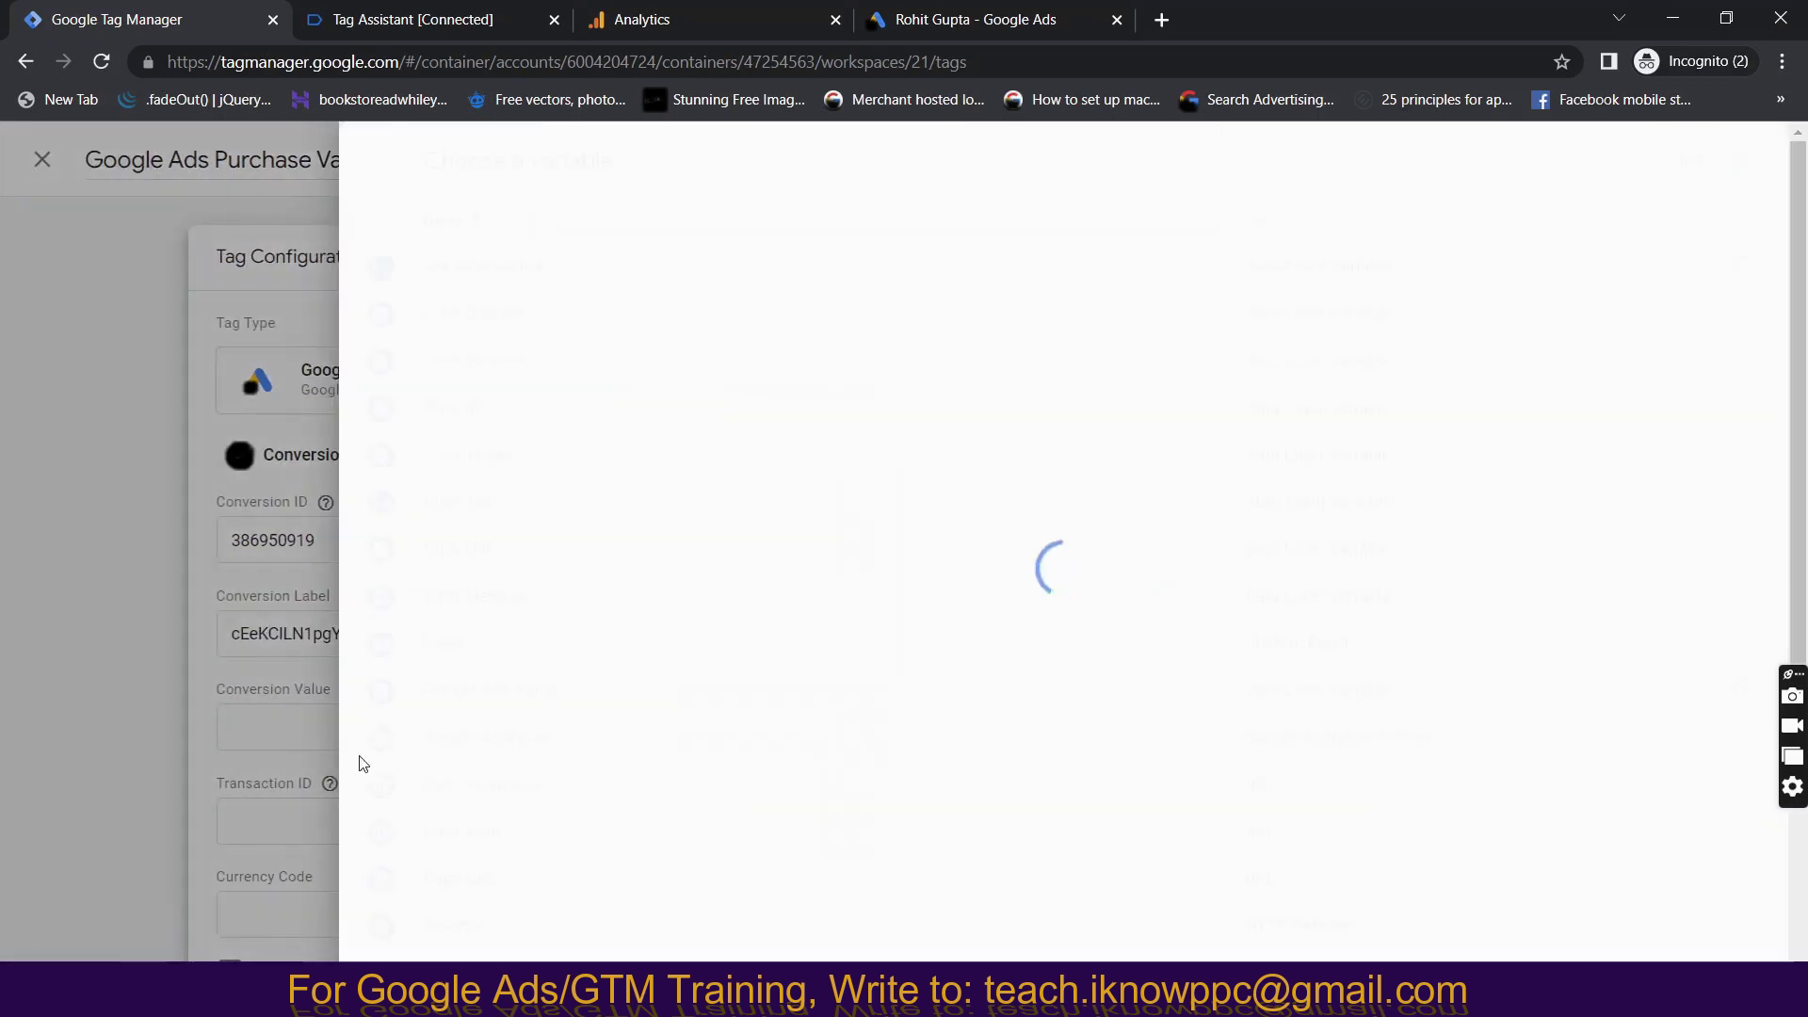
scroll(565, 779, down, 2)
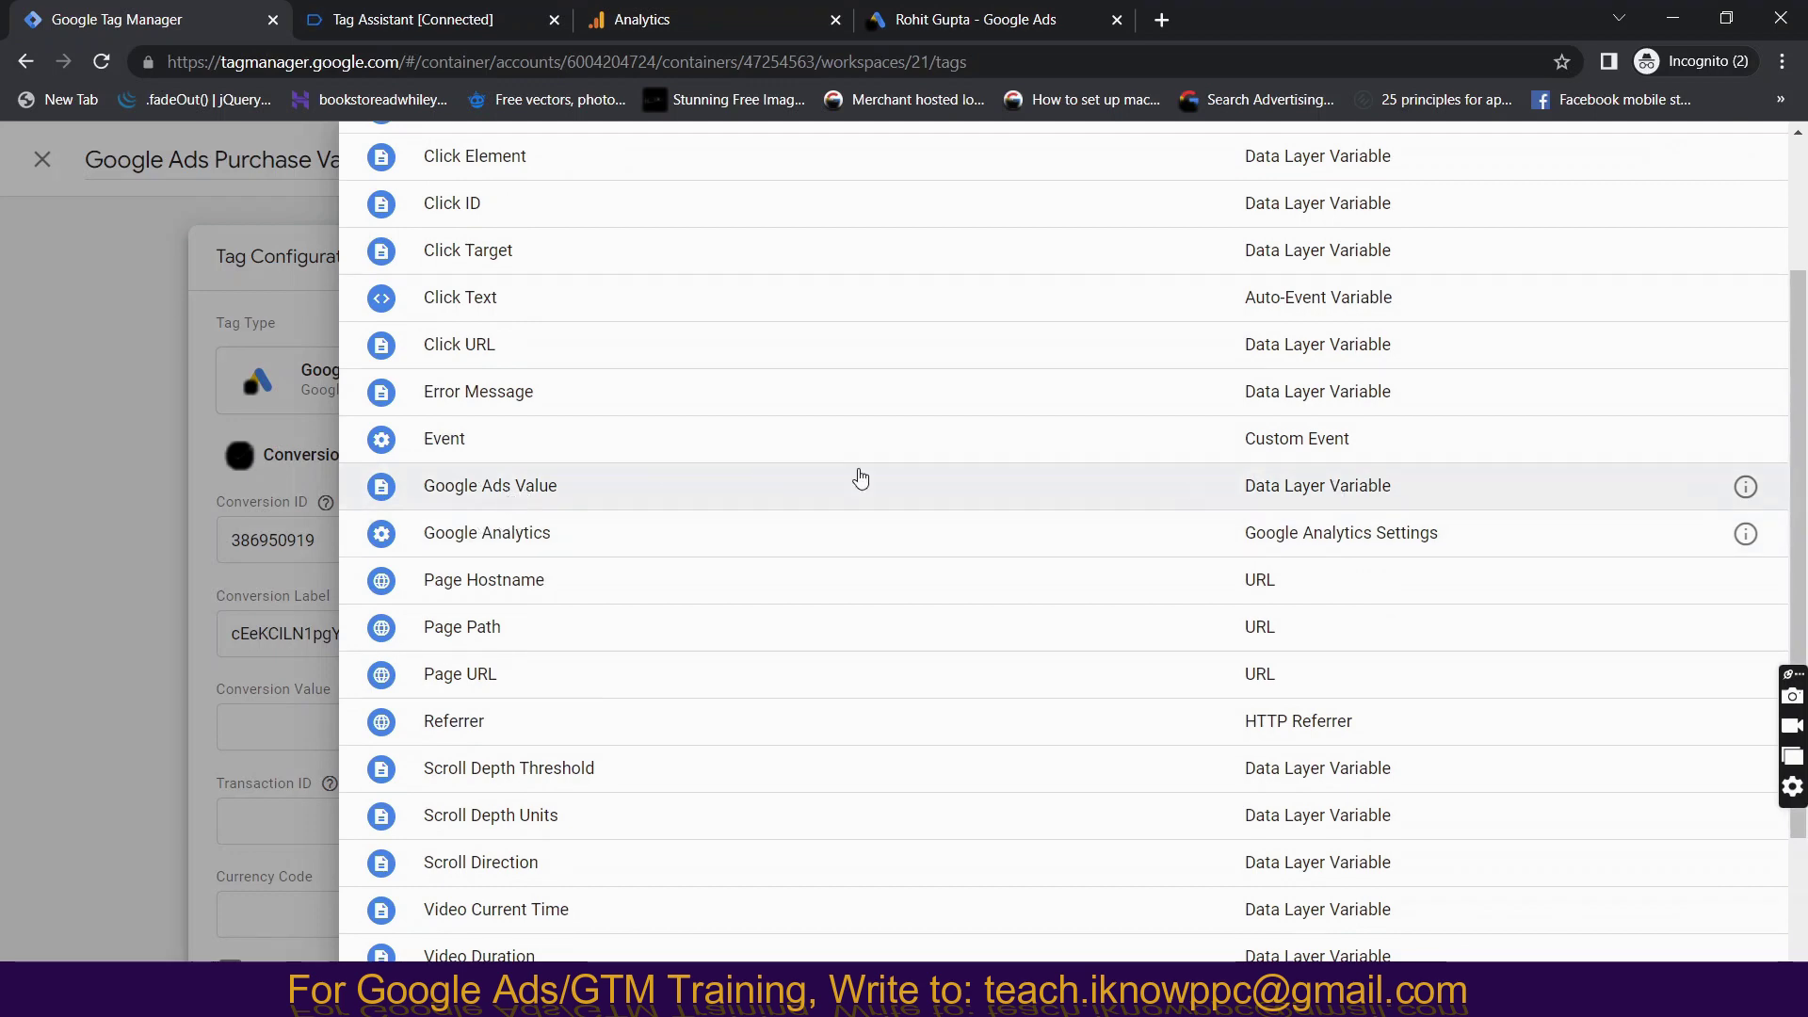
click(635, 497)
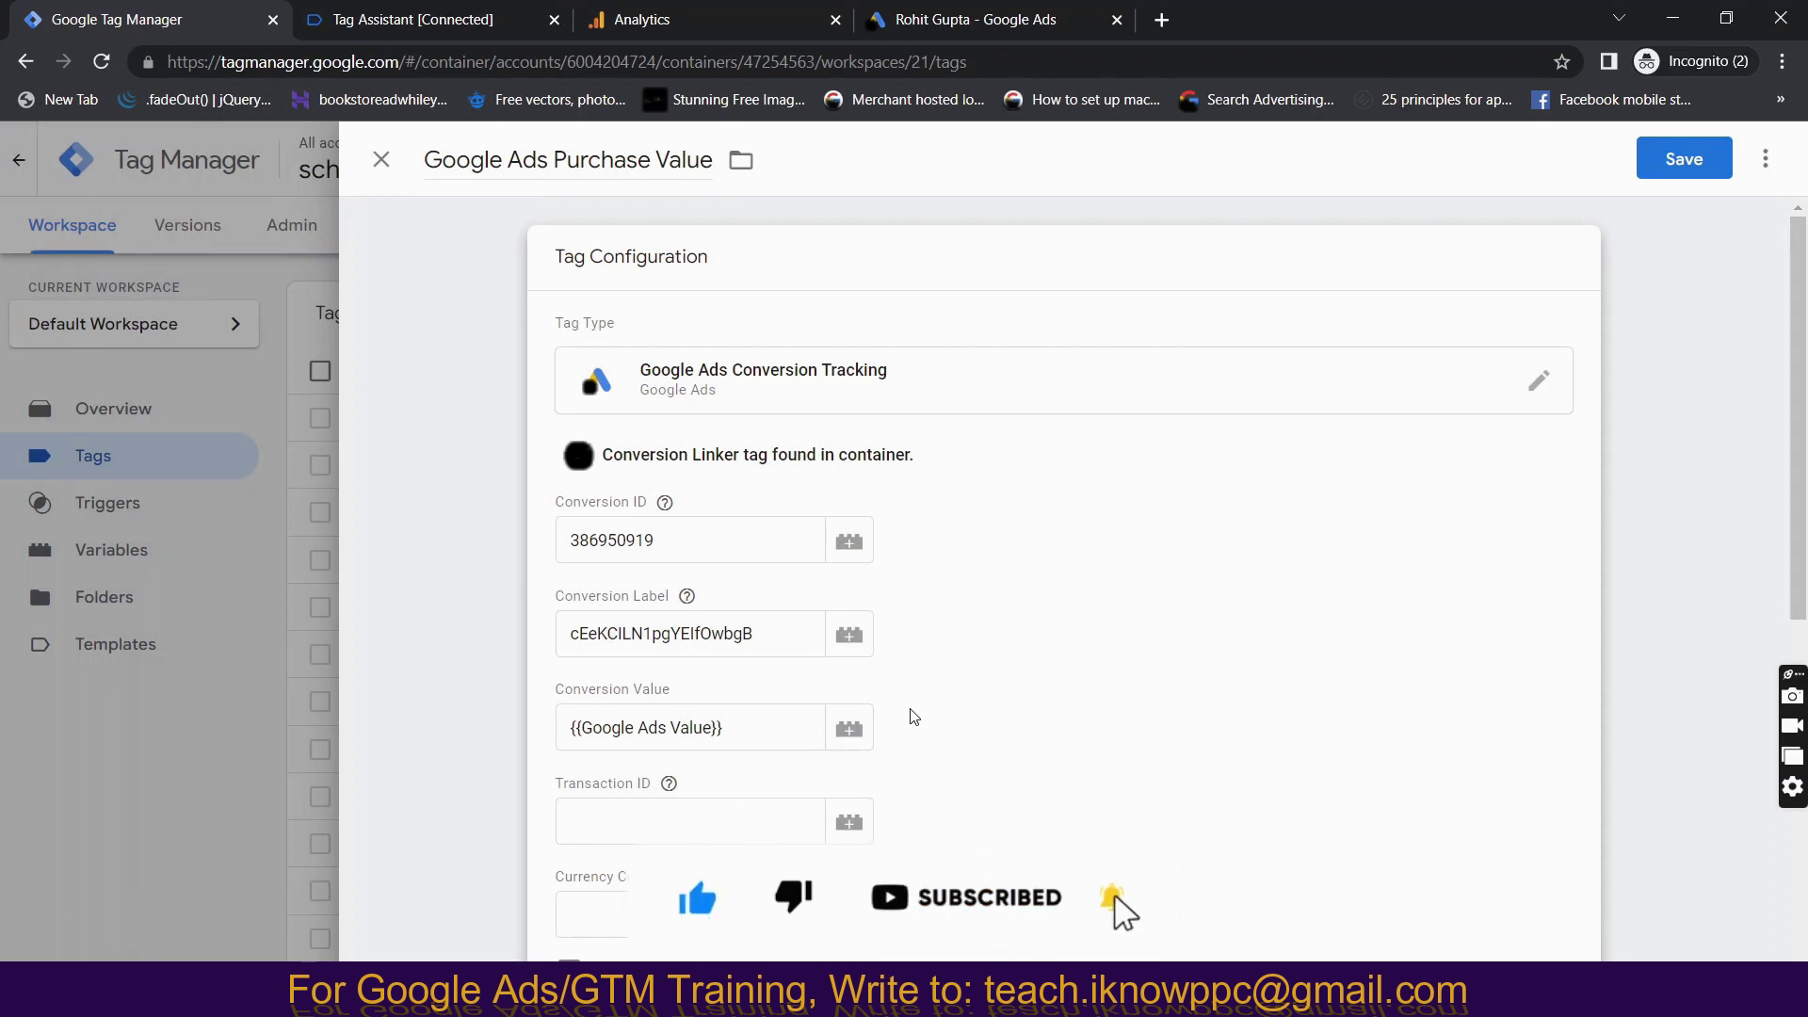
Start a new firing trigger for the Google Ads Purchase Value tag instead of using an existing one.
scroll(650, 730, down, 1)
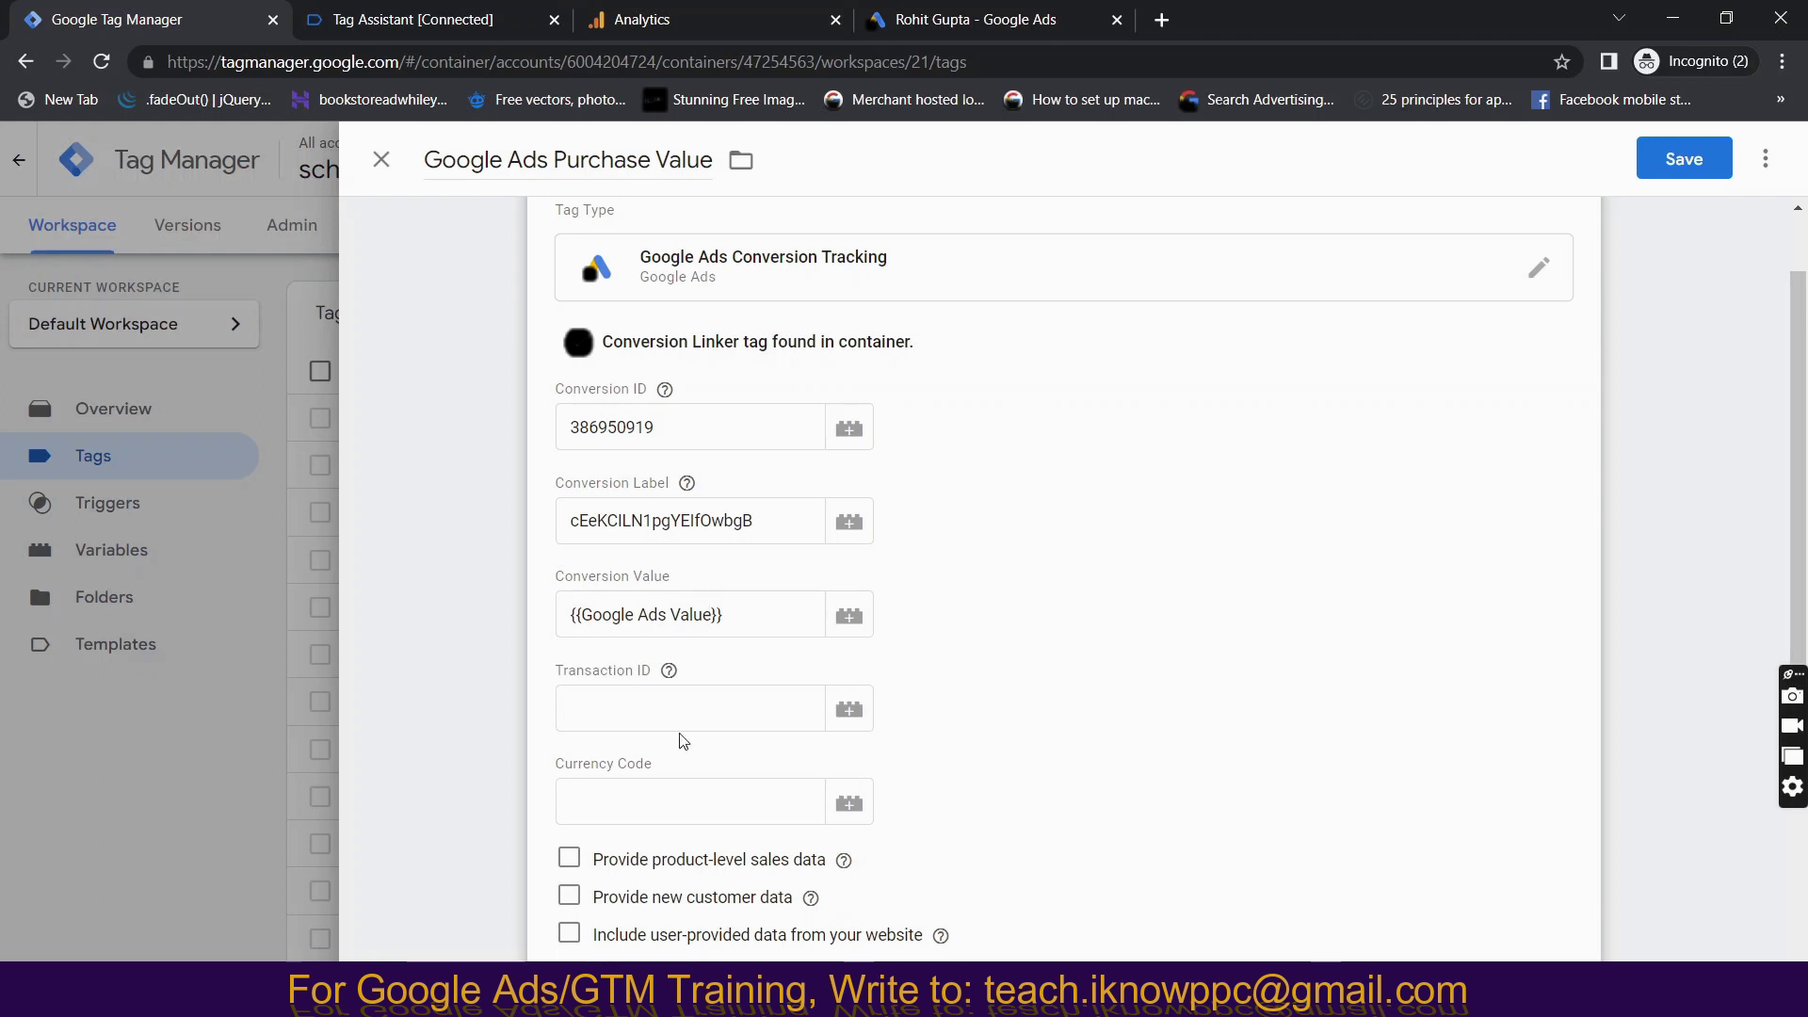
scroll(929, 730, down, 2)
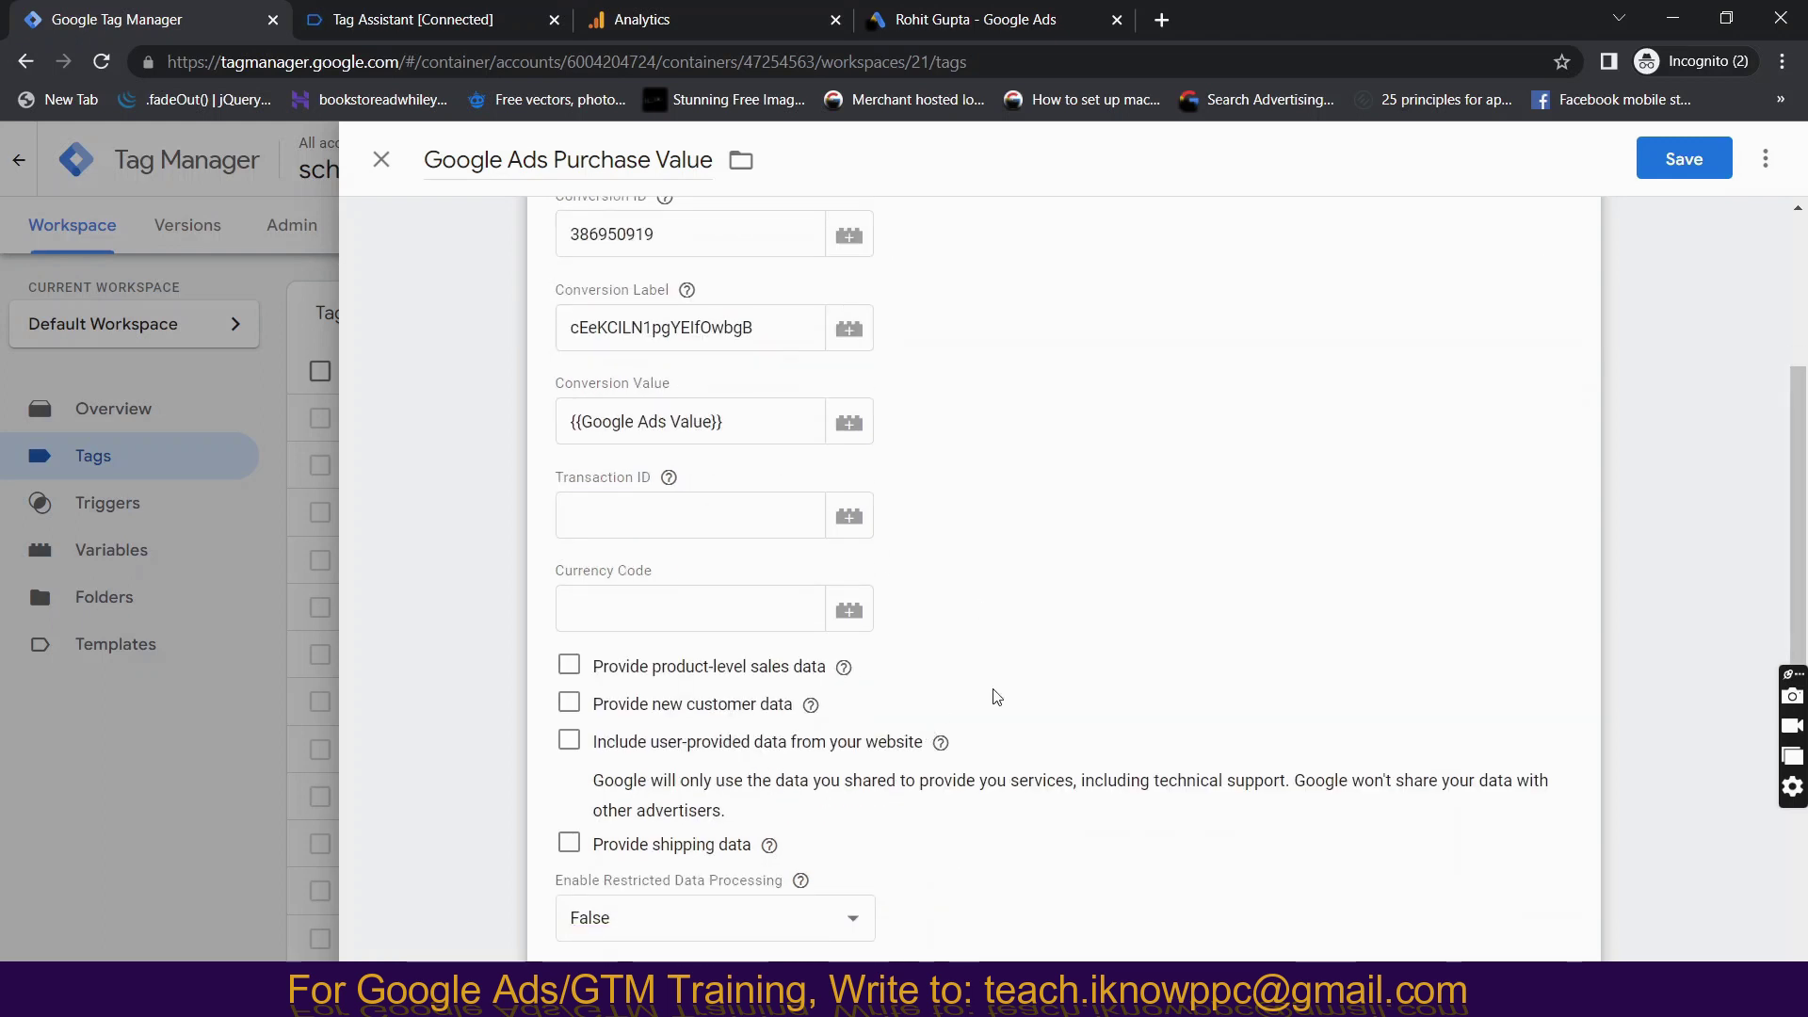
scroll(1169, 538, down, 5)
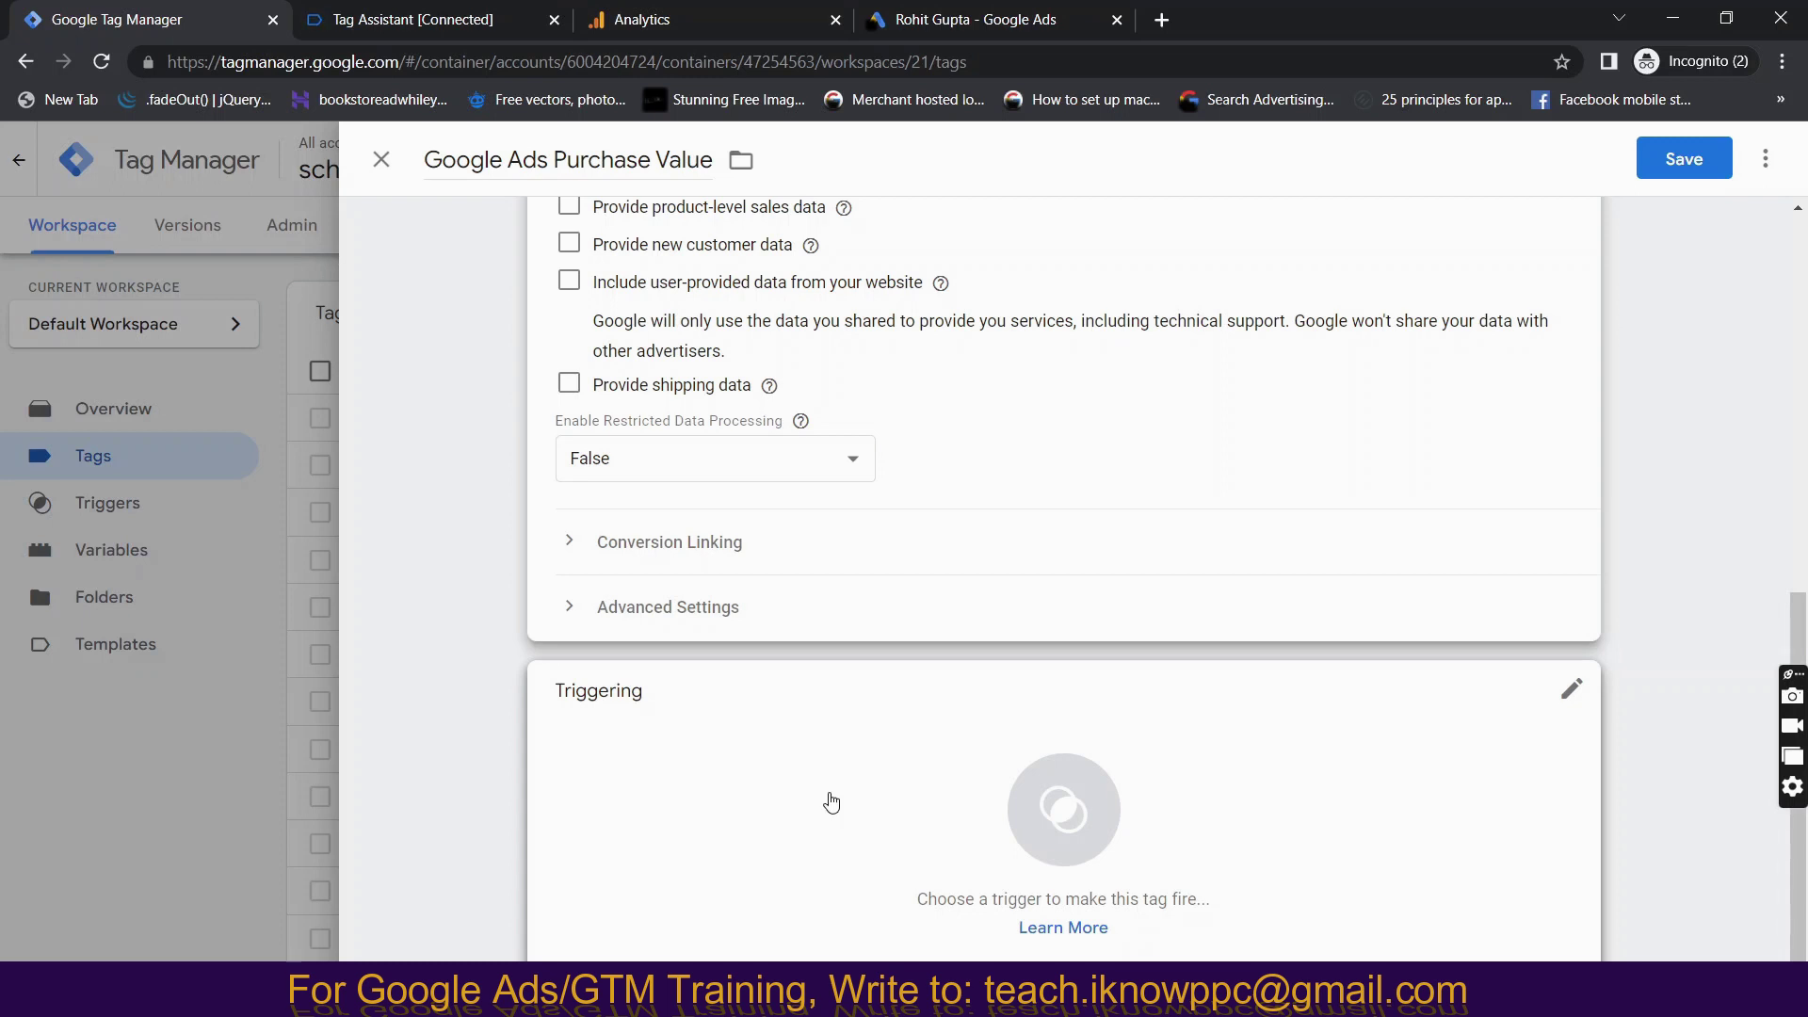
click(830, 799)
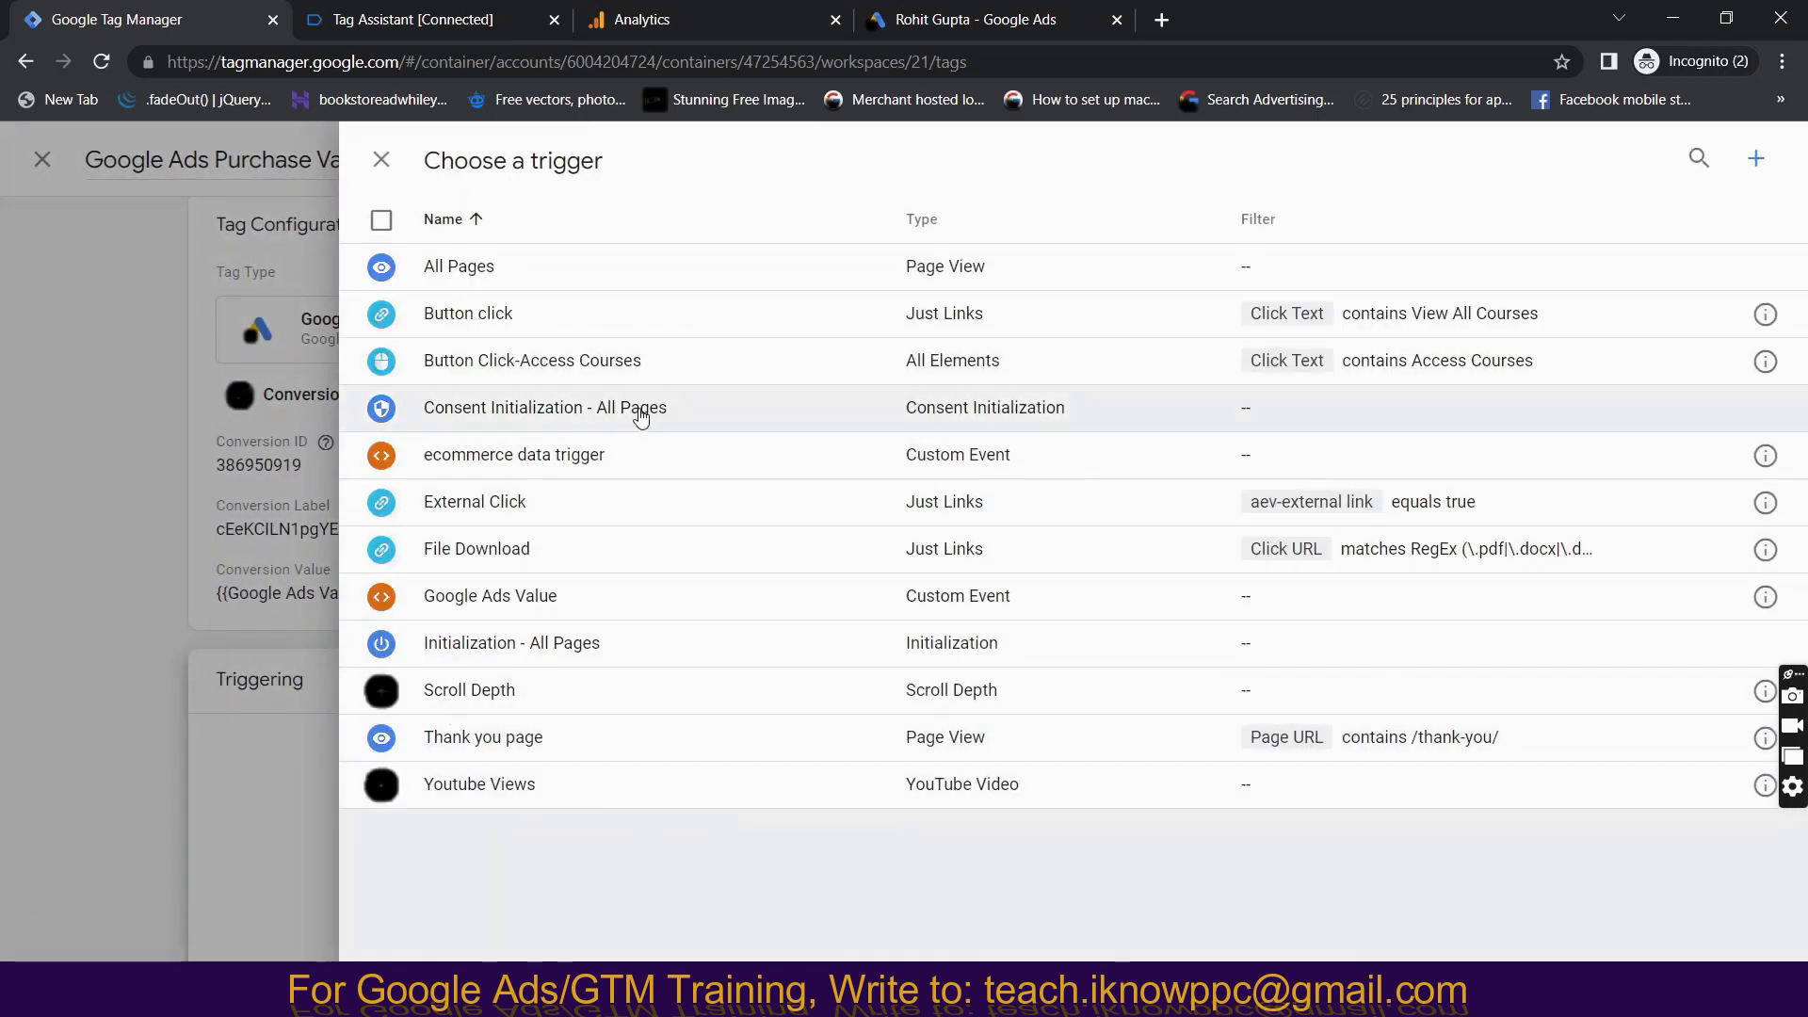
click(382, 597)
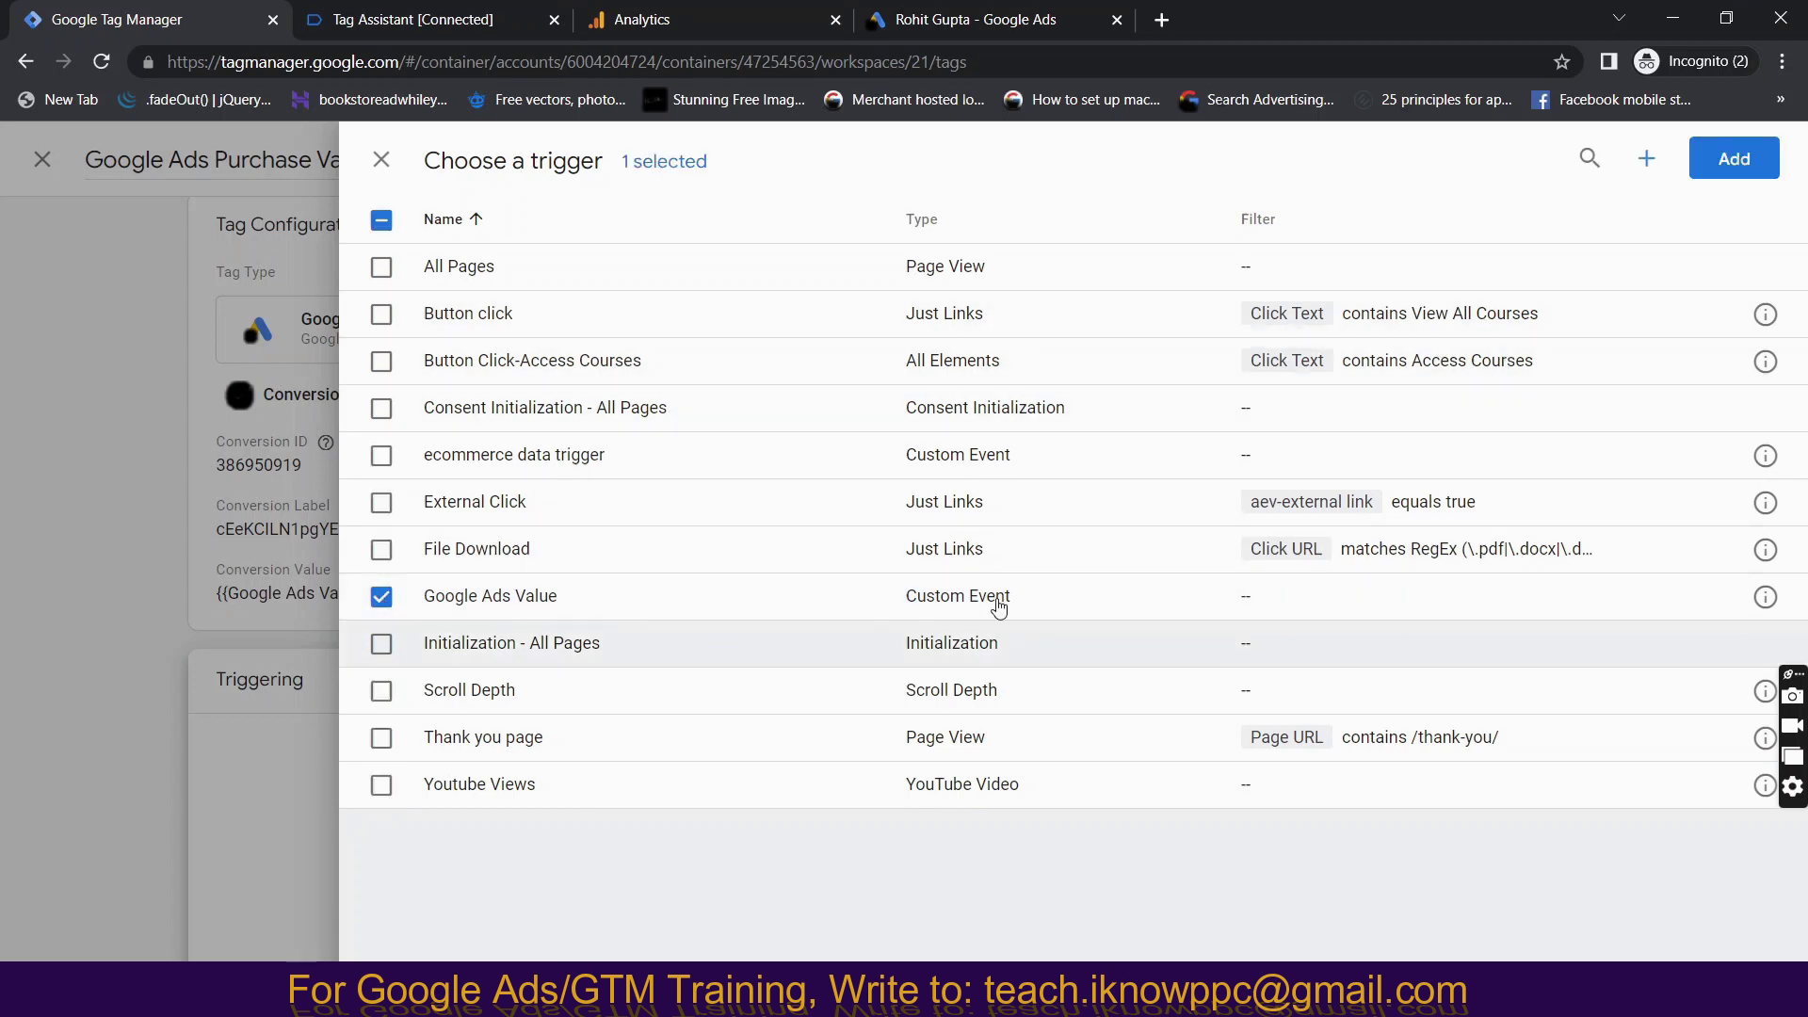
click(381, 597)
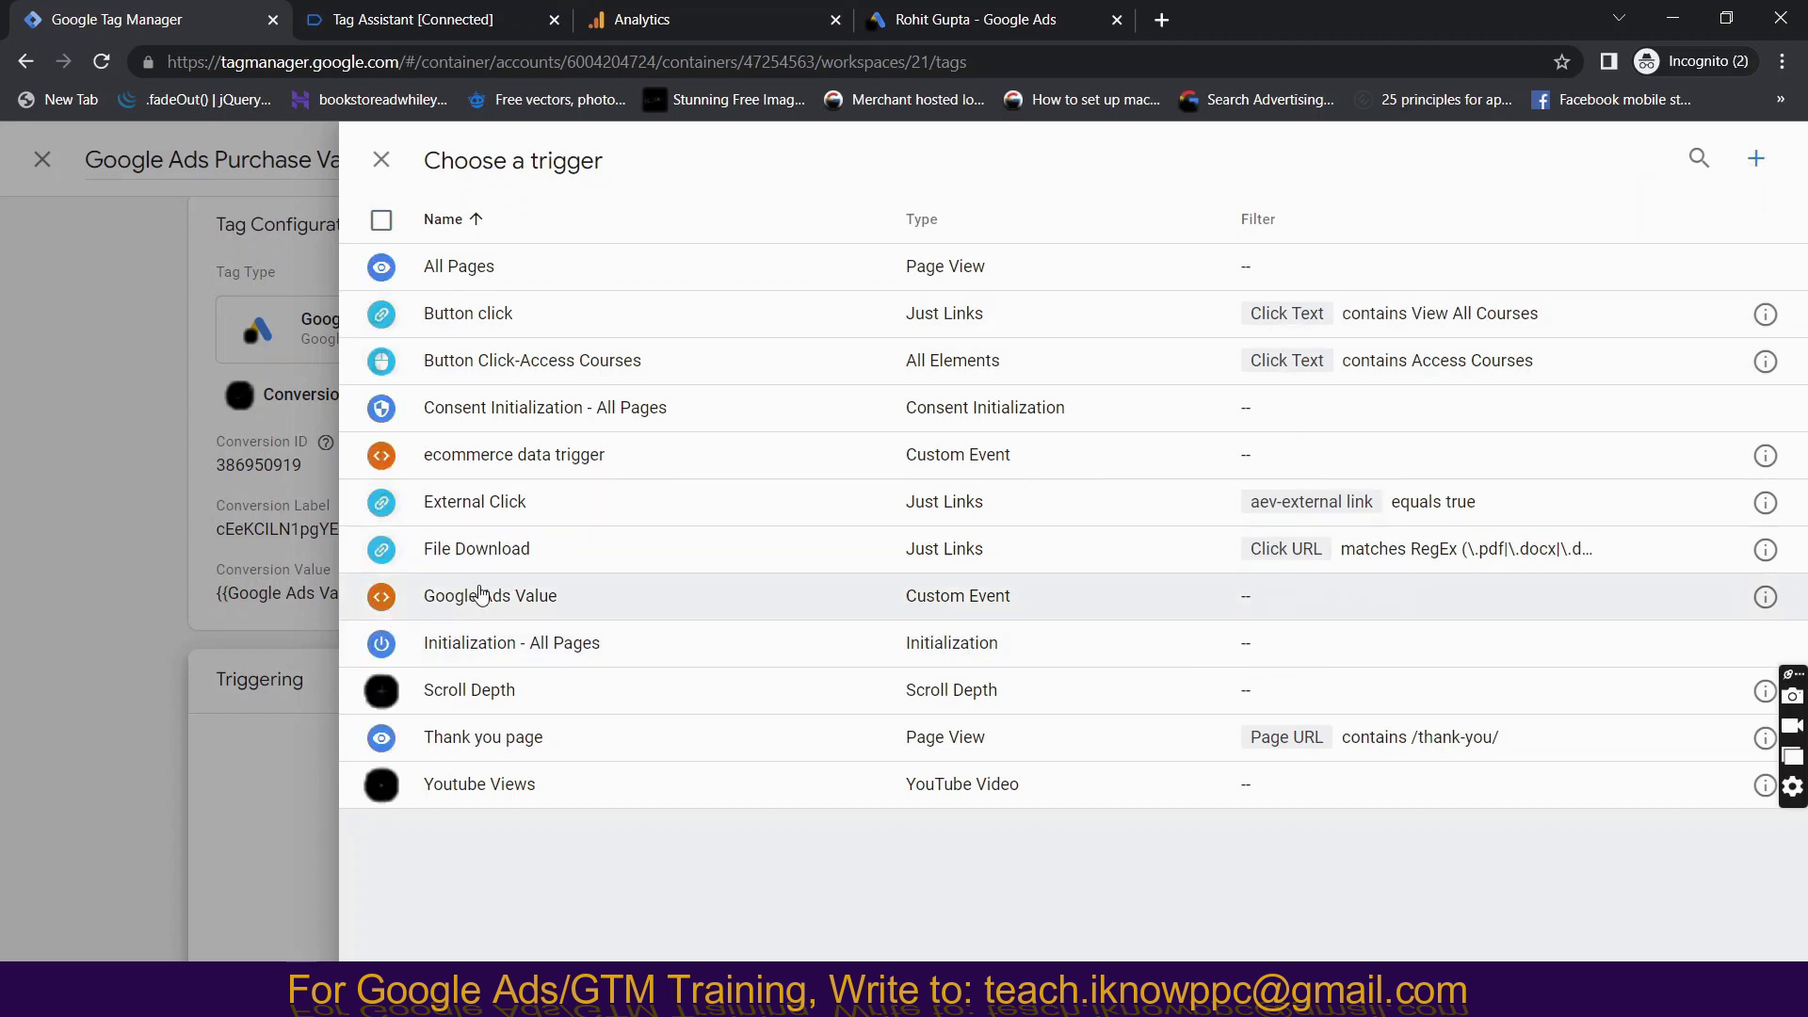
click(1743, 176)
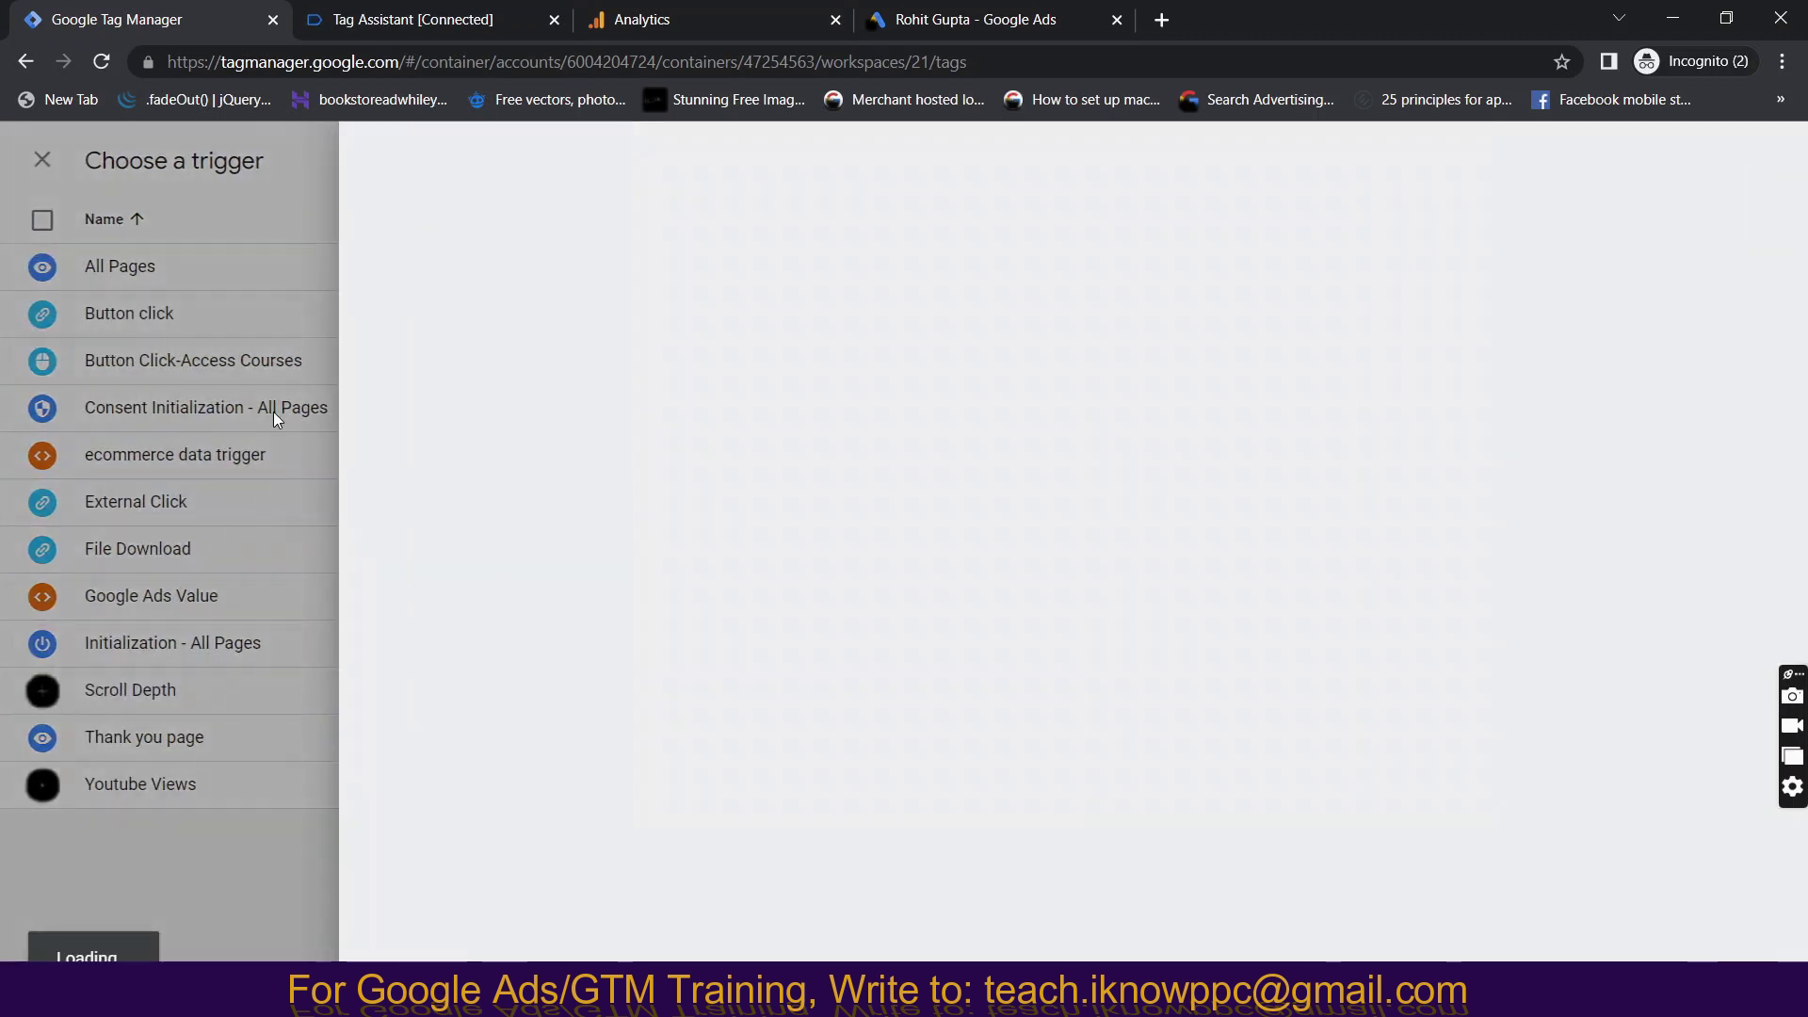
Name the new trigger Google Ads Purchase Value Trigger.
click(559, 167)
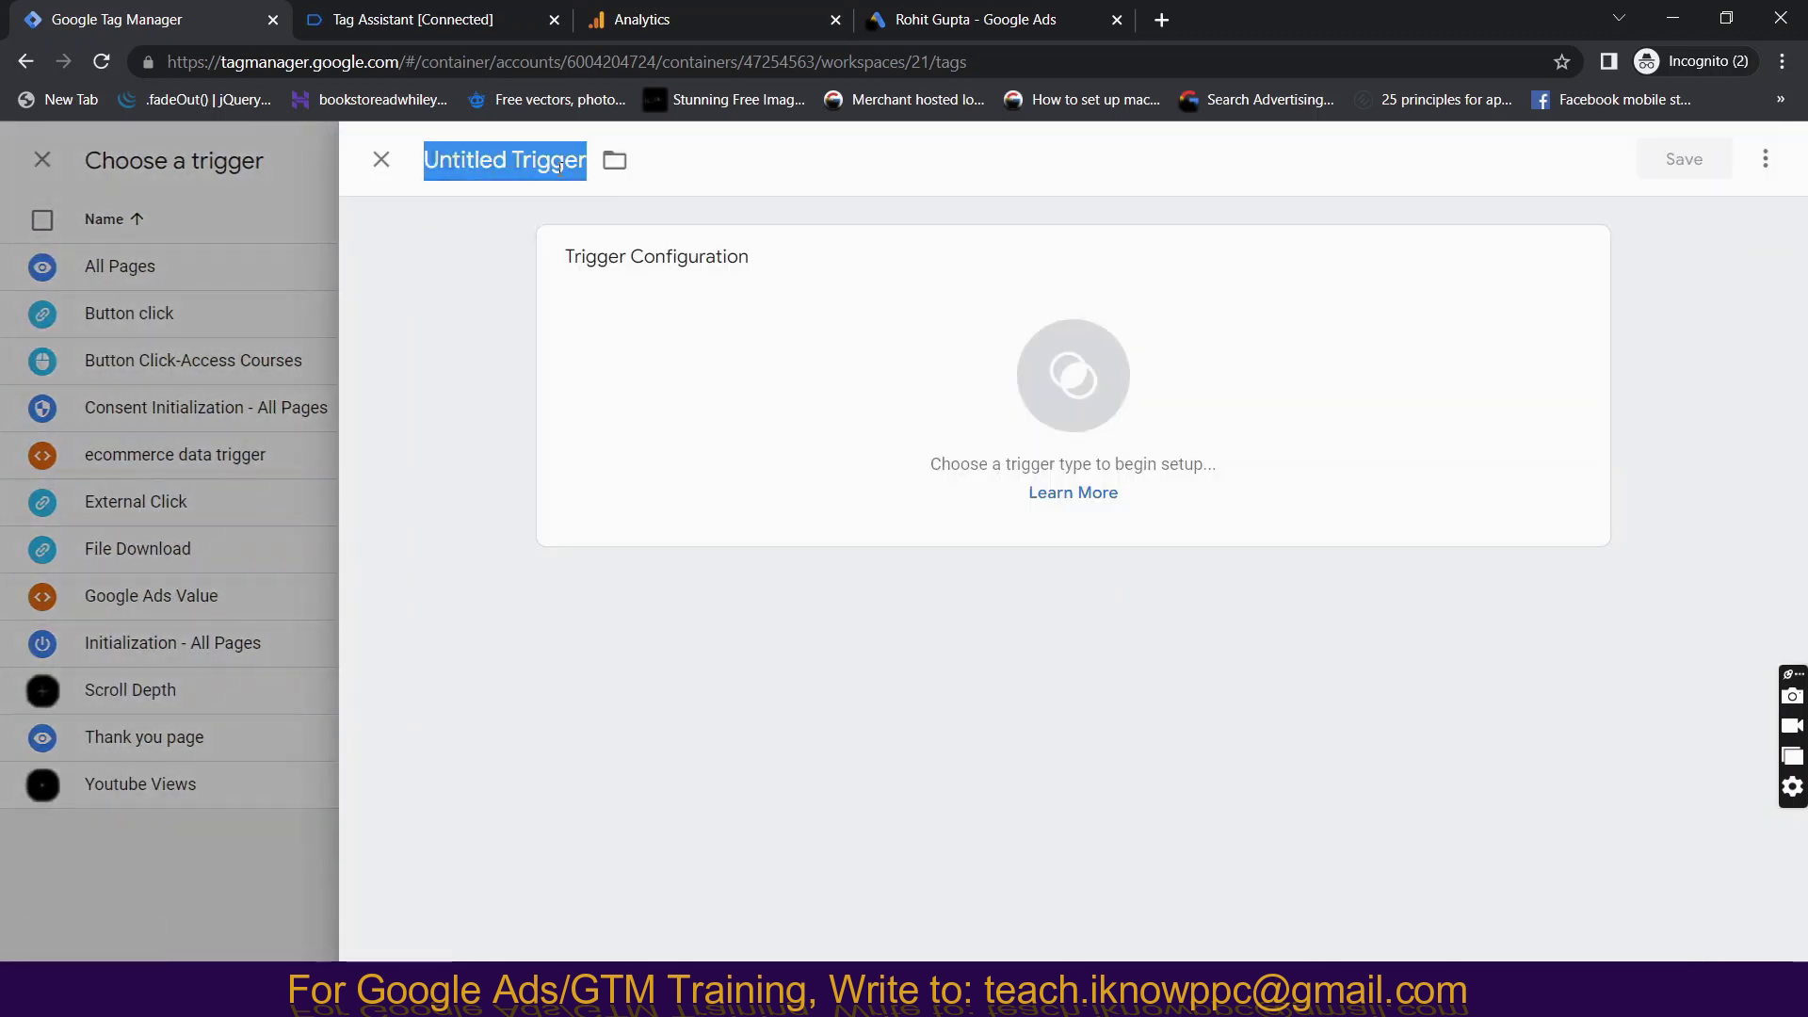
text(Google Ads)
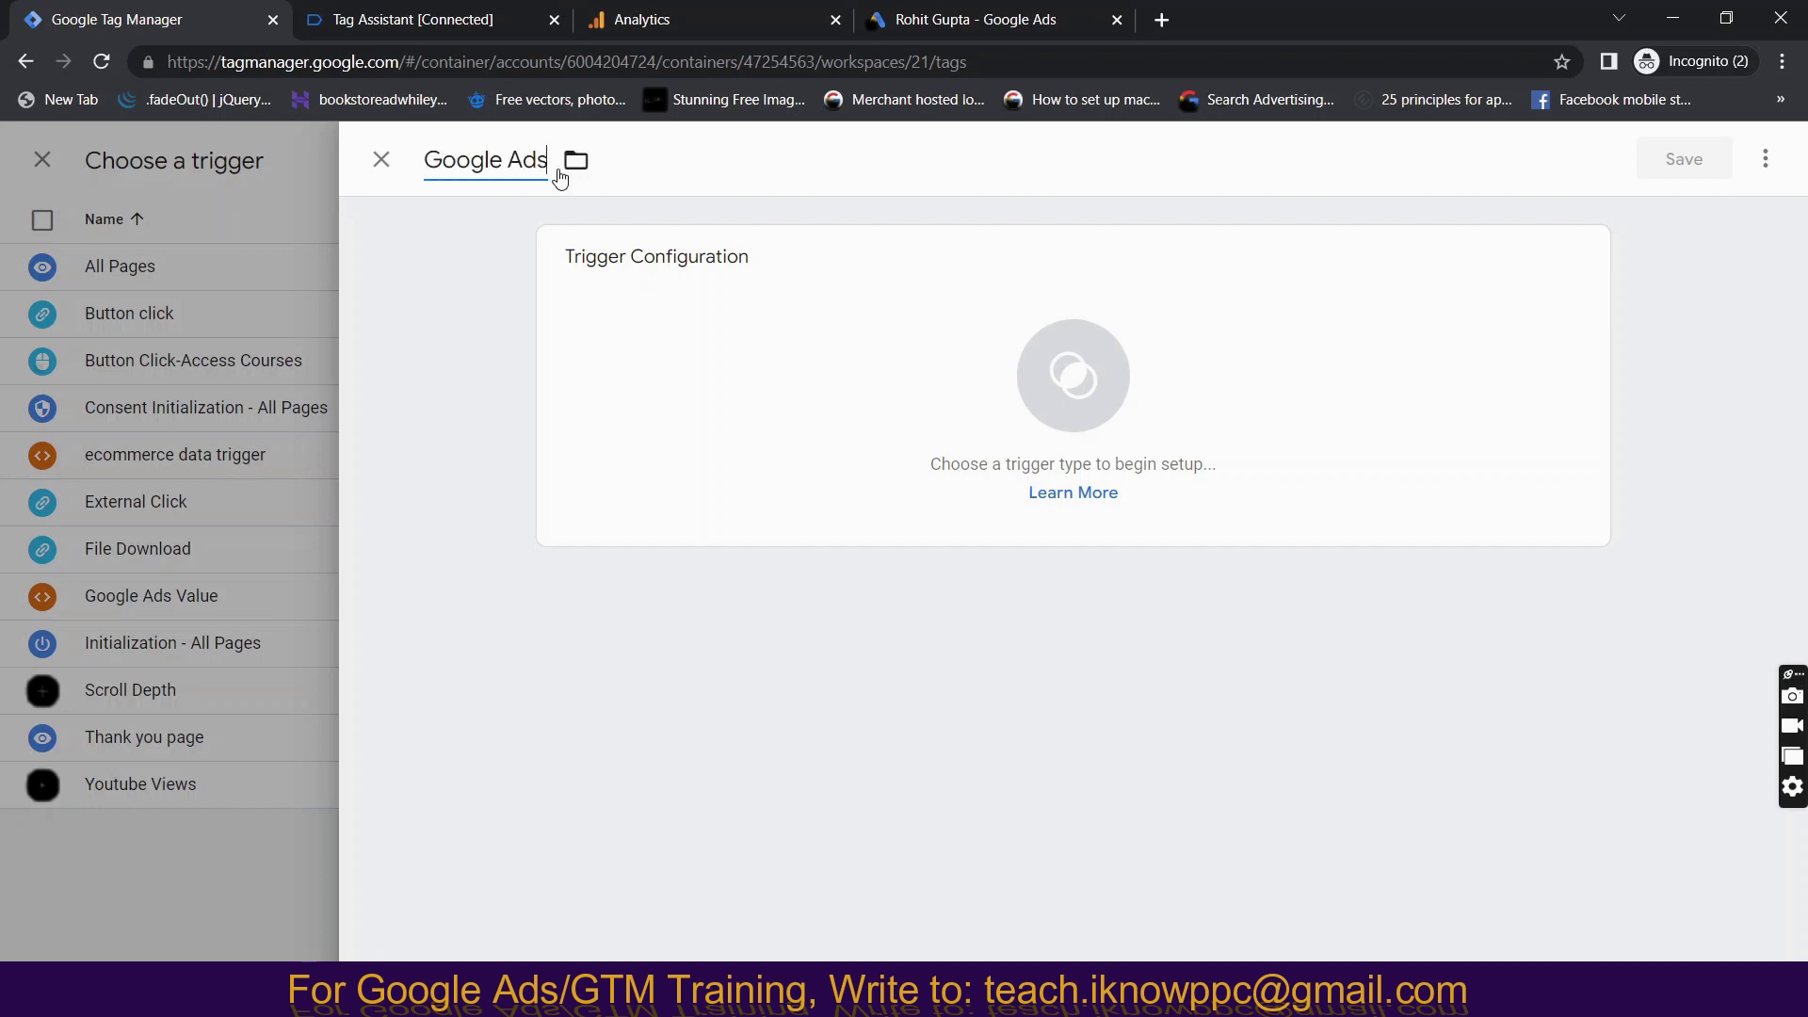
text( Purchase Vau)
text(e)
key(BackSpace)
key(BackSpace)
text(e)
key(BackSpace)
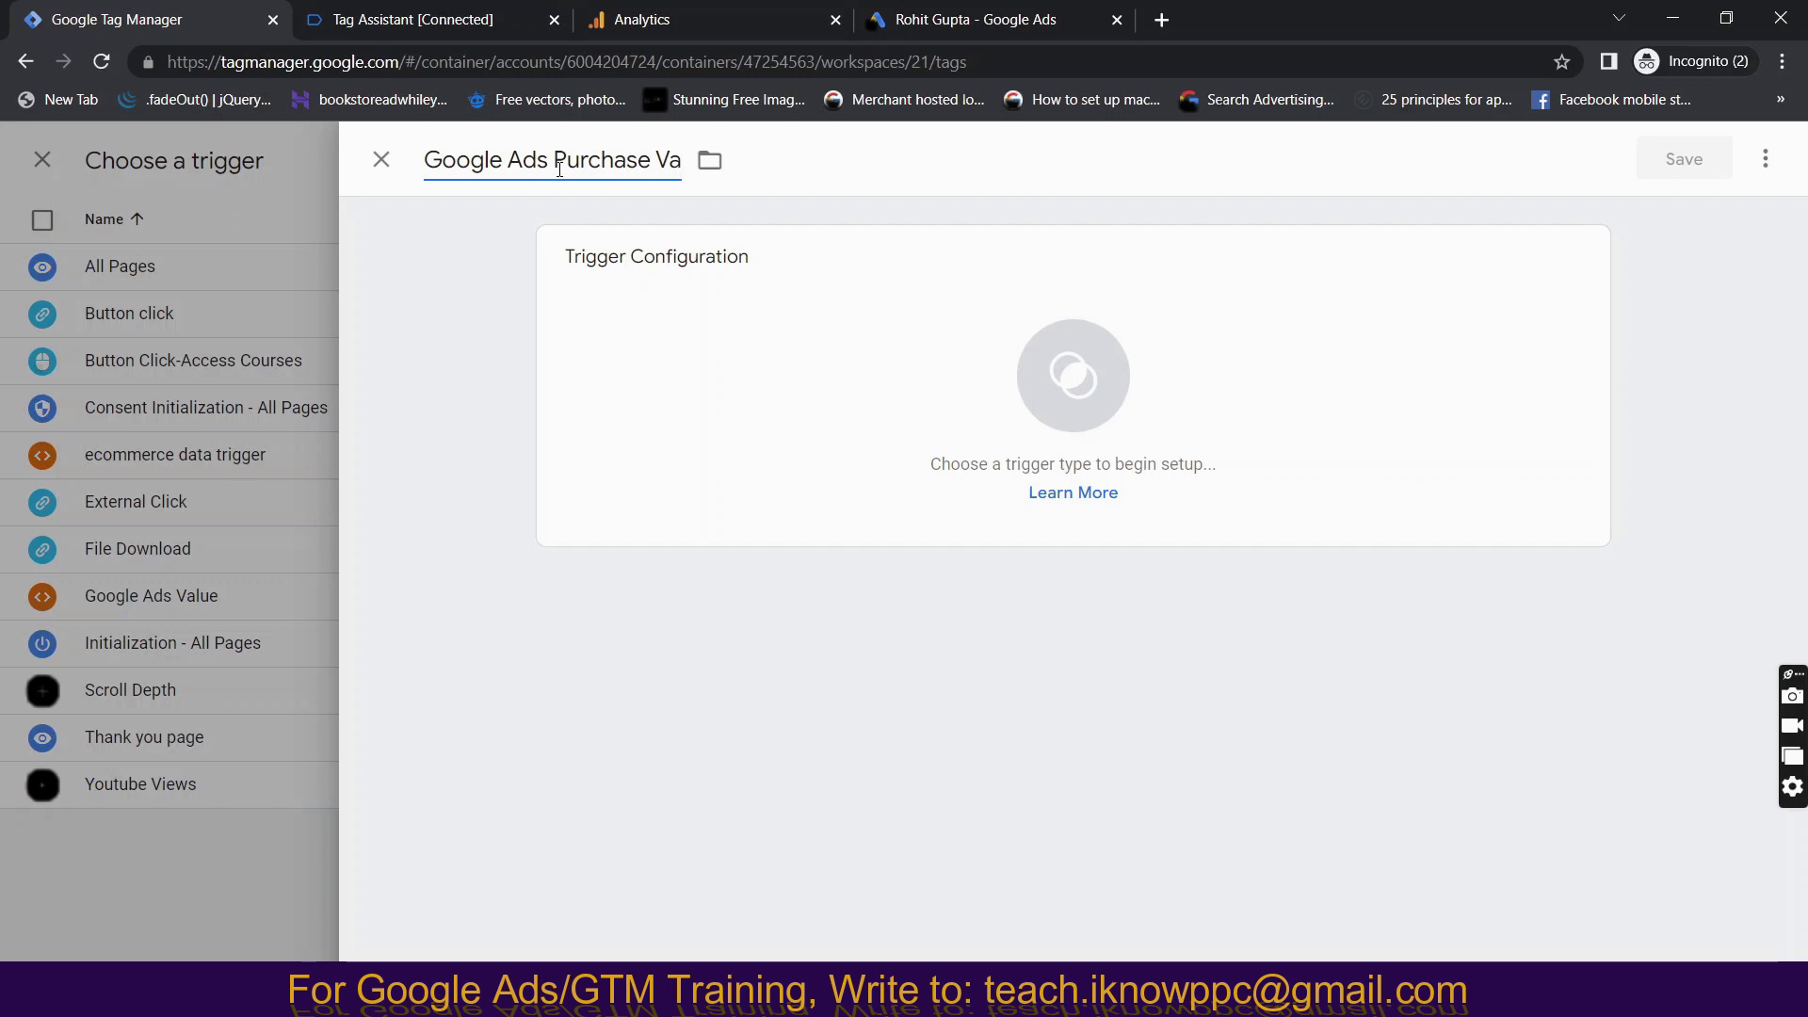
text(lue Tri)
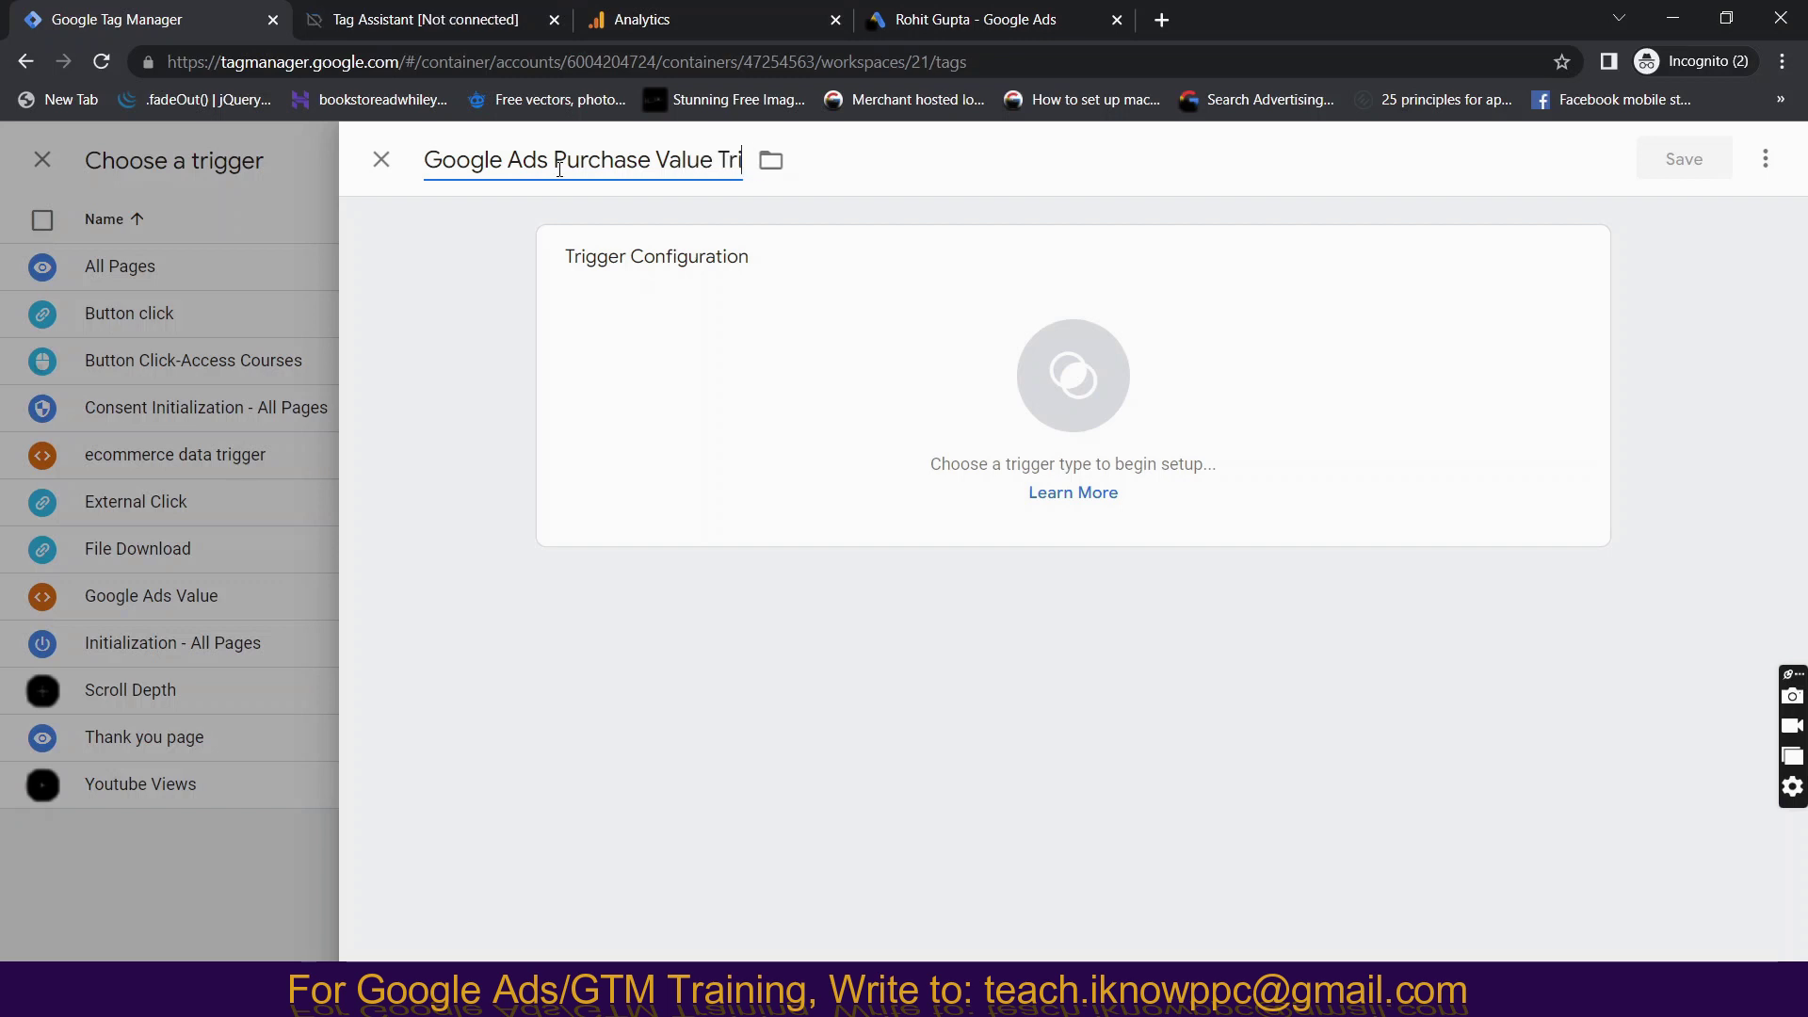
text(gger)
Set the new trigger's type to Custom Event.
click(936, 352)
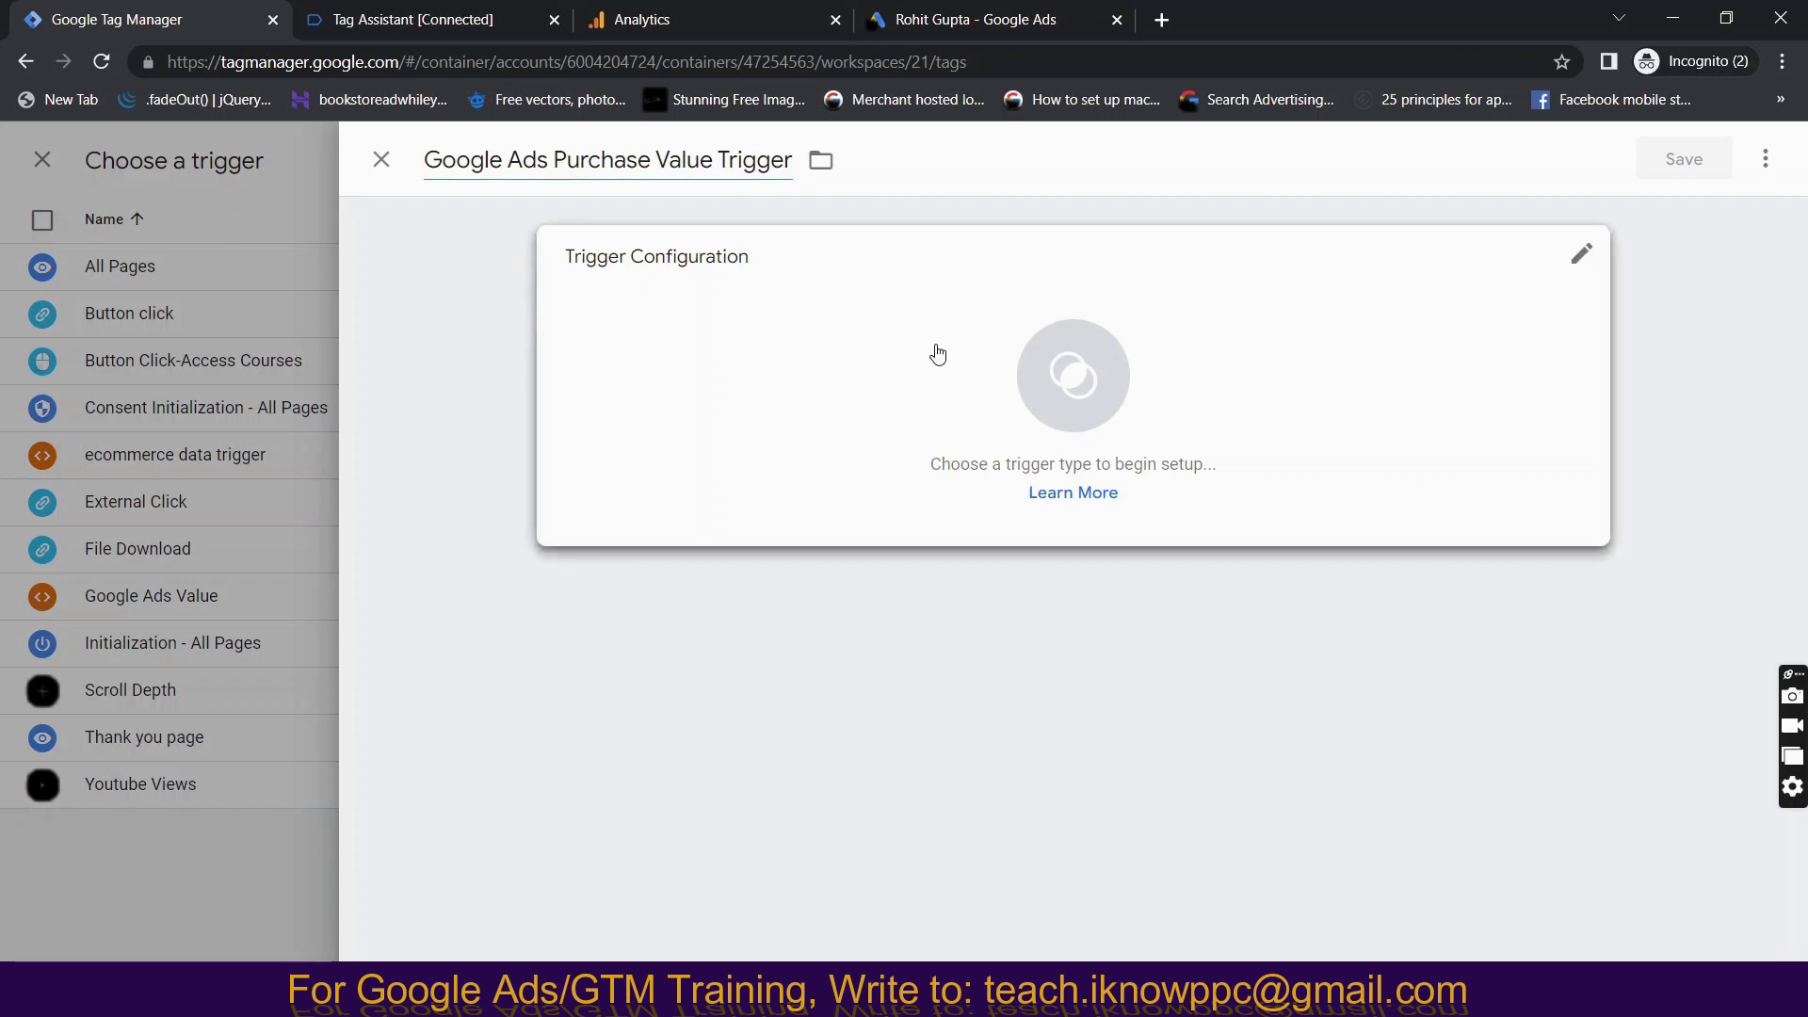
scroll(1227, 638, down, 5)
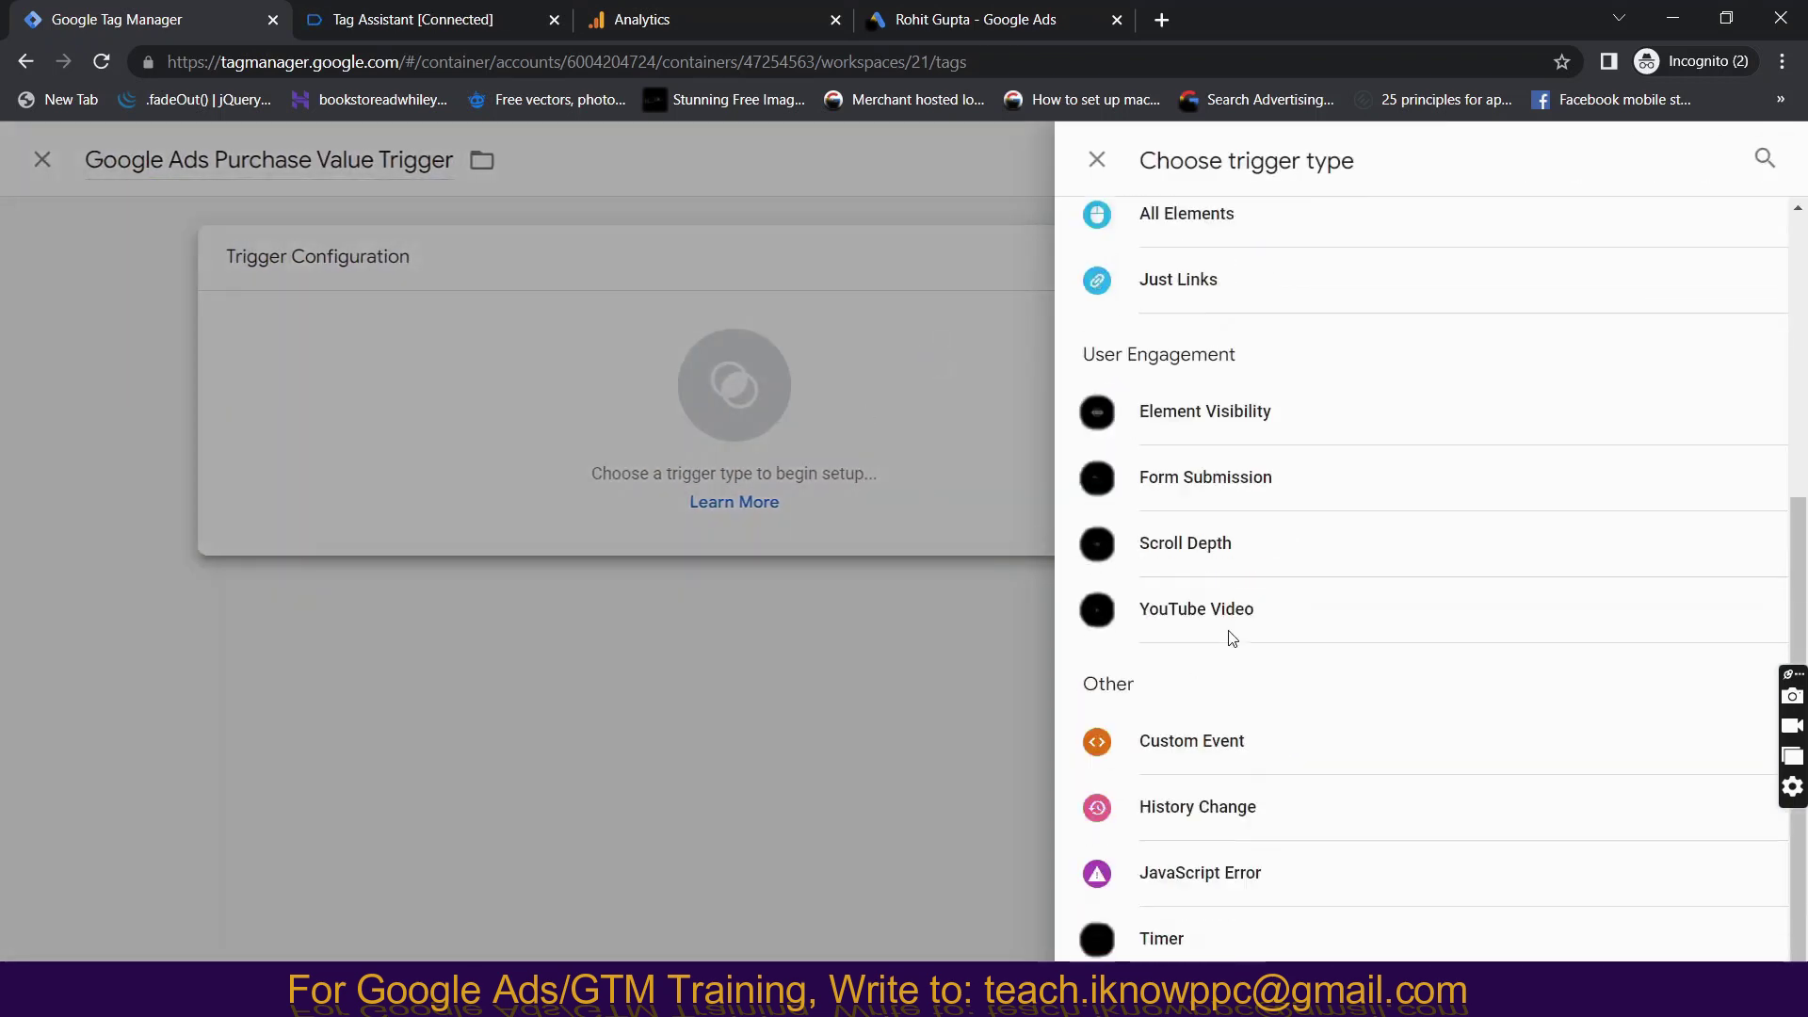
click(1184, 743)
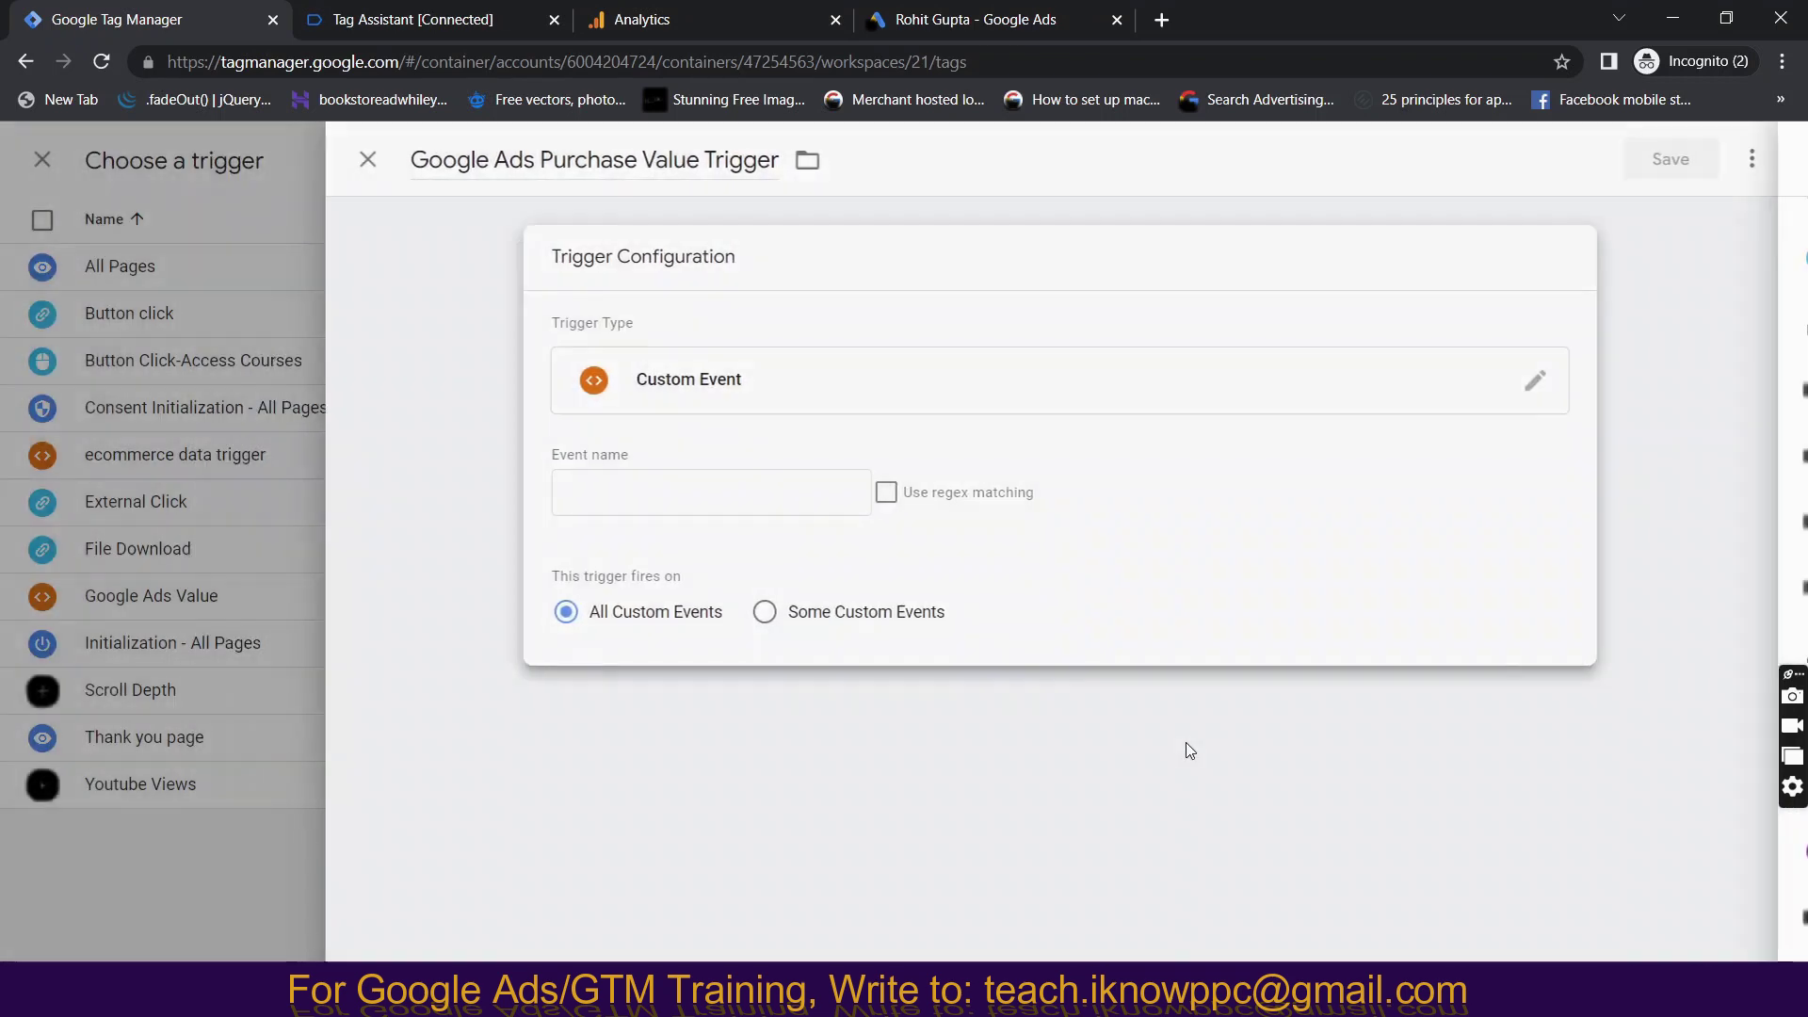
Enter purchase, copied from the event in Tag Assistant, as the trigger's Event name in Tag Manager, and save the trigger and the tag.
click(655, 486)
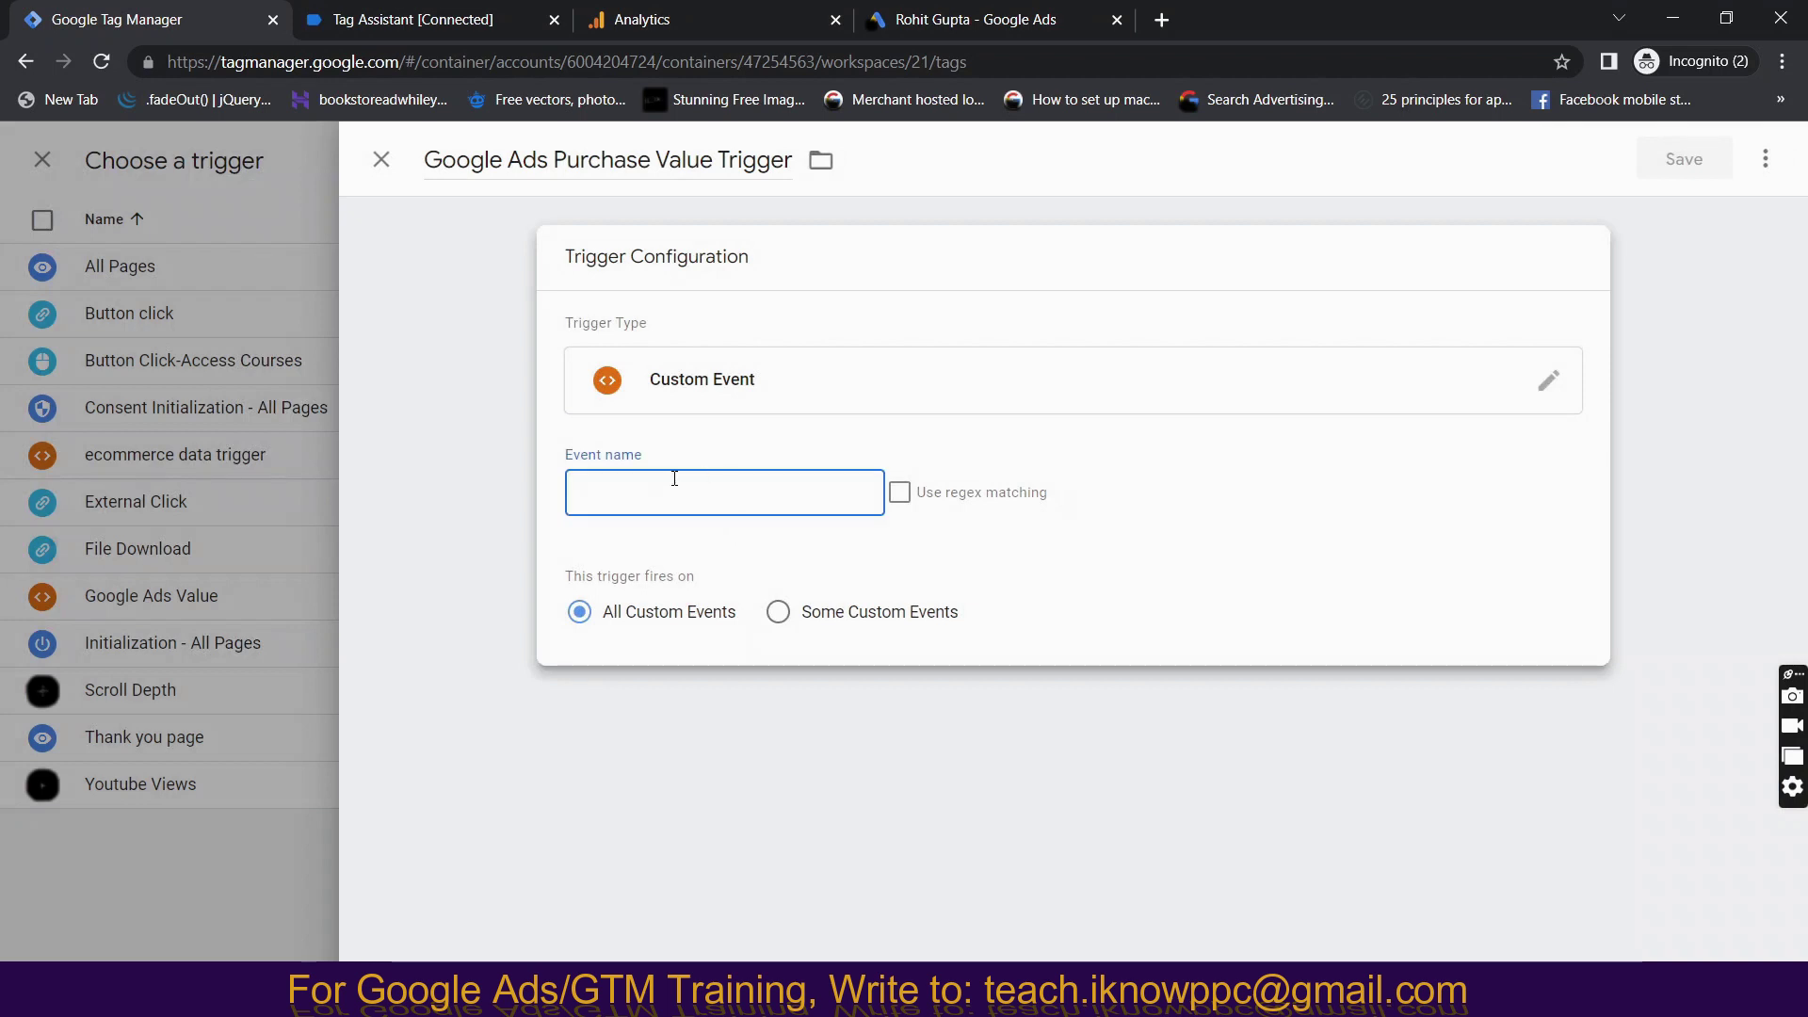
click(413, 19)
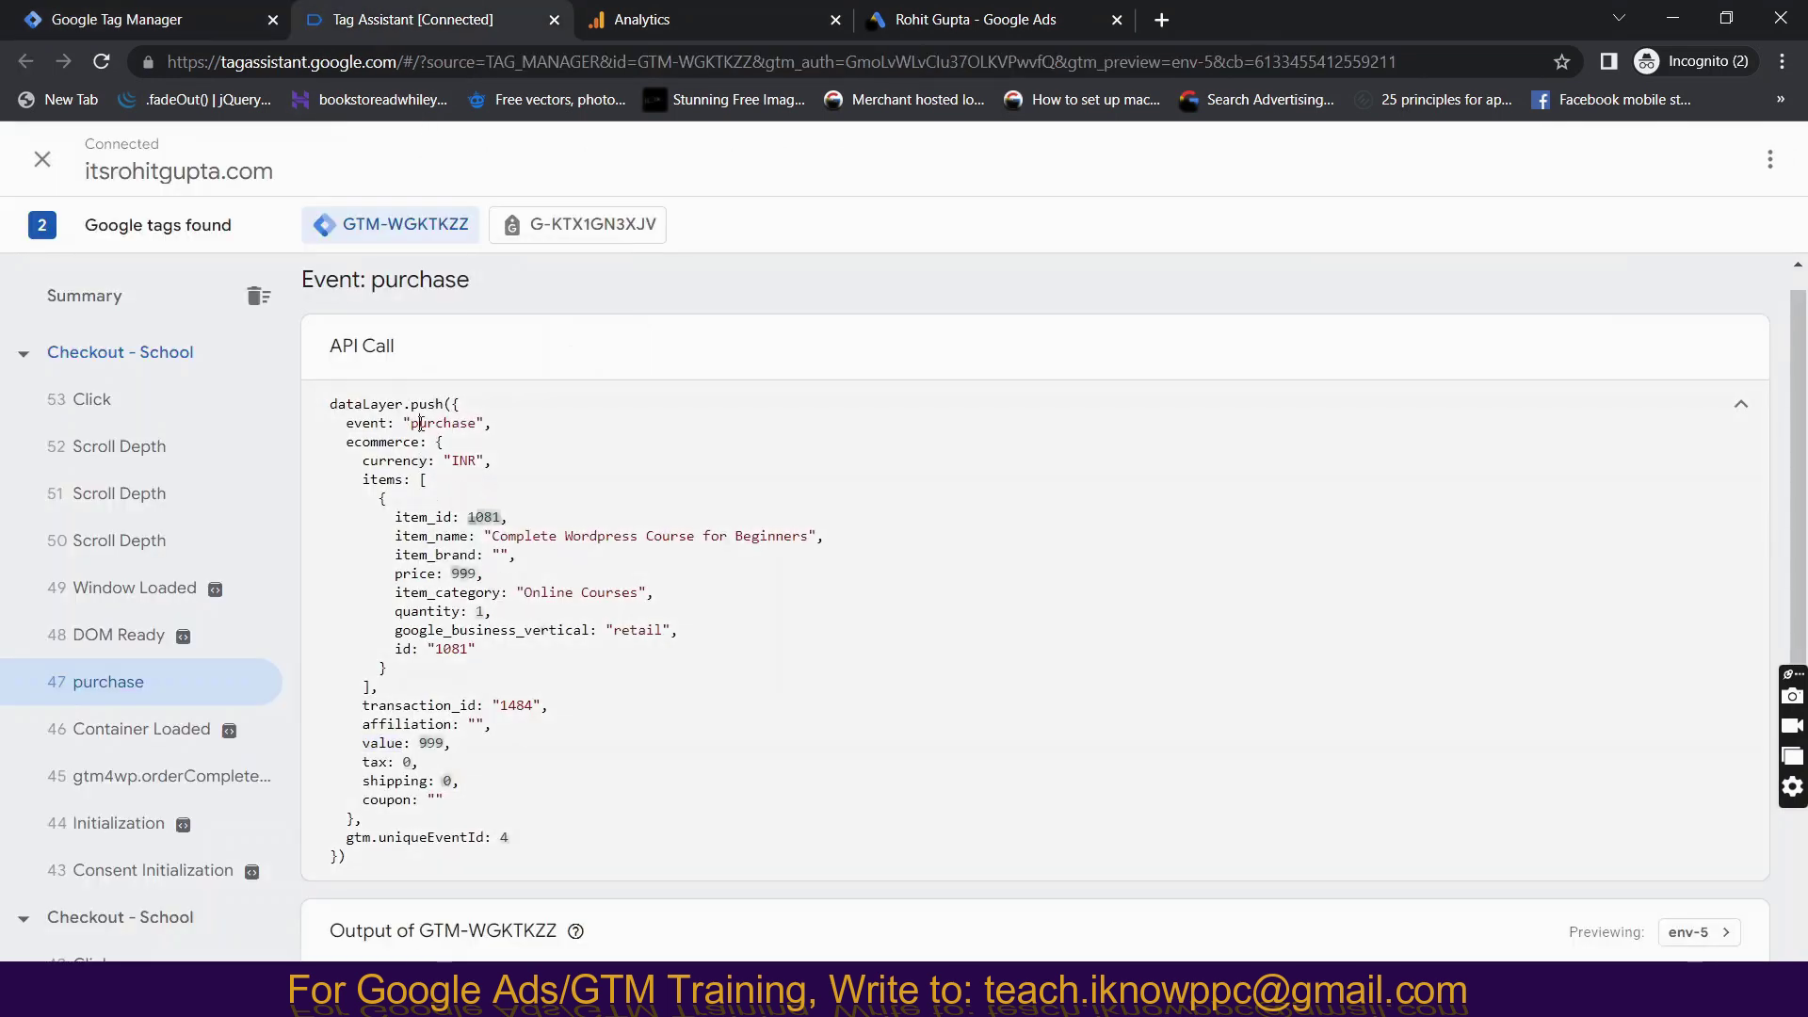
double_click(418, 424)
key(ctrl+c)
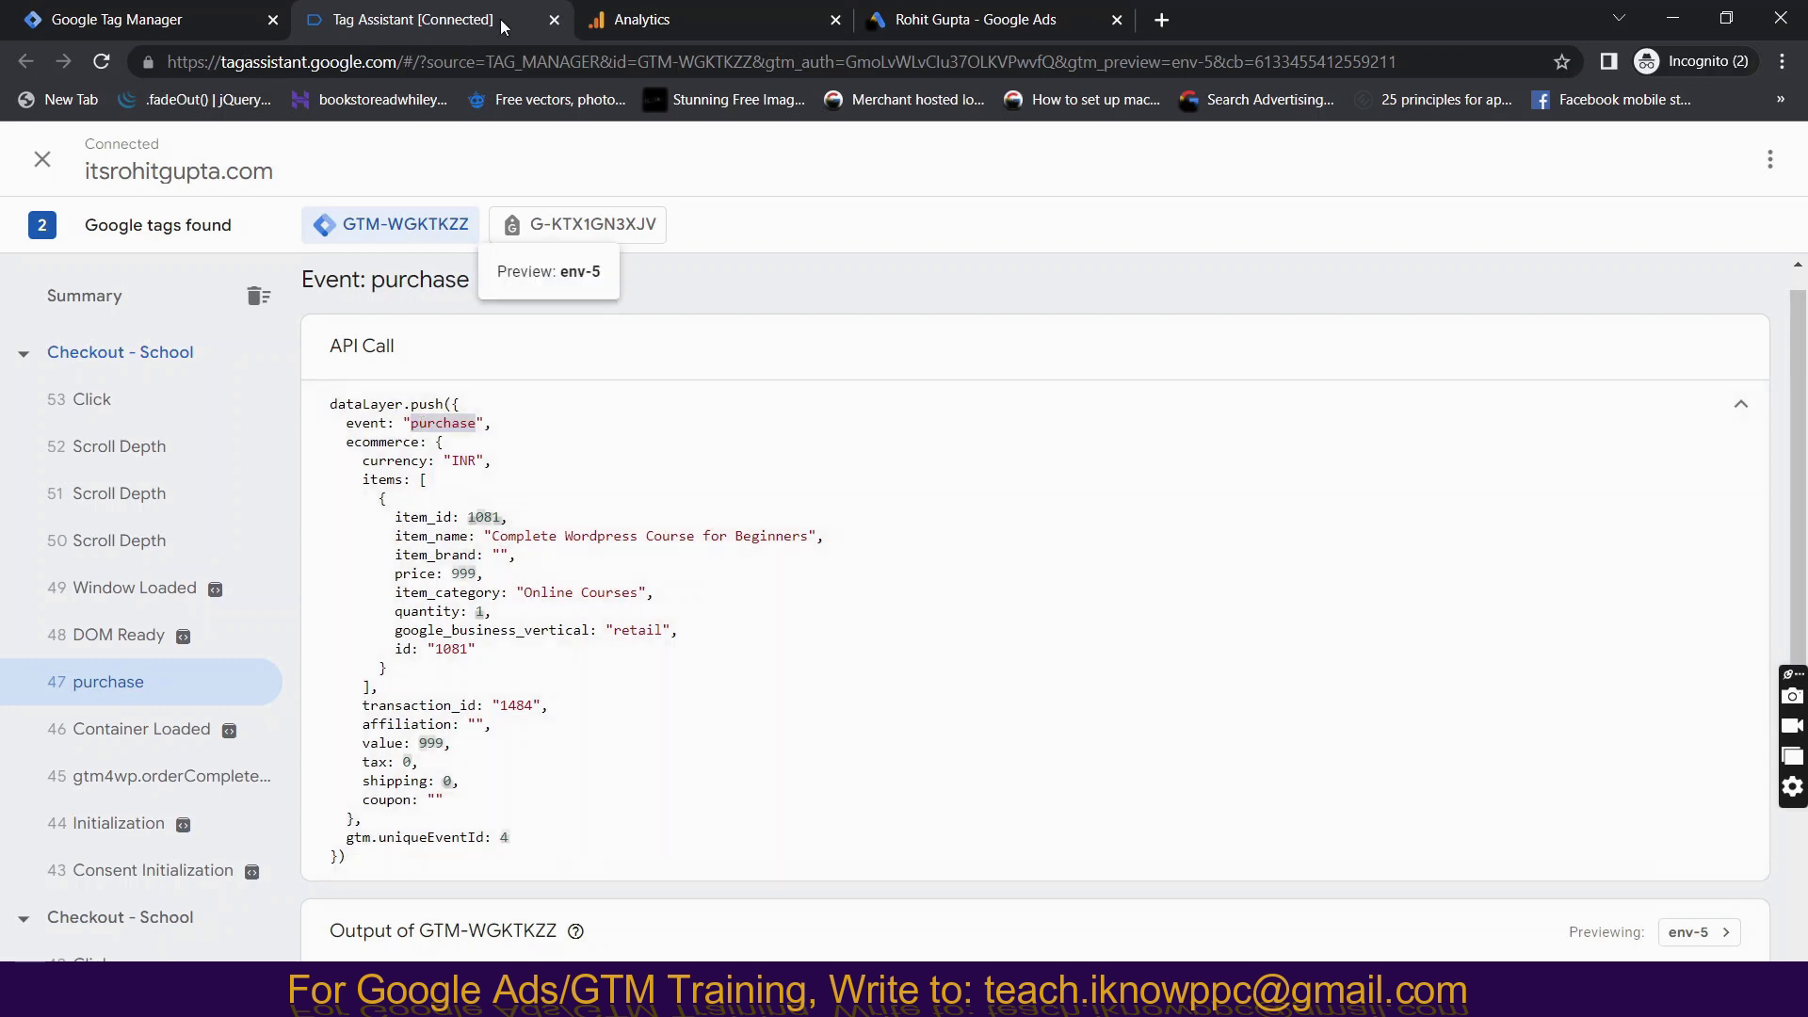
click(191, 25)
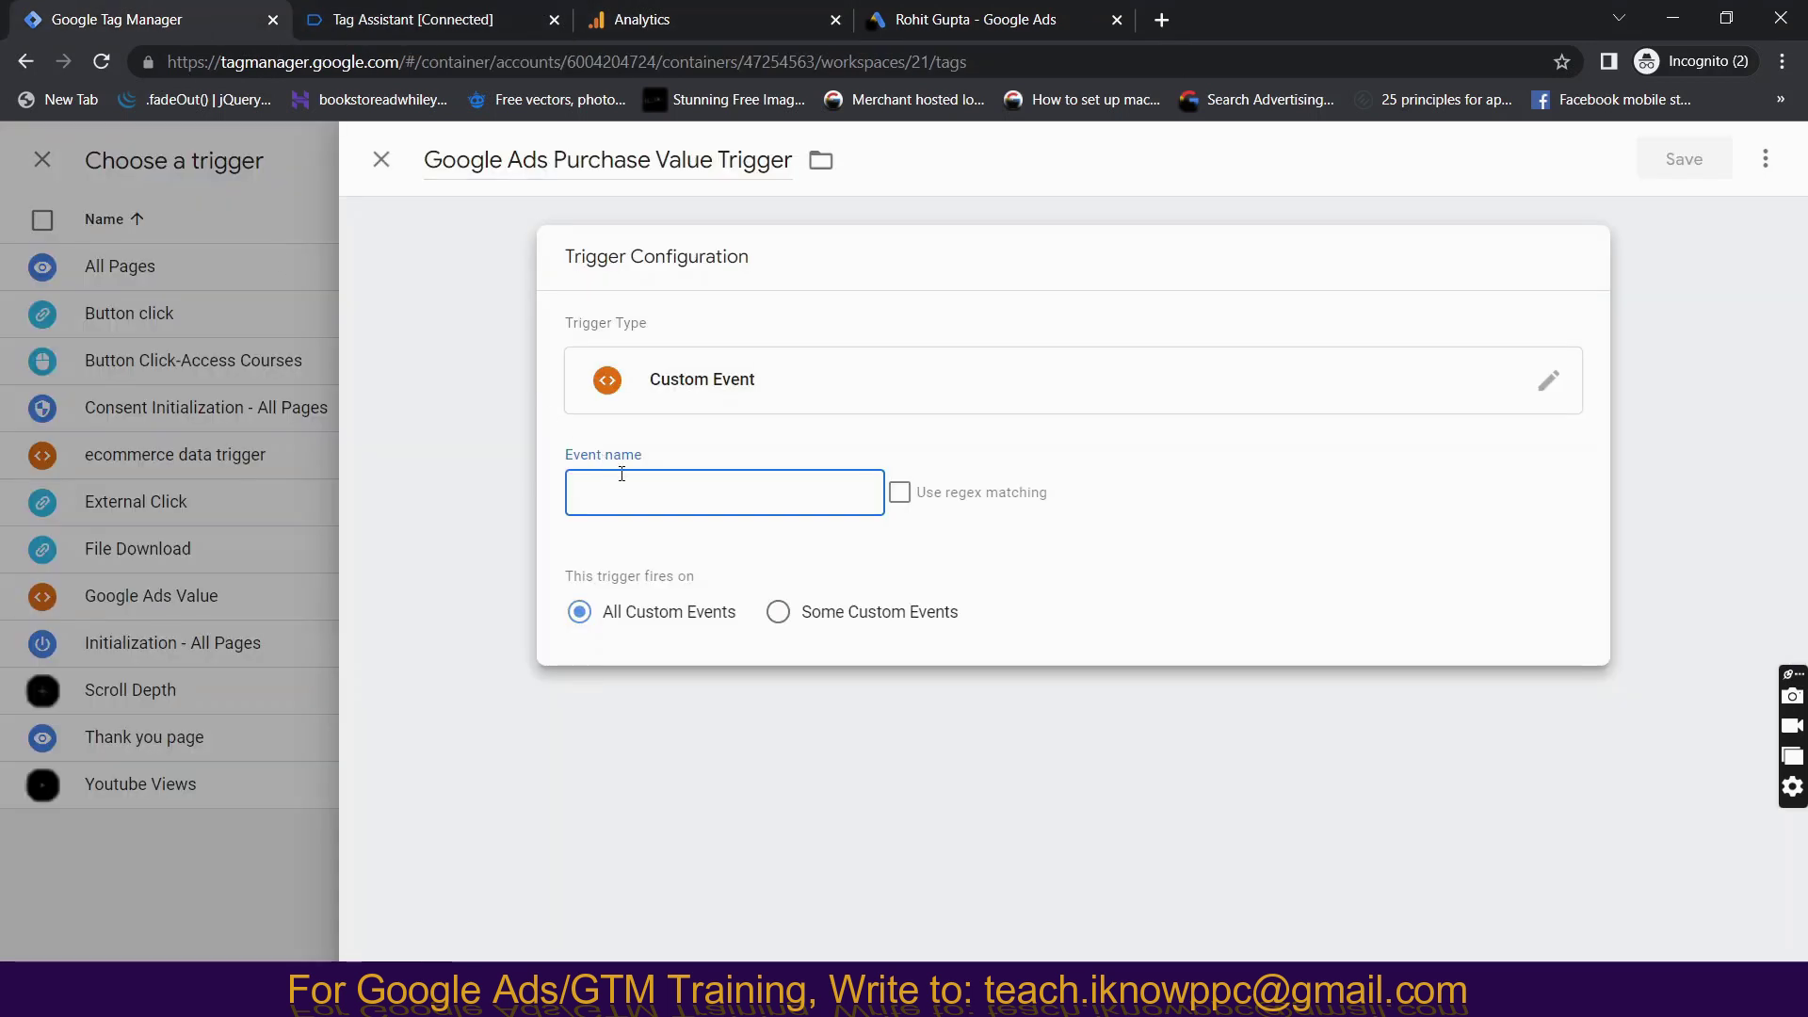
key(ctrl+v)
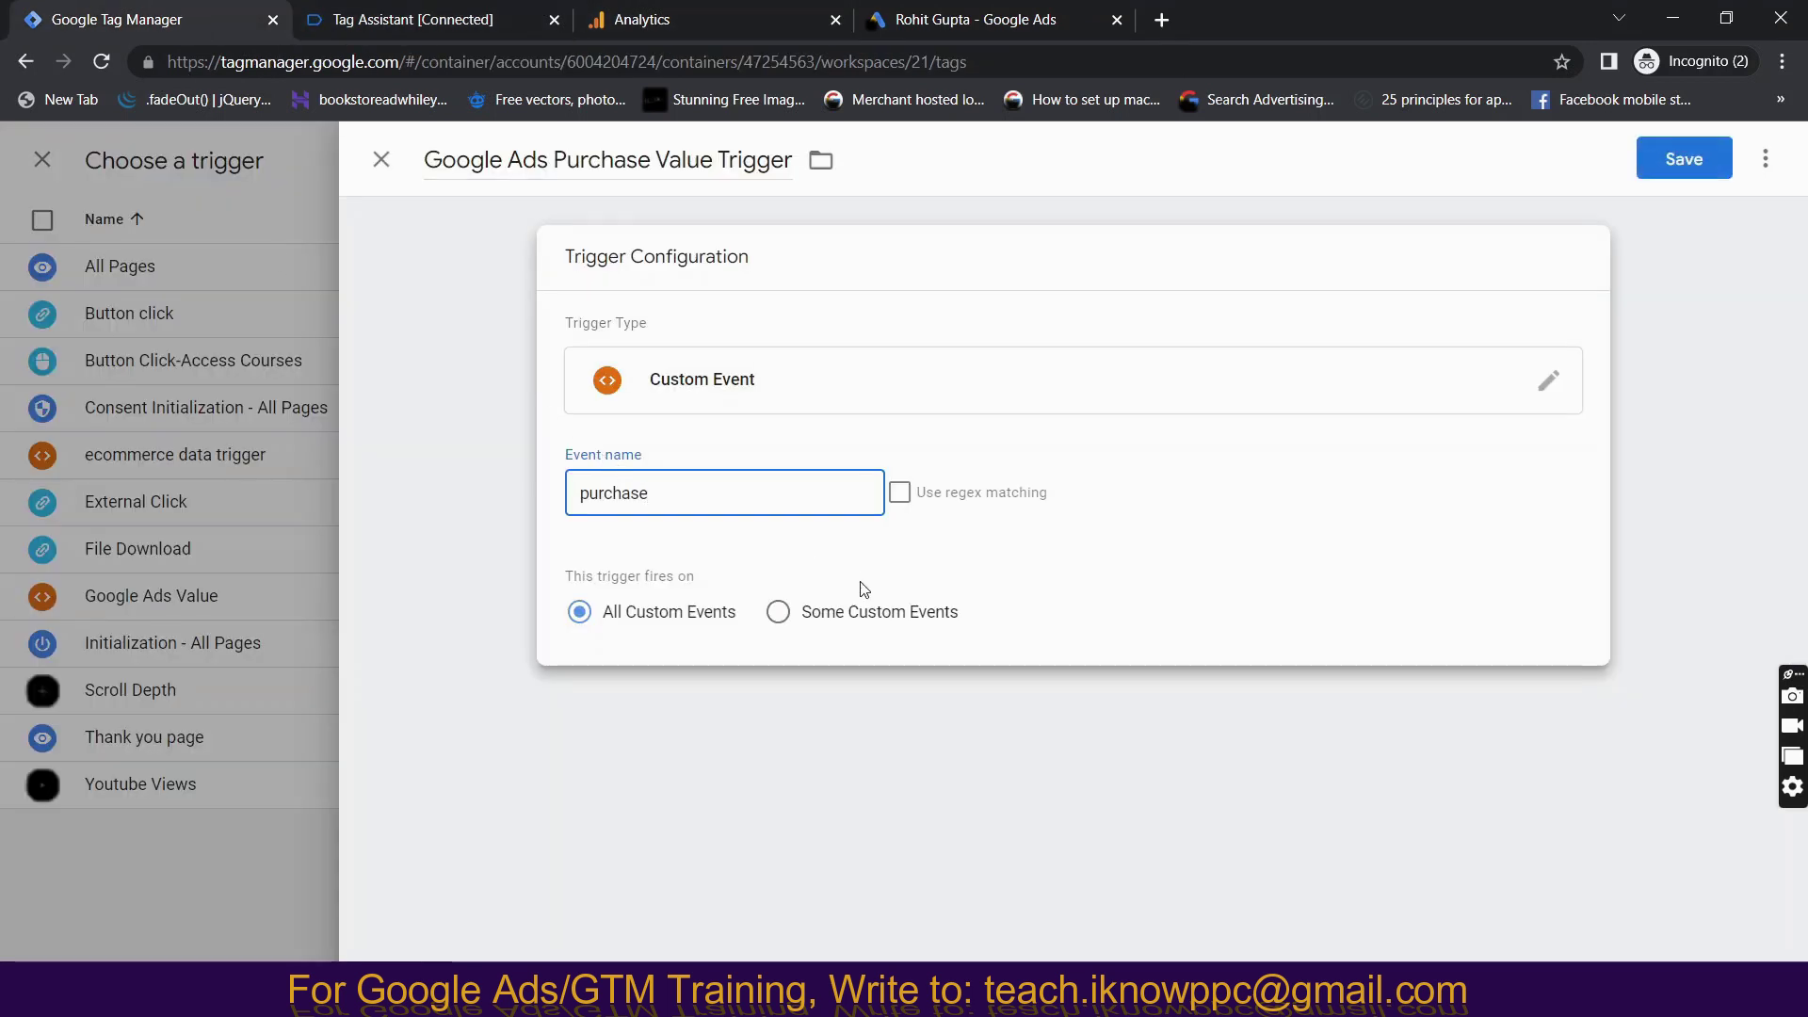
click(1683, 165)
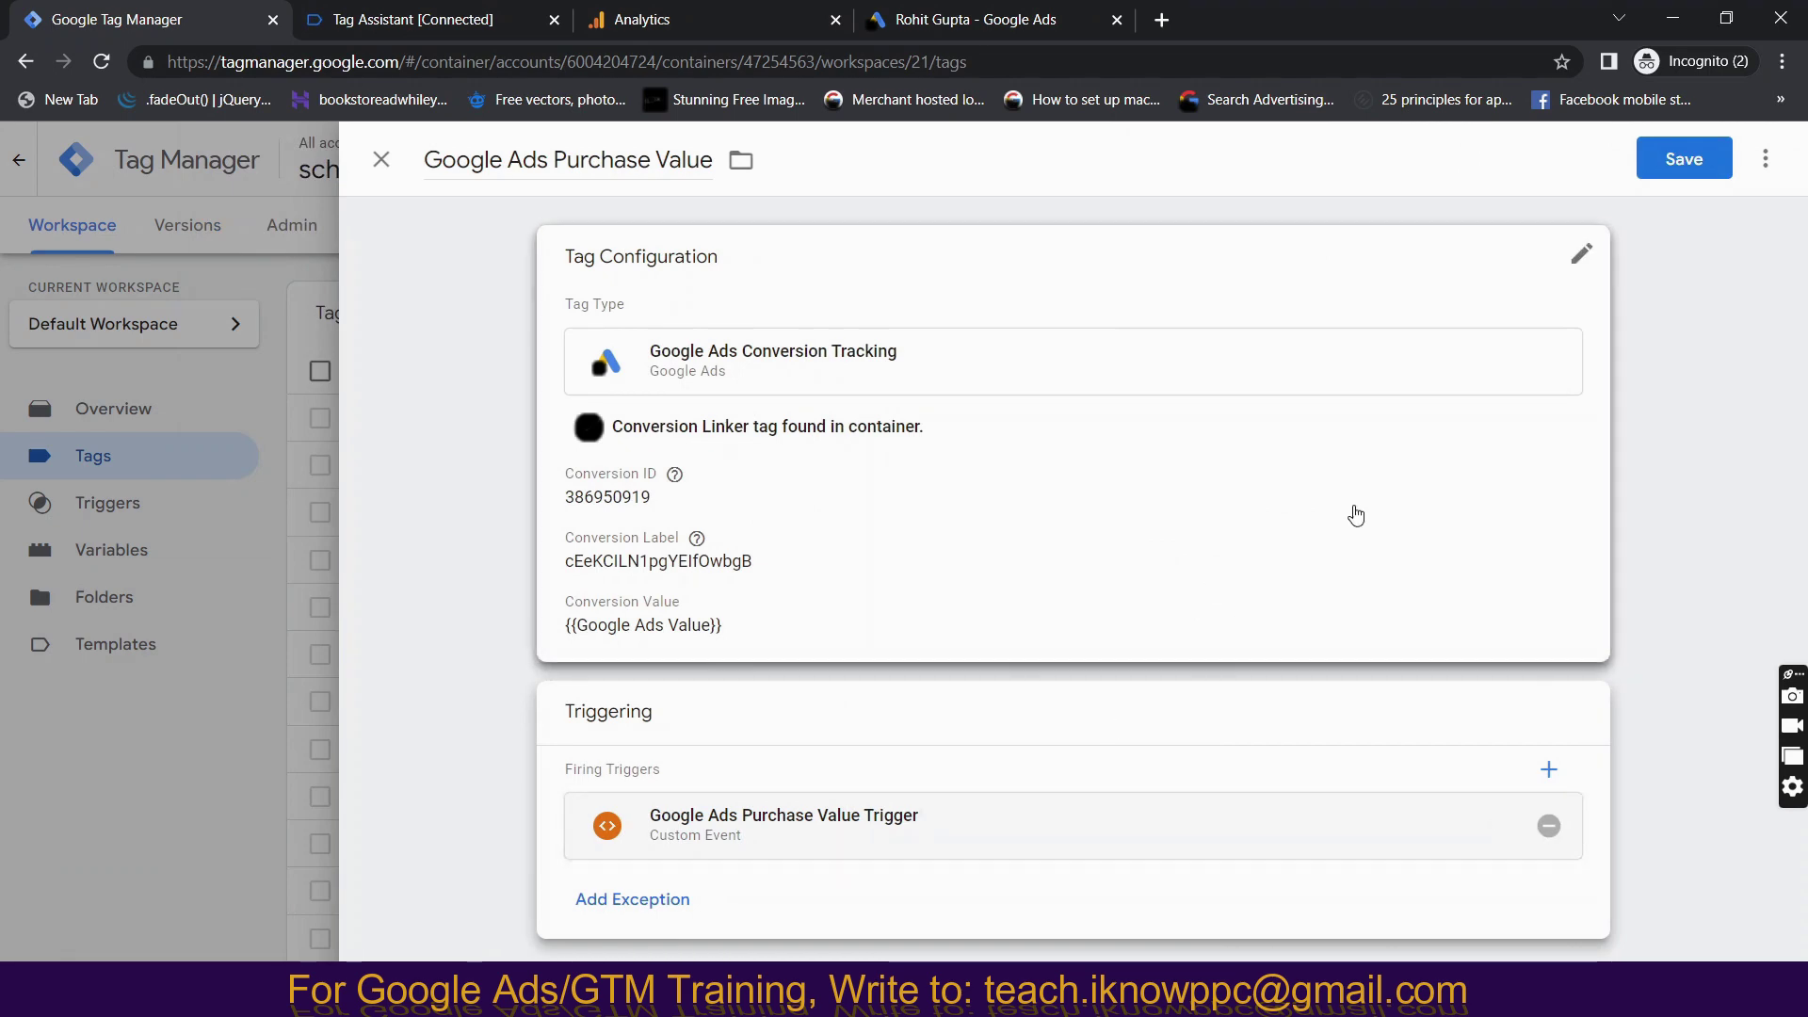
click(1684, 160)
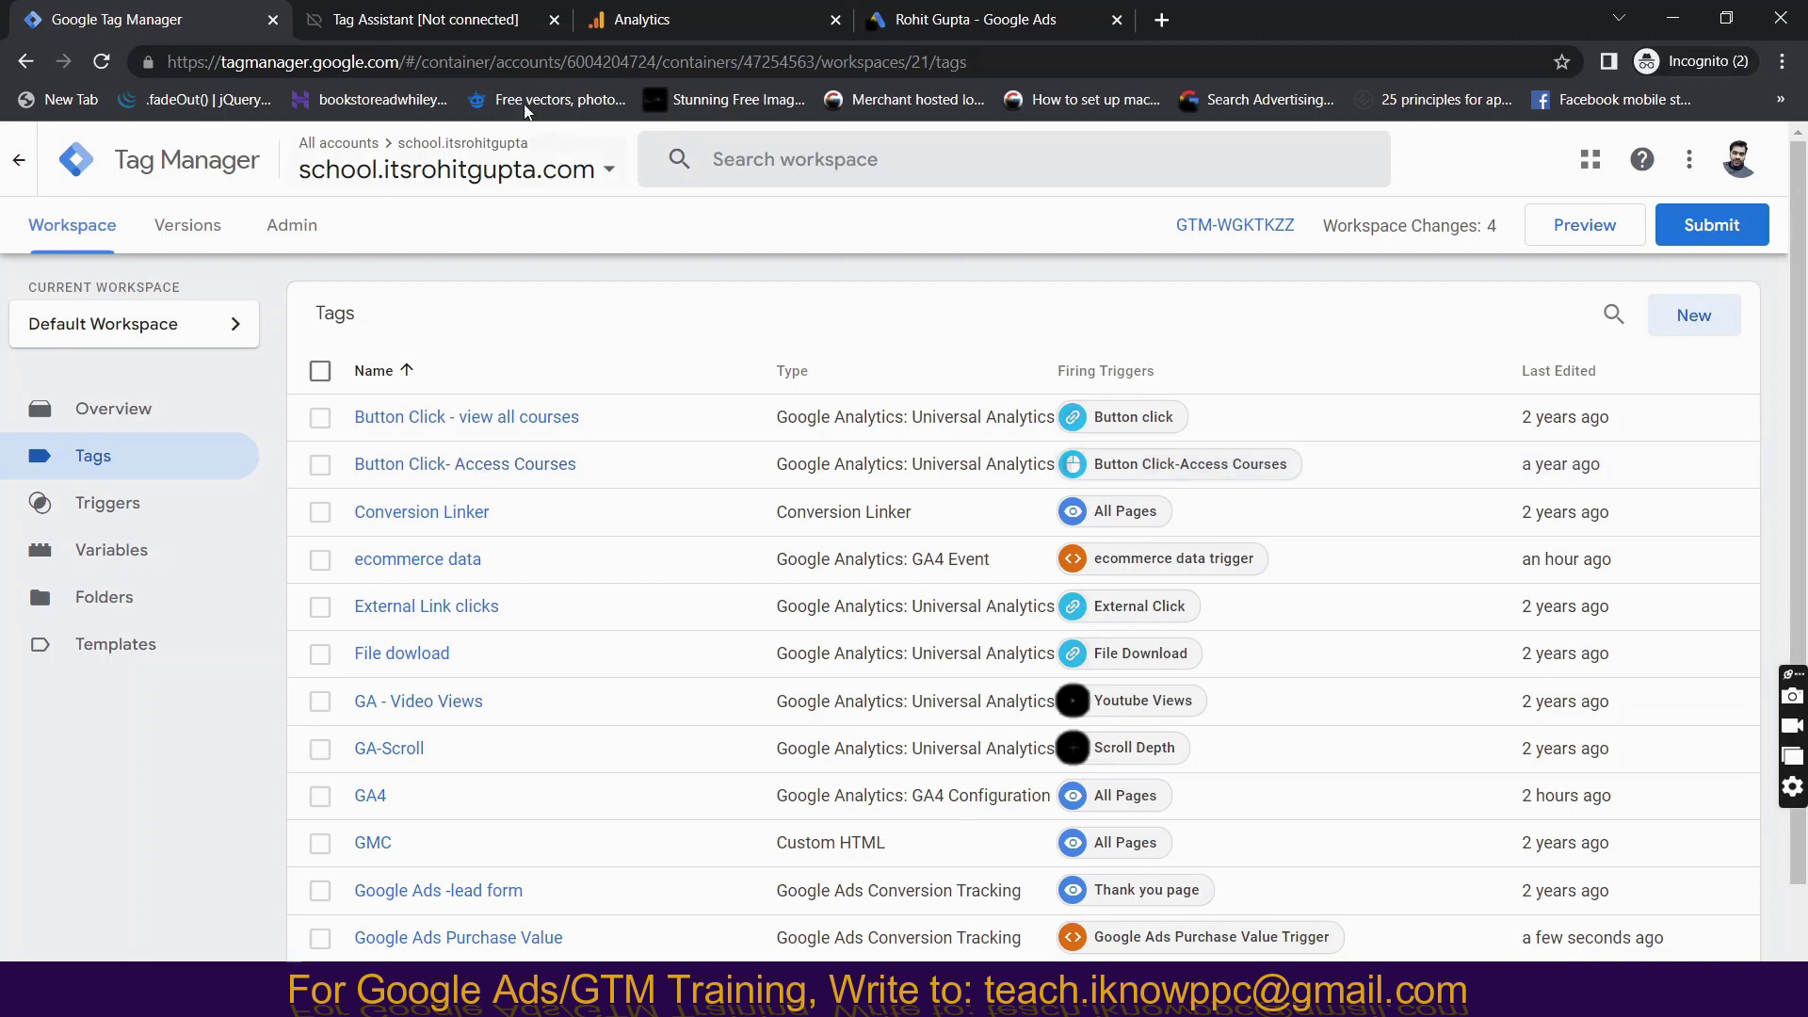
Check the currency key of the purchase event in Tag Assistant and copy its parent key, ecommerce.
click(425, 19)
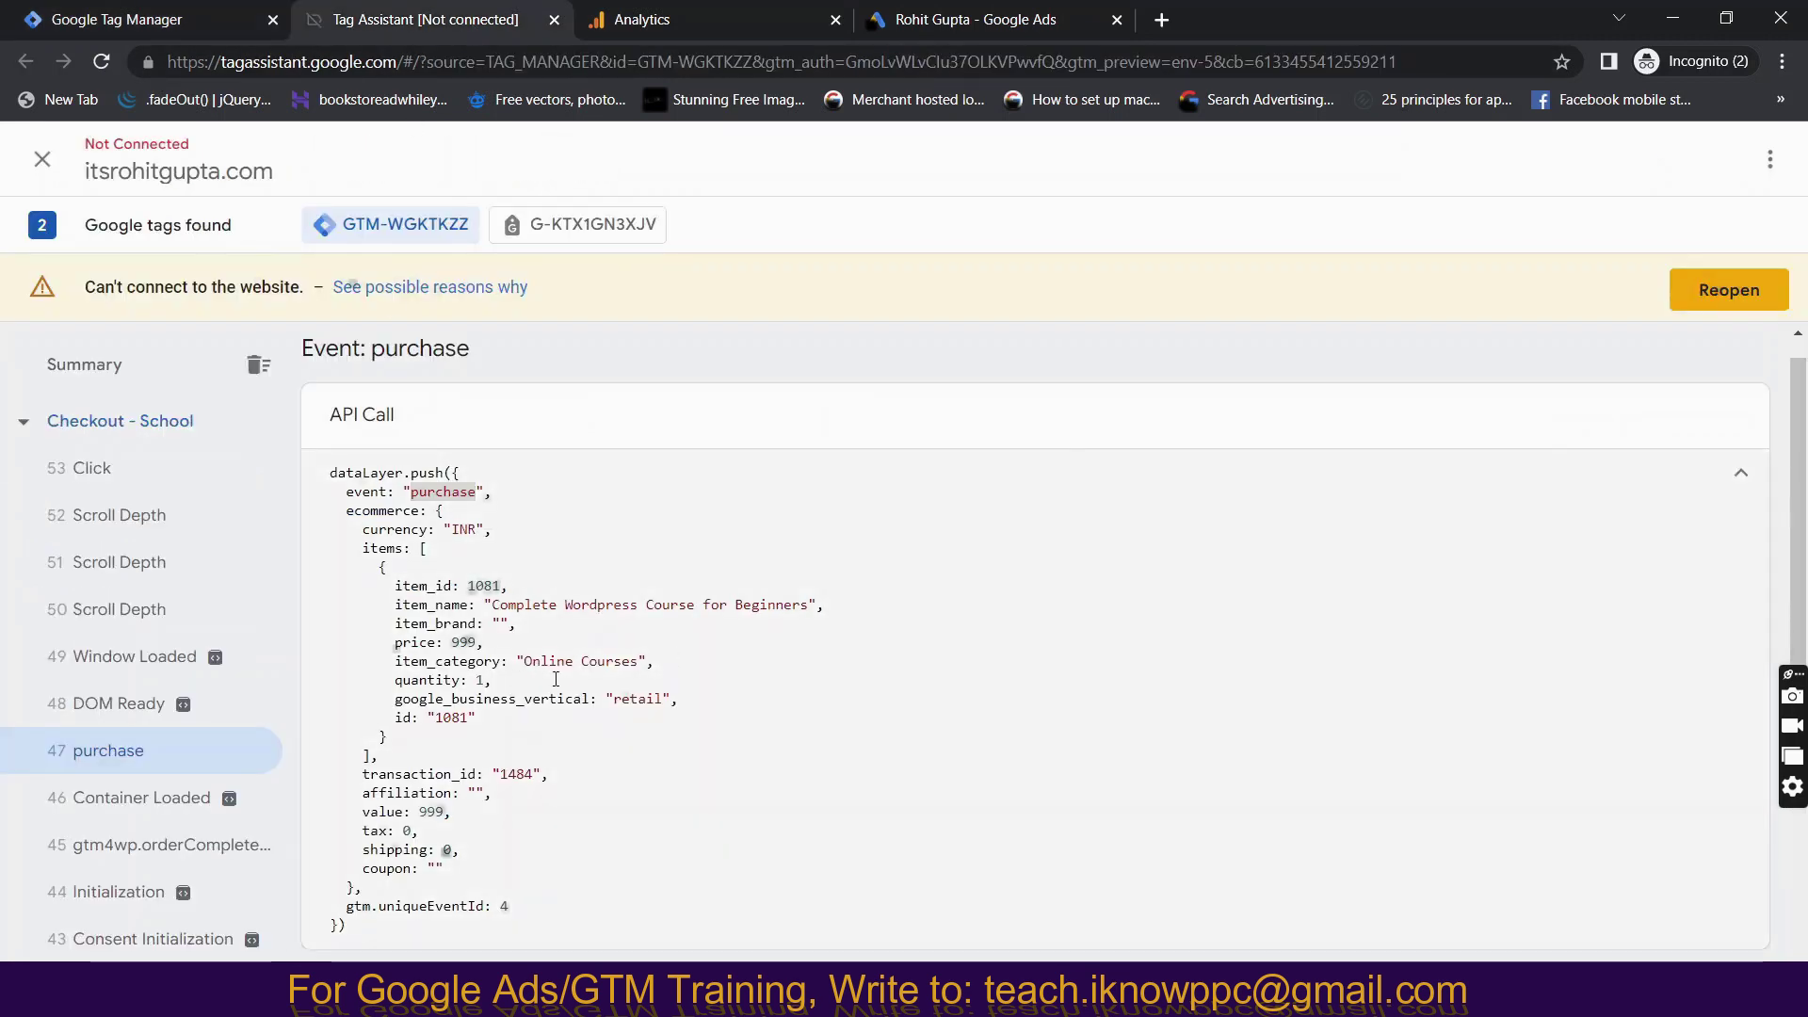
double_click(403, 531)
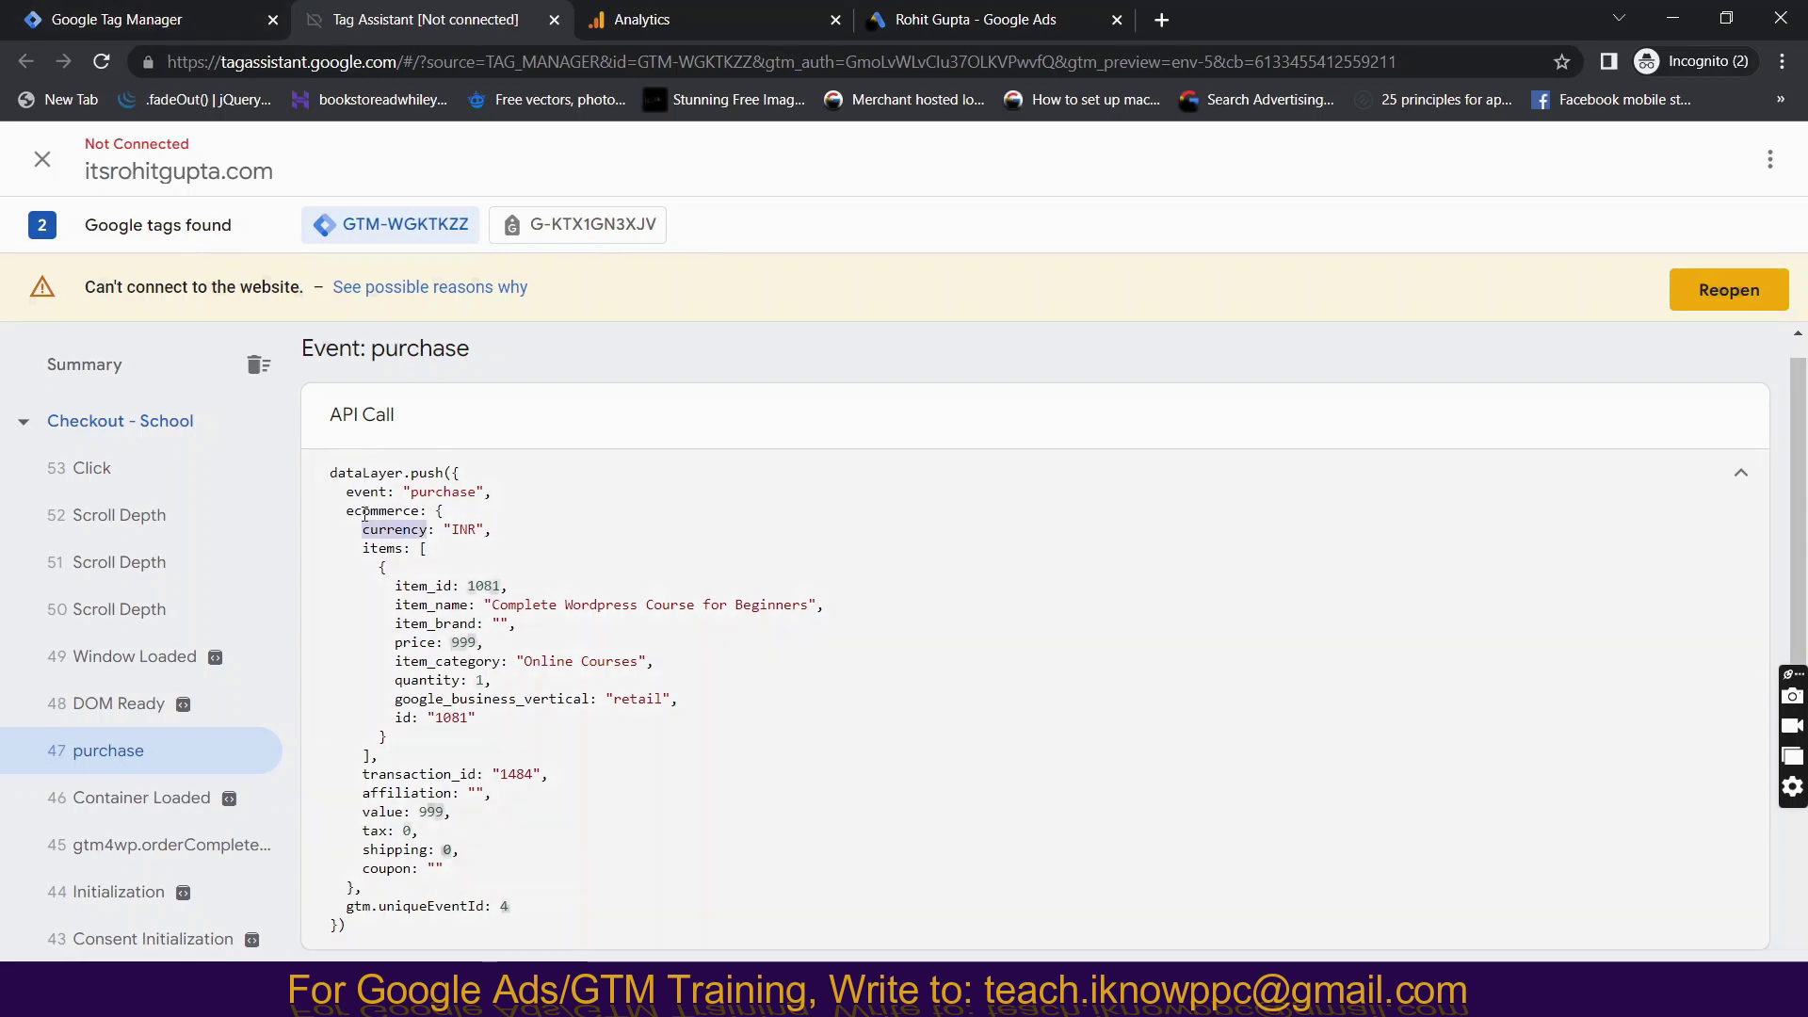
double_click(365, 512)
key(ctrl+c)
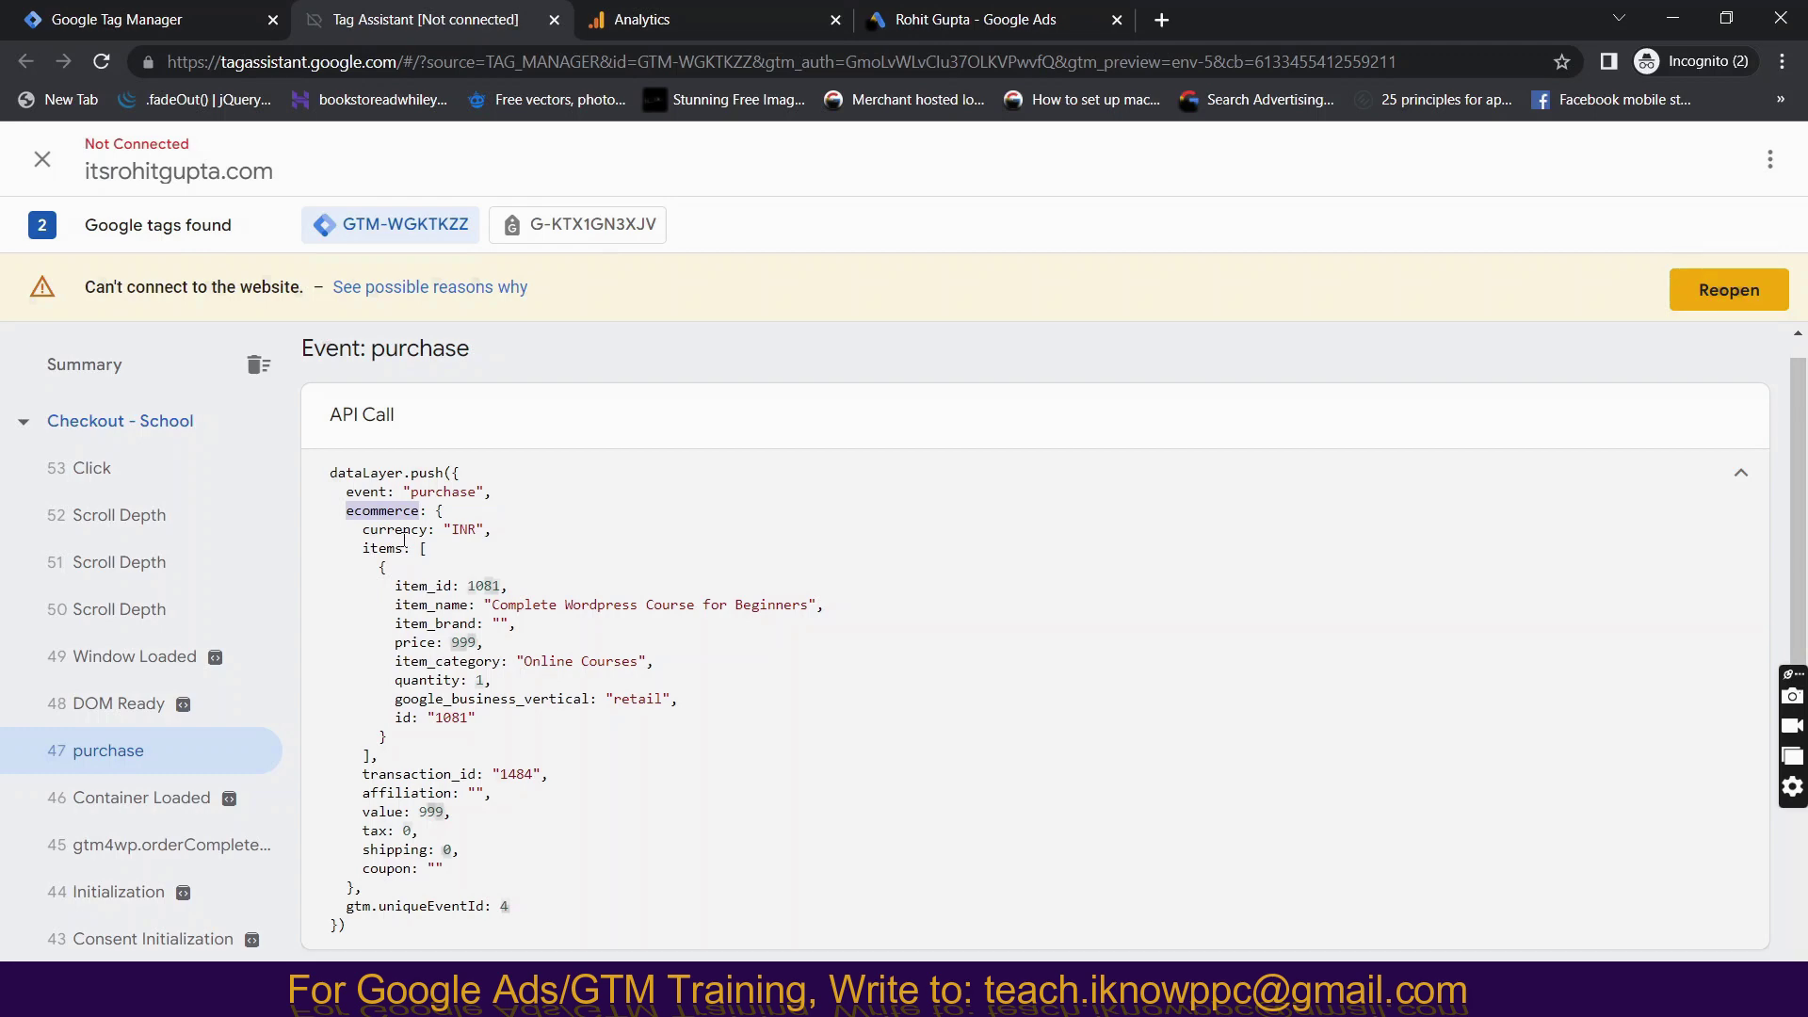
Start a new user-defined variable in Tag Manager and name it Google Ads Currency.
click(169, 36)
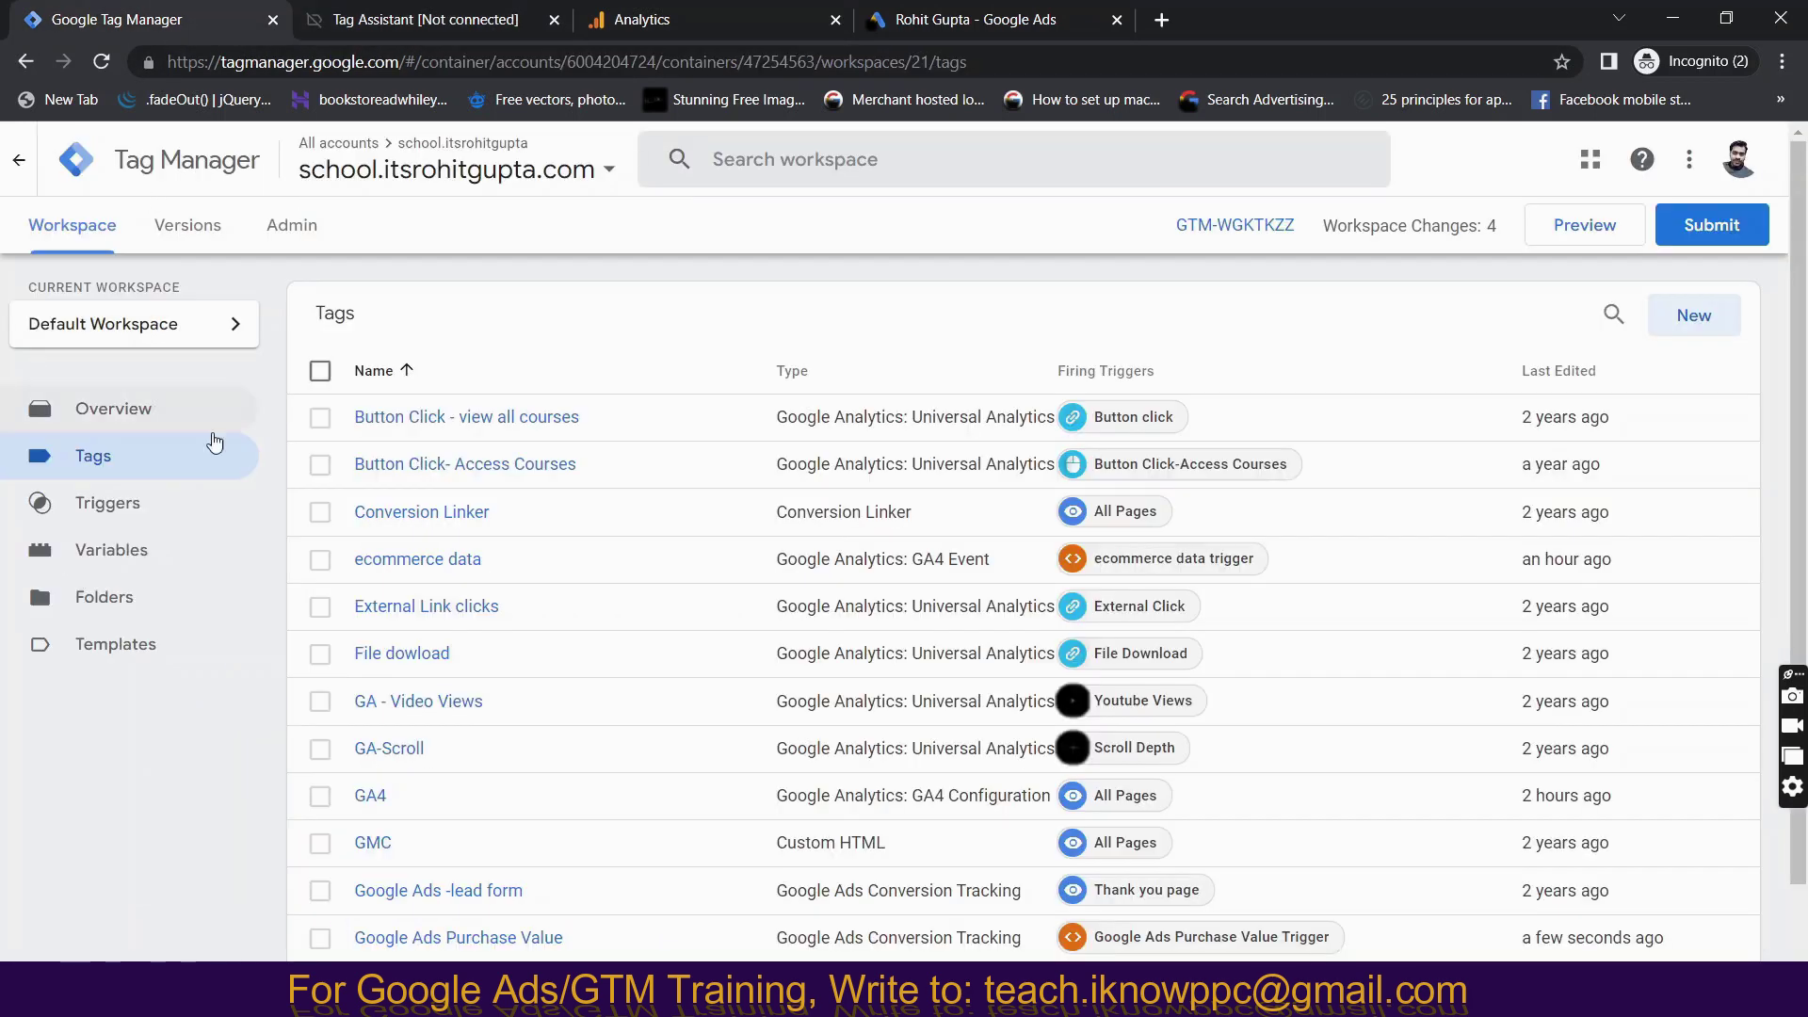
click(165, 561)
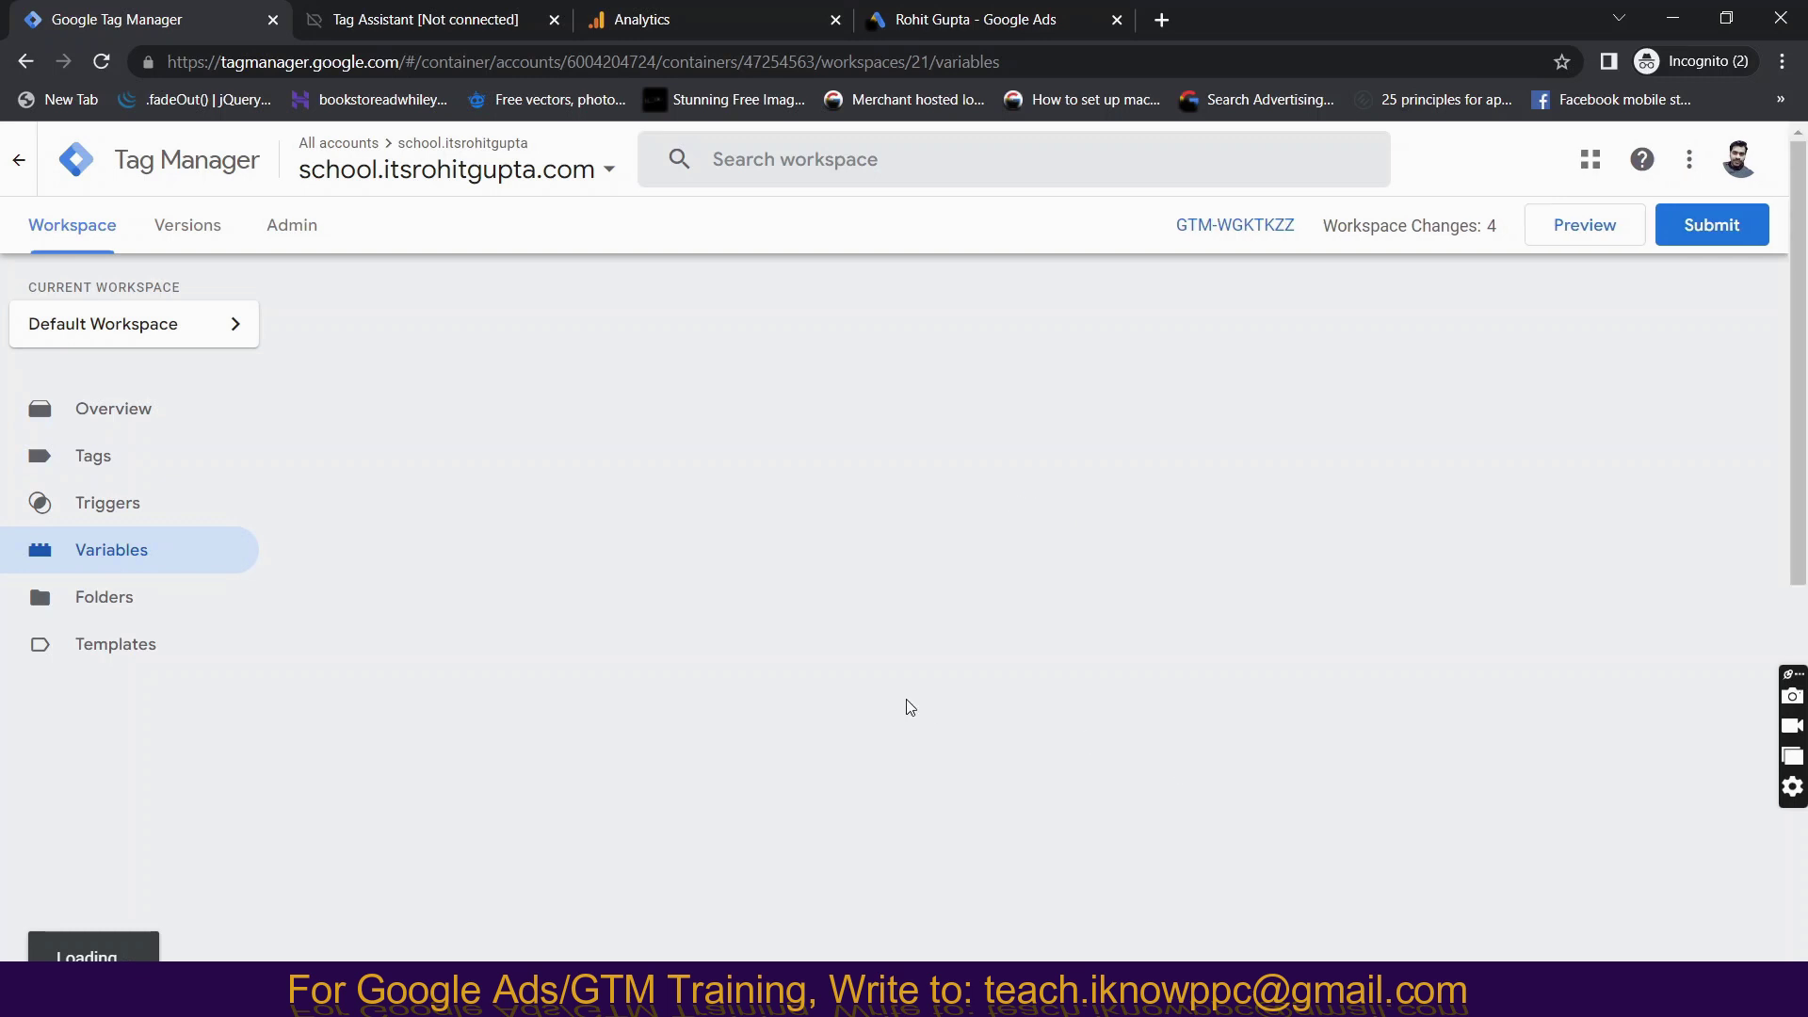
scroll(906, 707, down, 10)
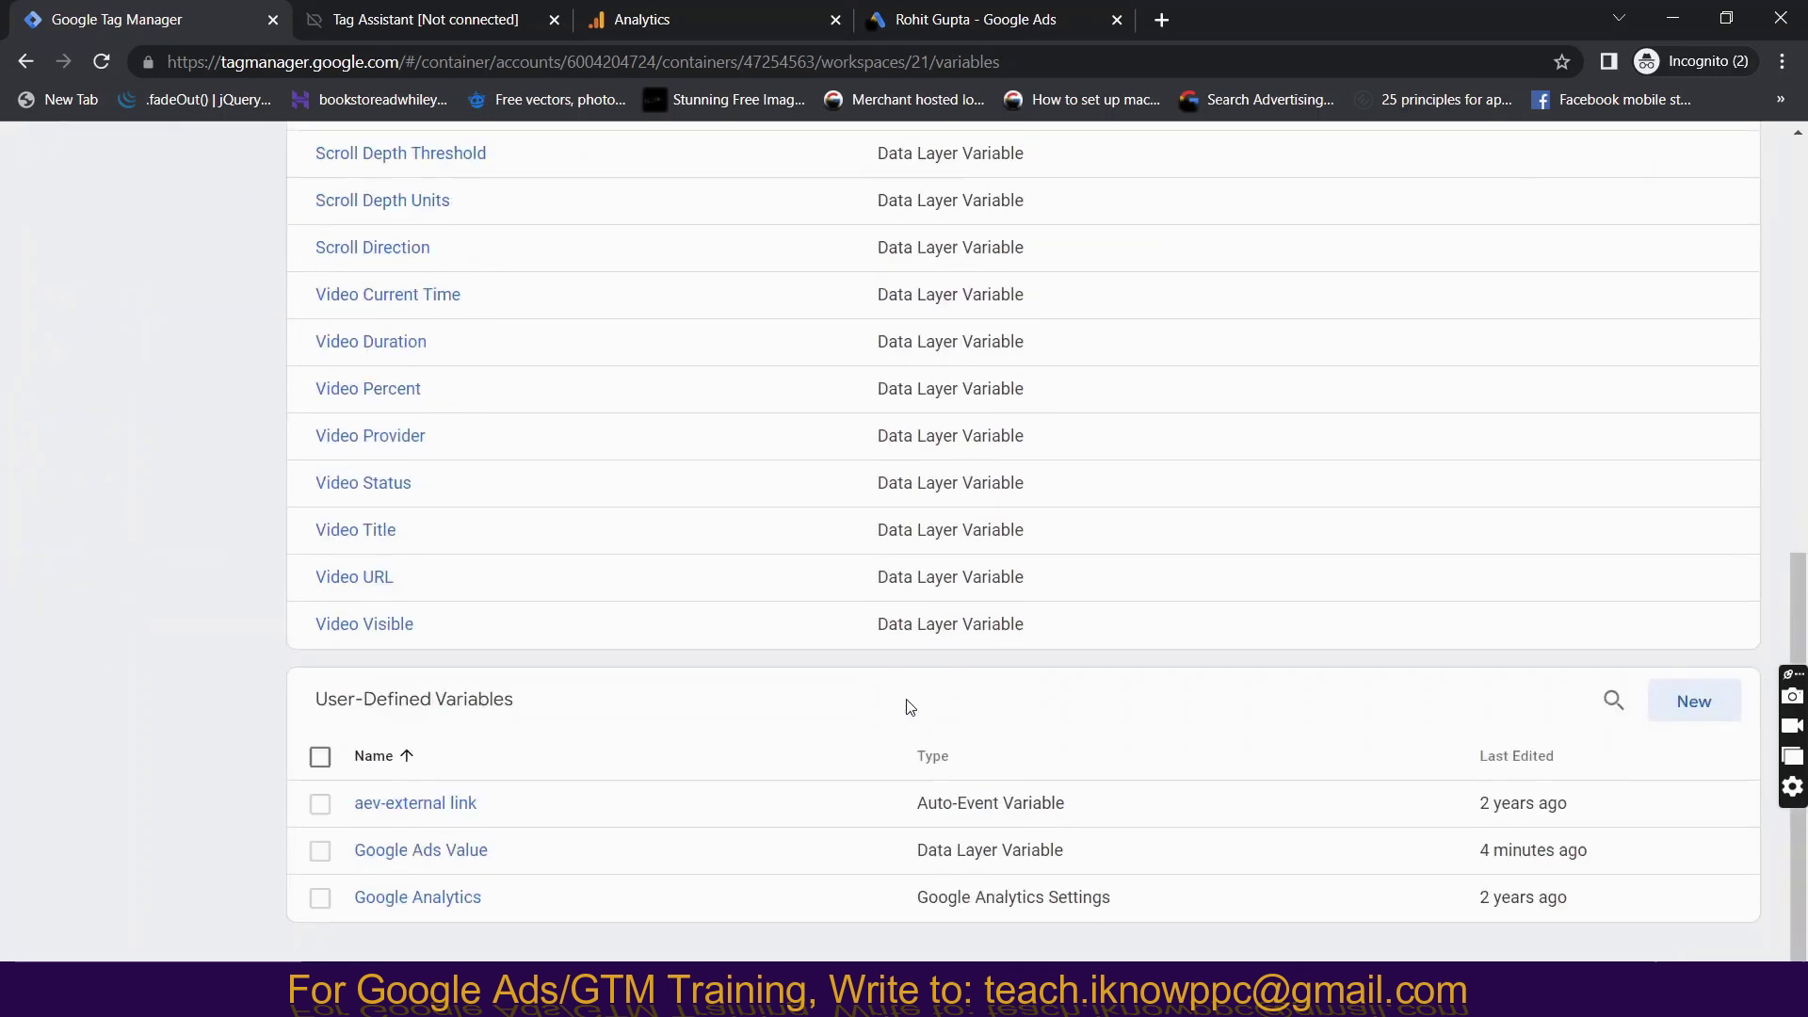
click(1702, 707)
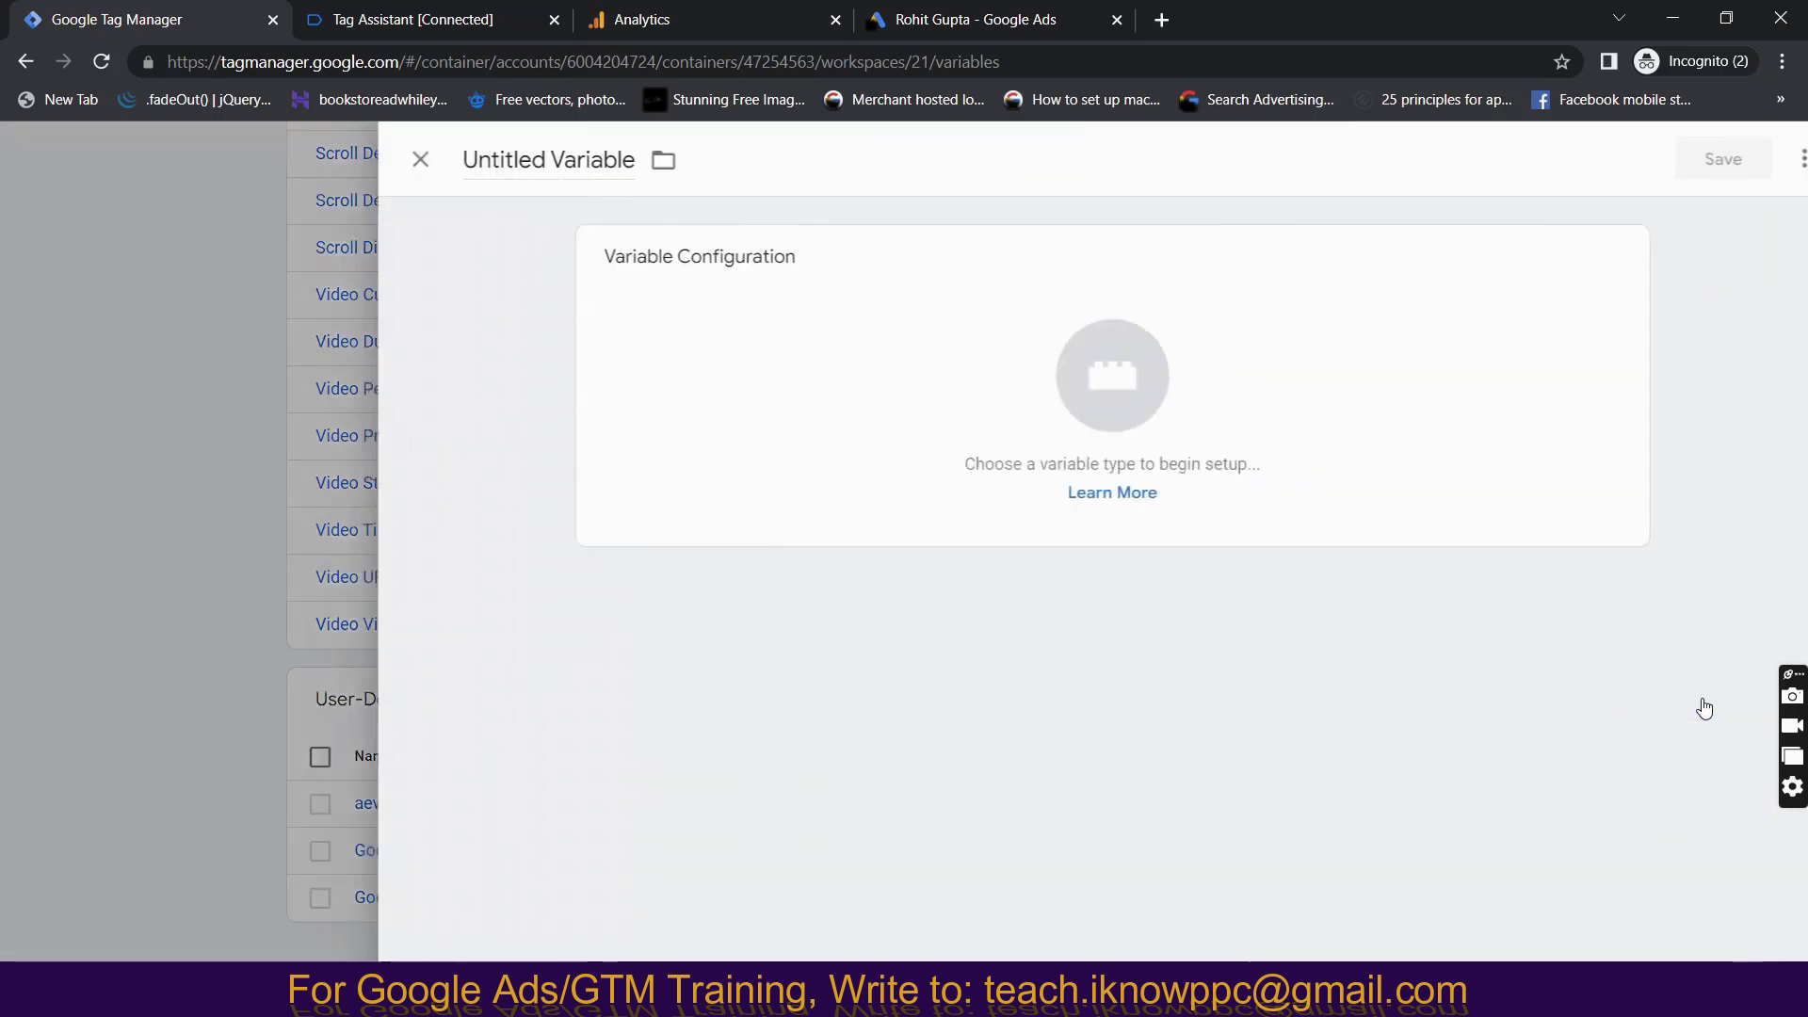
triple_click(492, 169)
text(Googl)
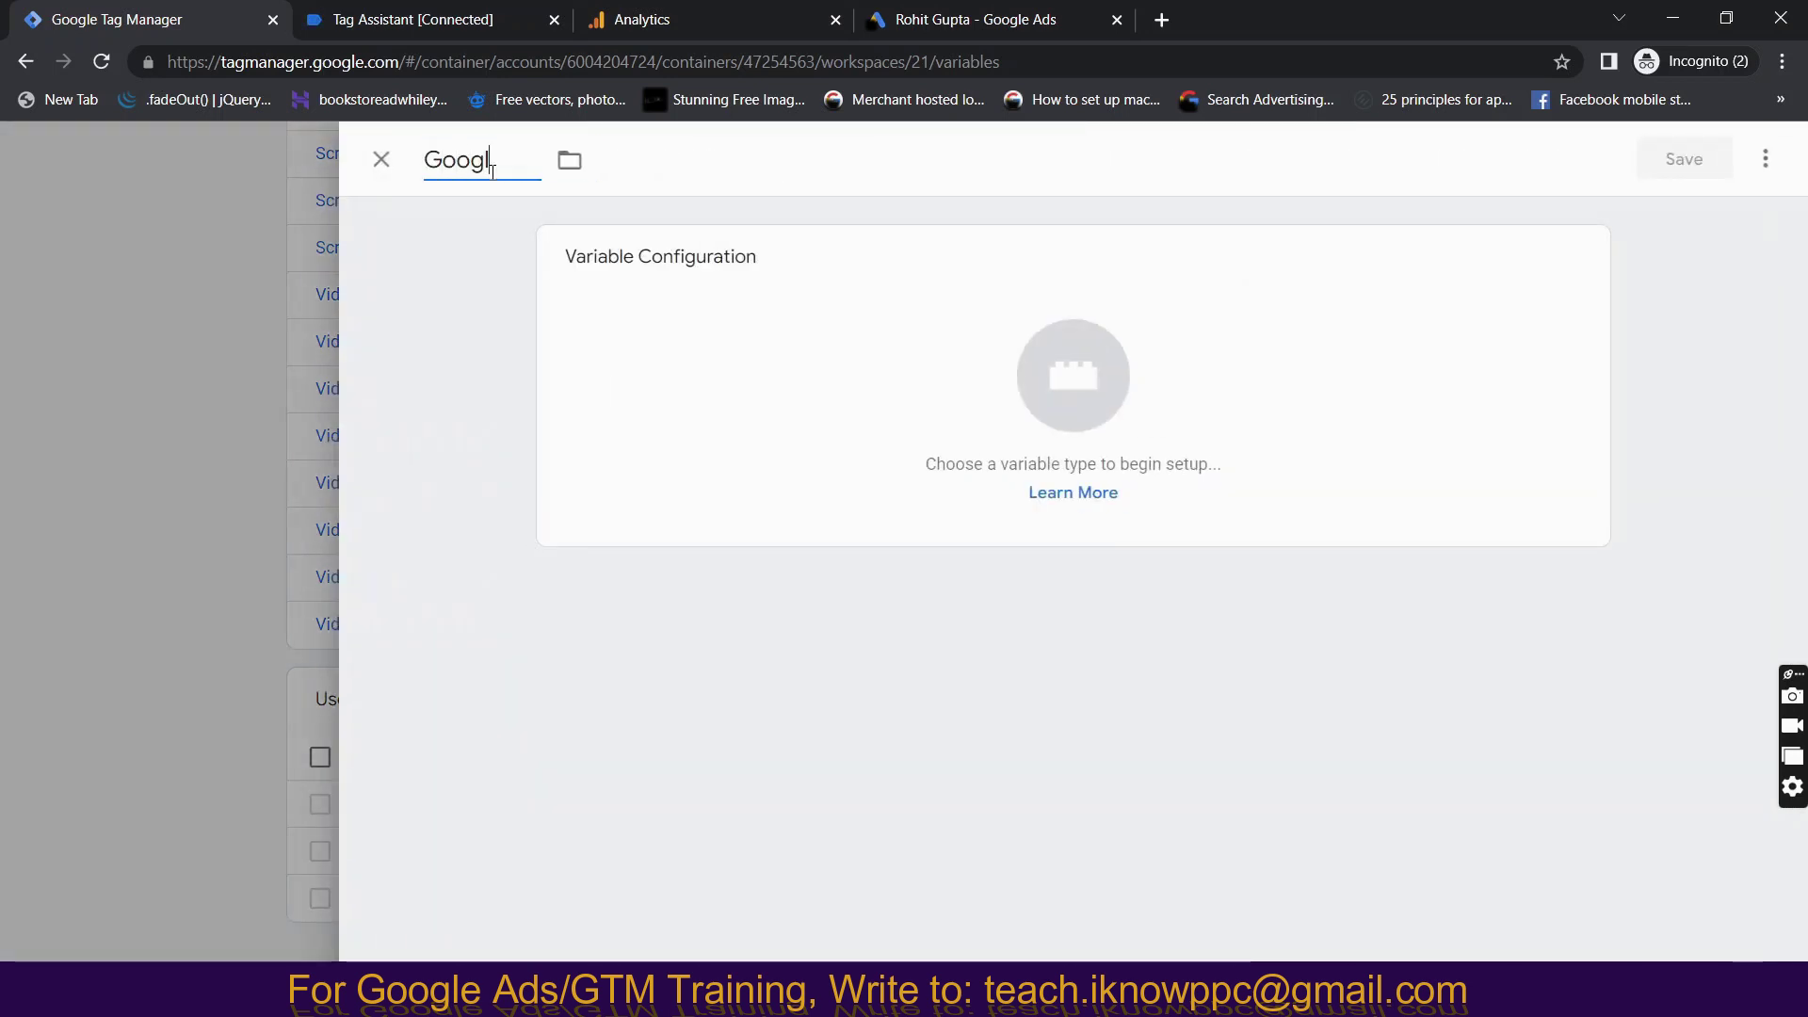
text(e ADs C)
key(BackSpace)
key(BackSpace)
key(BackSpace)
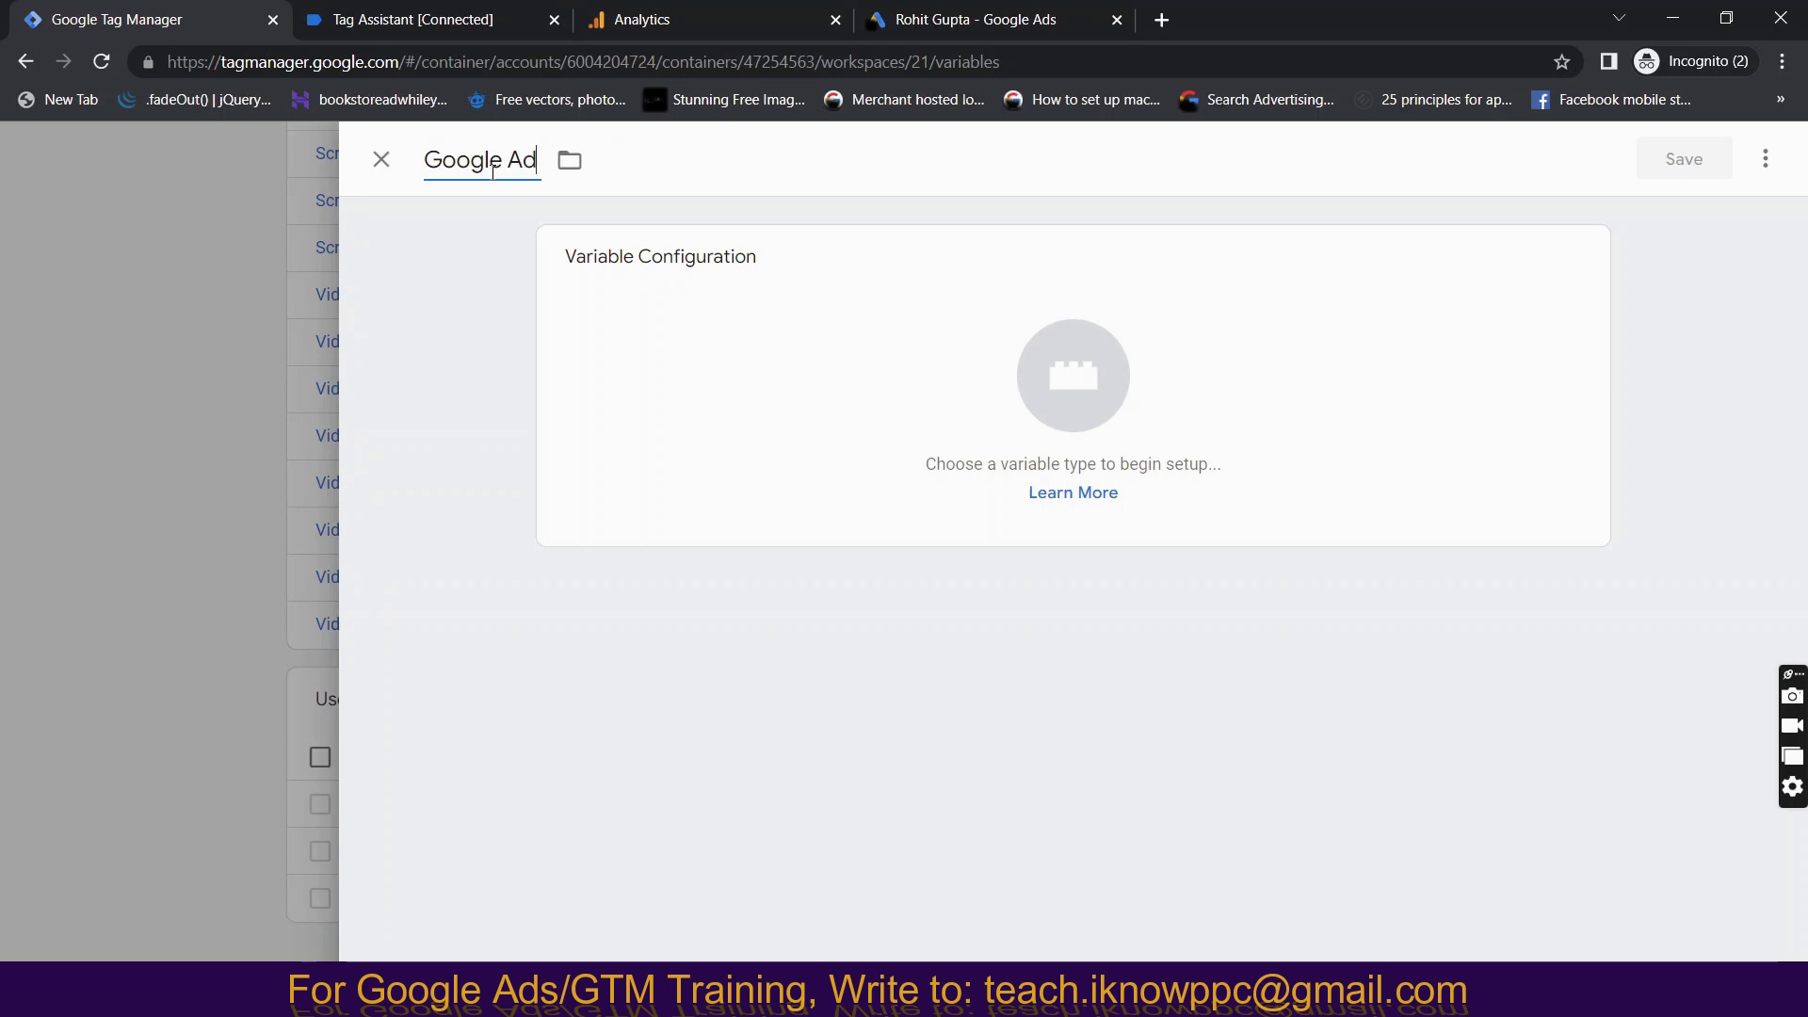
text(s Currency)
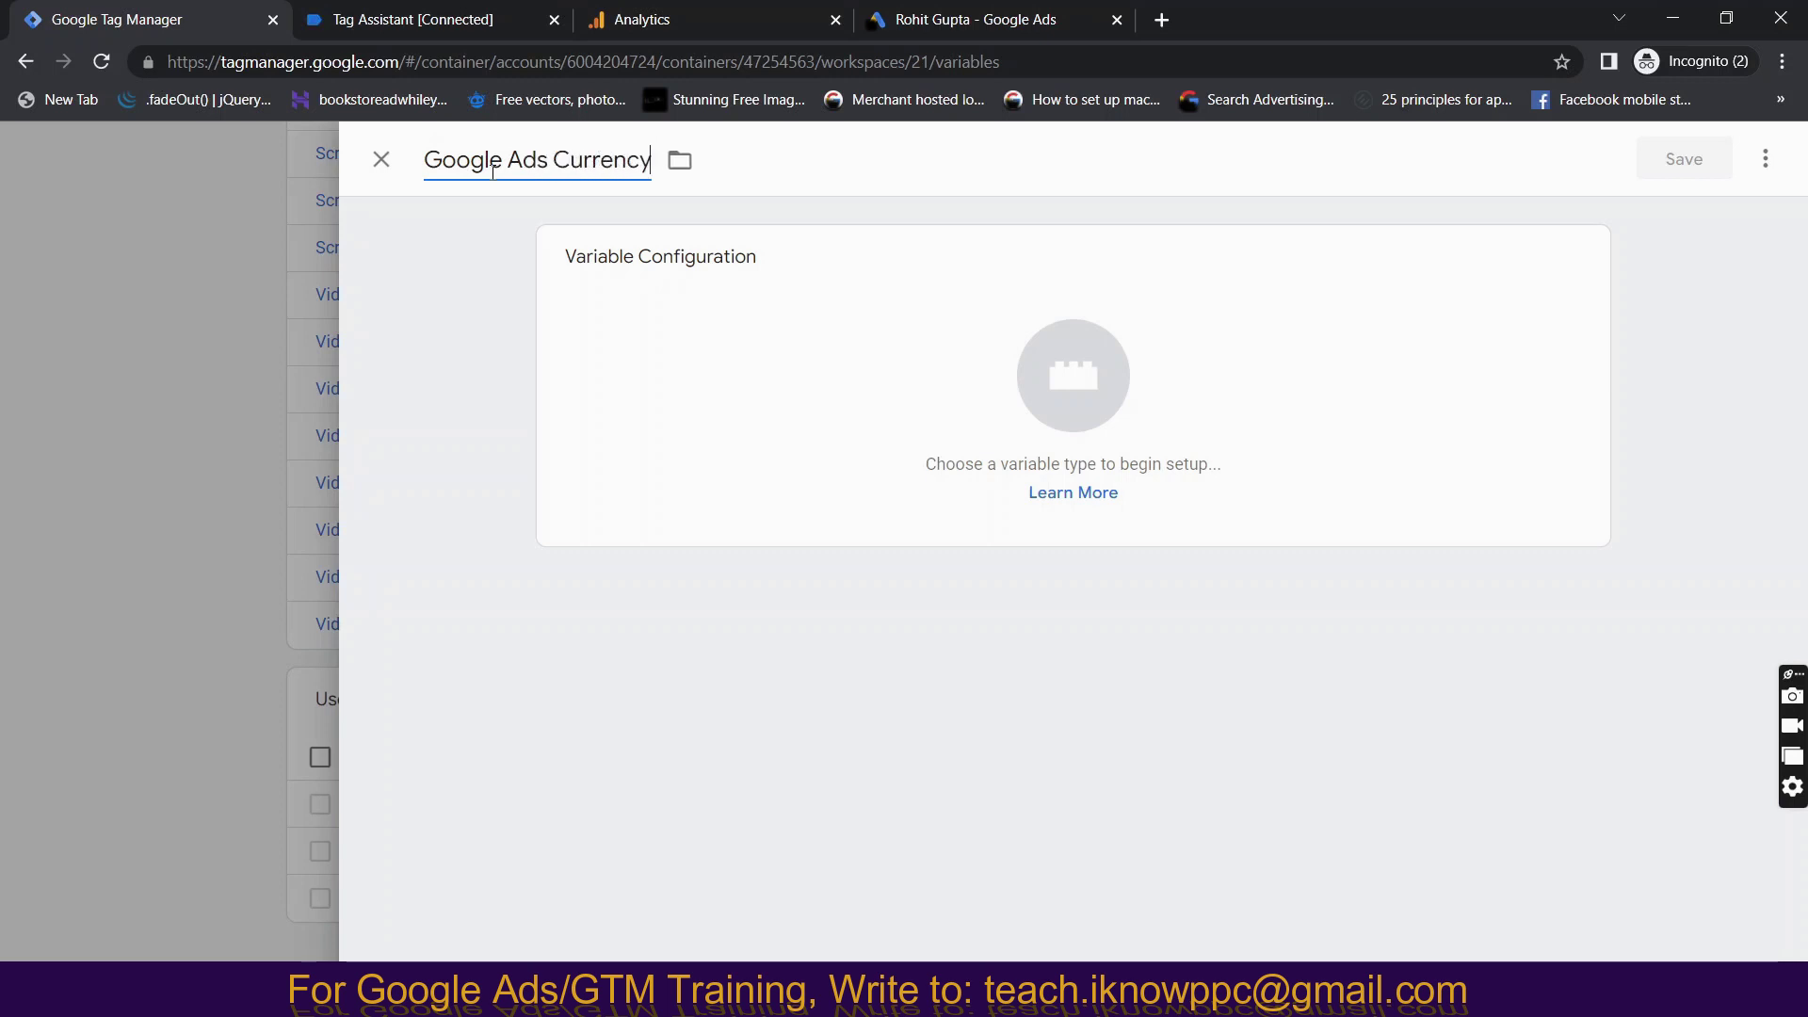
Make the Google Ads Currency variable a Data Layer Variable and begin its data layer name with ecommerce followed by a dot.
click(851, 391)
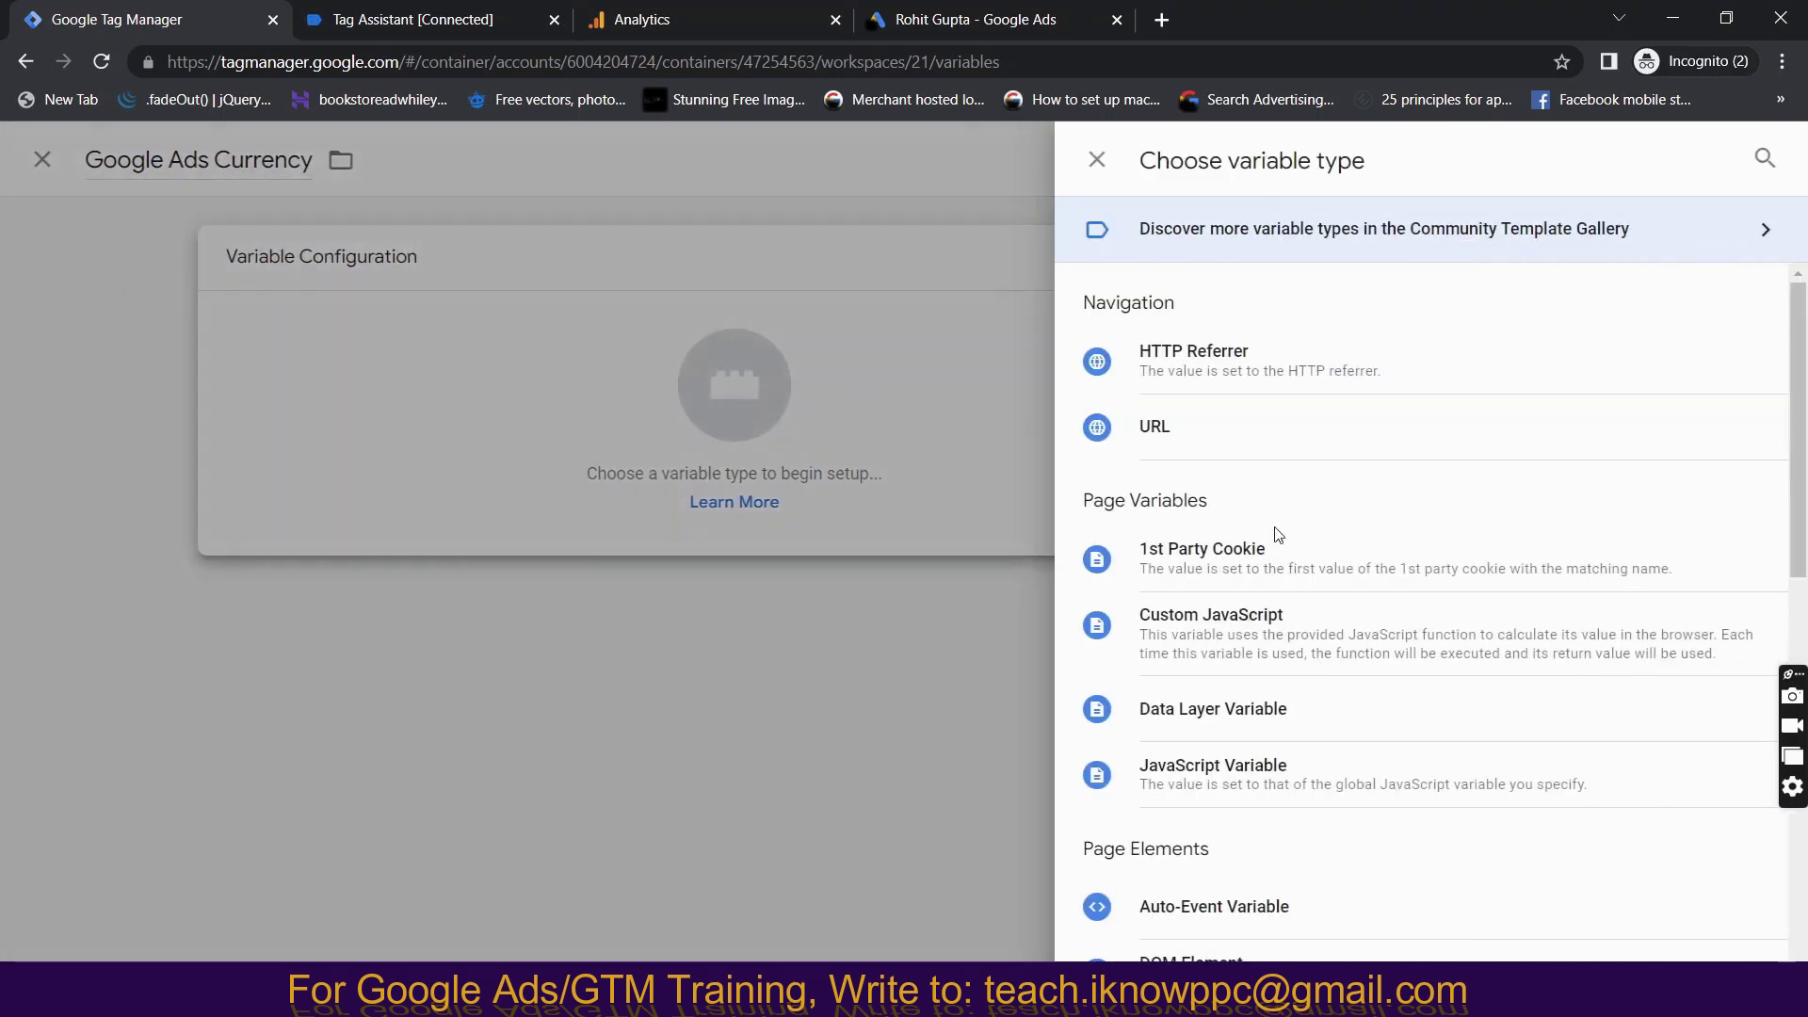
click(1275, 727)
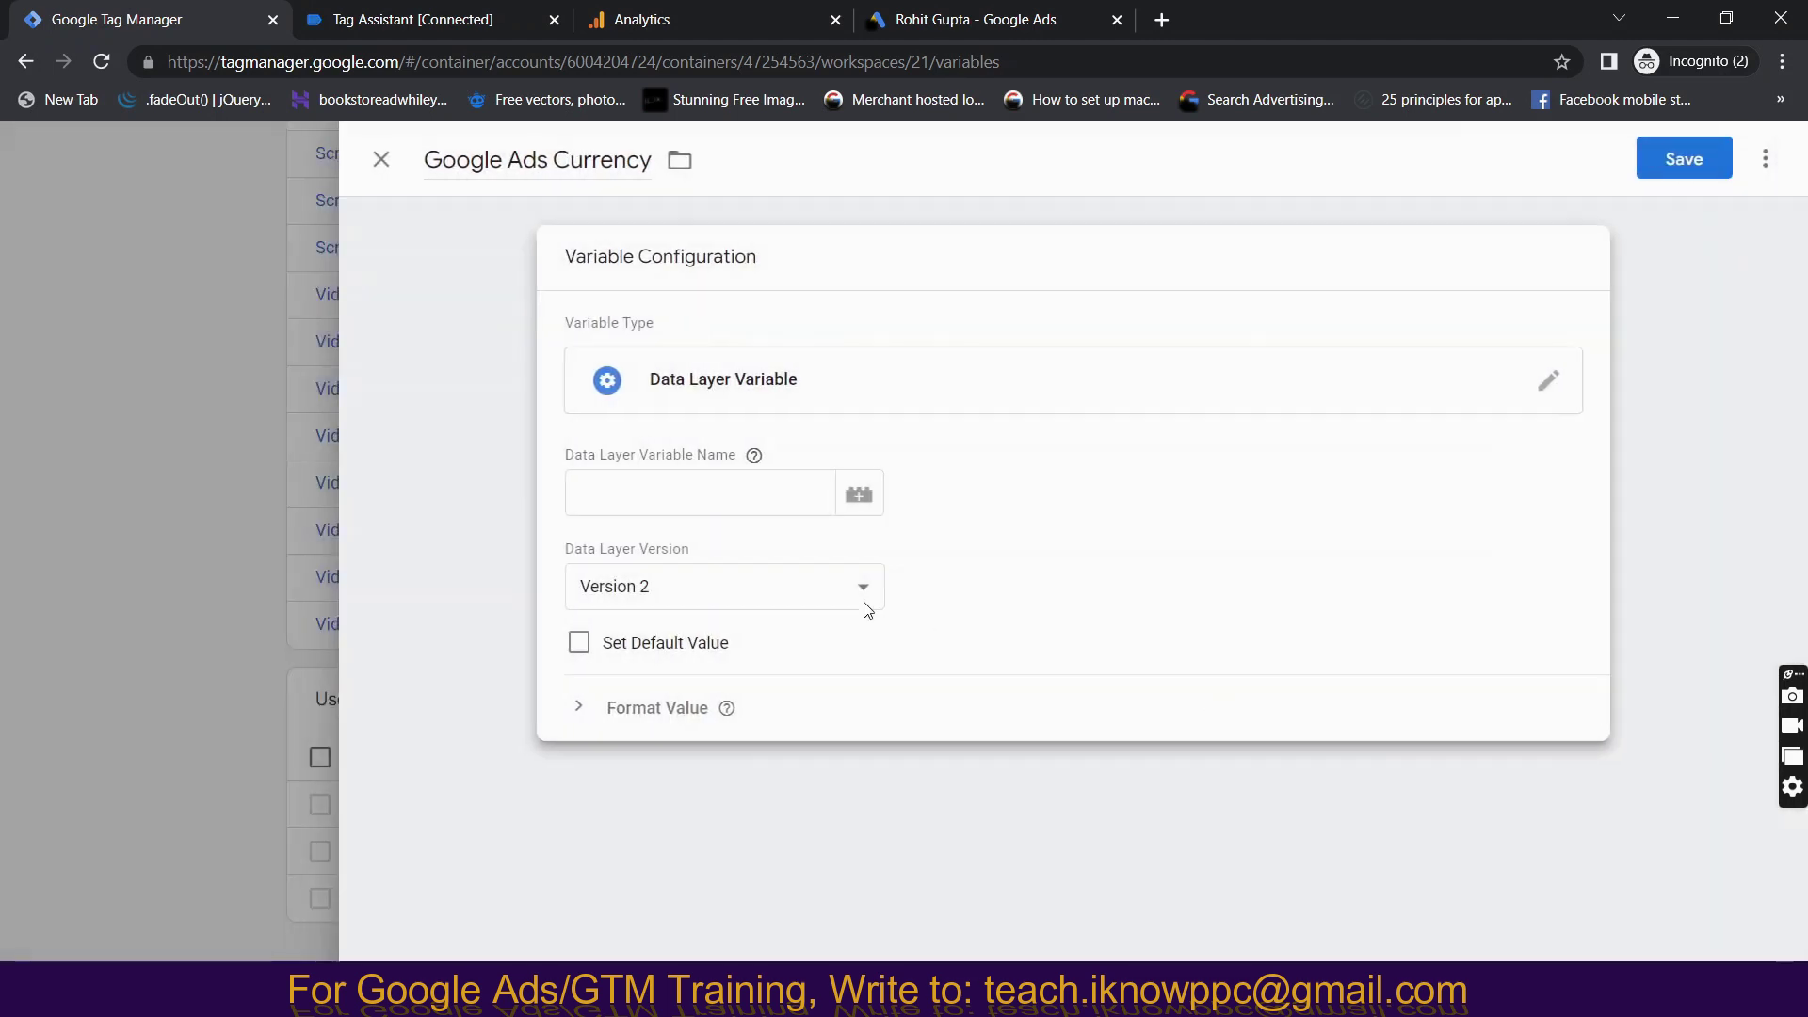
click(652, 494)
key(ctrl+v)
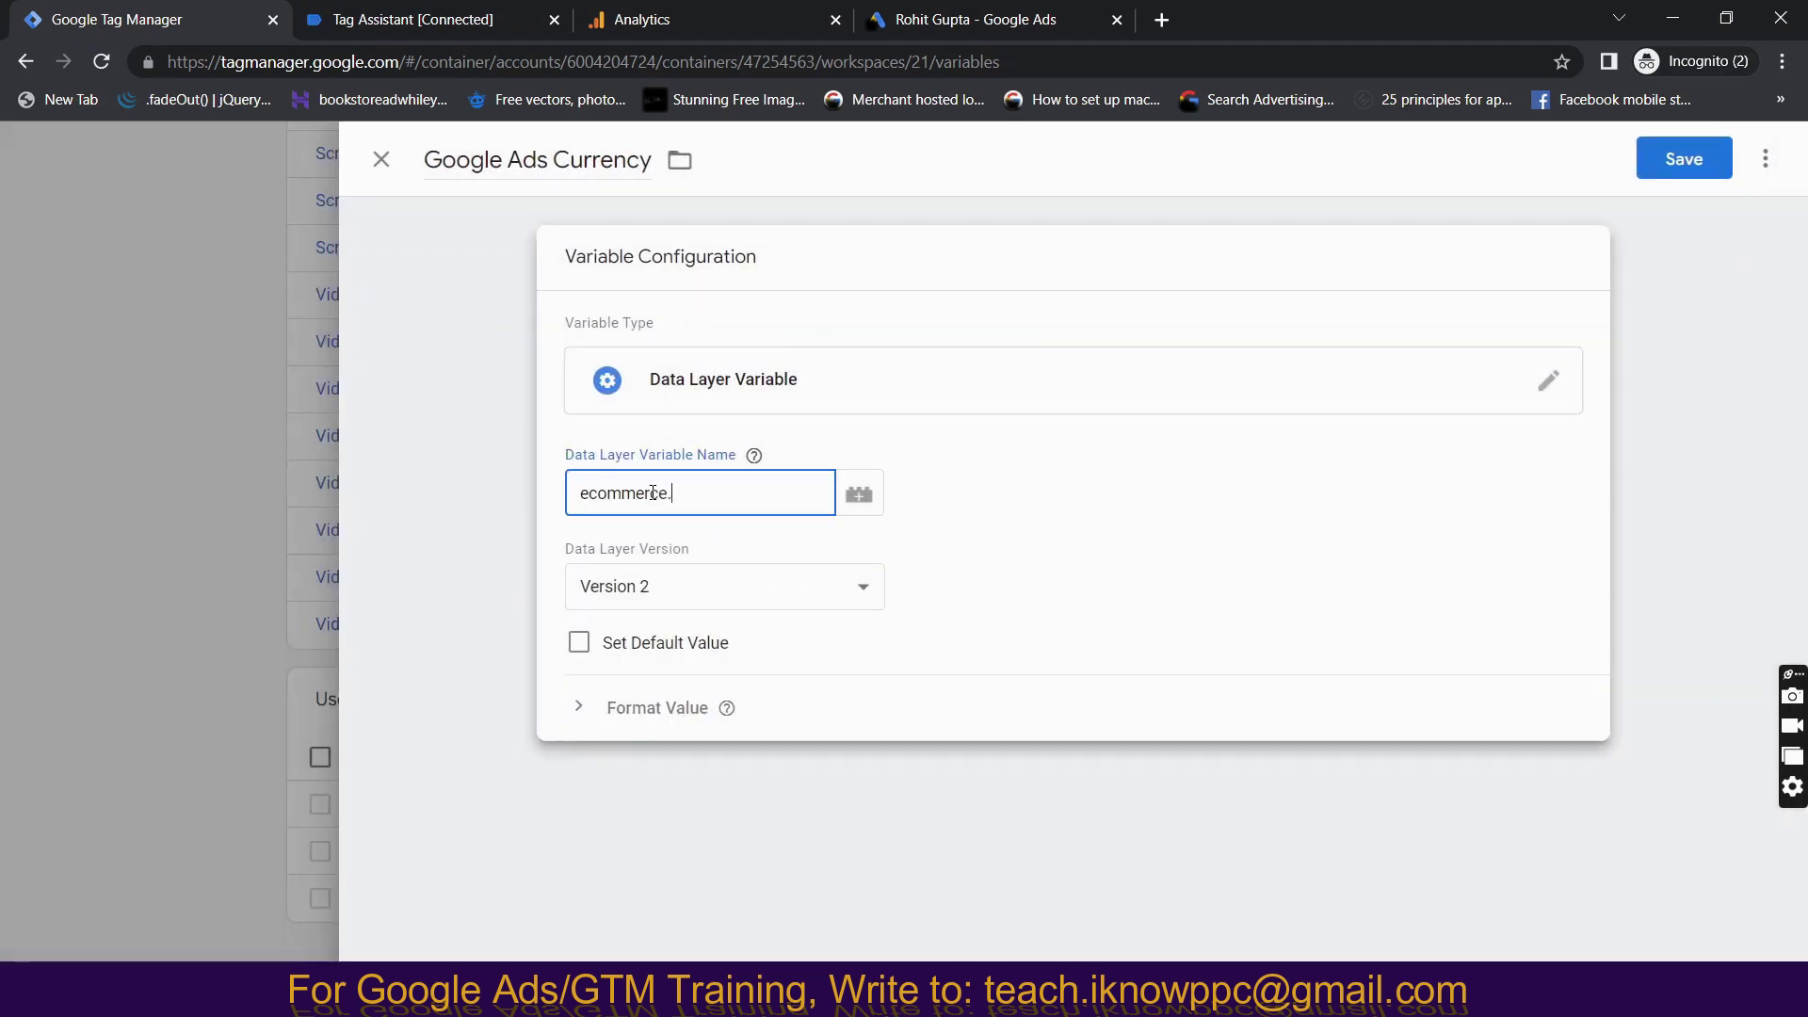
Copy the currency key from the purchase event in Tag Assistant, complete the Tag Manager variable name as ecommerce.currency, and save the variable.
click(515, 13)
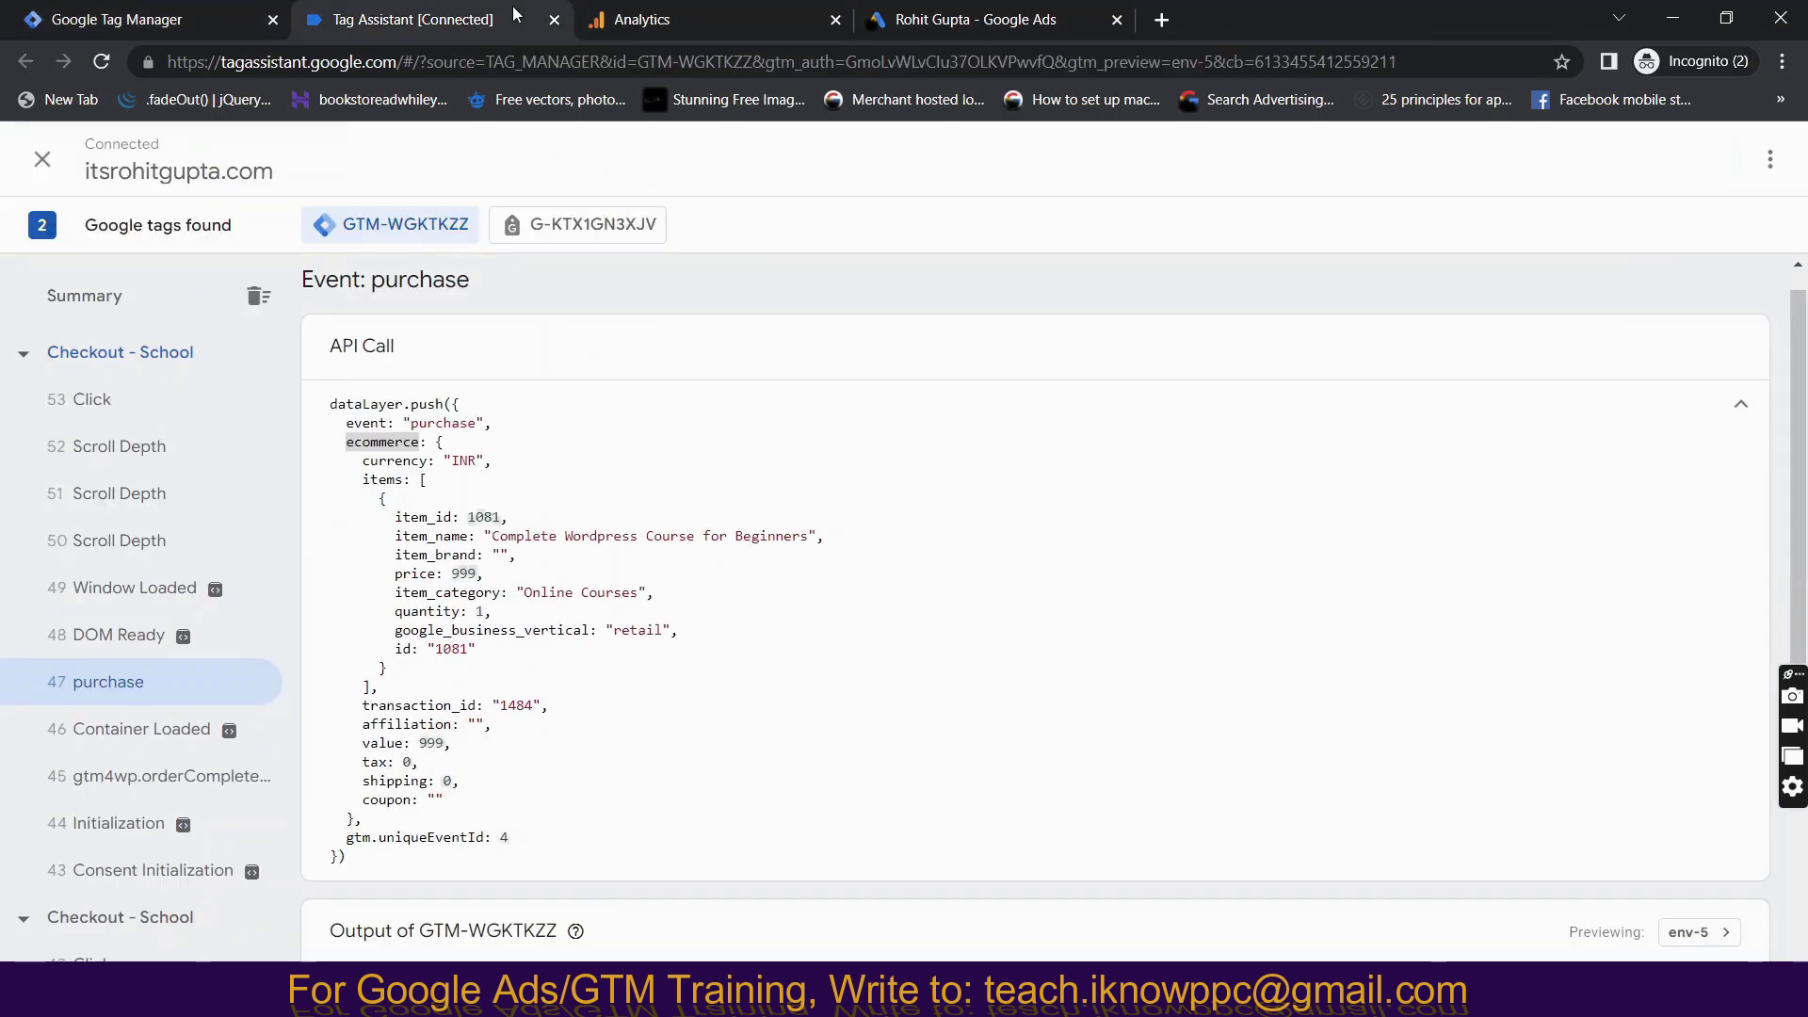
double_click(389, 460)
key(ctrl+c)
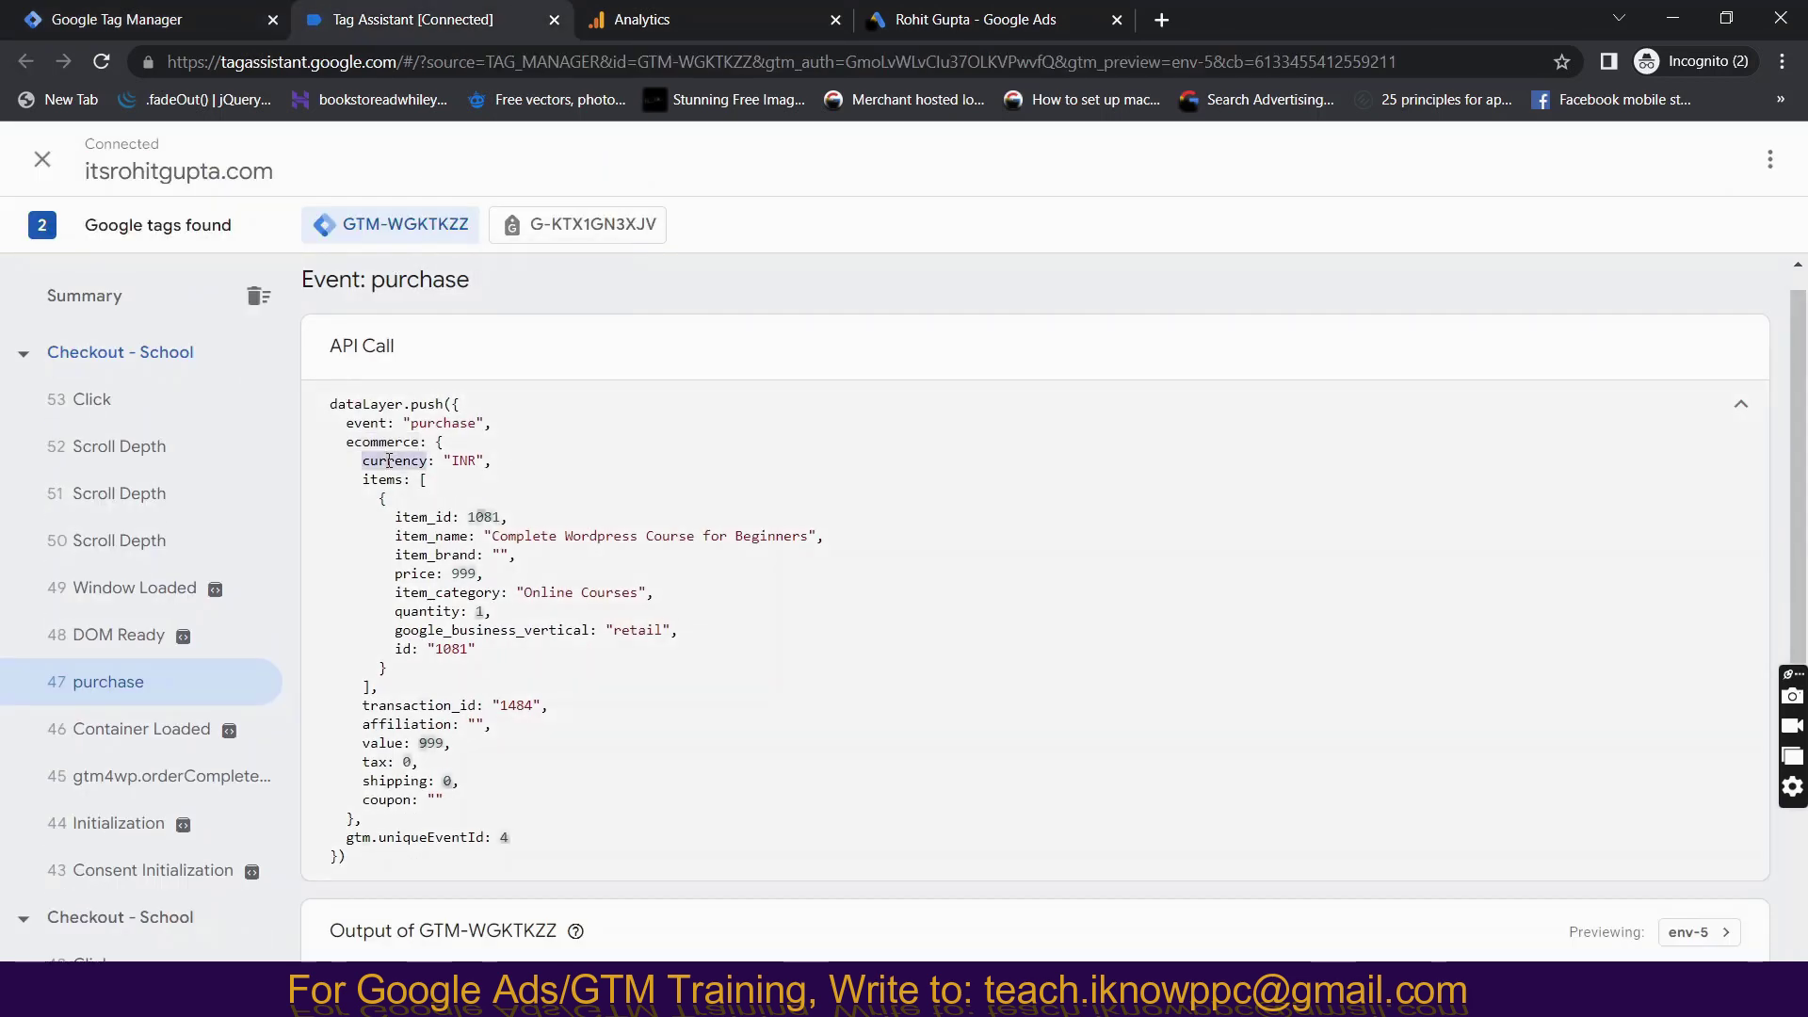
click(123, 19)
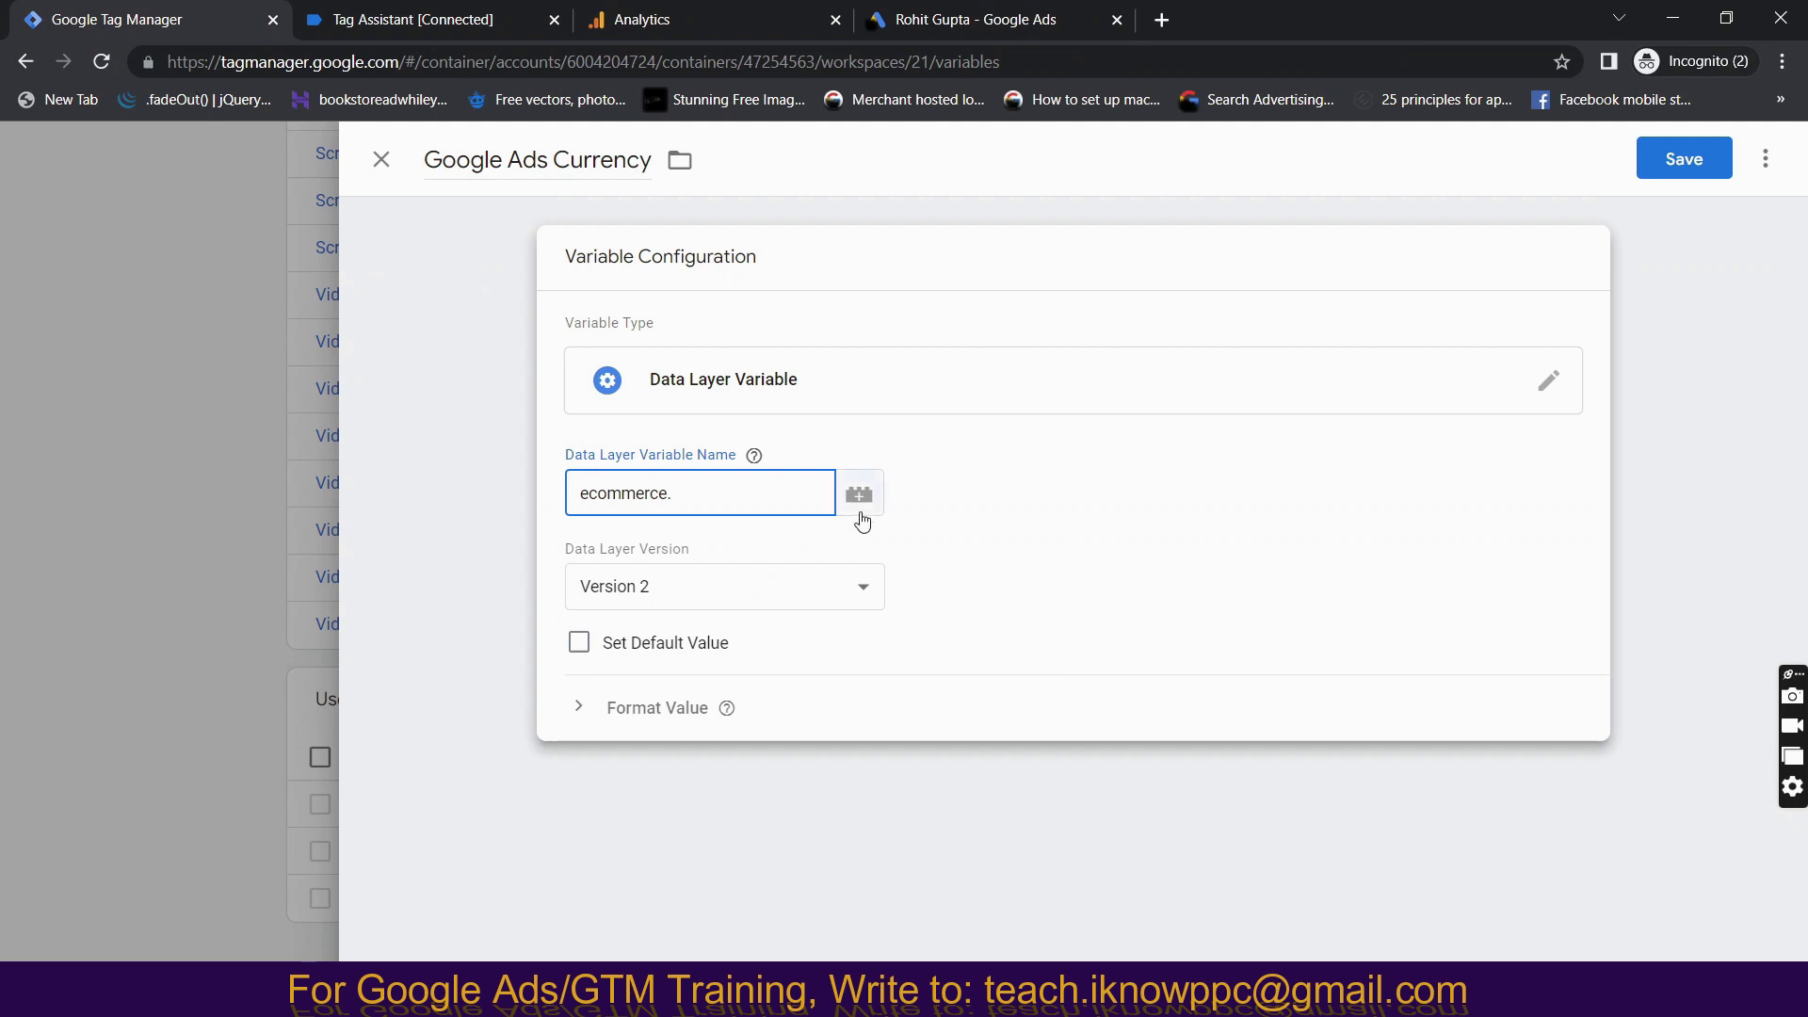
key(ctrl+v)
click(1676, 164)
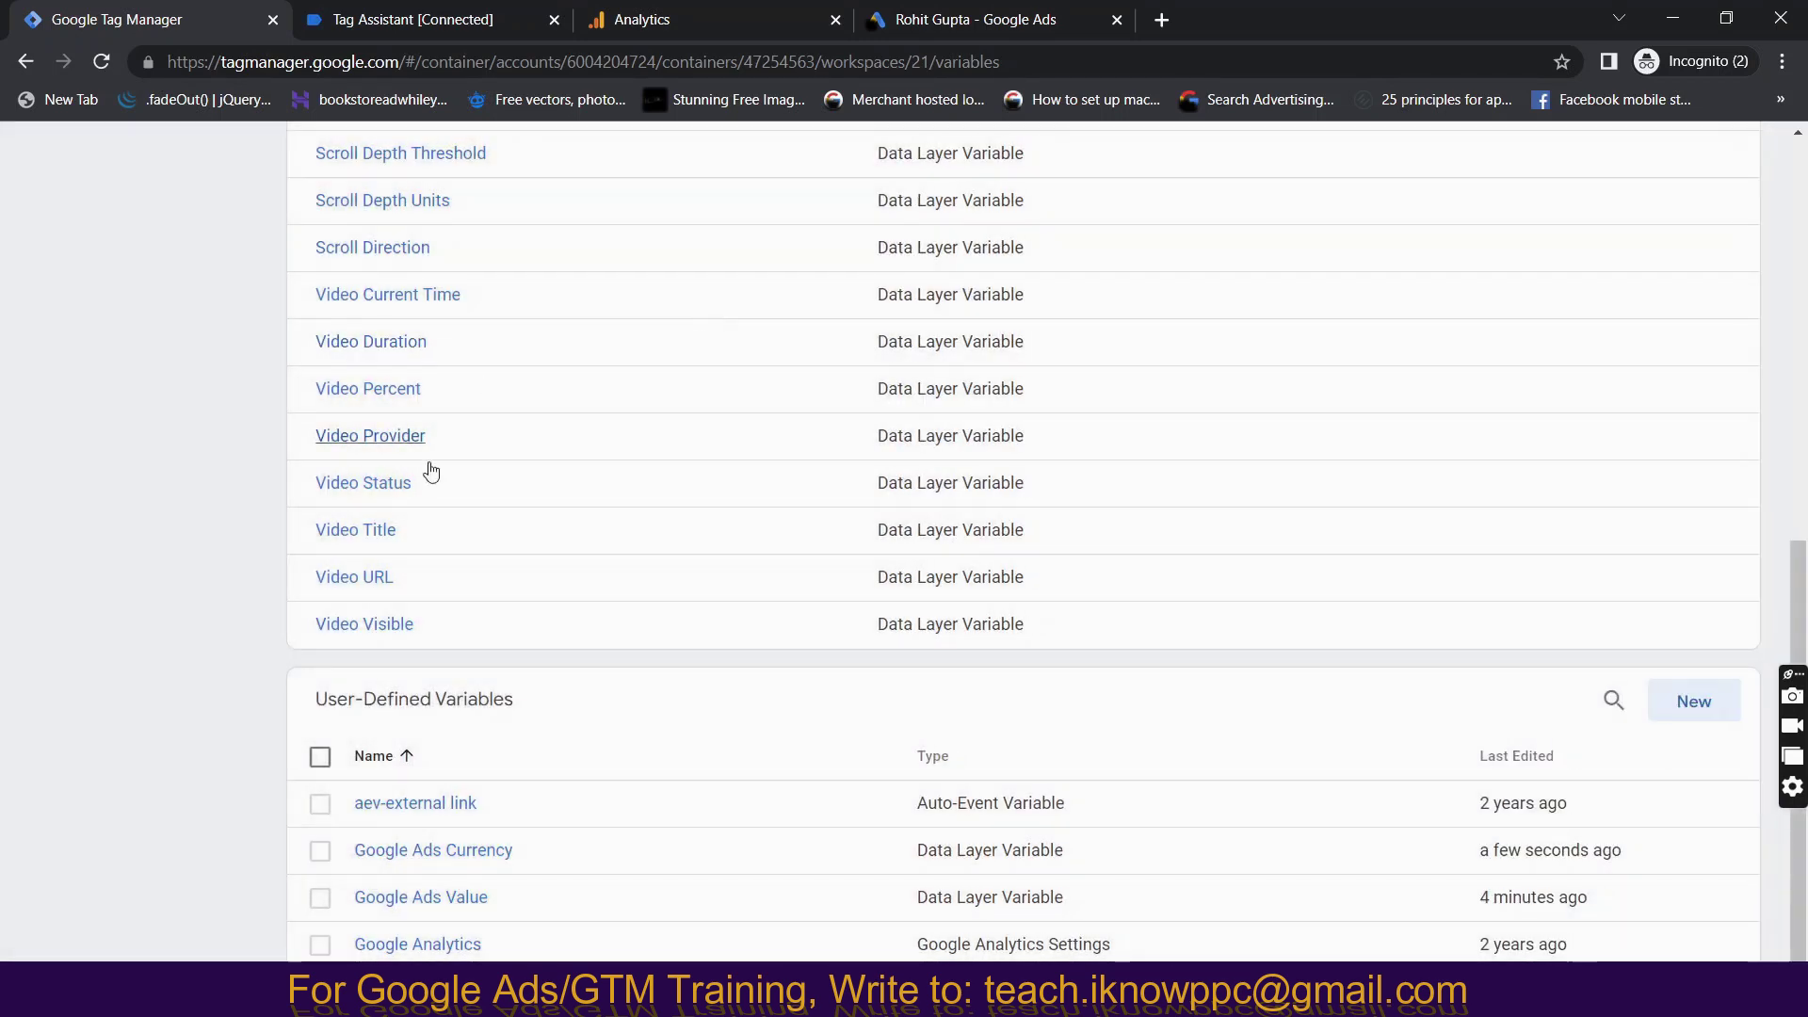
Set the Currency Code of the Google Ads Purchase Value tag to the {{Google Ads Currency}} variable and save the tag.
scroll(444, 505, up, 15)
click(102, 455)
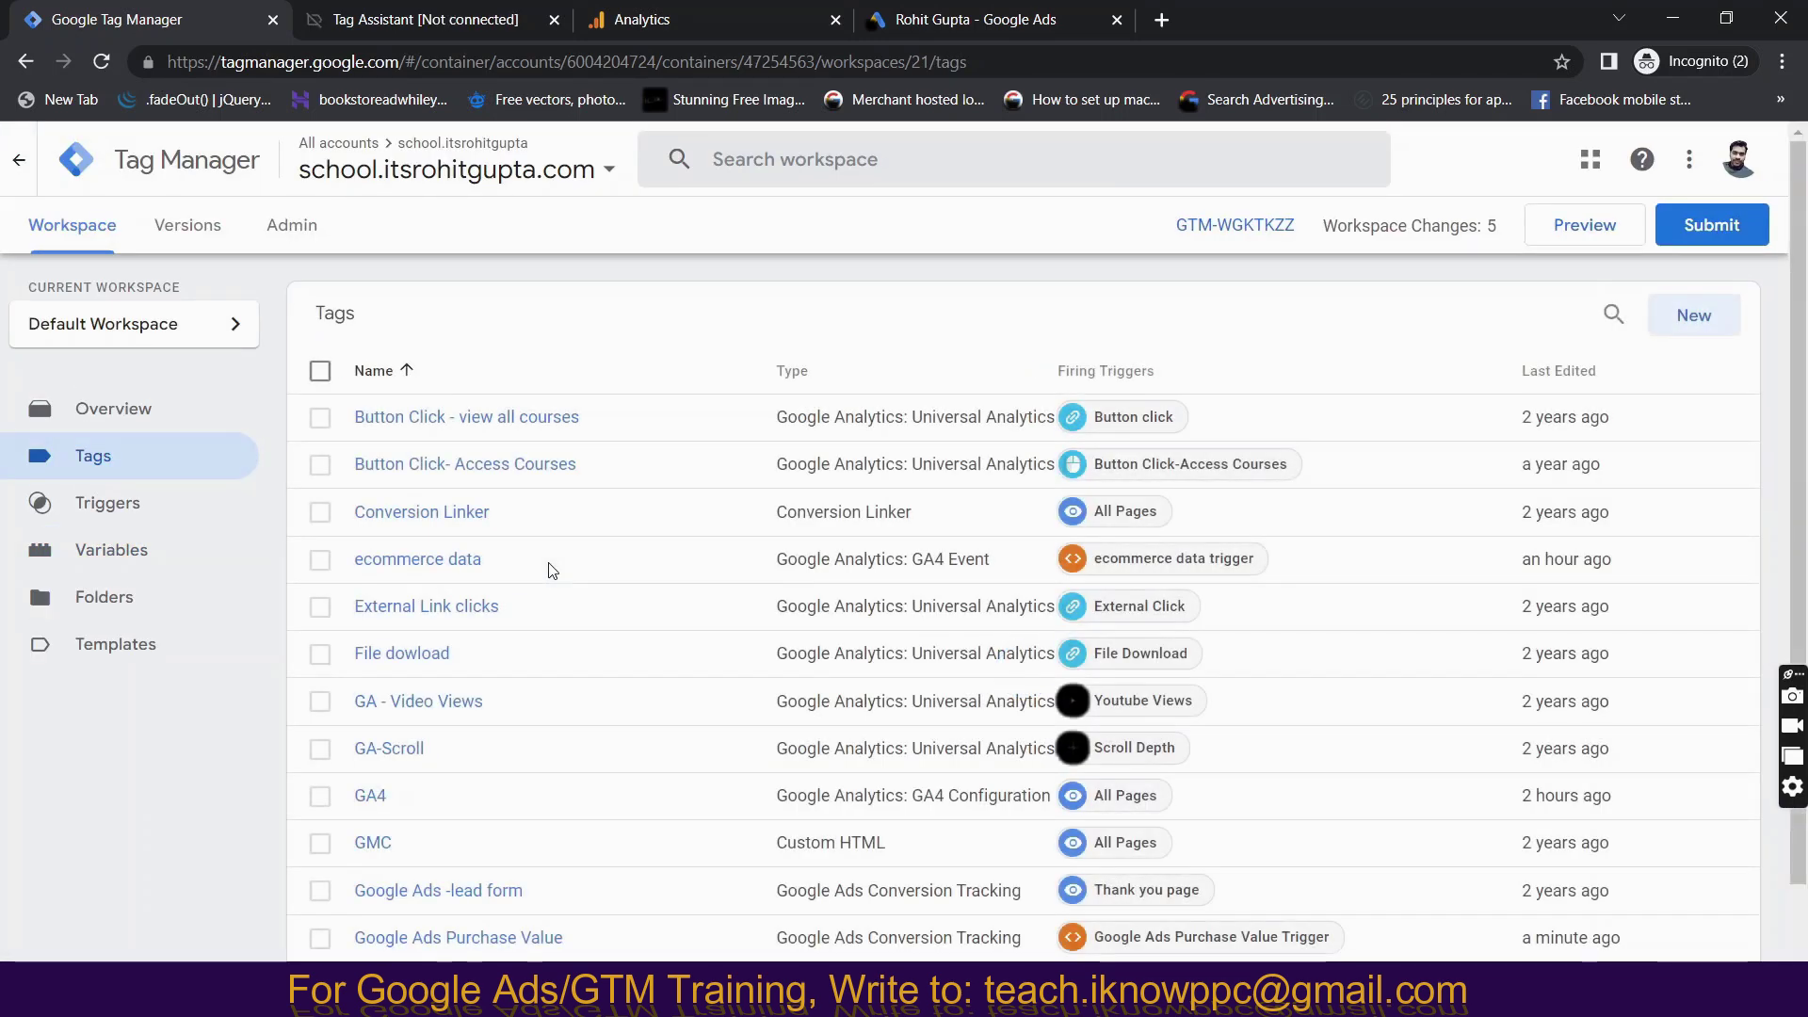
scroll(505, 698, down, 2)
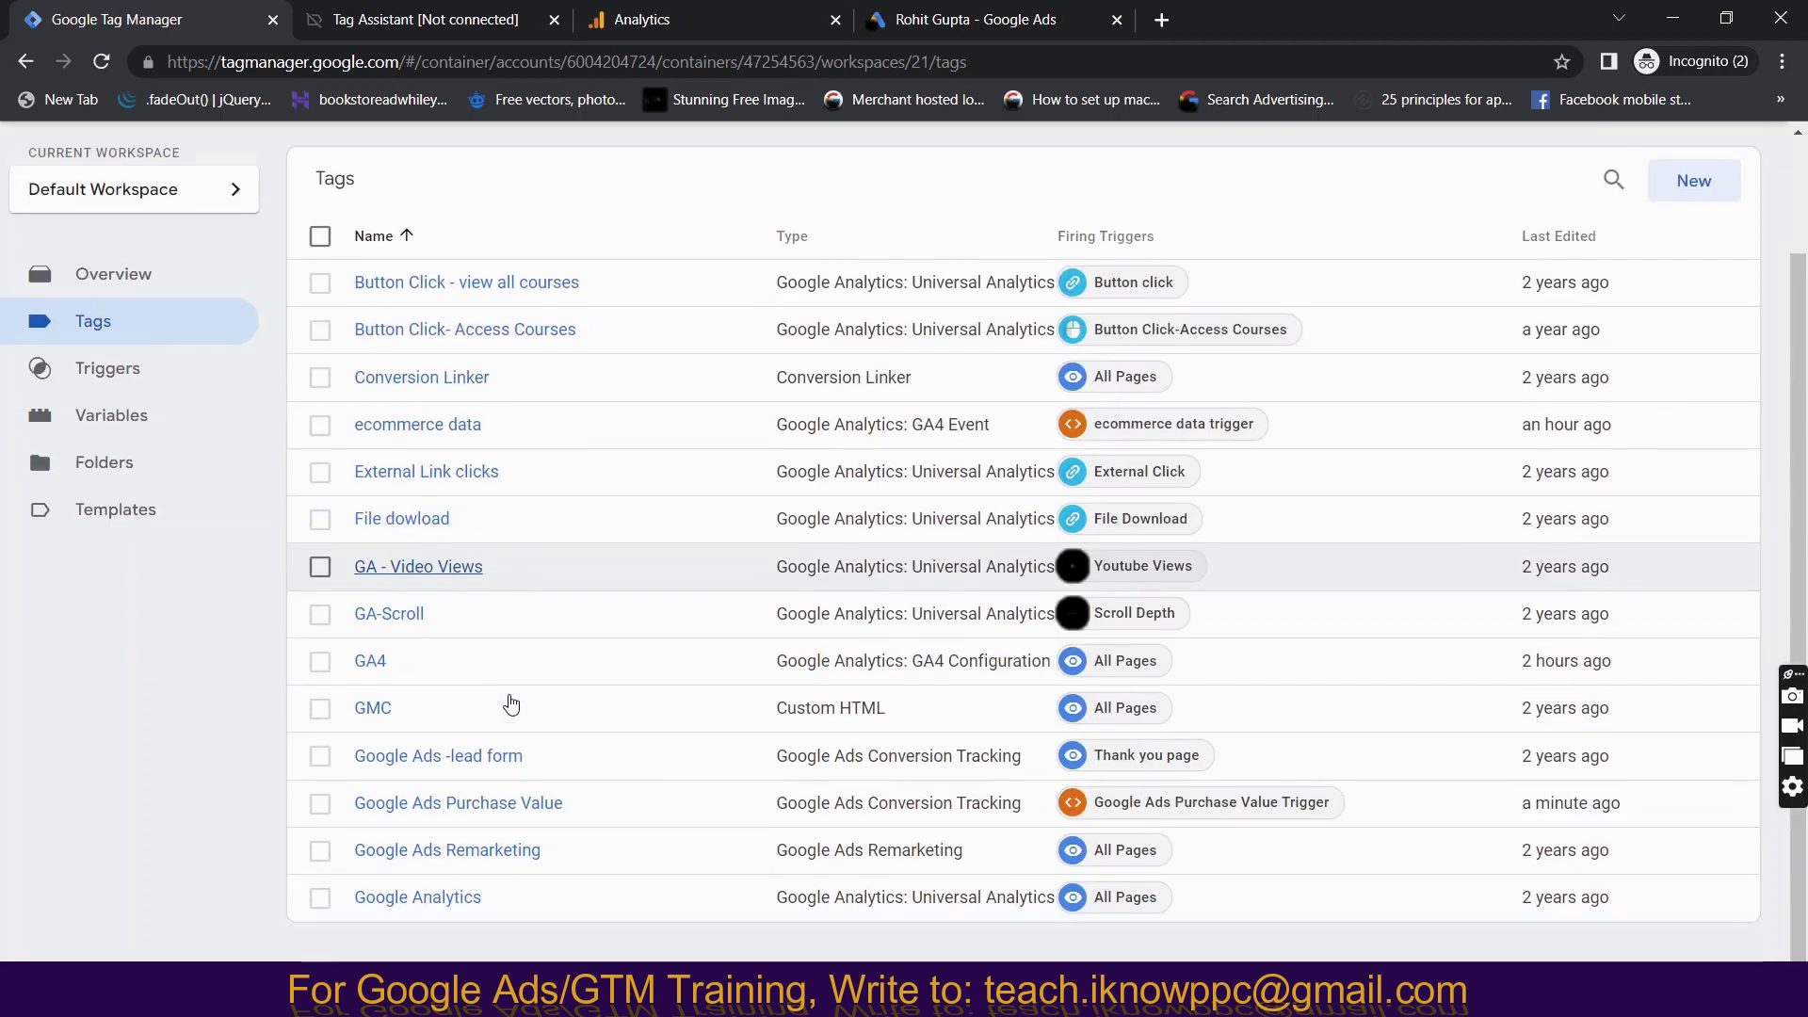
click(426, 808)
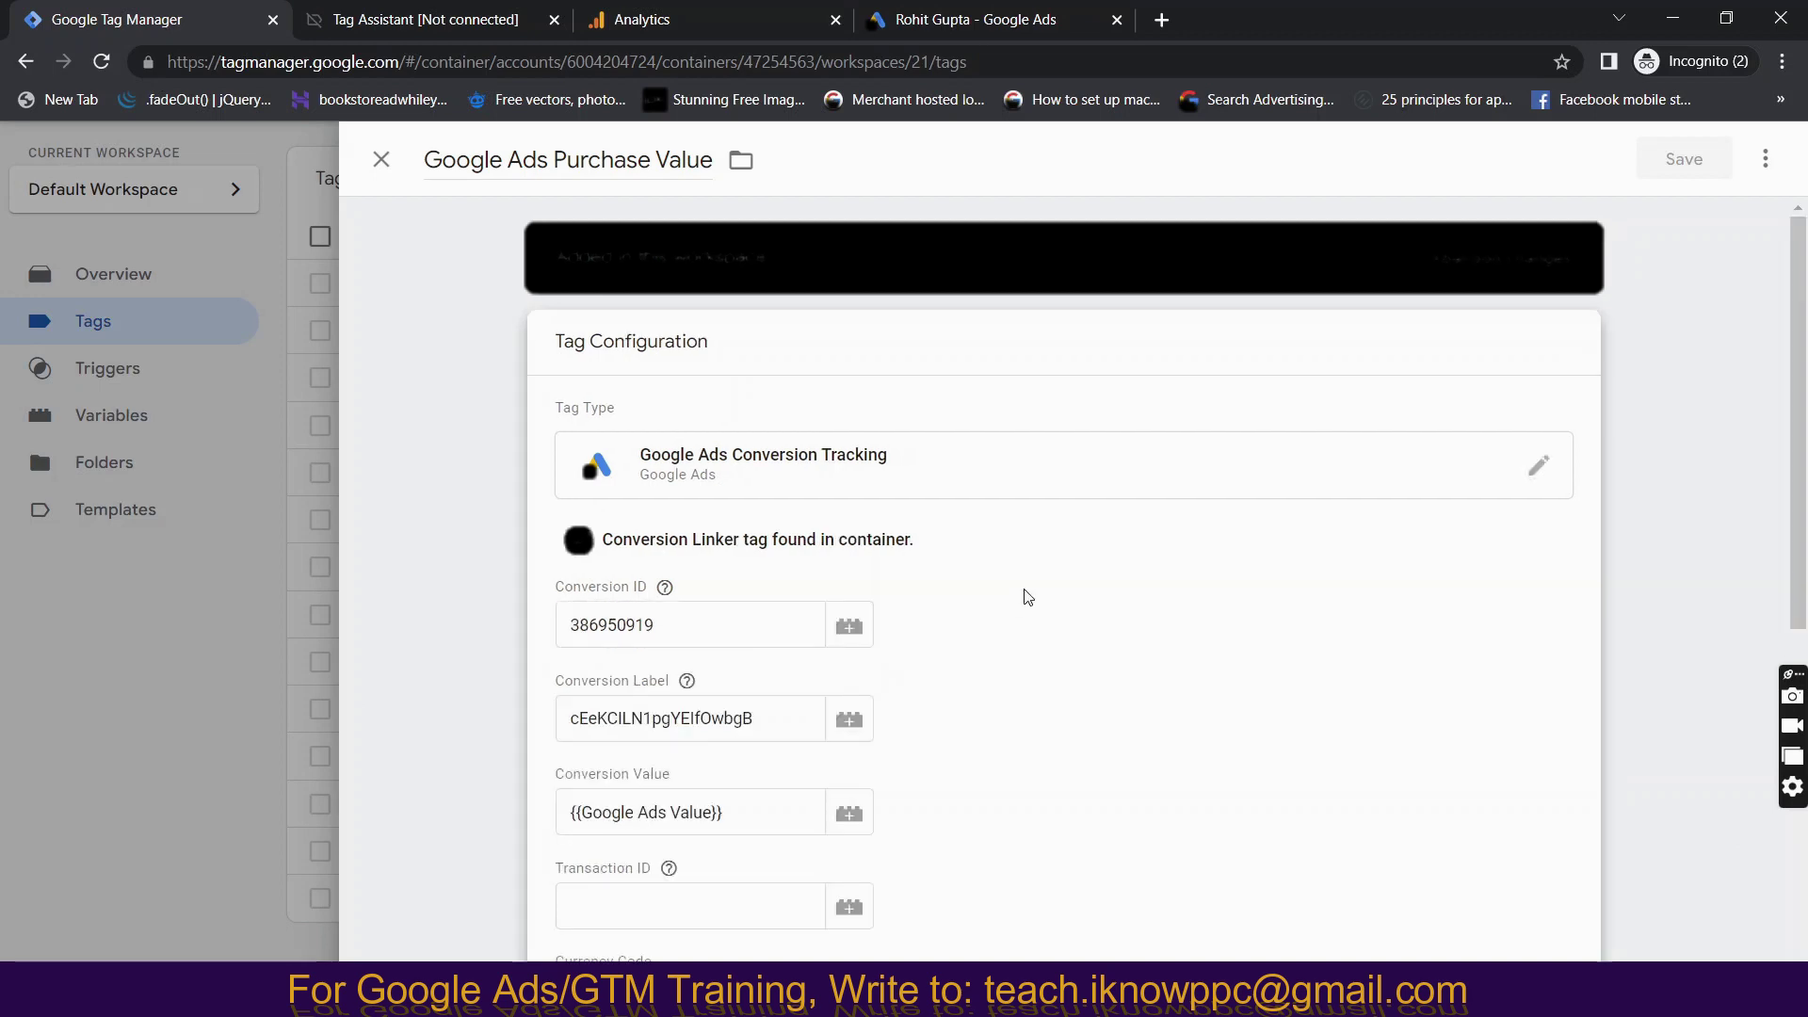
scroll(697, 768, down, 4)
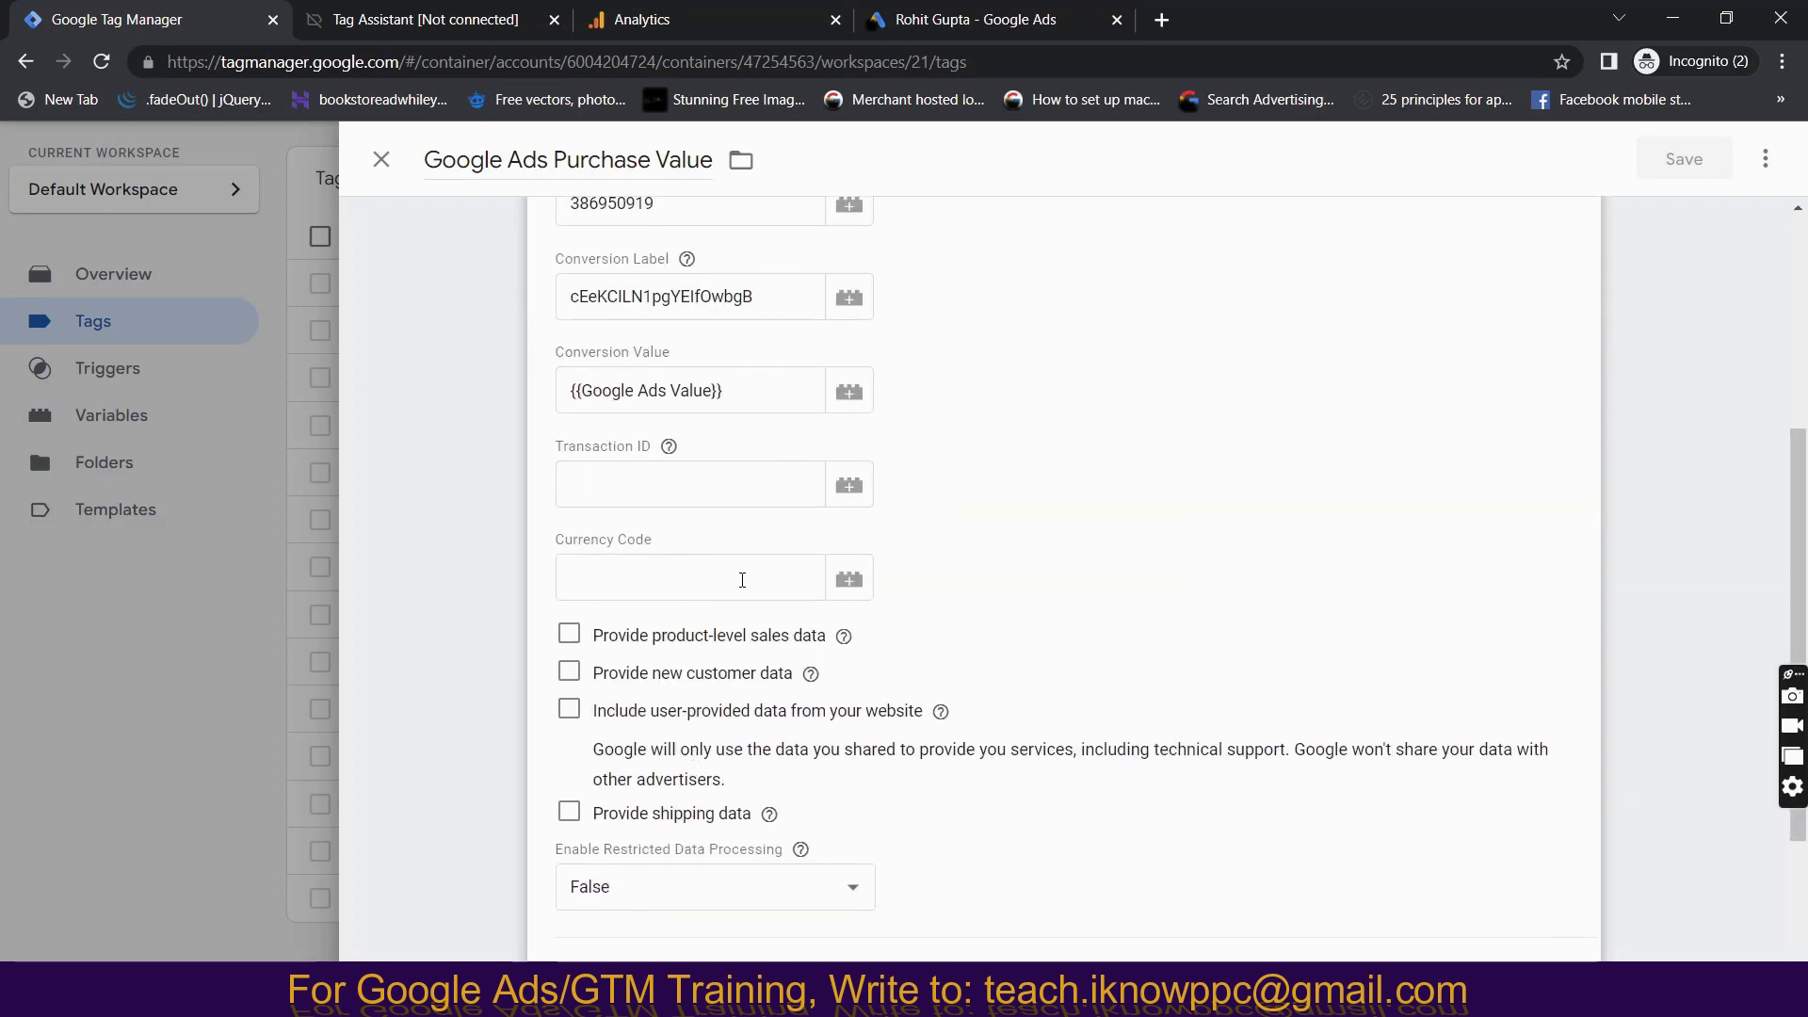
click(851, 580)
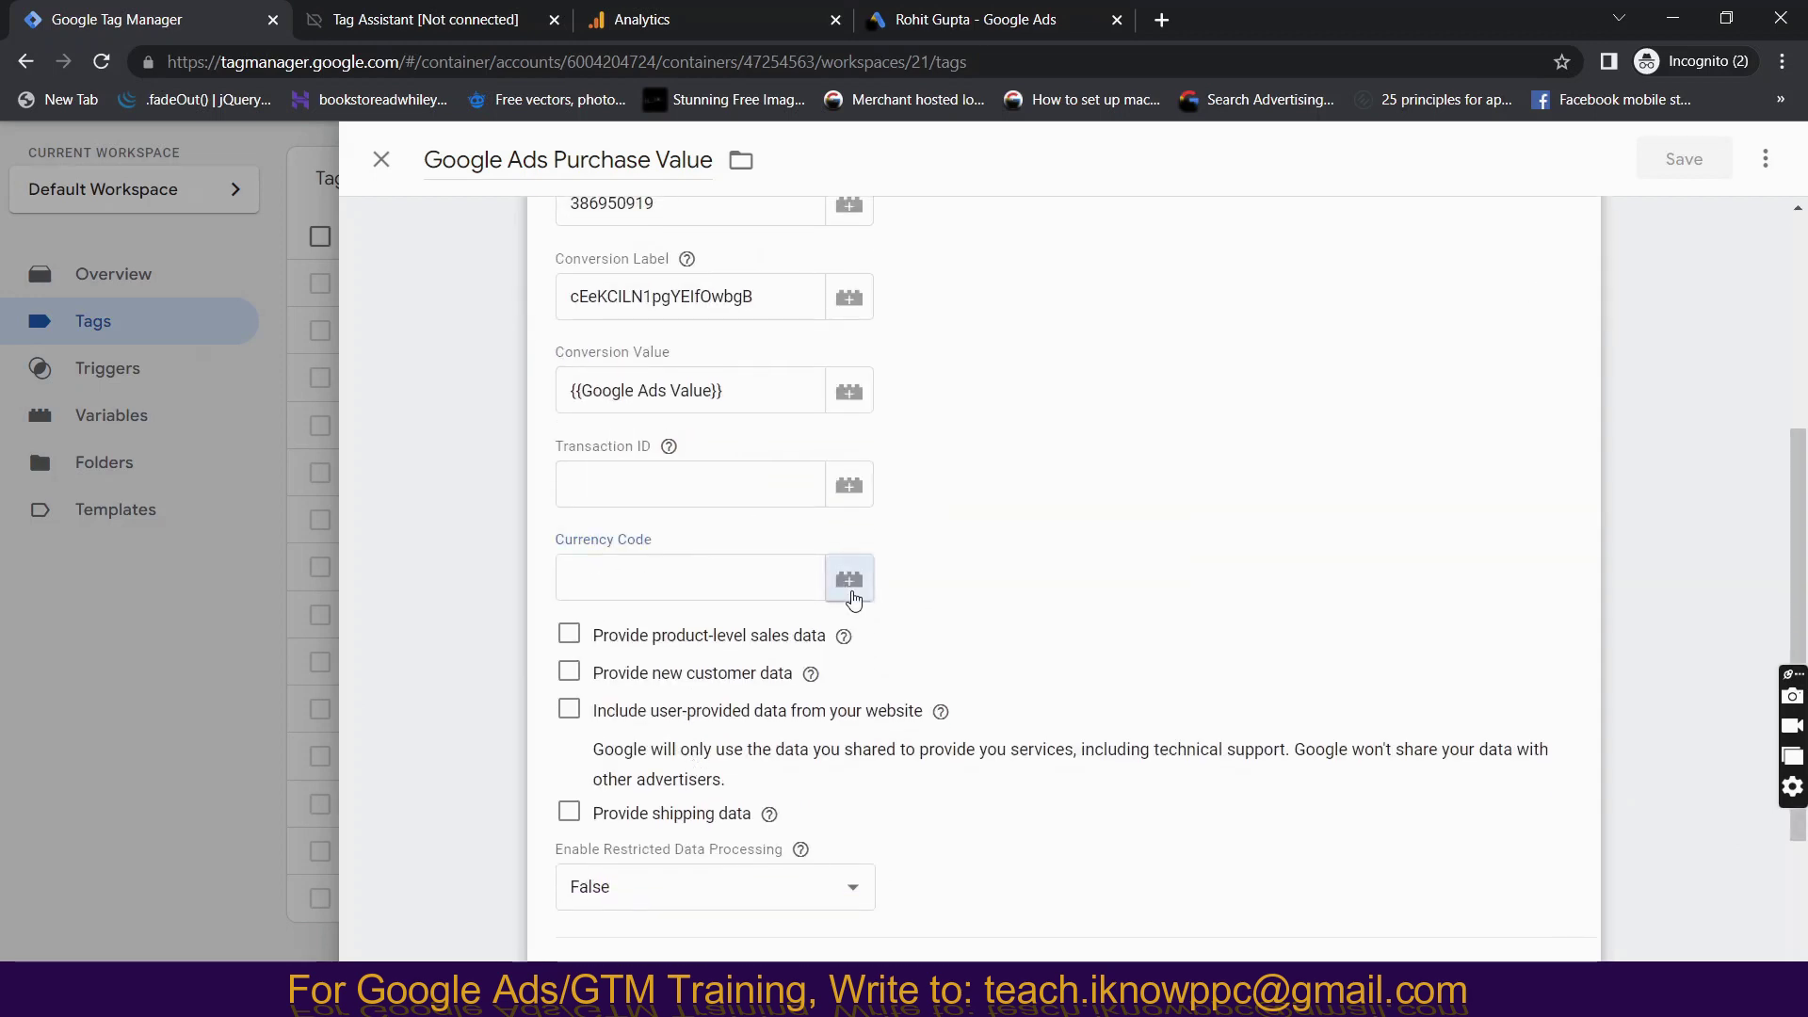
scroll(537, 601, down, 2)
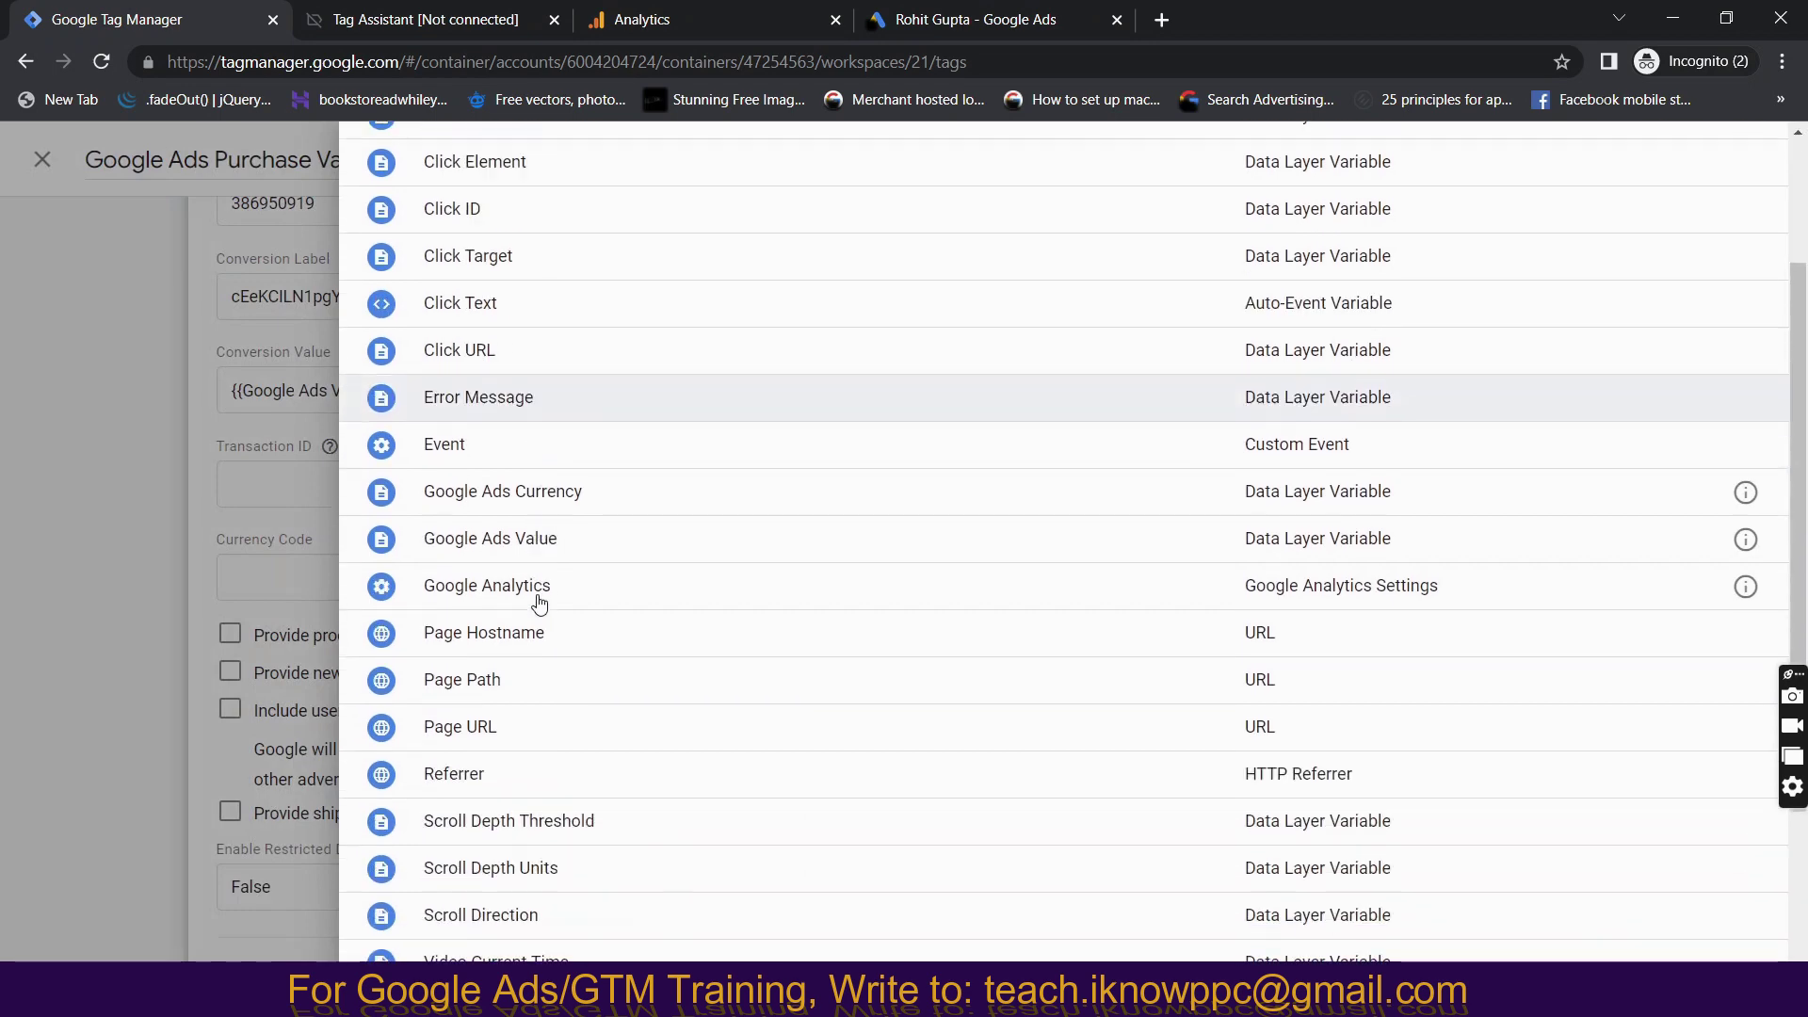
click(489, 491)
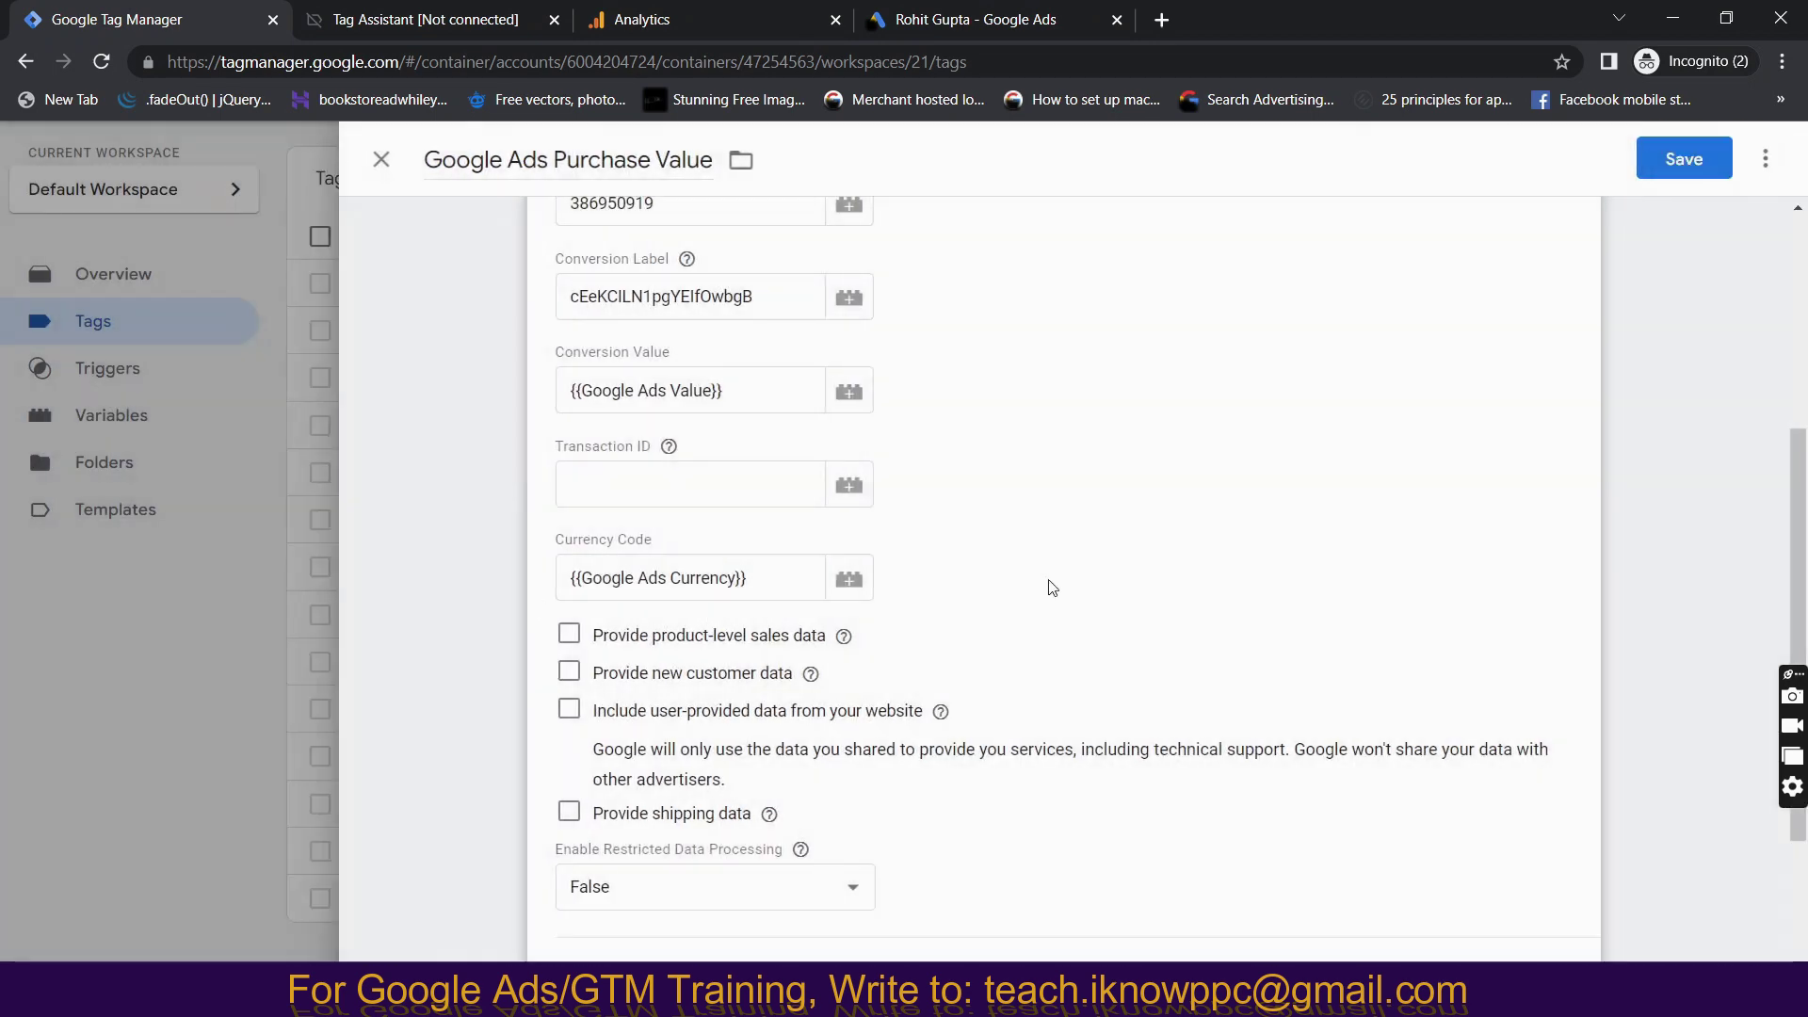
scroll(1083, 582, up, 5)
click(1678, 164)
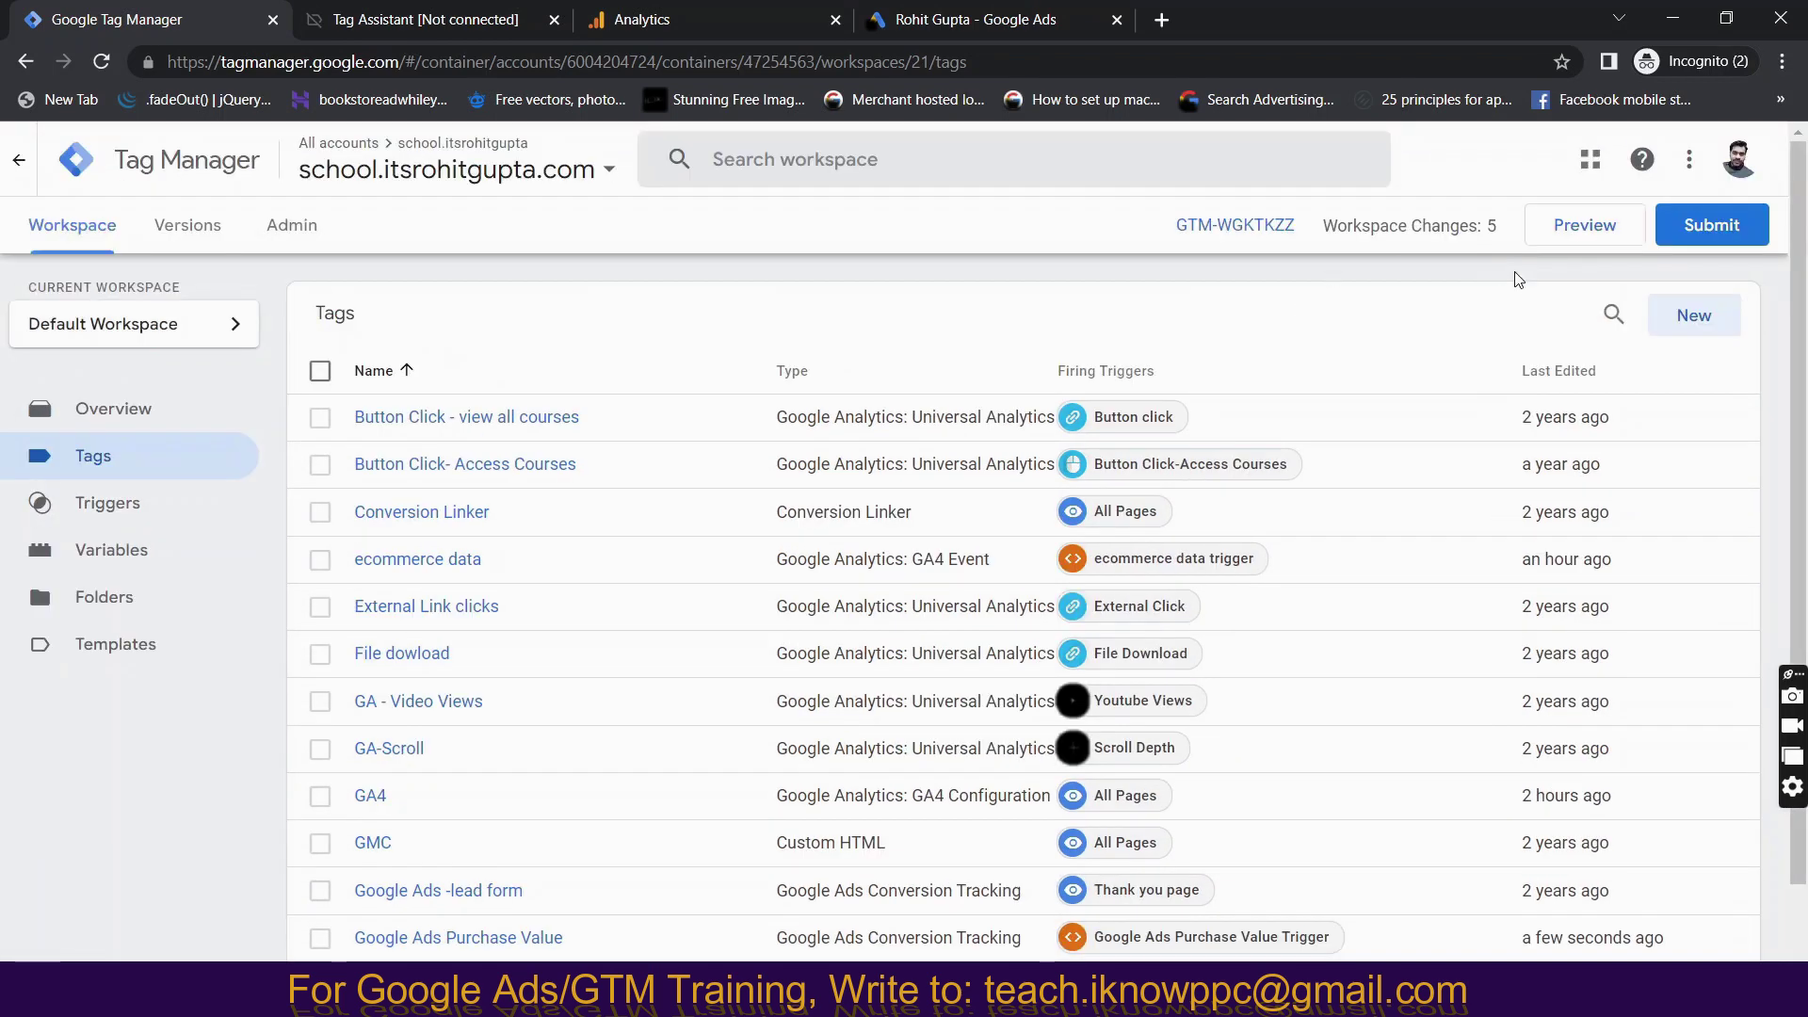
Preview the container and add the Social Media Marketing course to the cart on the connected school site.
click(1598, 243)
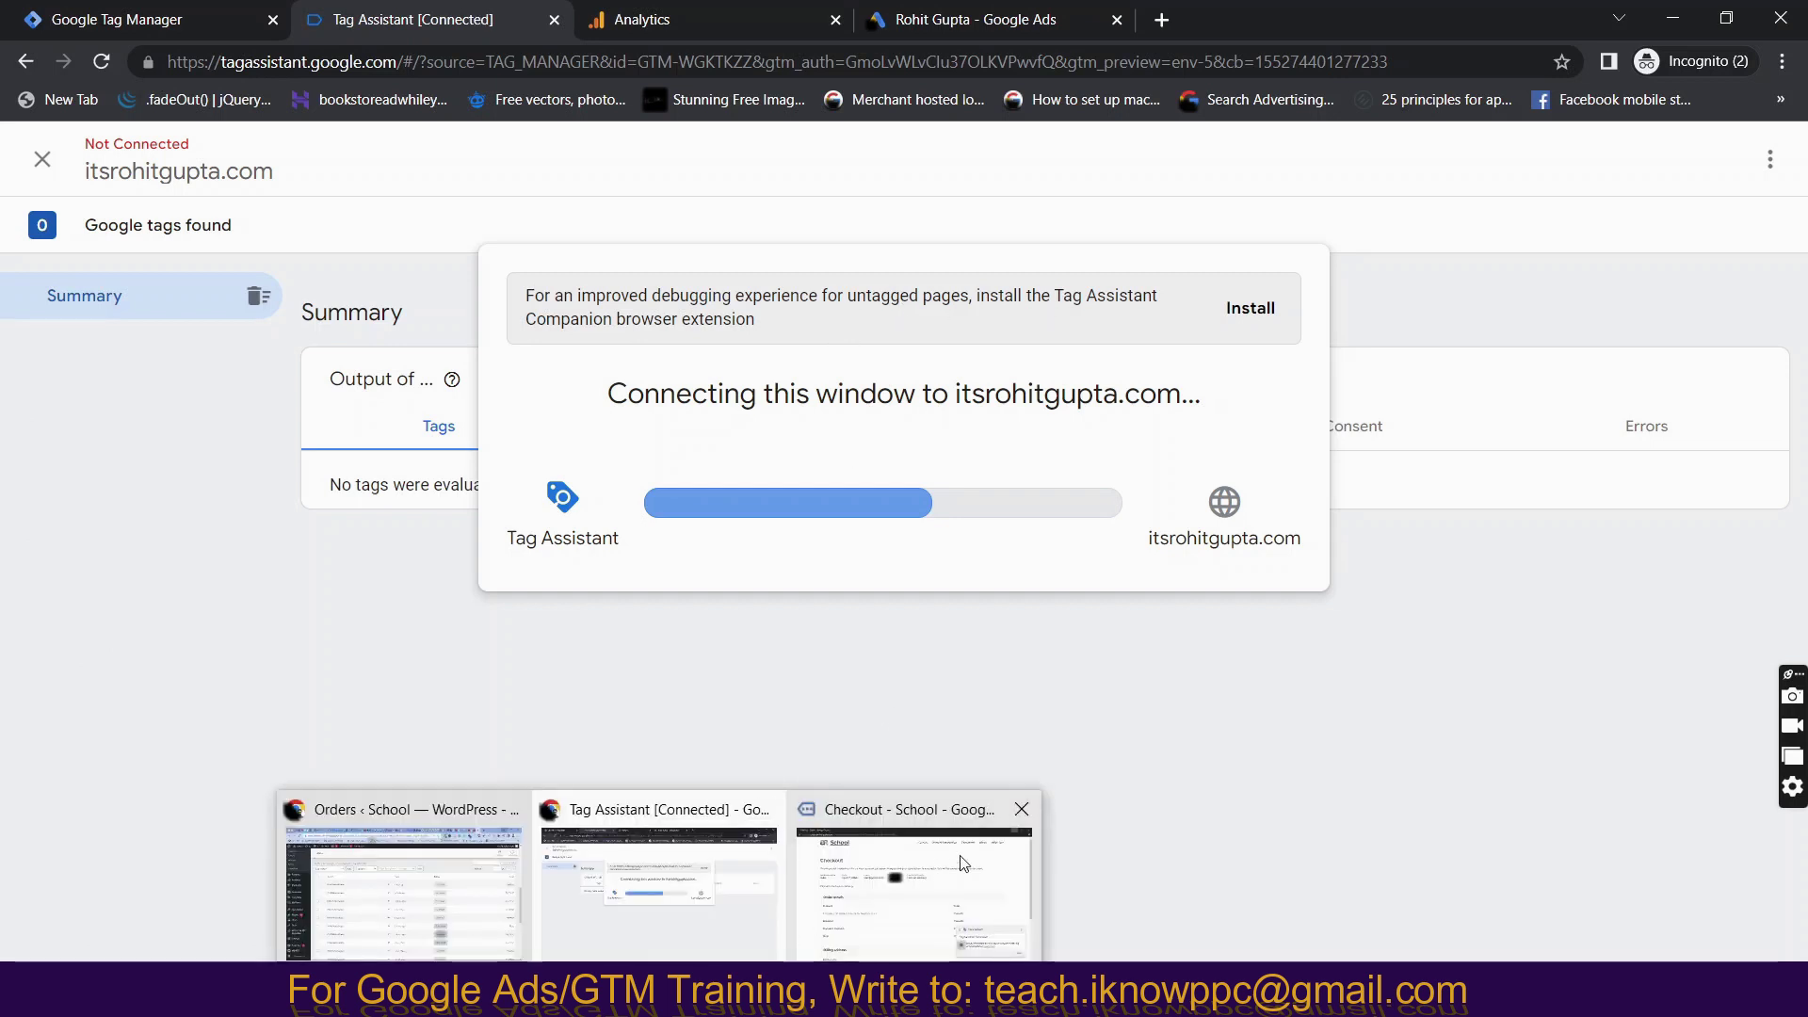
click(942, 871)
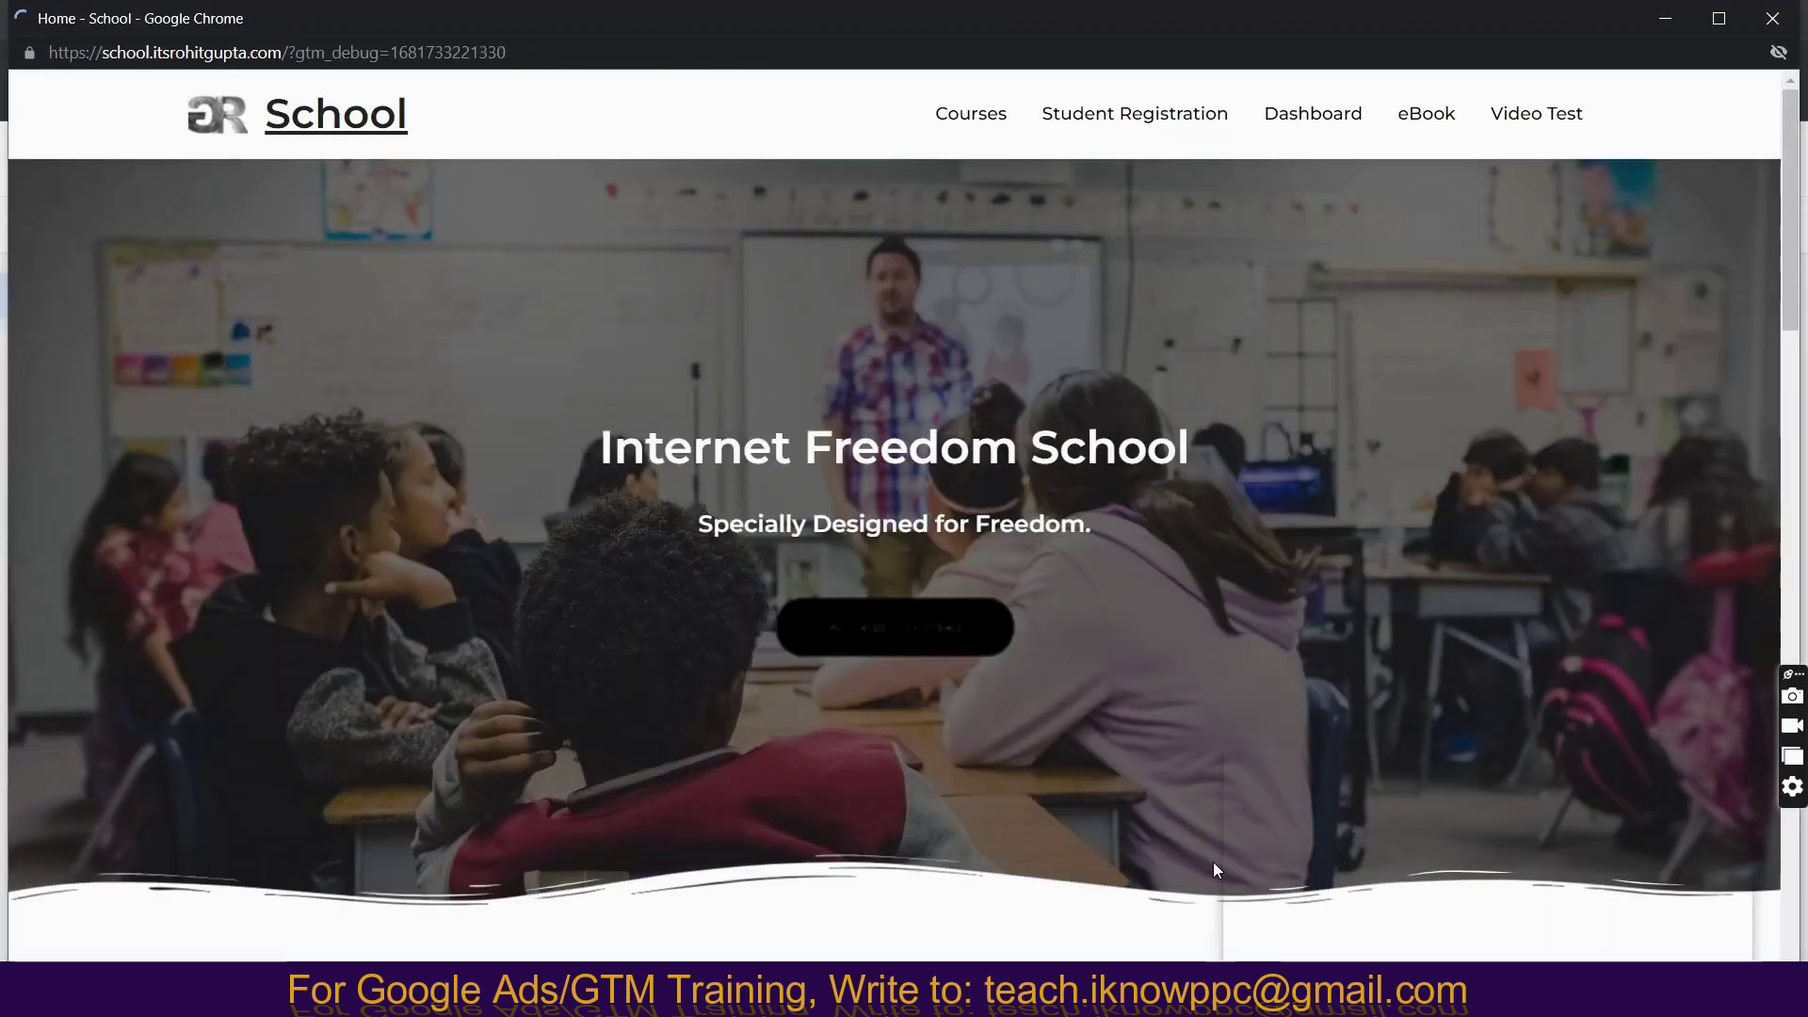
scroll(781, 789, down, 7)
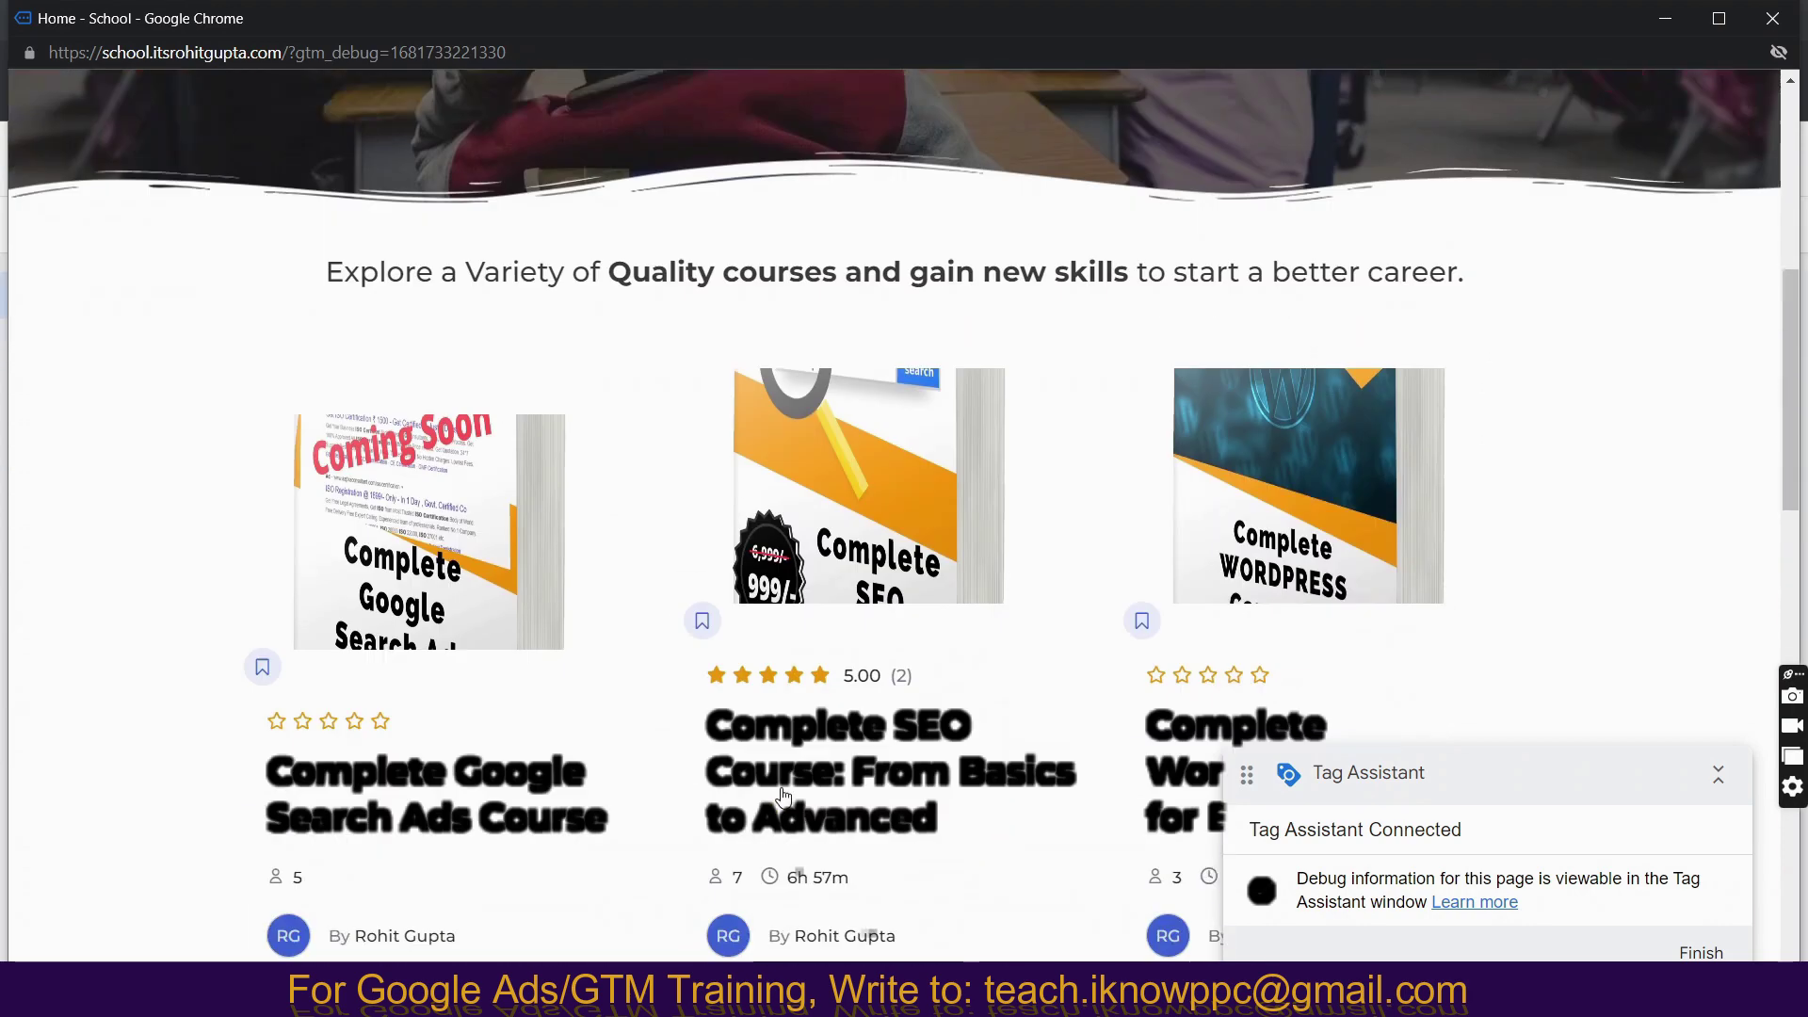
scroll(782, 796, down, 8)
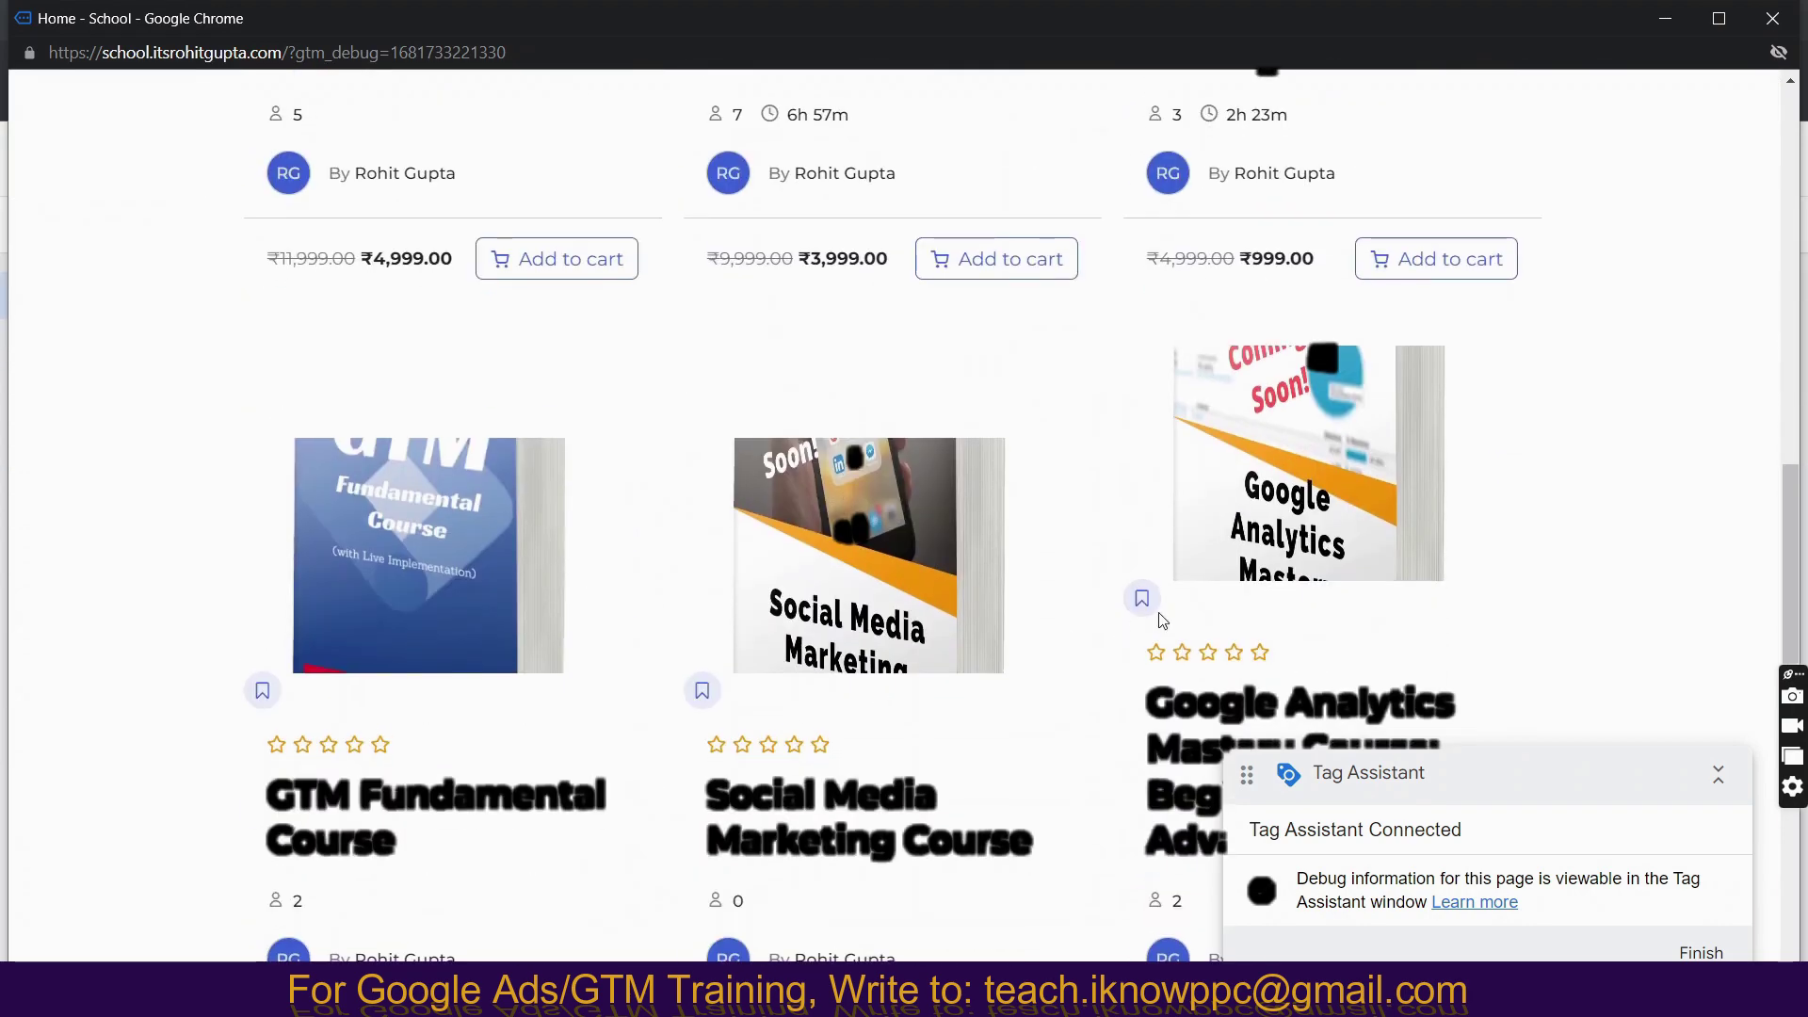
scroll(1161, 620, down, 2)
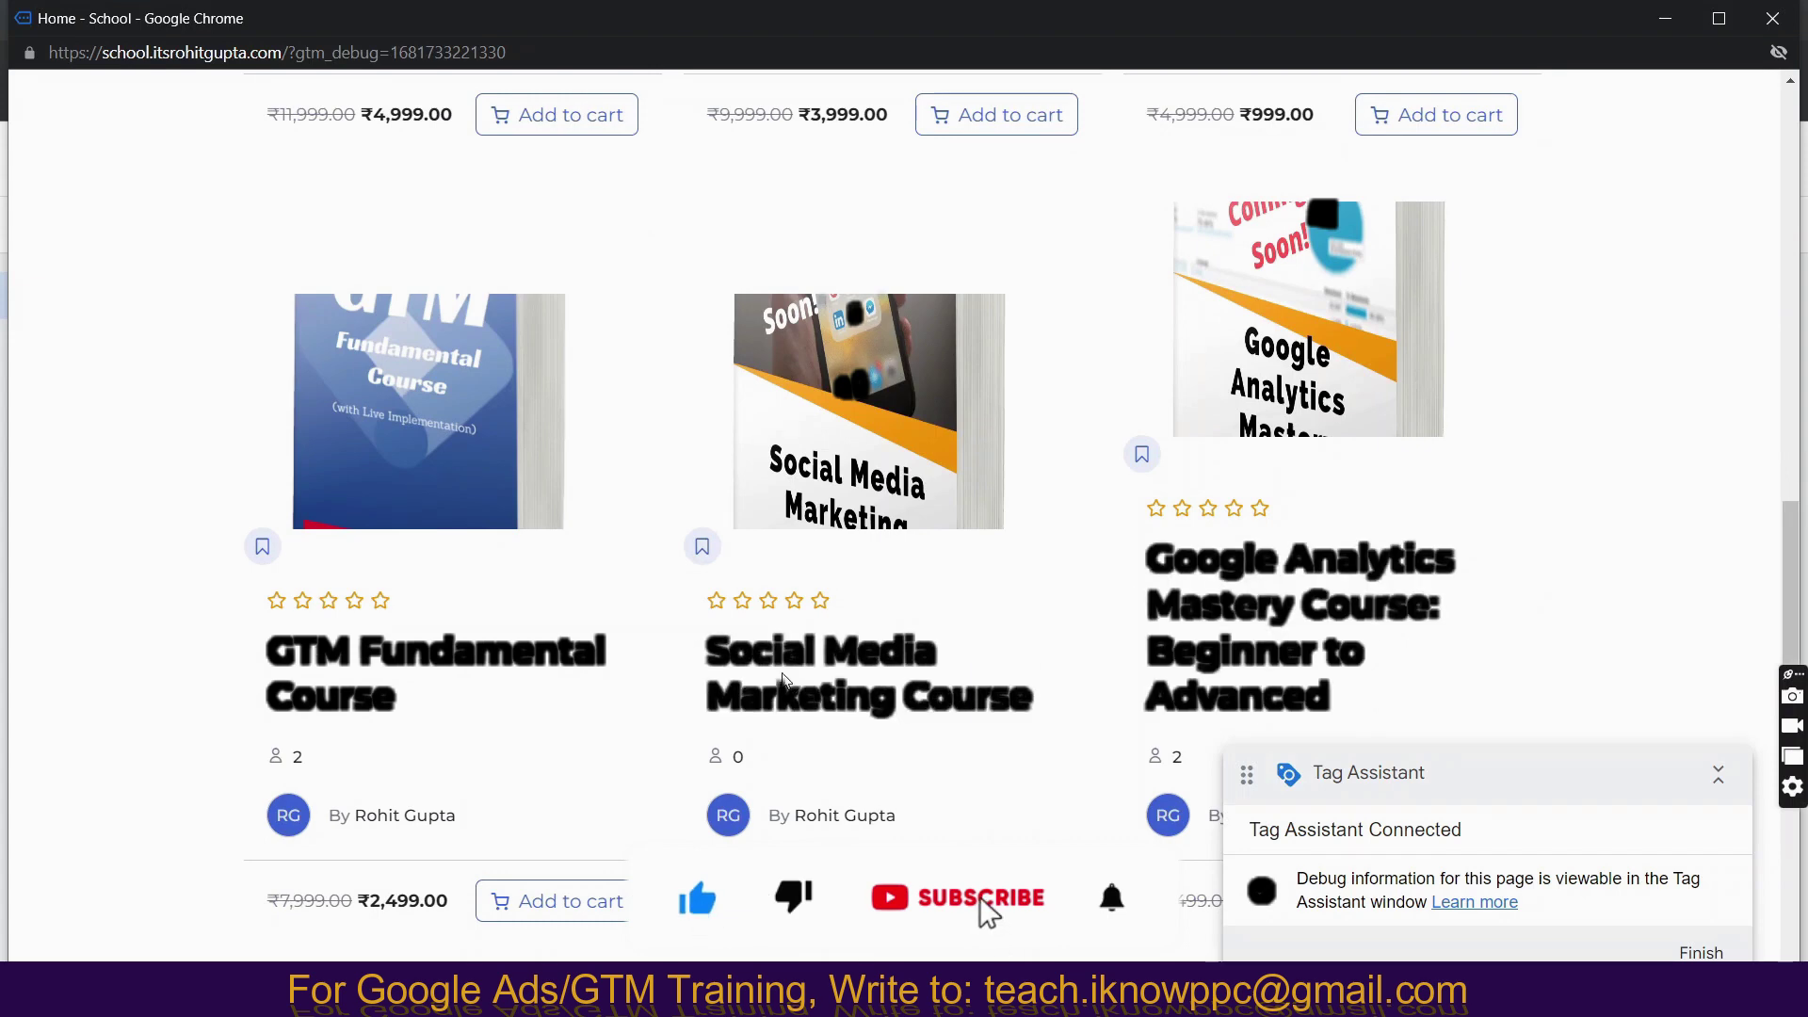
click(810, 648)
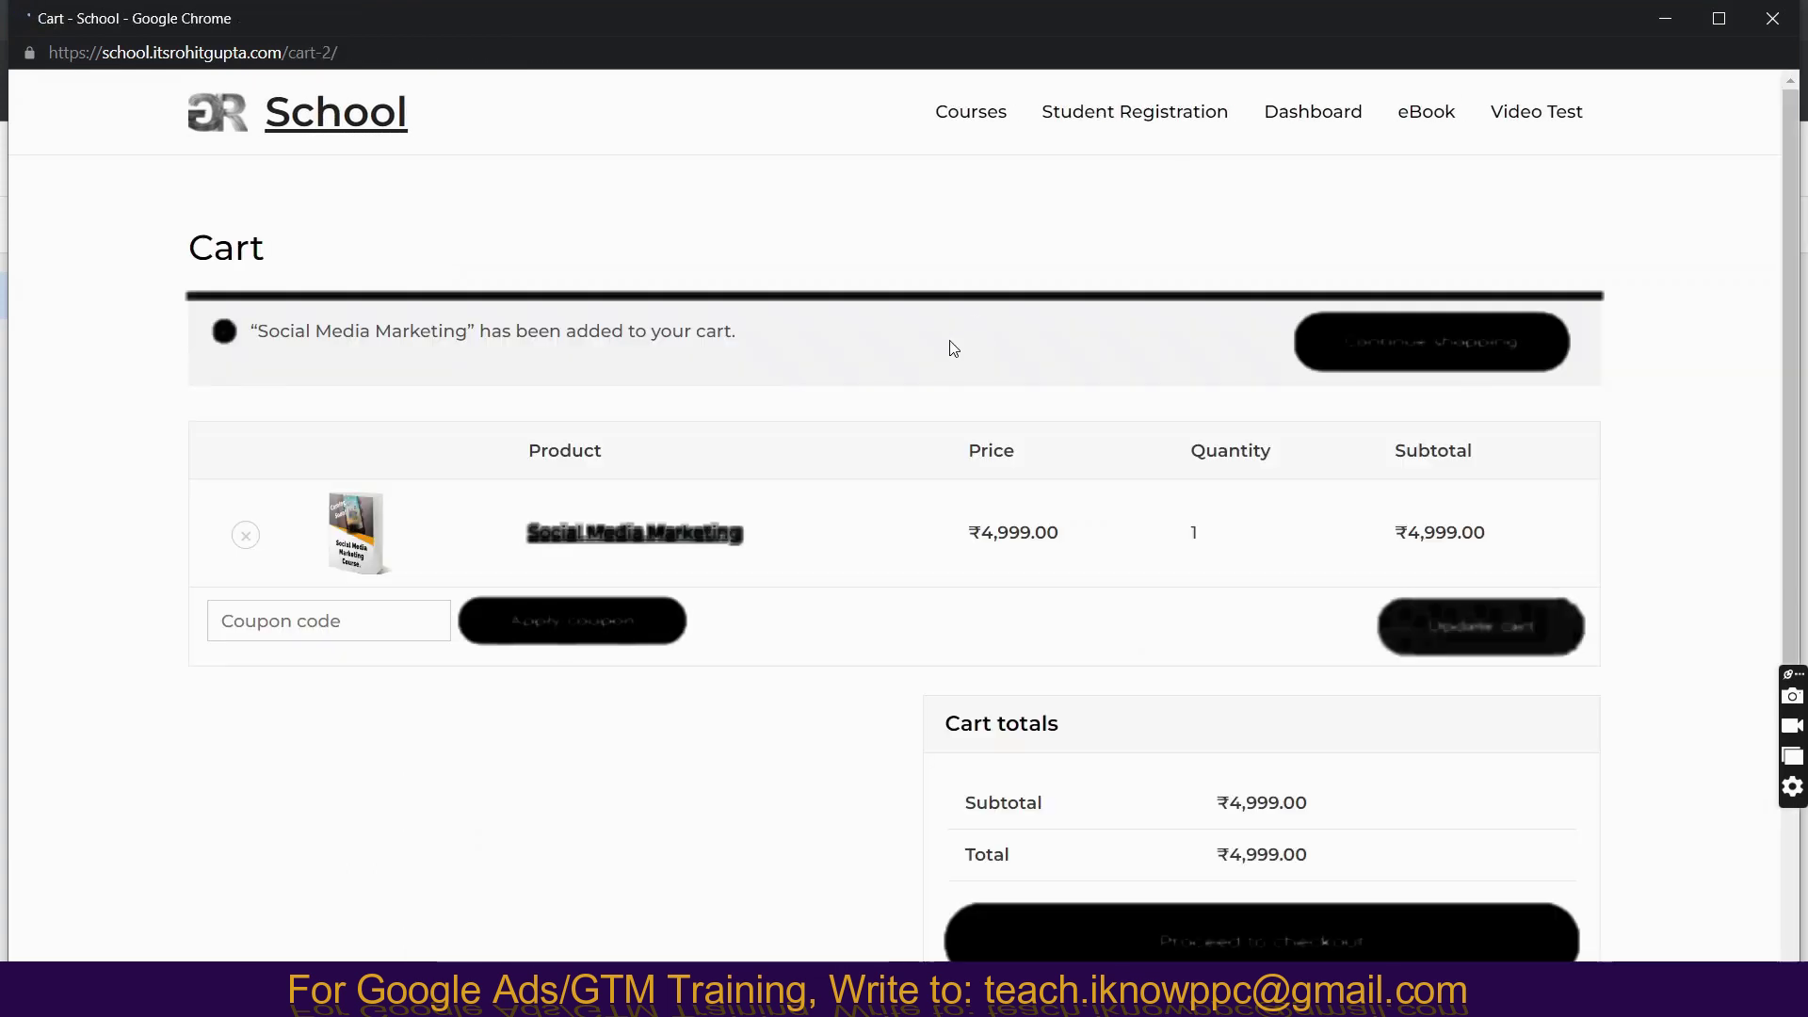
Proceed from the cart to checkout and place the test order with cash on delivery.
scroll(1157, 575, down, 3)
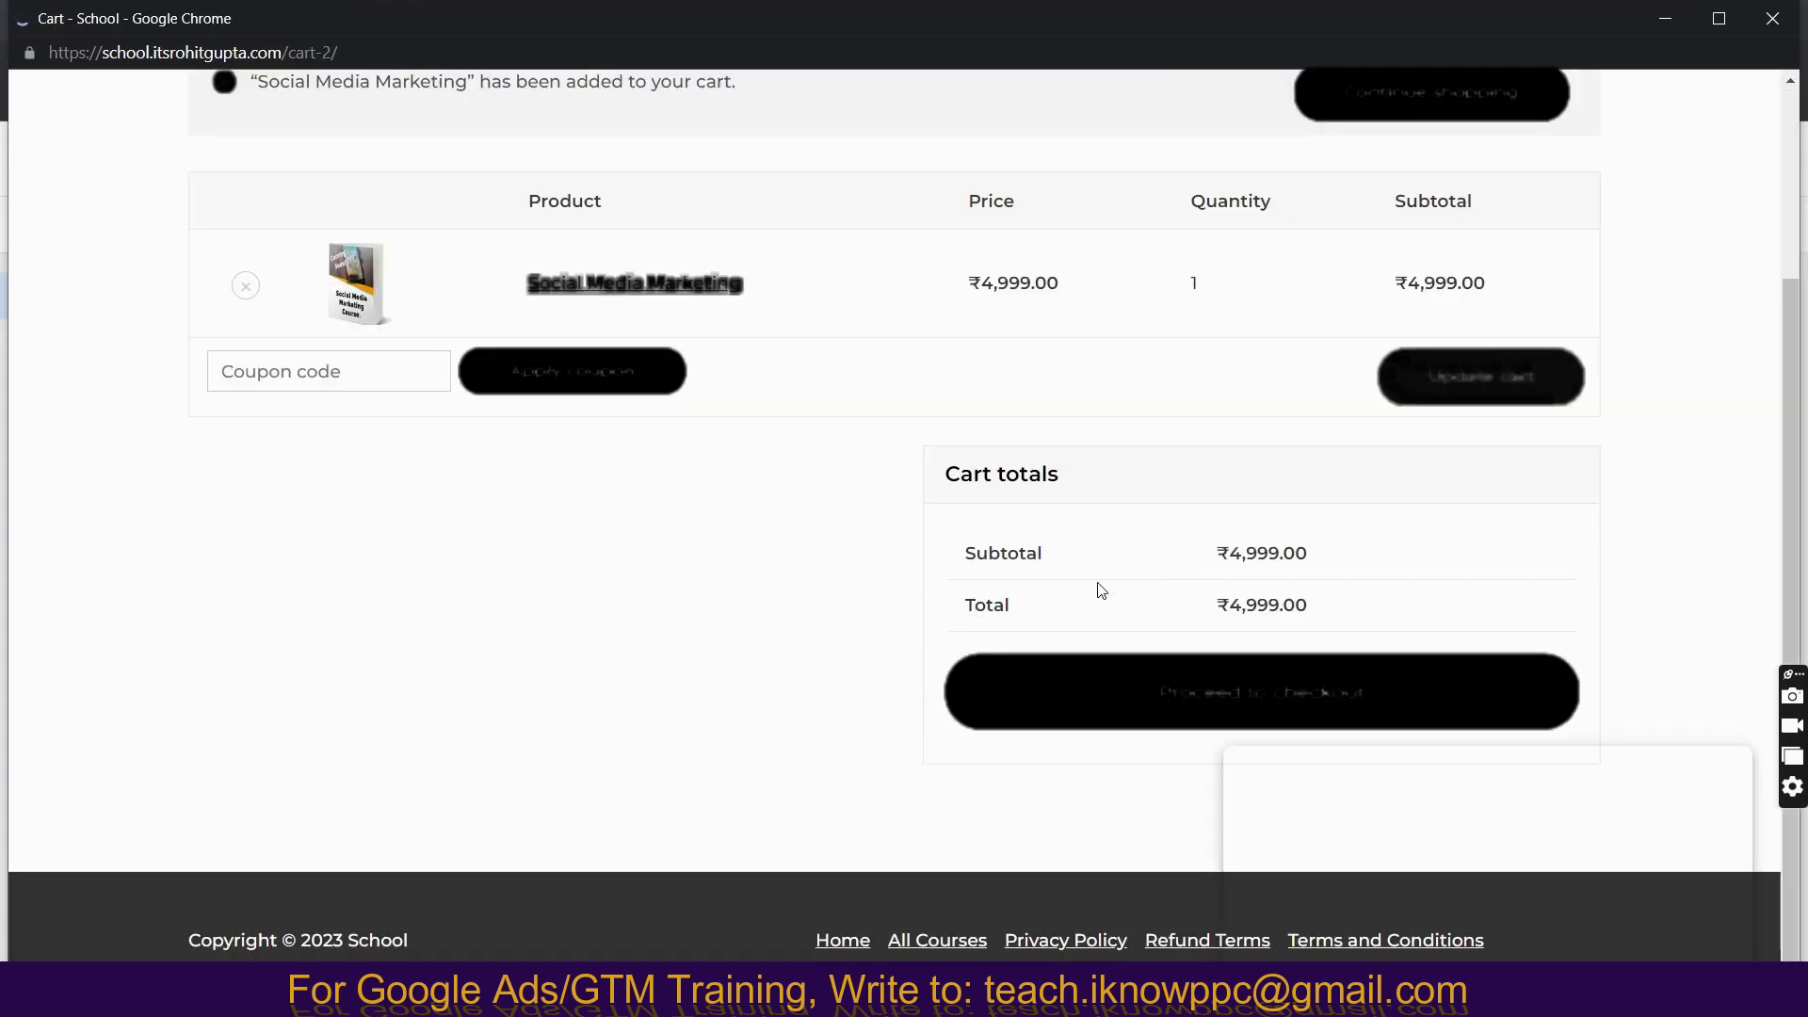
click(1141, 704)
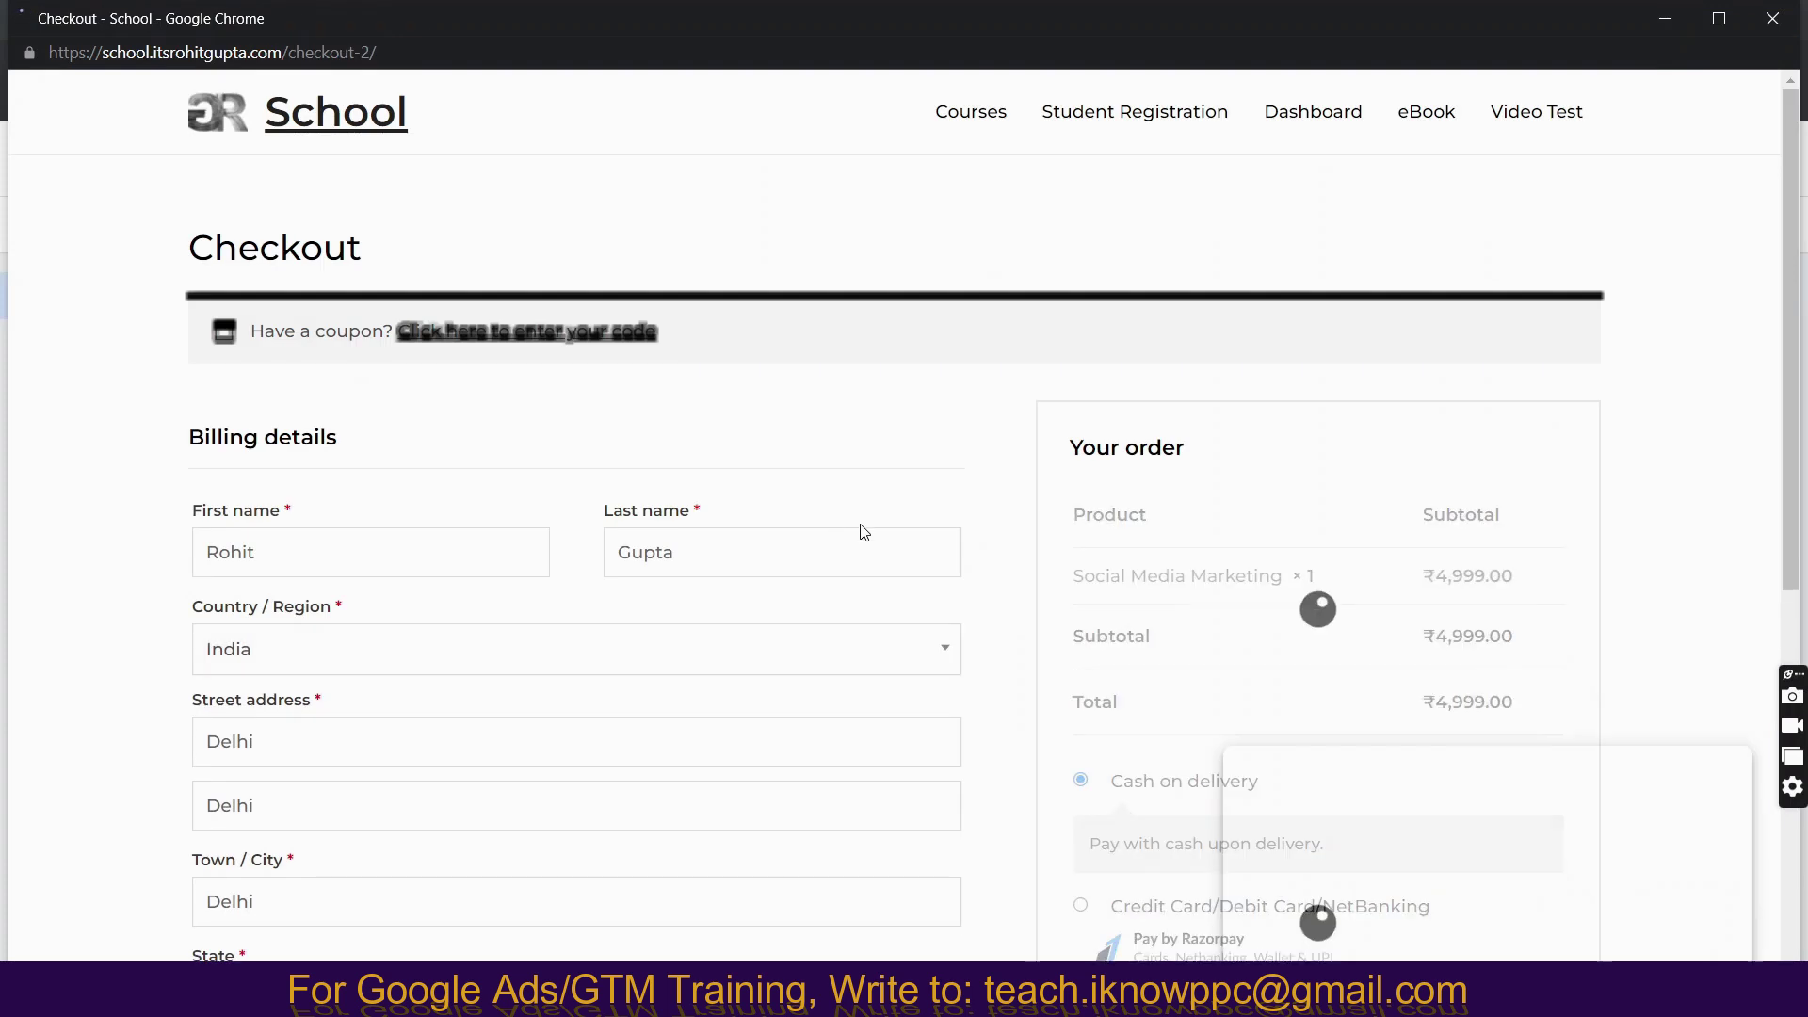
scroll(860, 528, down, 7)
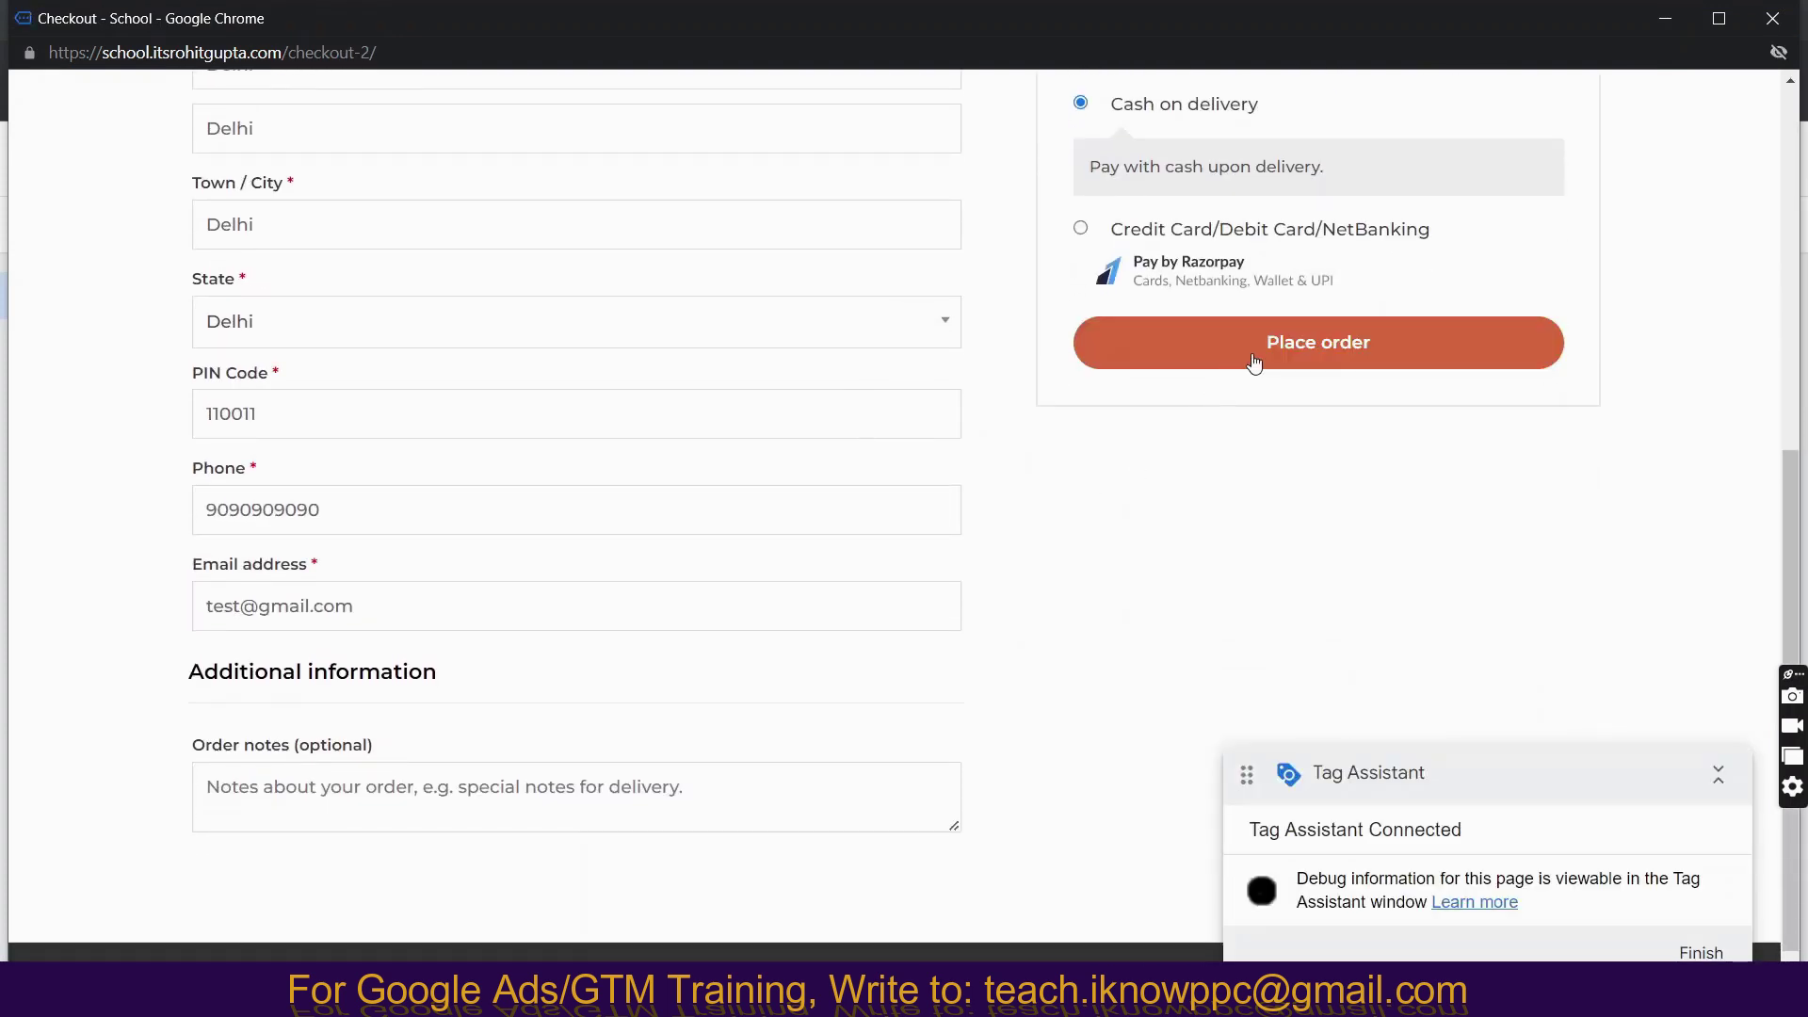
click(1090, 326)
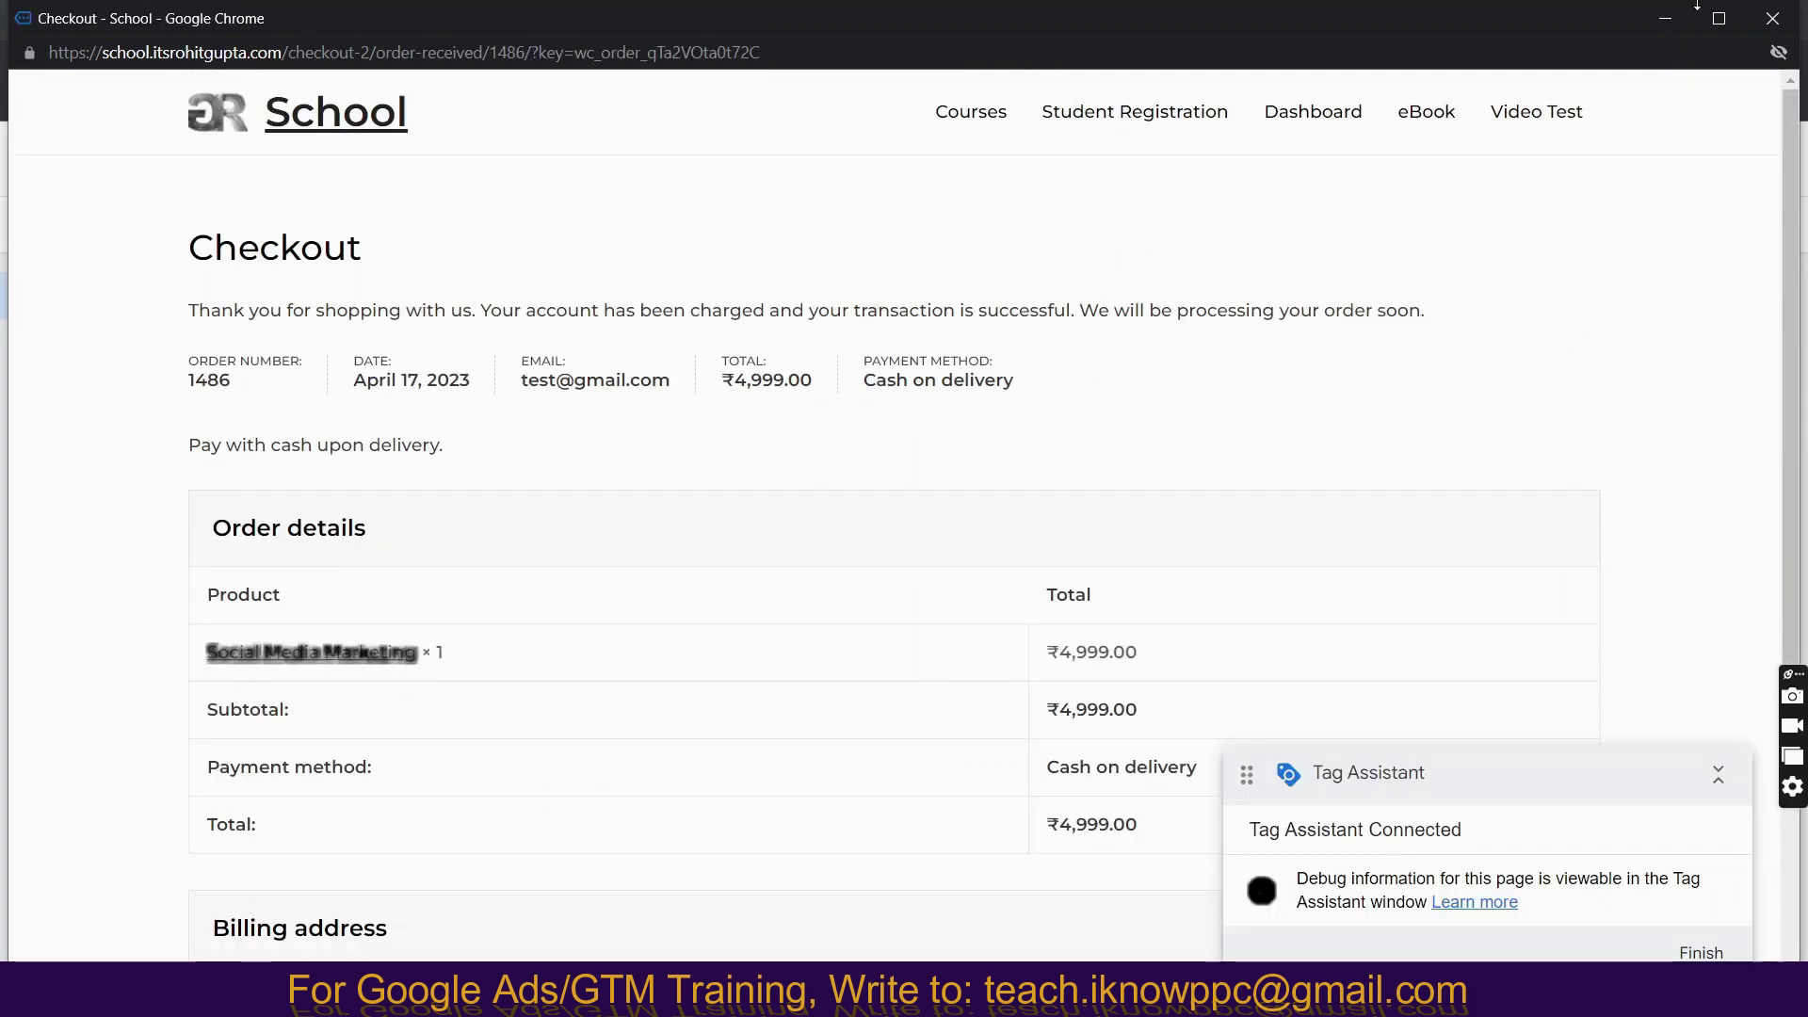
Return to Tag Assistant, continue past the connection dialog, and check which tags fired overall and on the latest purchase event.
click(1667, 17)
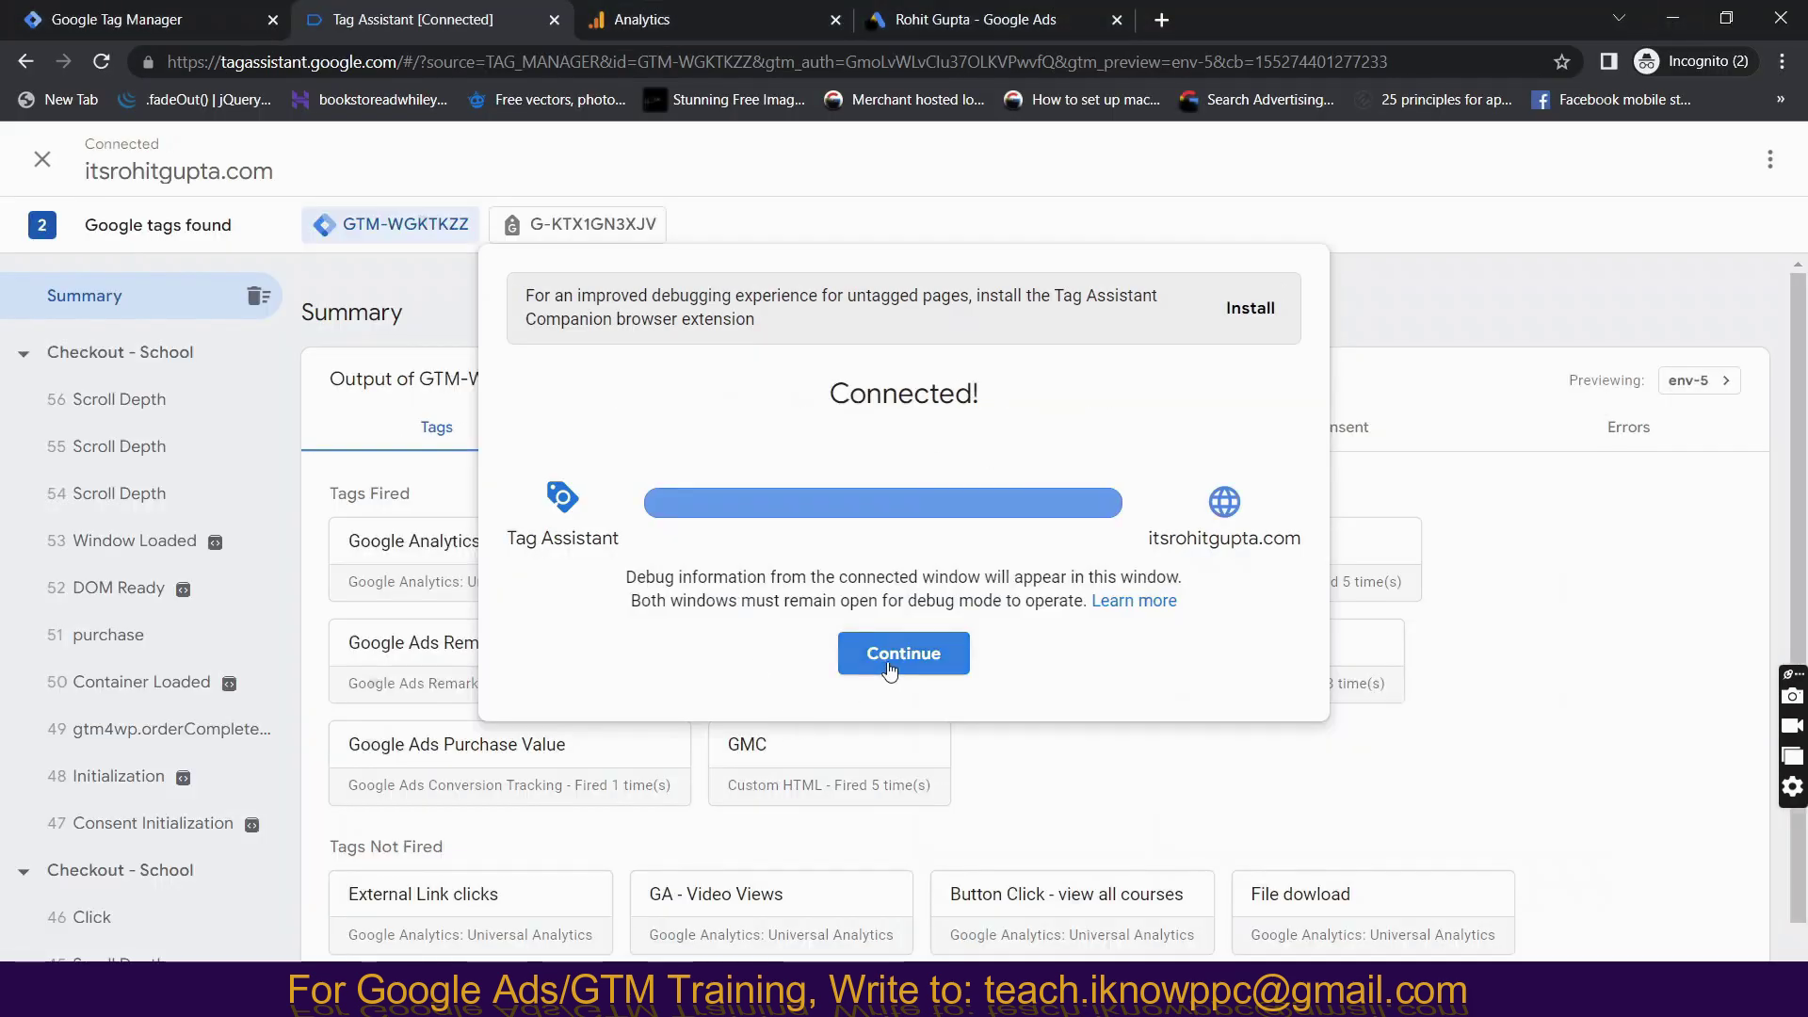
click(904, 653)
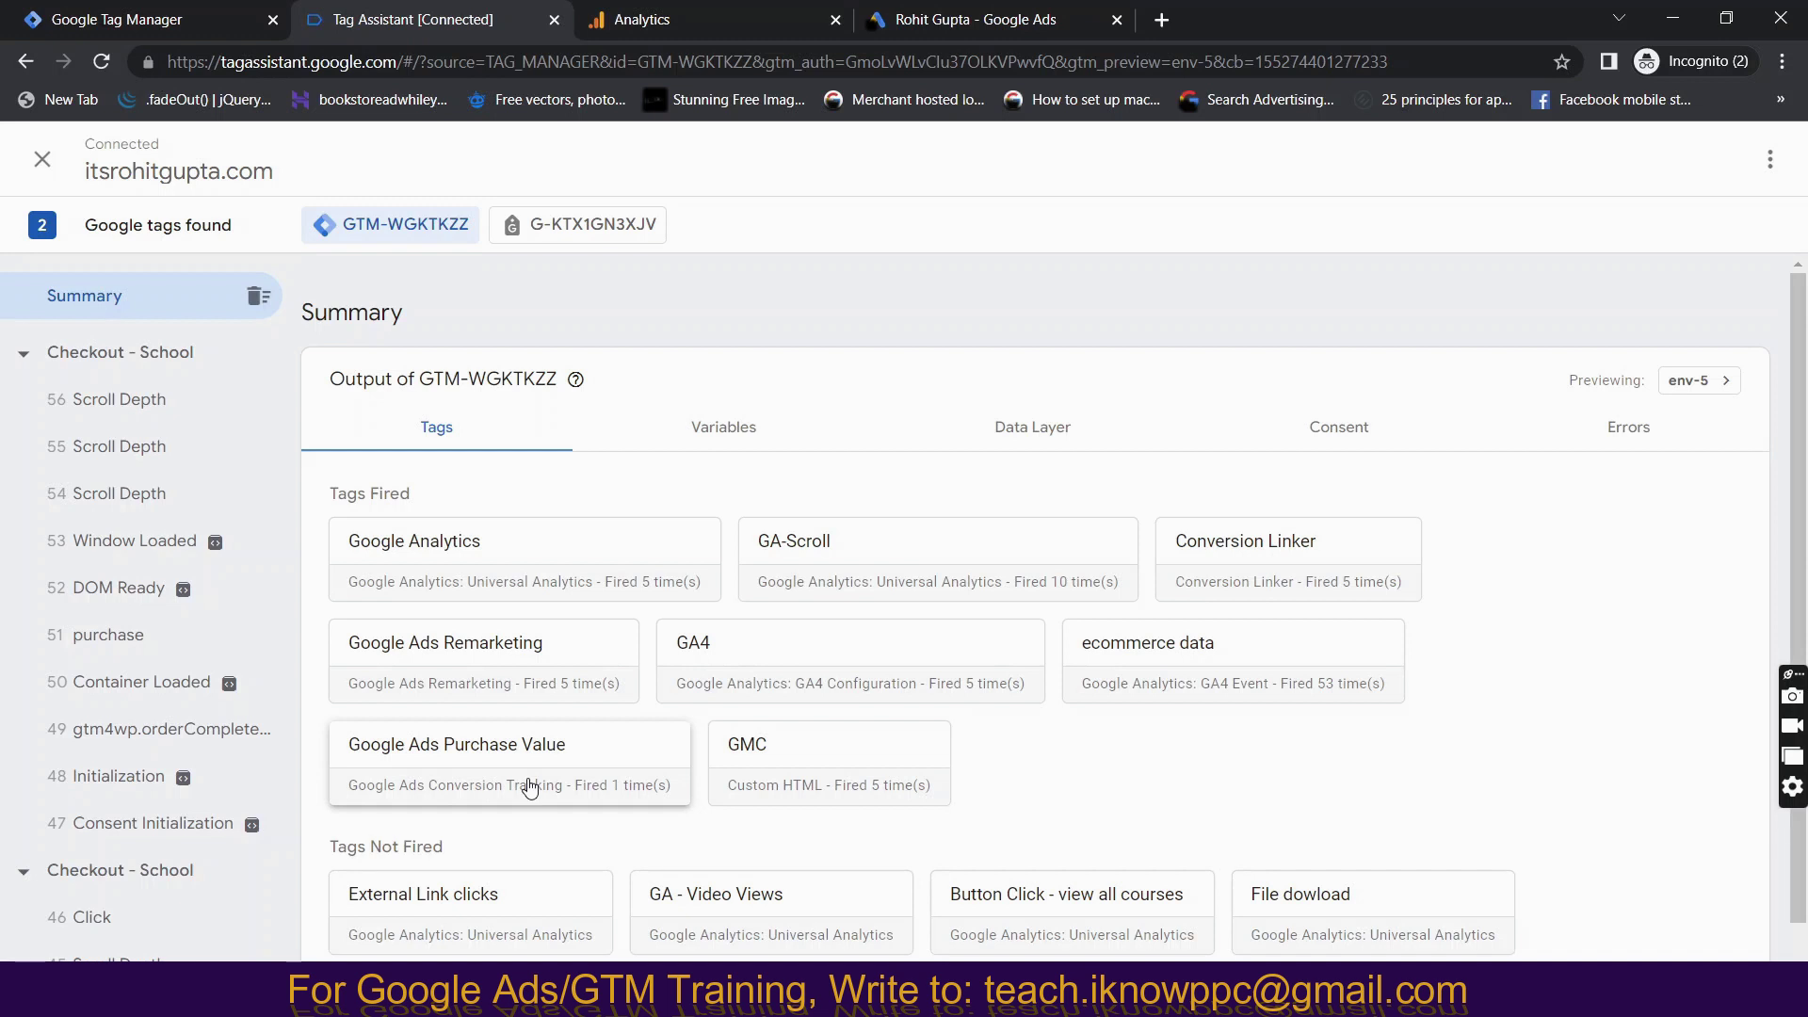
click(103, 640)
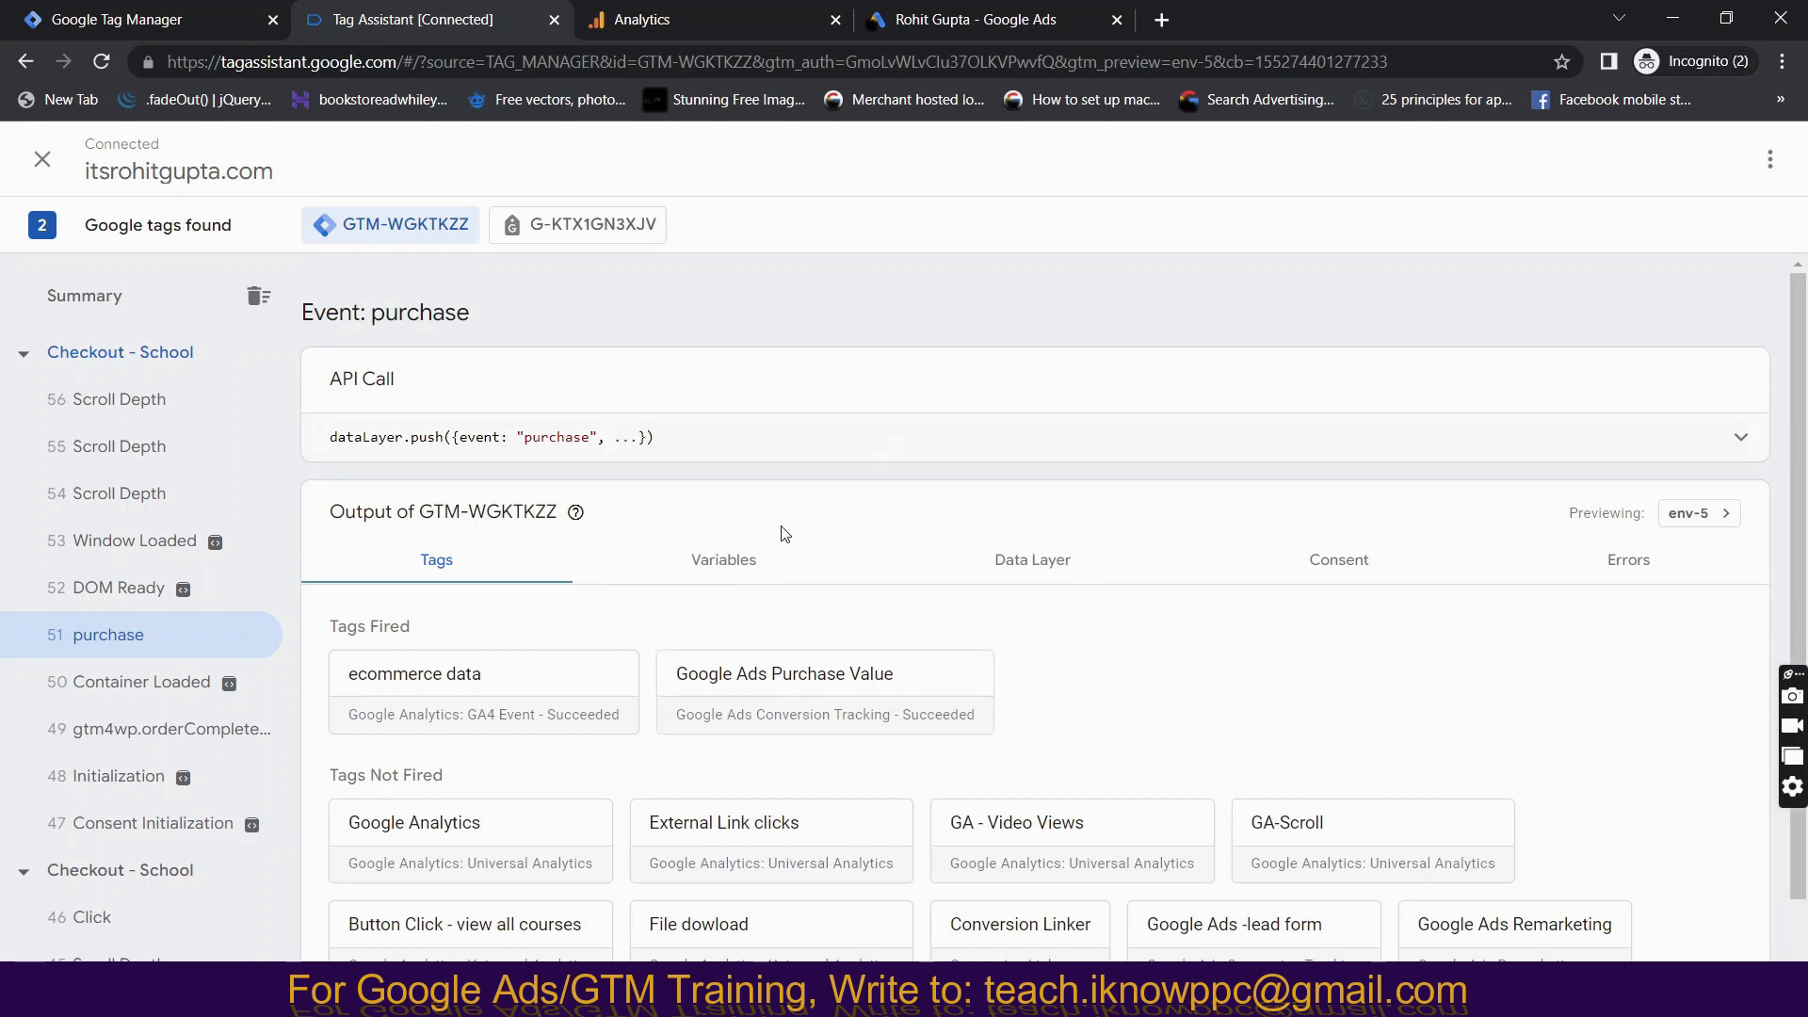
Examine the purchase event's data layer for the ecommerce currency, transaction ID and value of the test order.
click(1040, 576)
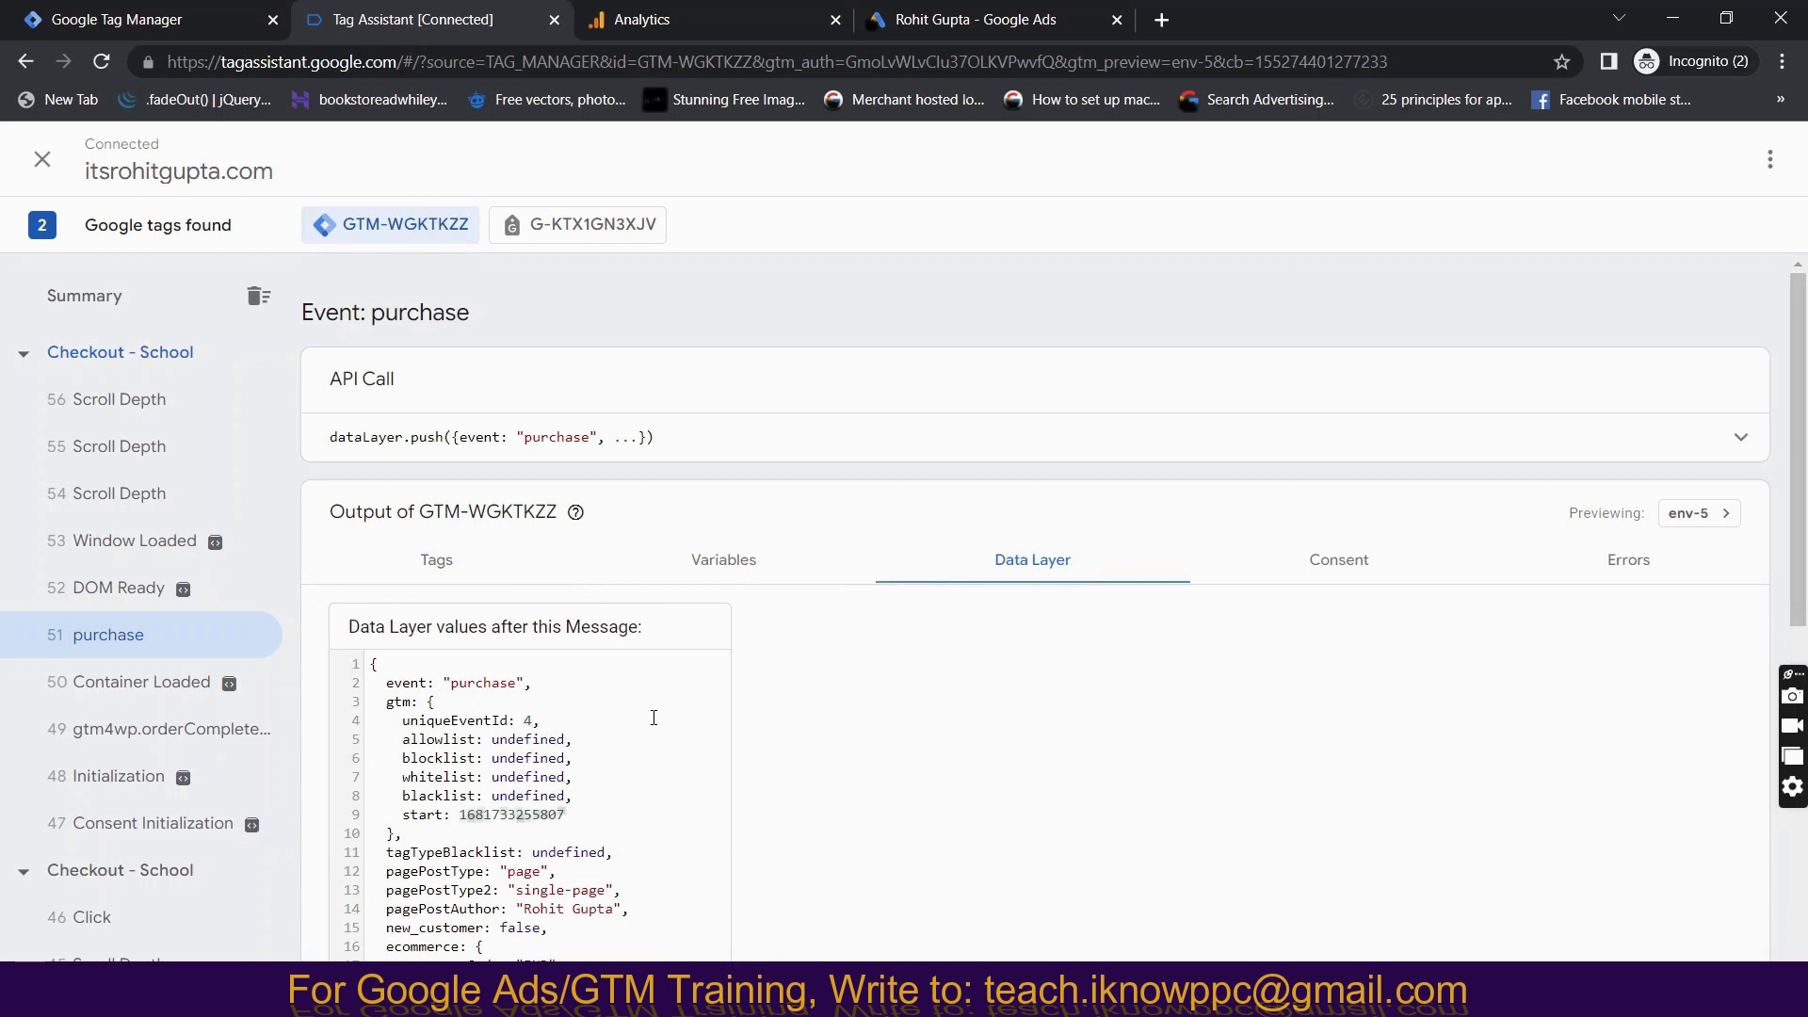
scroll(572, 718, down, 2)
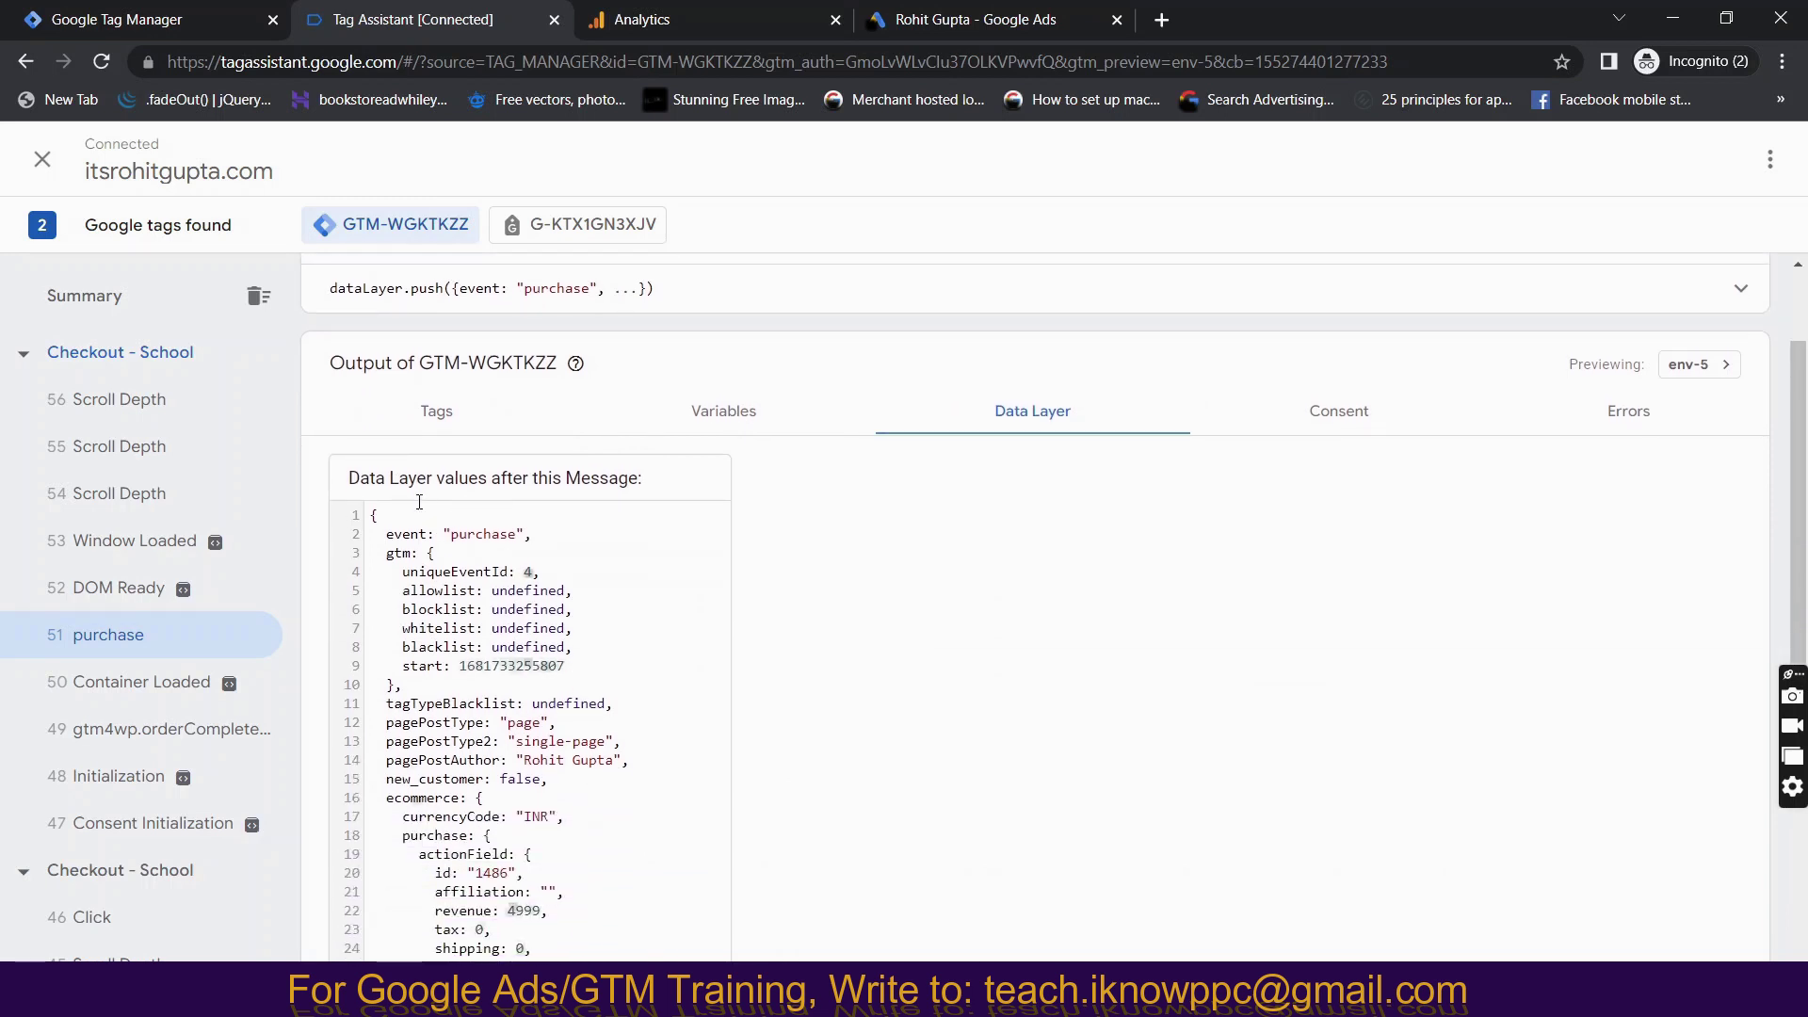
scroll(419, 500, down, 2)
scroll(419, 500, down, 1)
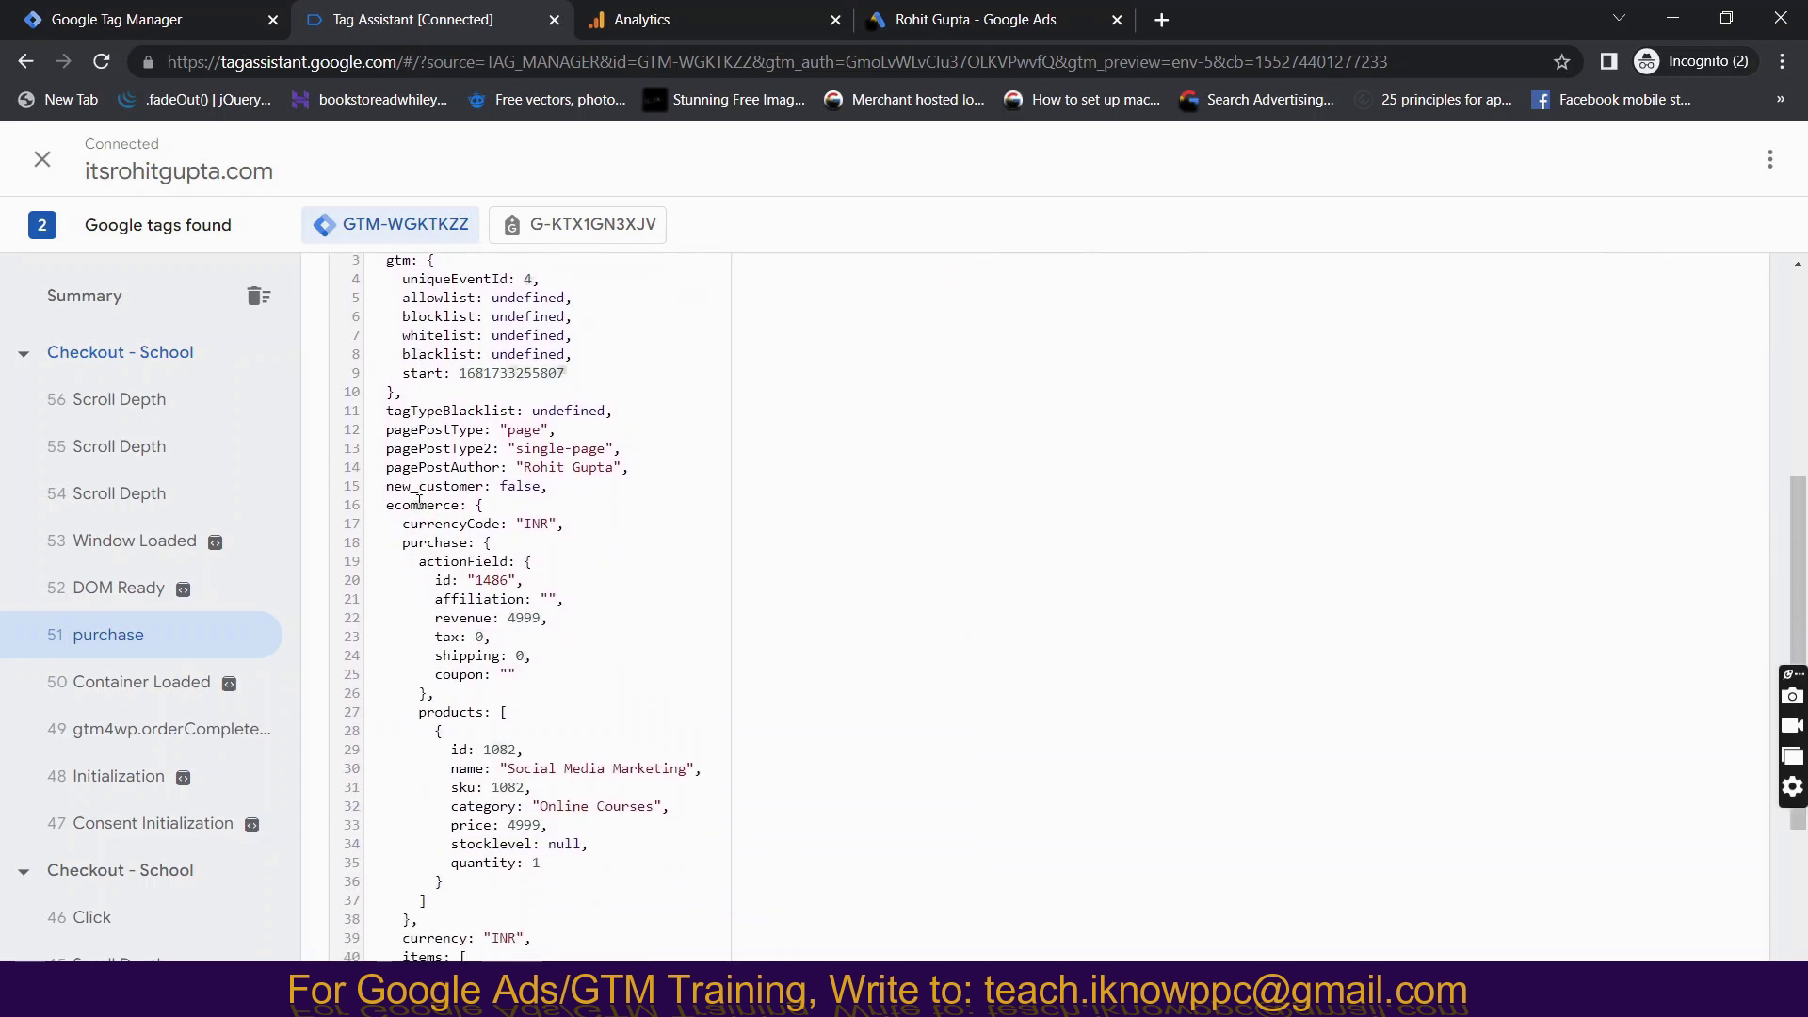
drag(411, 506, 462, 509)
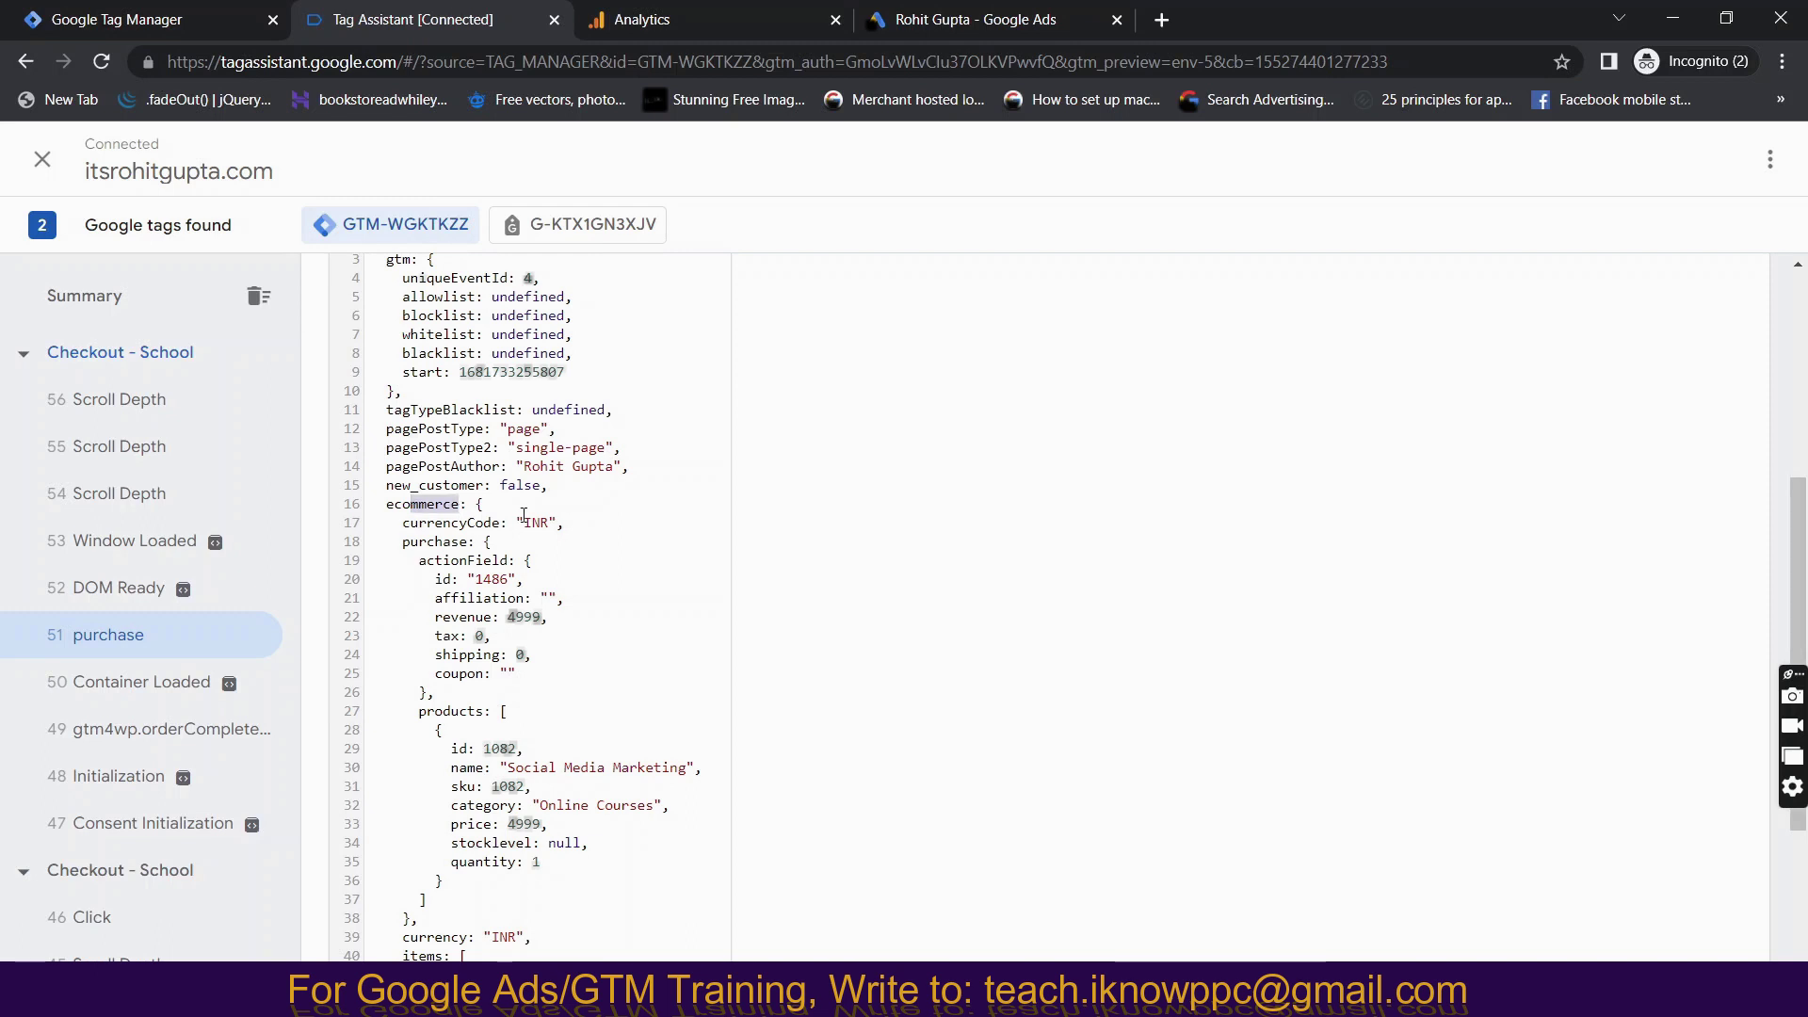
scroll(460, 575, down, 4)
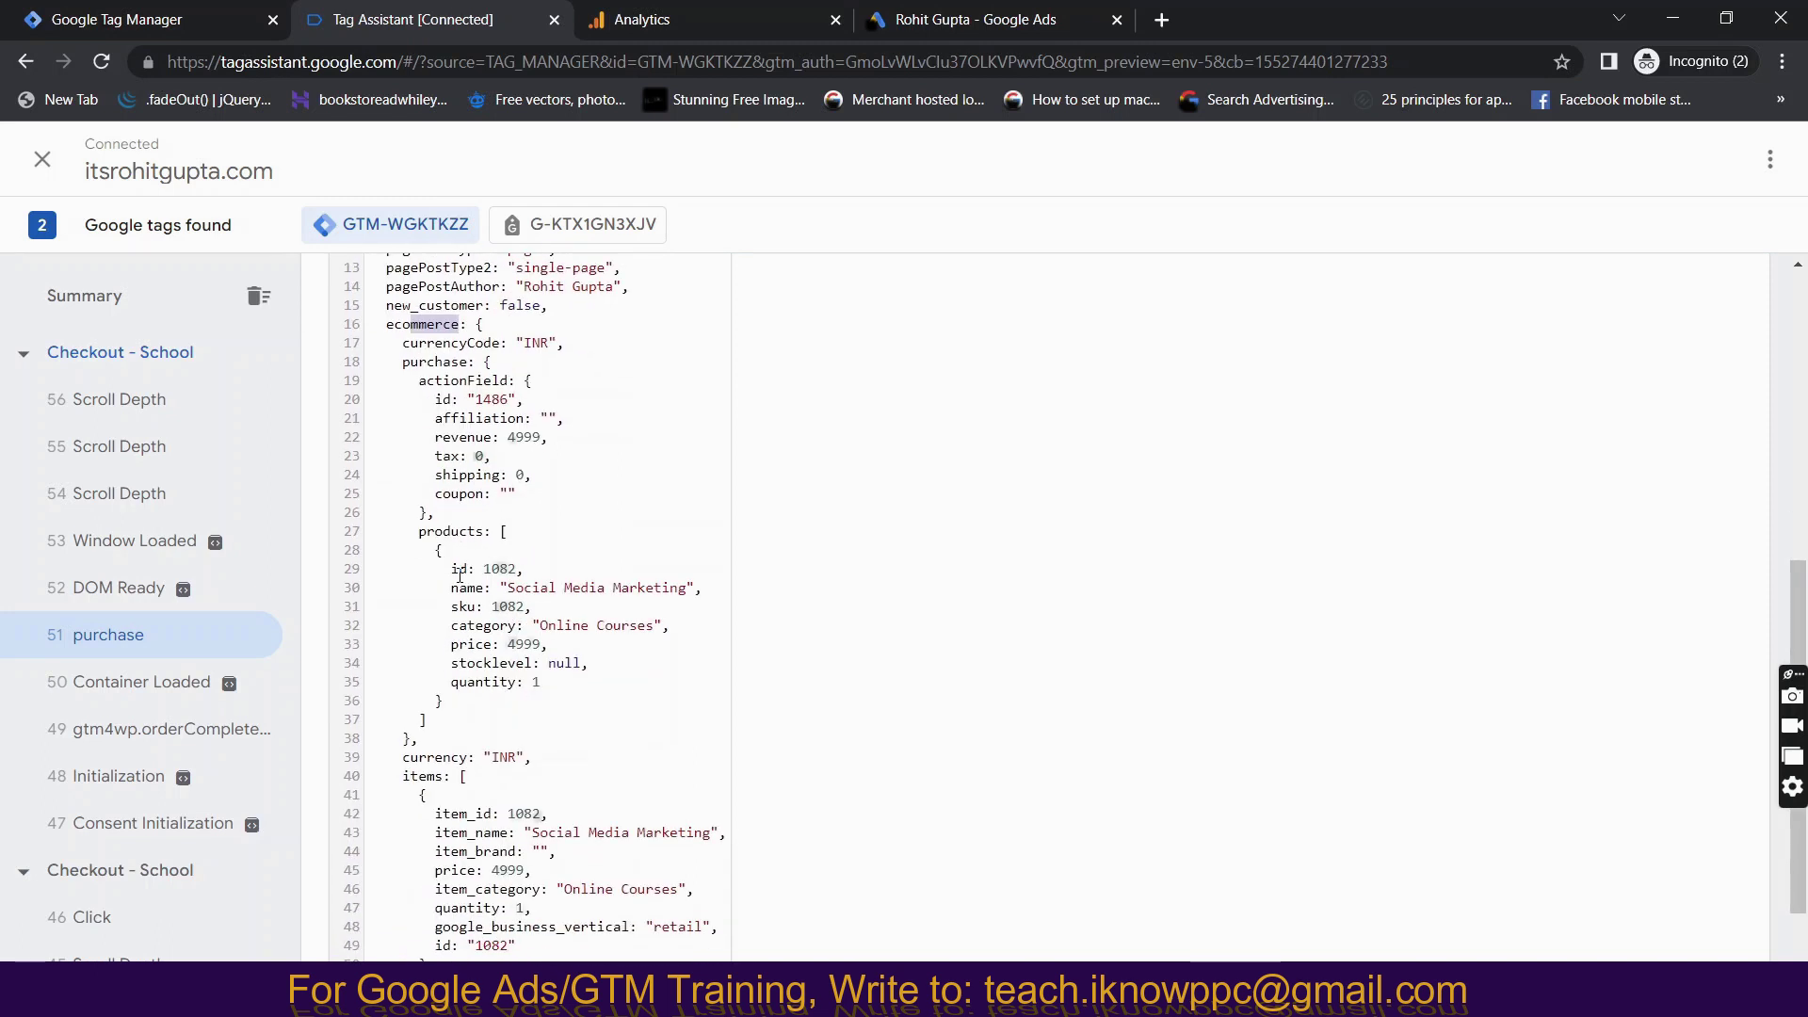
scroll(516, 675, down, 1)
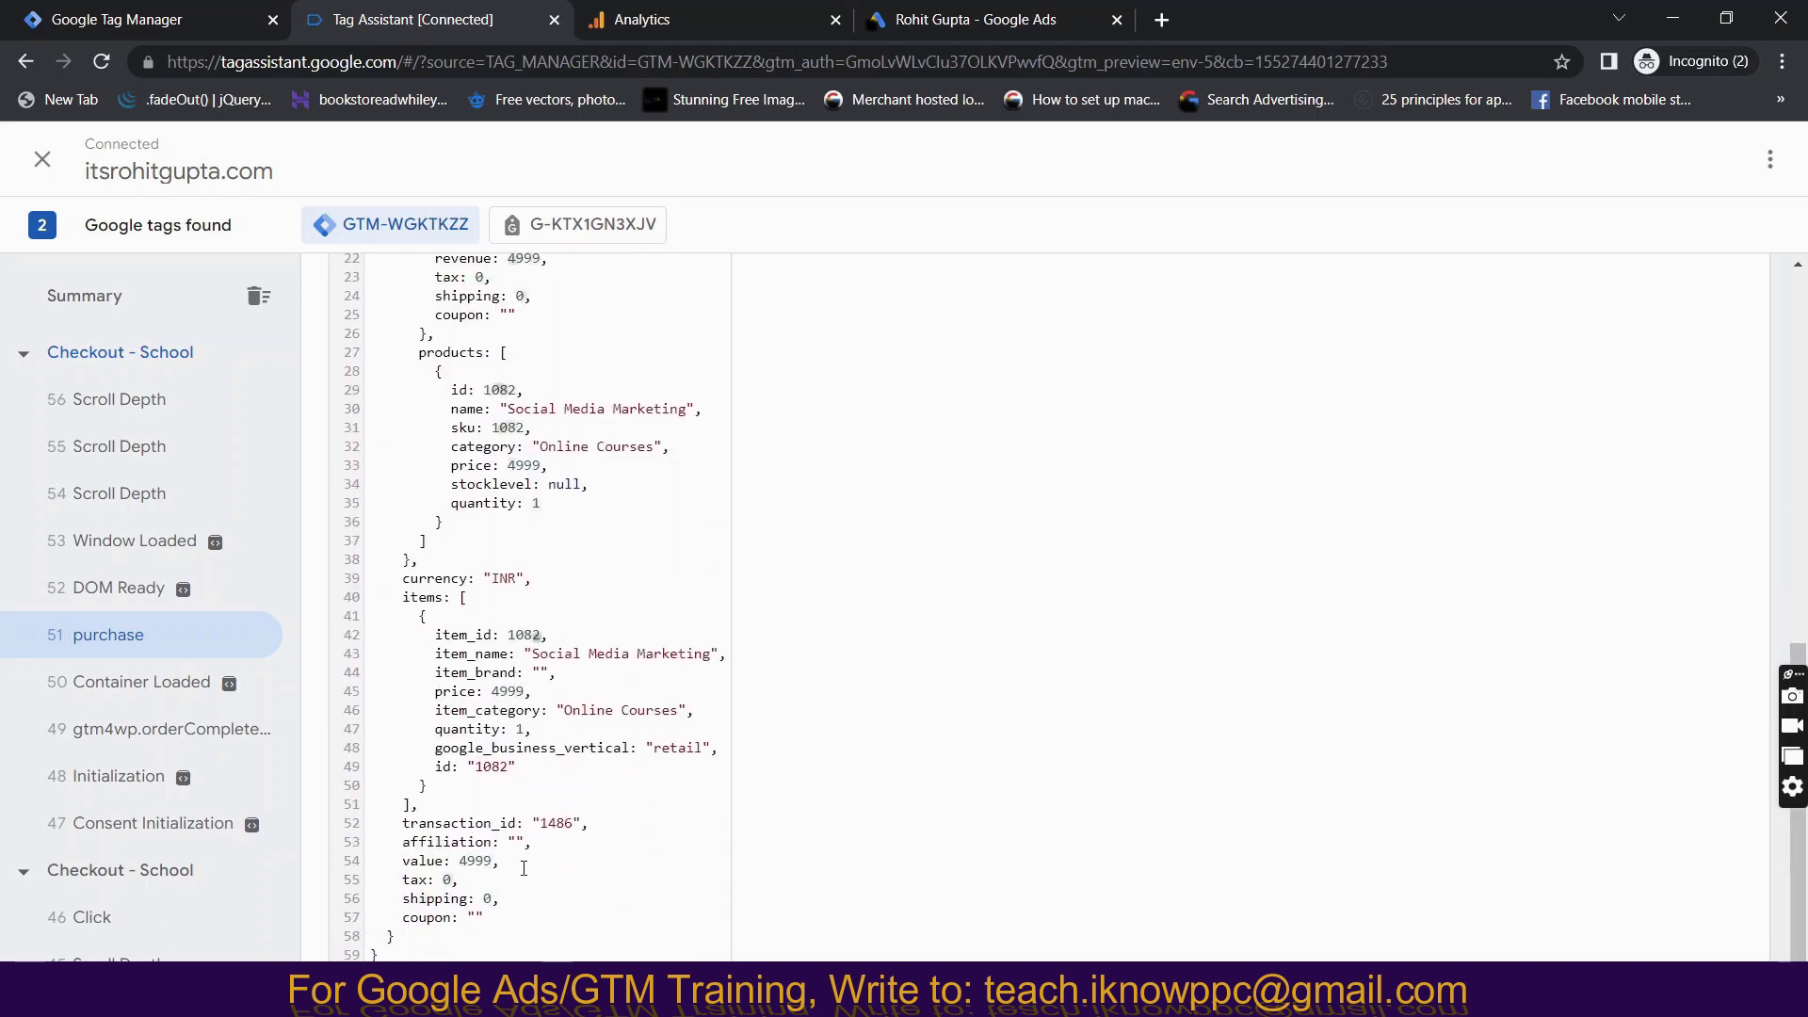
scroll(508, 820, up, 8)
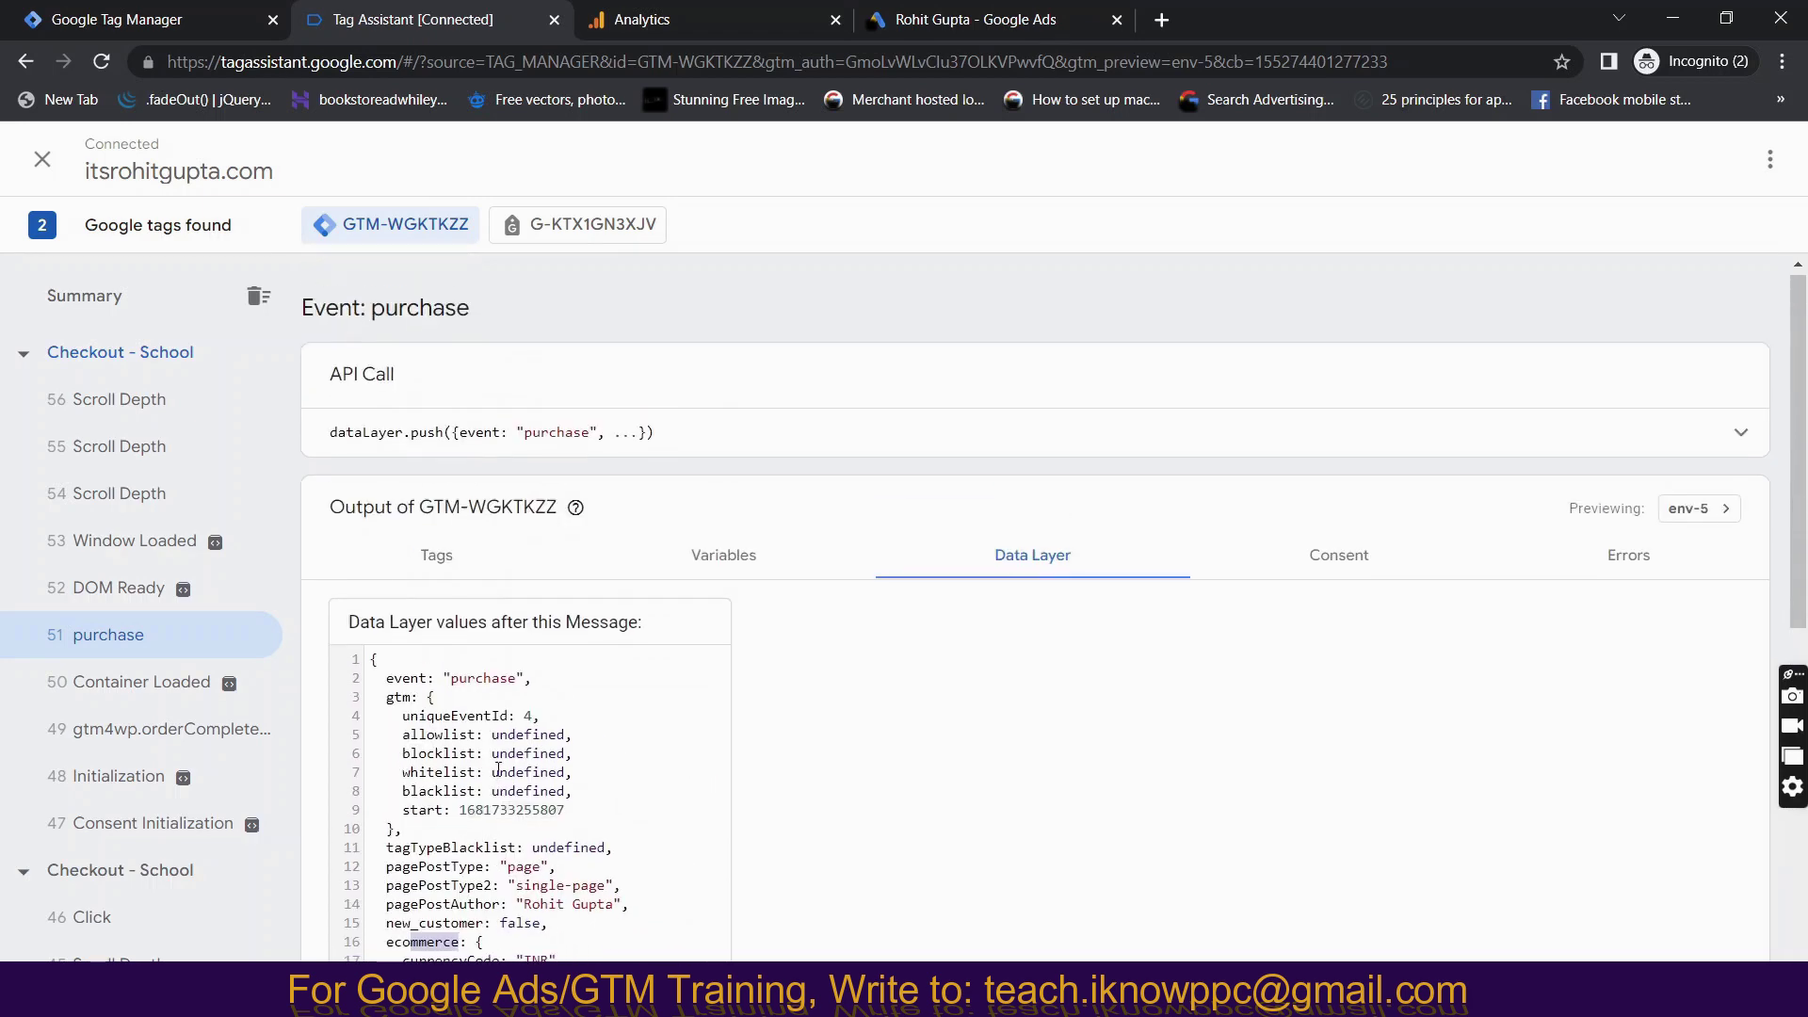
Check the Google Ads Currency and Google Ads Value variables recorded on the purchase event.
click(727, 556)
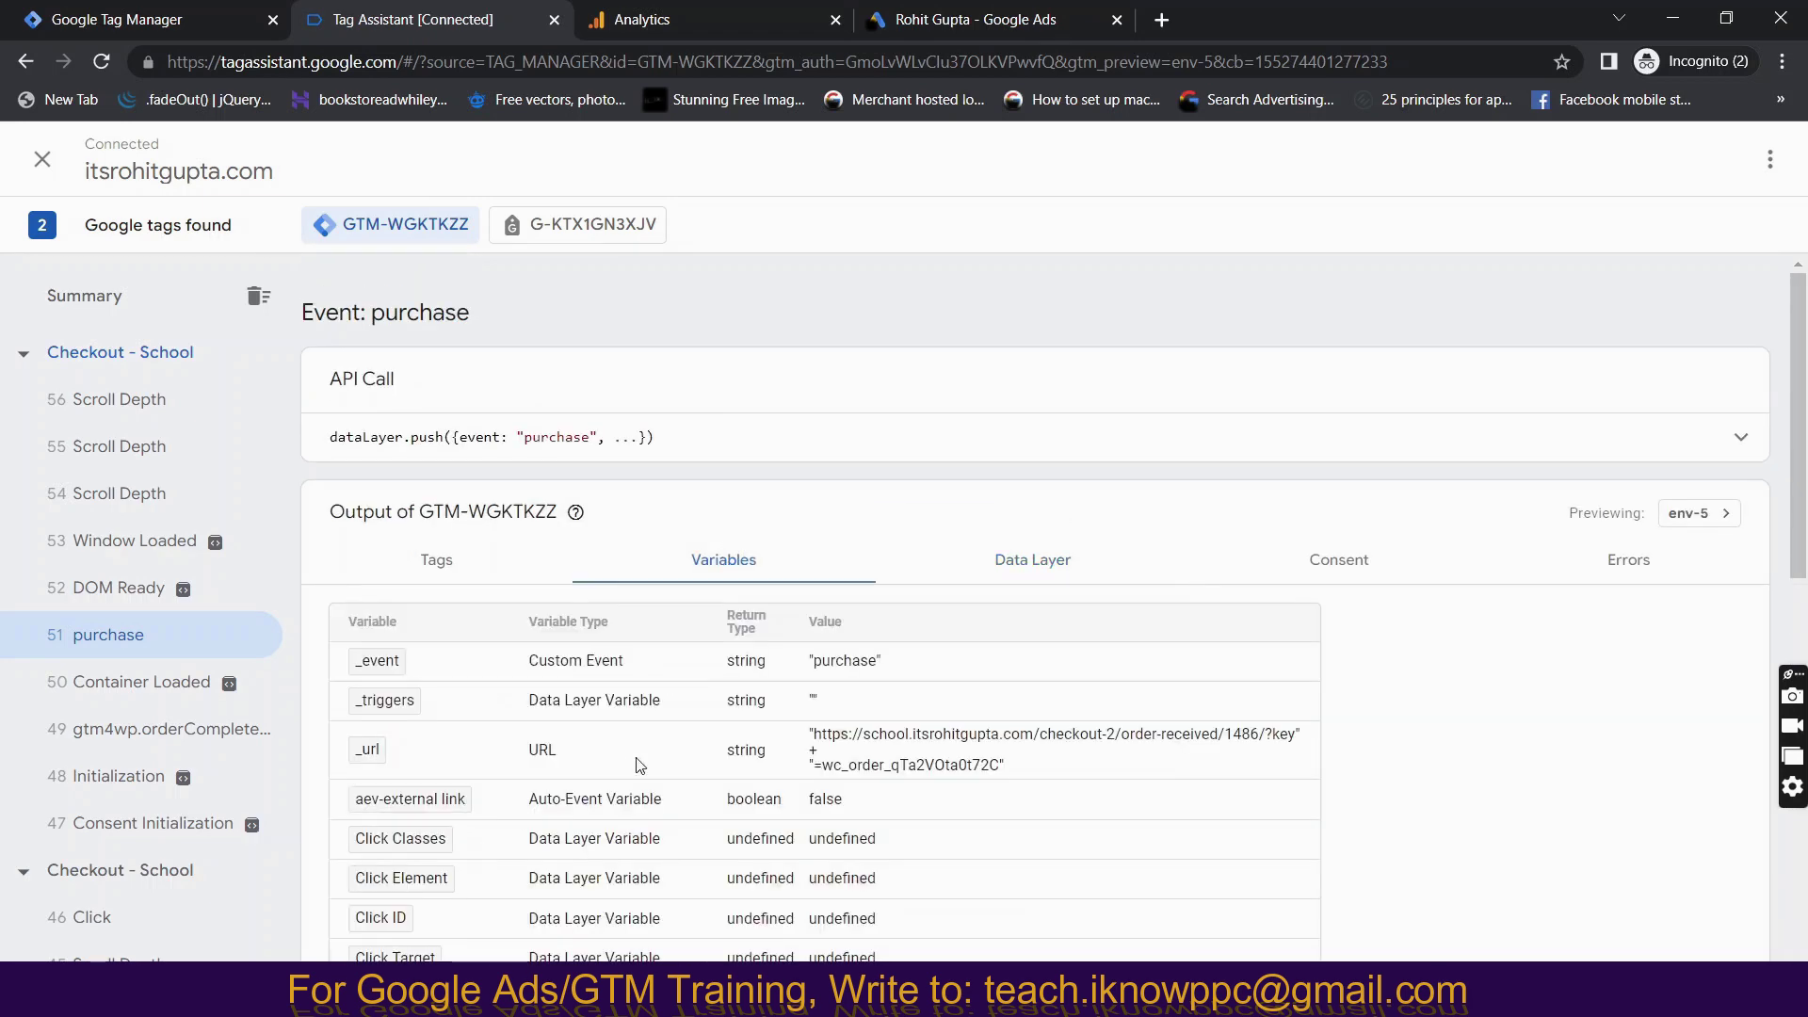
scroll(448, 654, down, 3)
scroll(450, 652, down, 2)
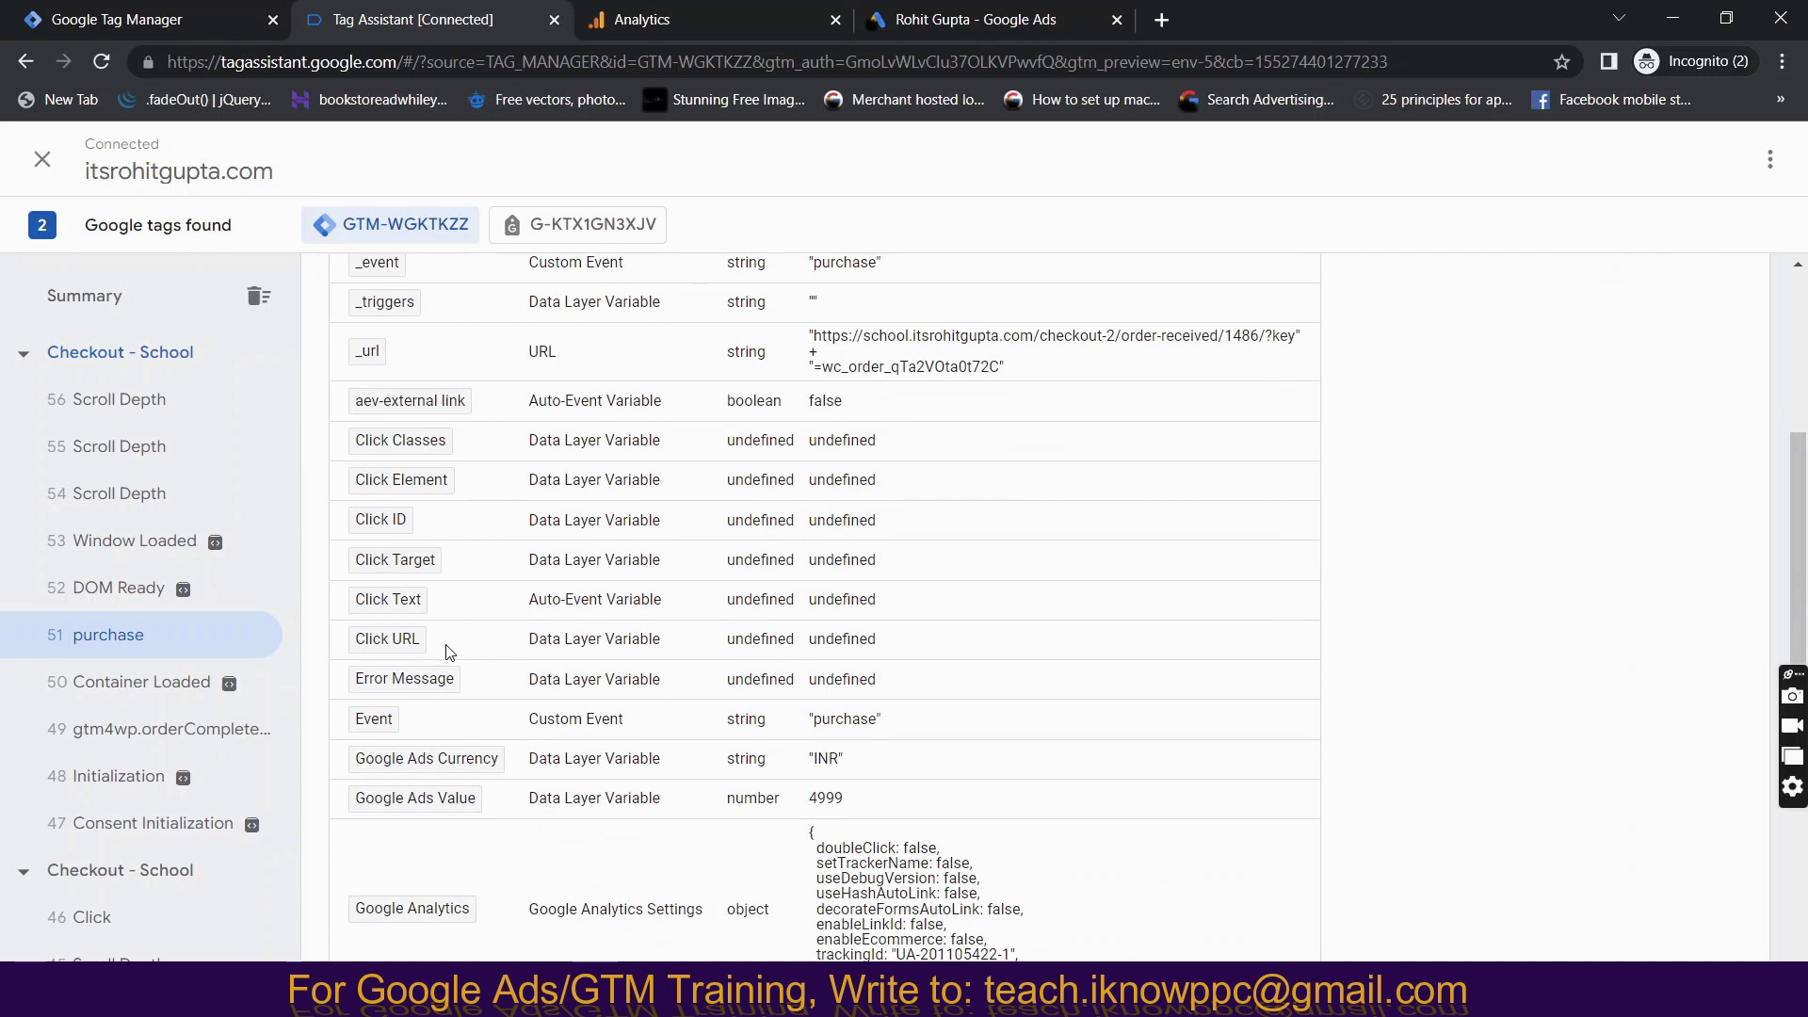
scroll(449, 652, down, 1)
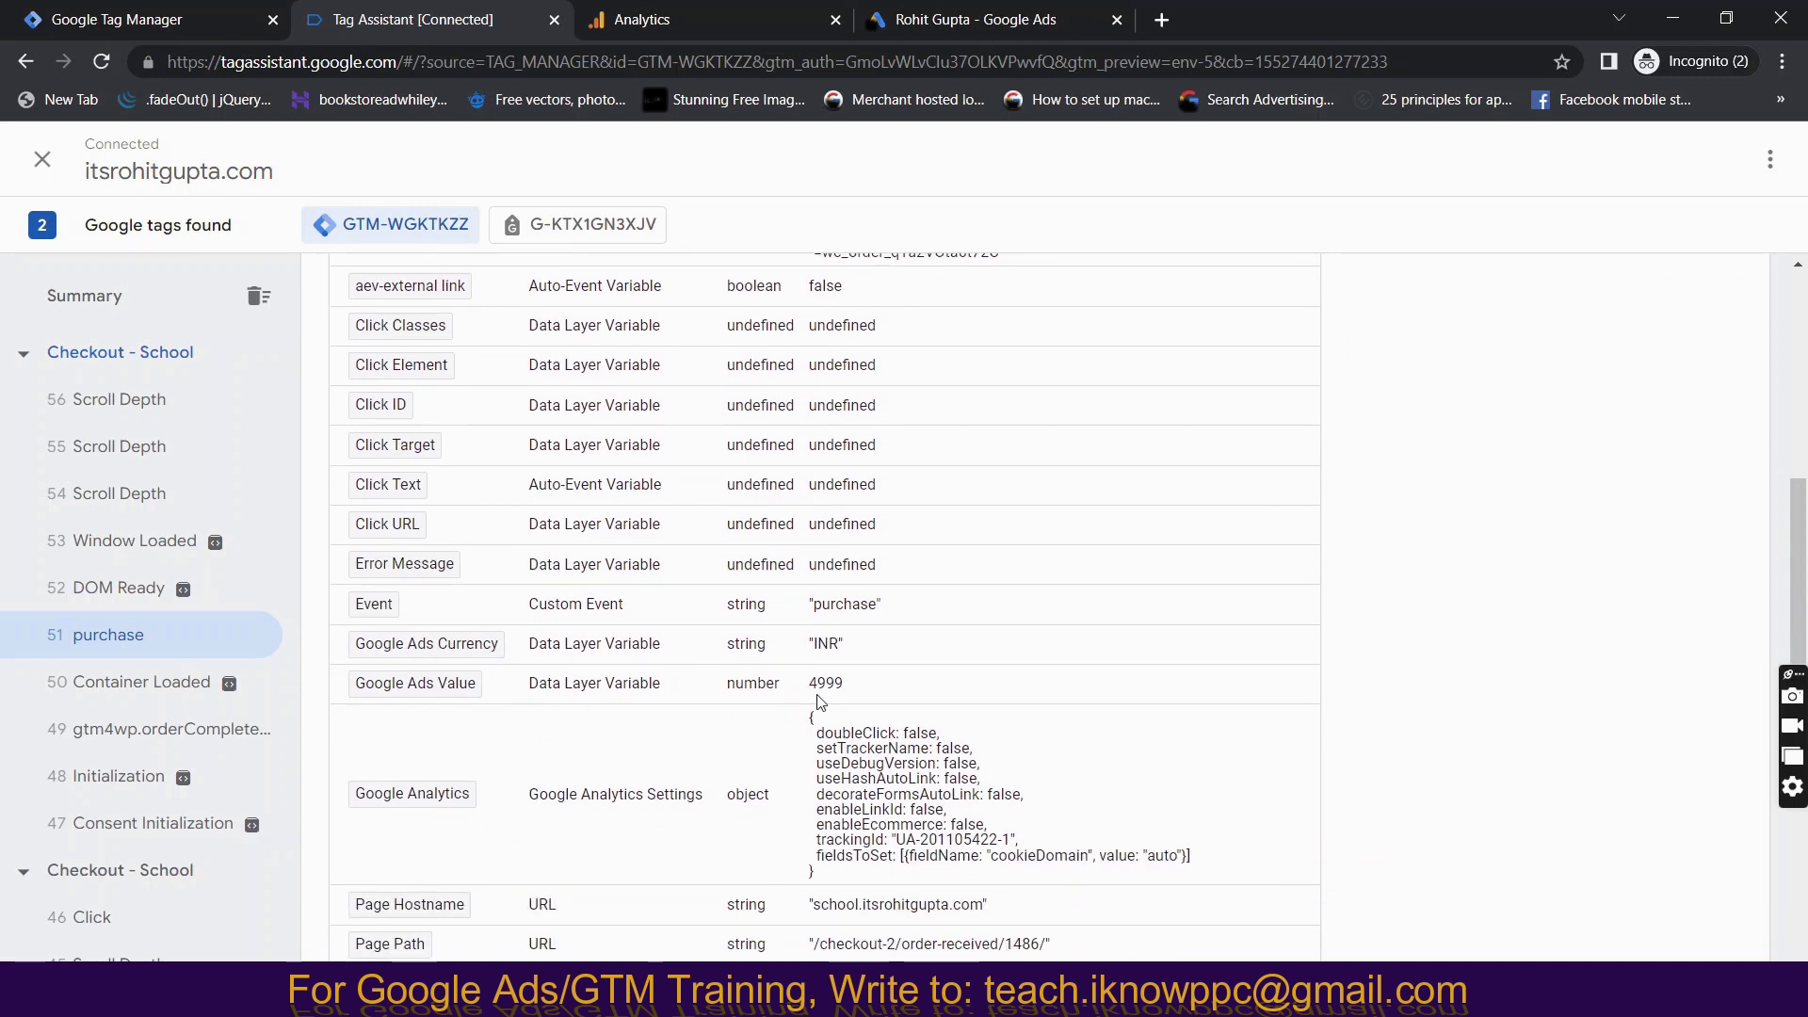
drag(806, 684, 878, 695)
scroll(719, 515, up, 5)
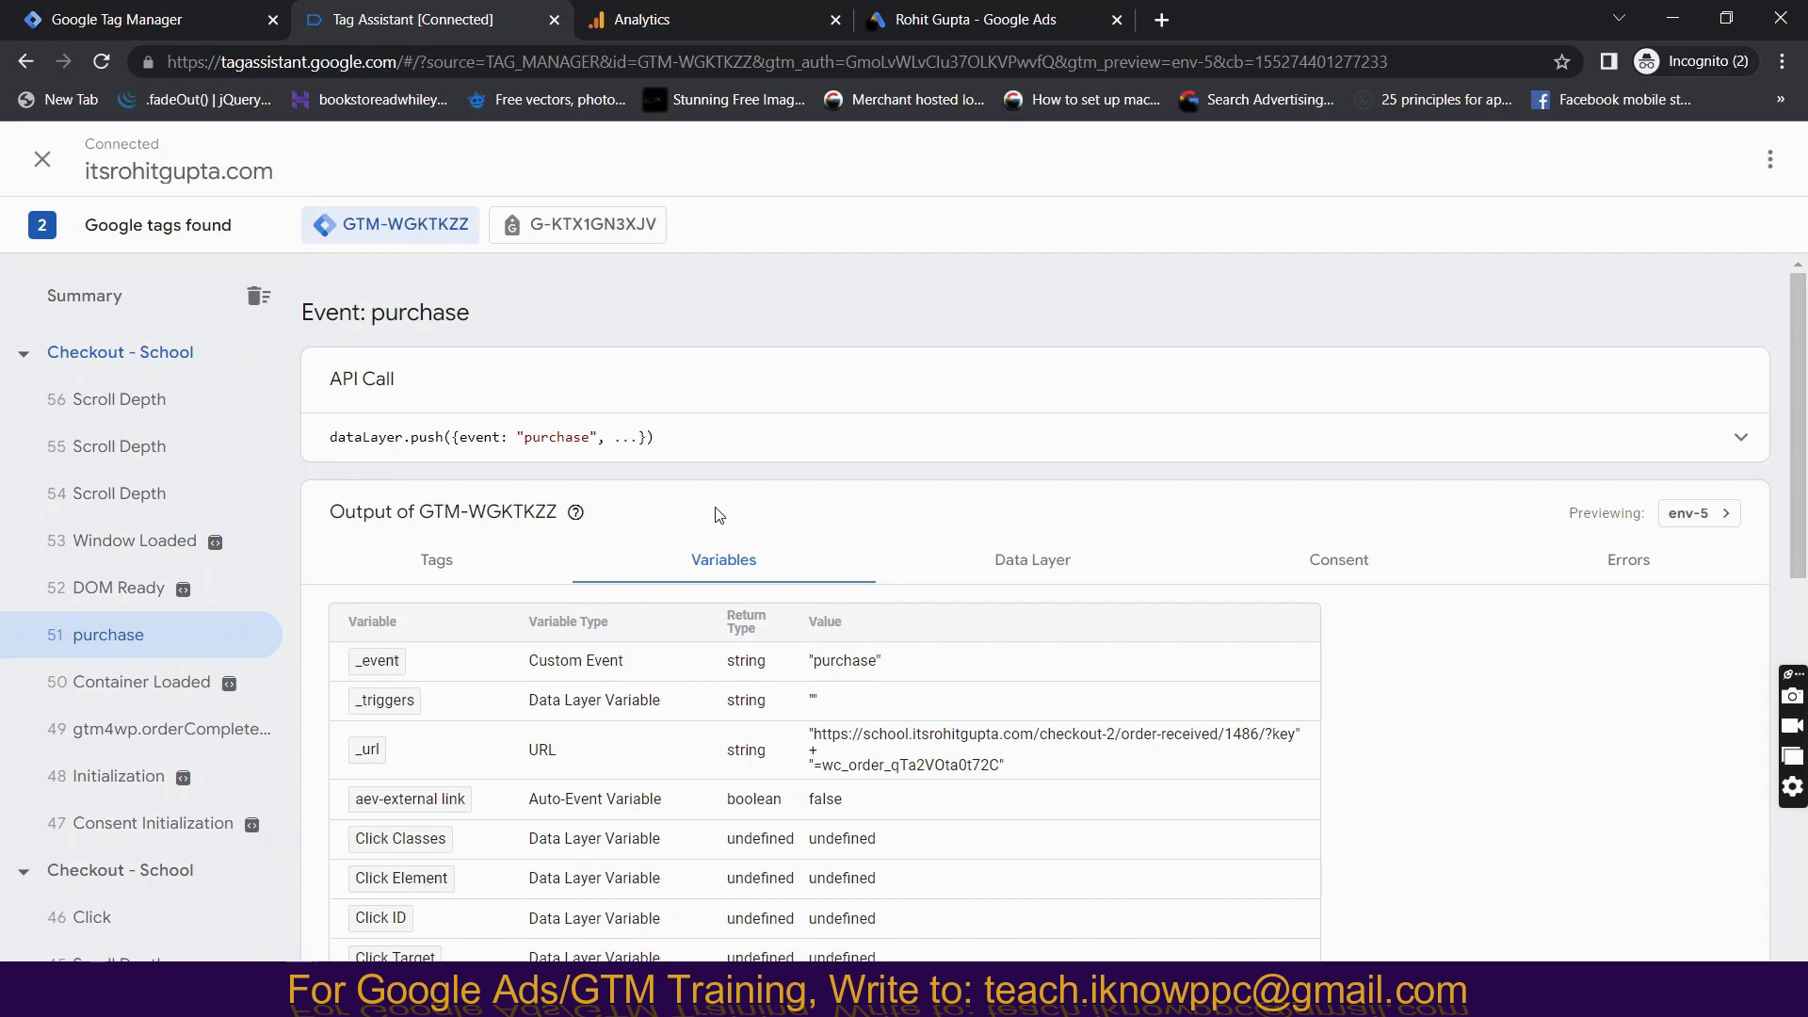
Return to Google Tag Manager and publish the workspace changes to the Live environment without a version name or description.
click(167, 20)
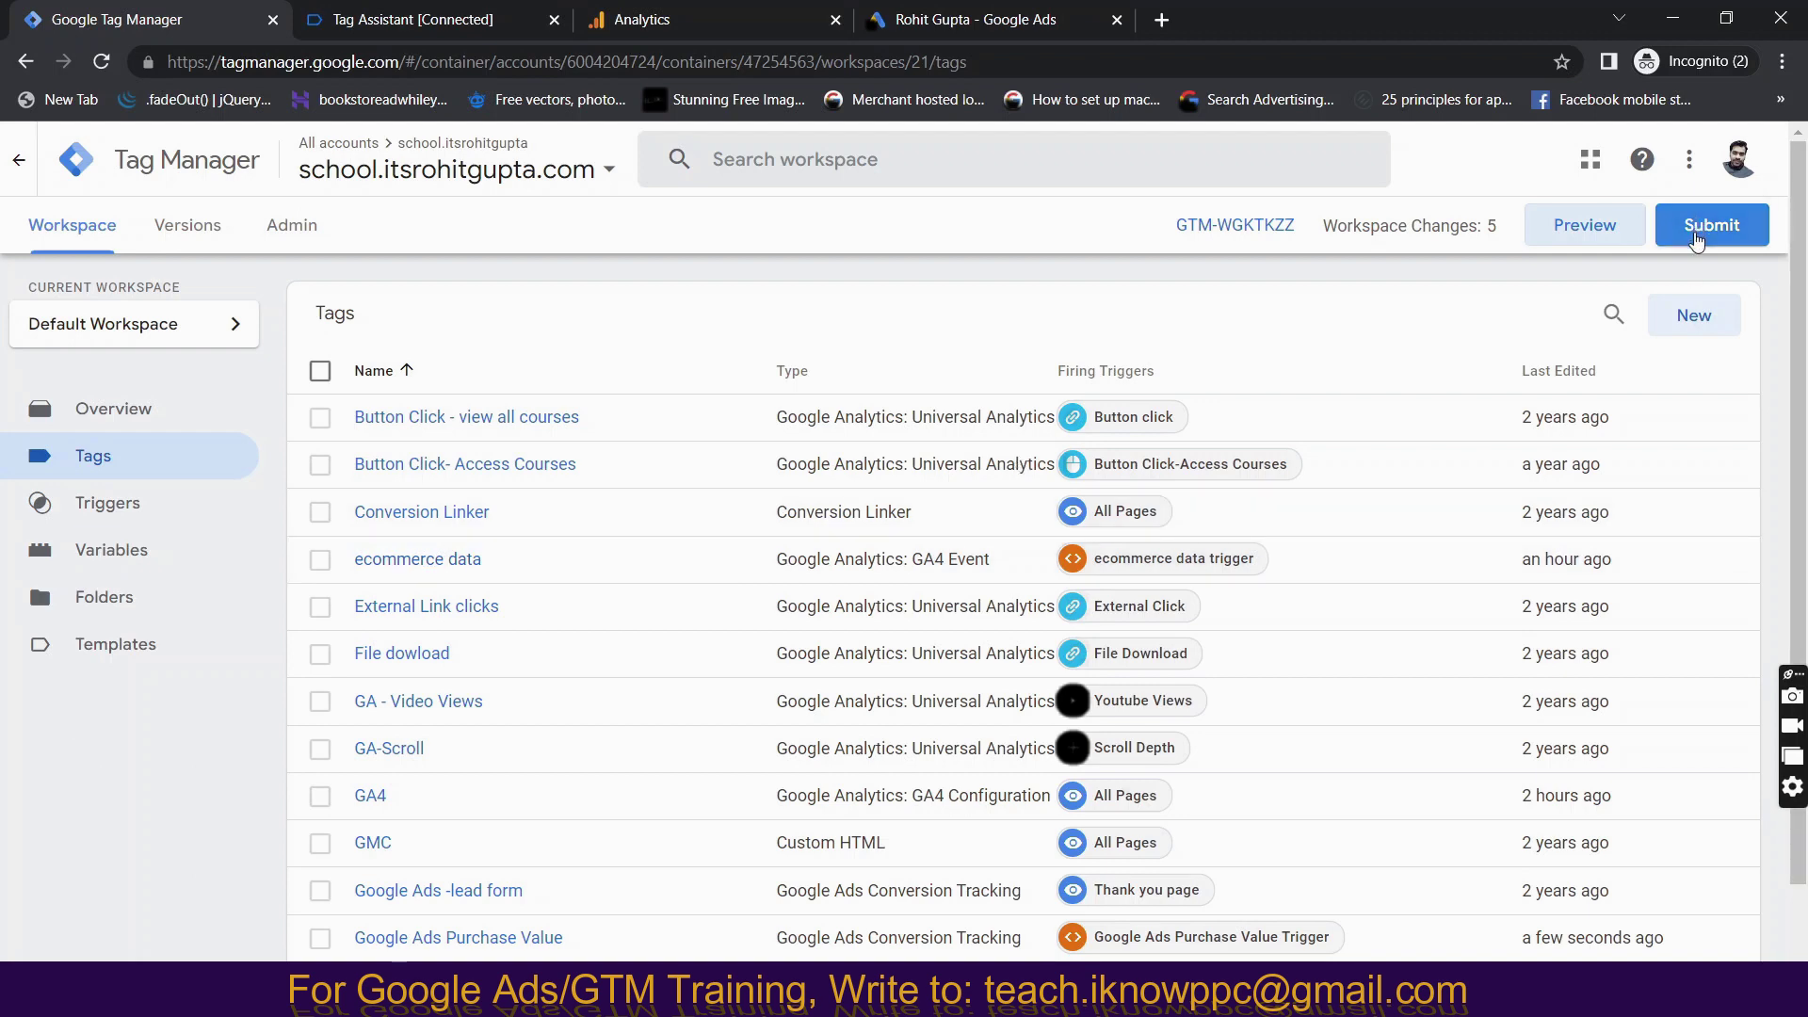
click(1695, 240)
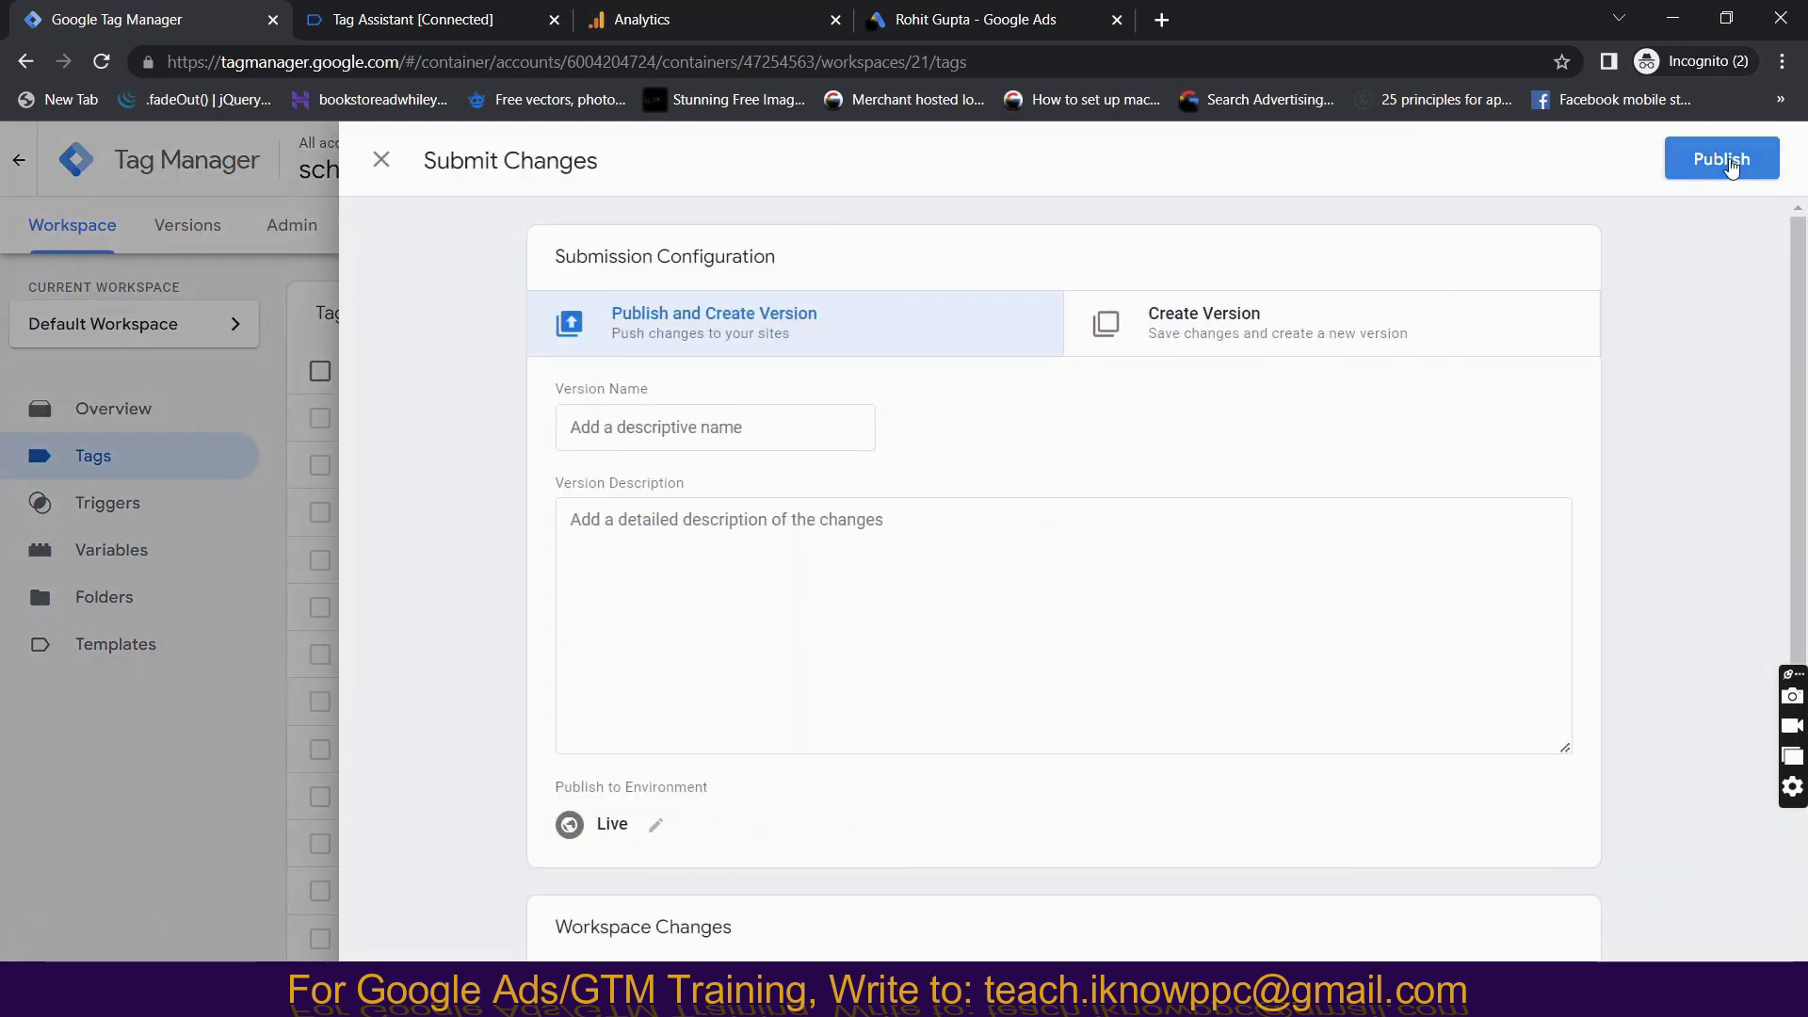
click(1731, 162)
click(1215, 845)
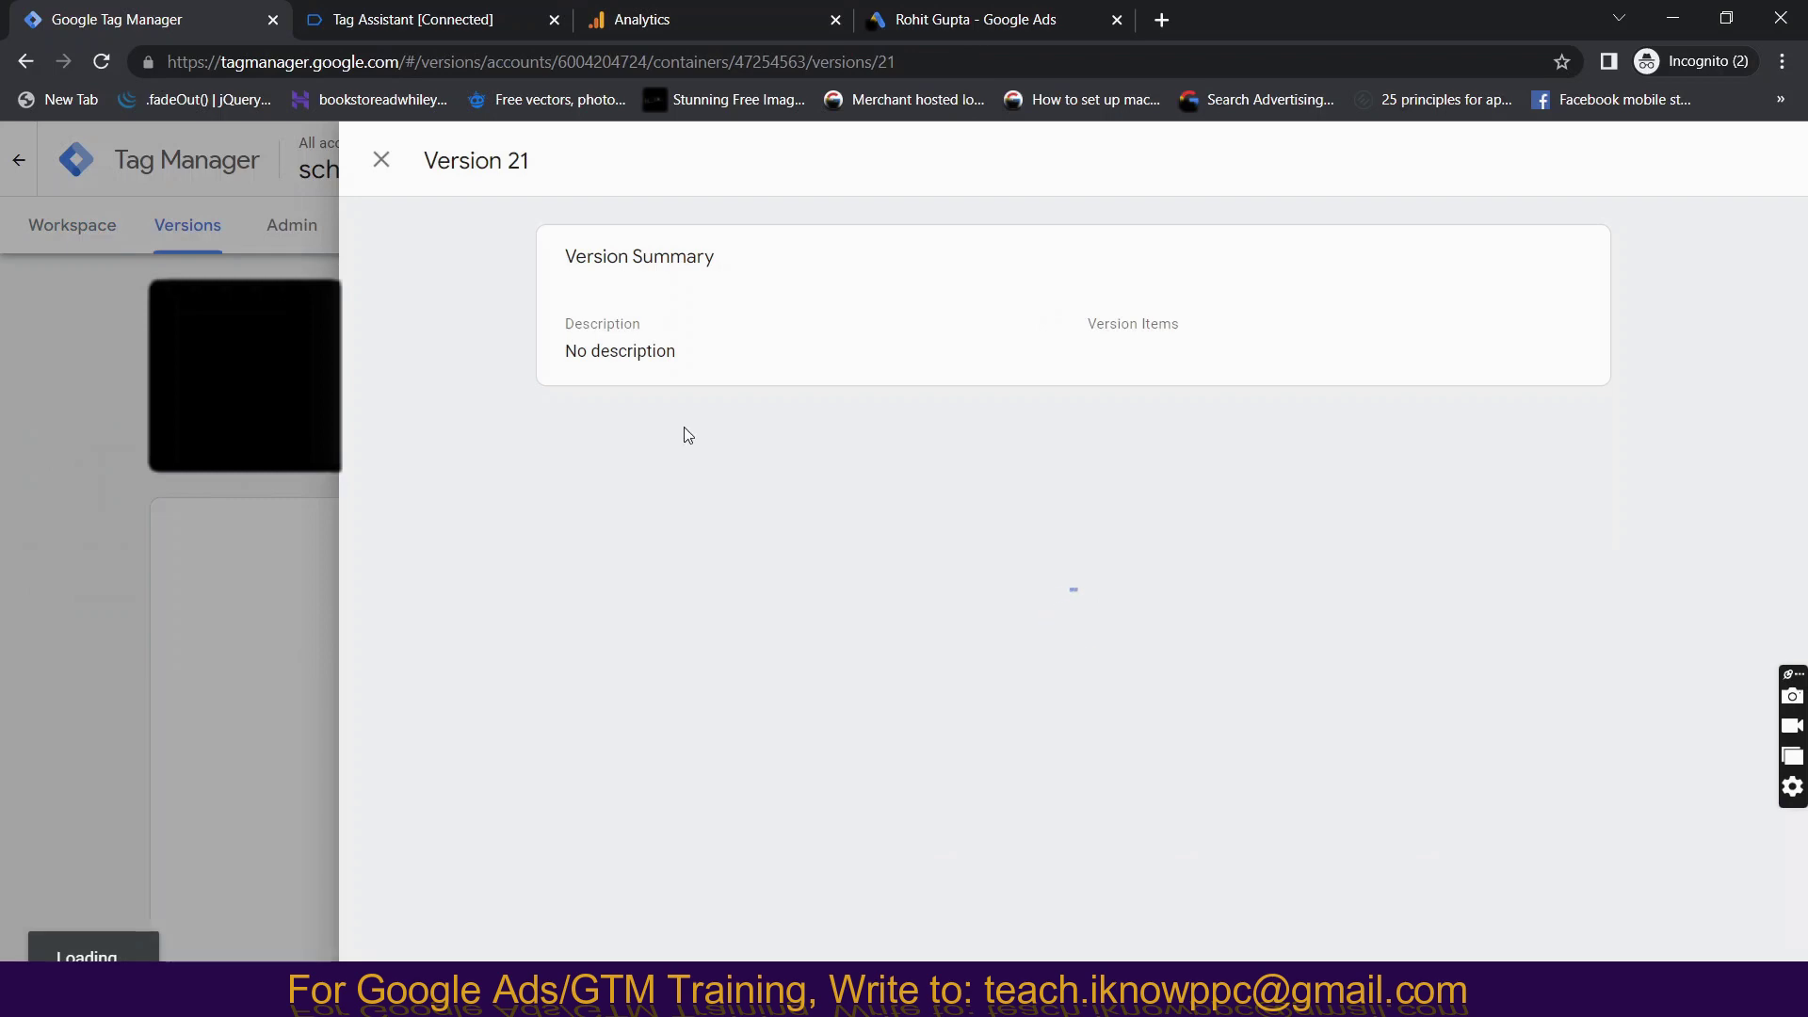
Switch to Google Ads, finish the new conversion action setup and review the Purchase from website action in the conversions summary.
click(984, 19)
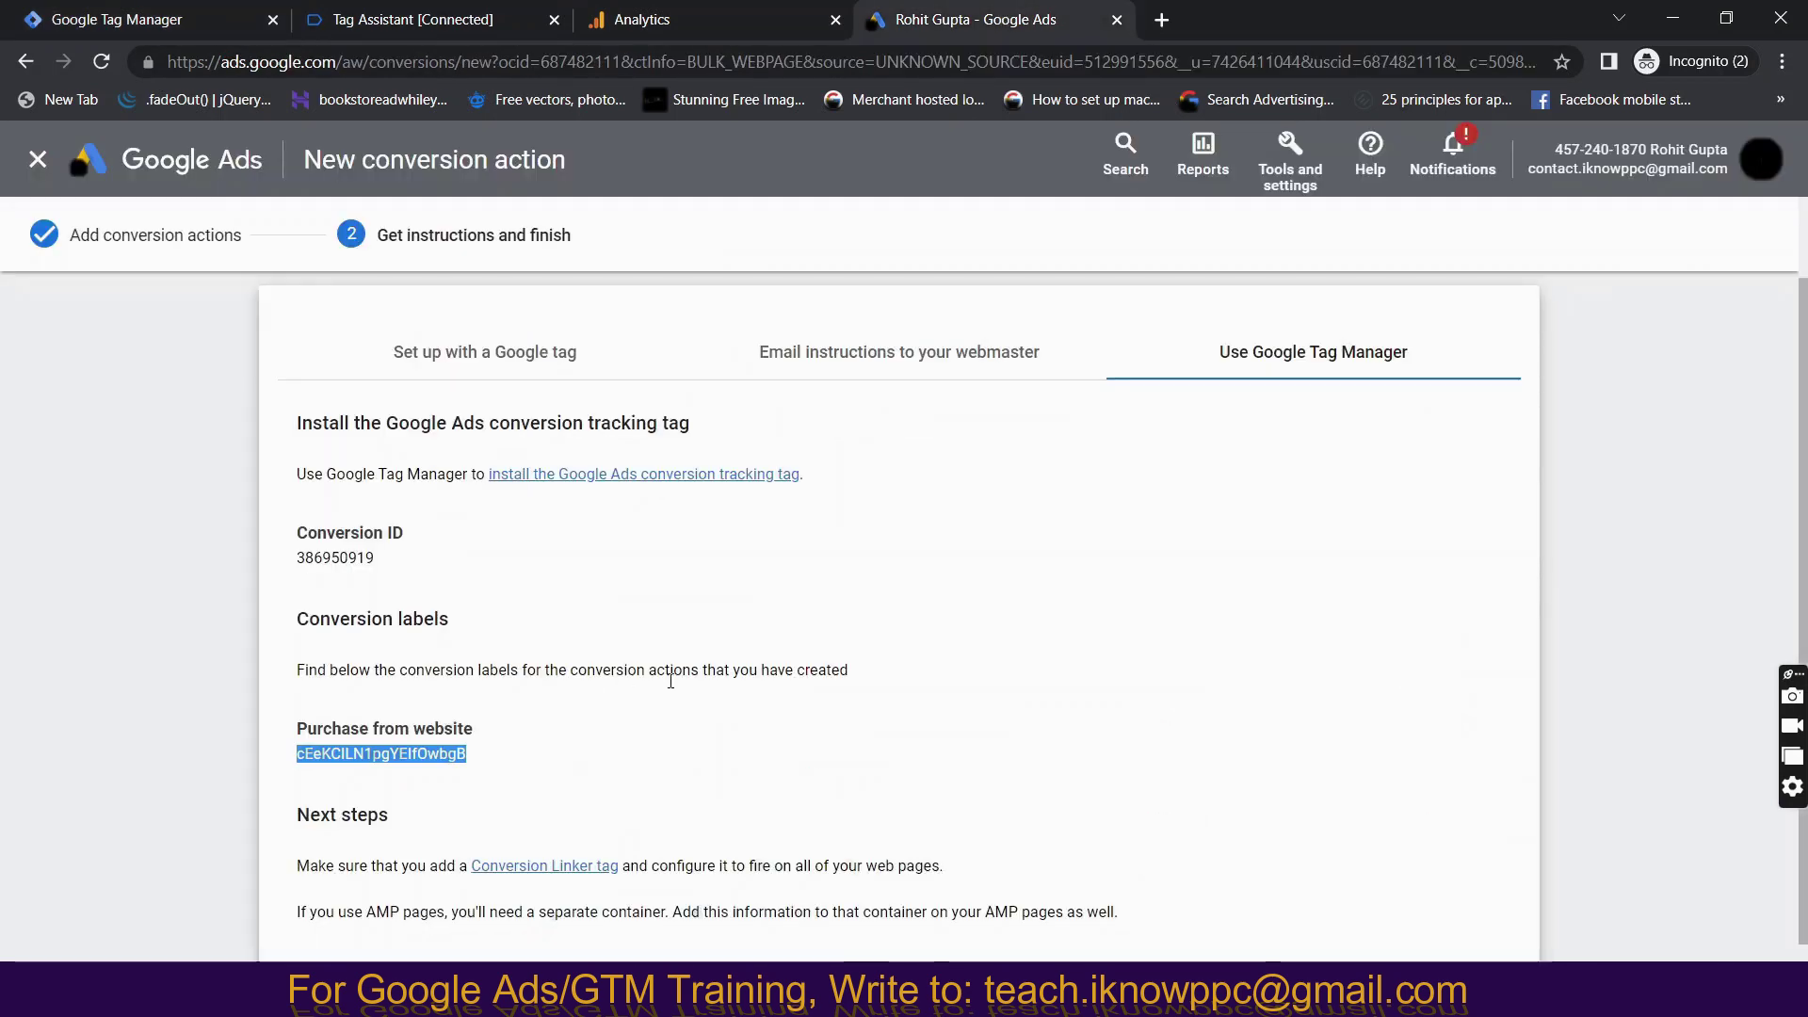
click(299, 939)
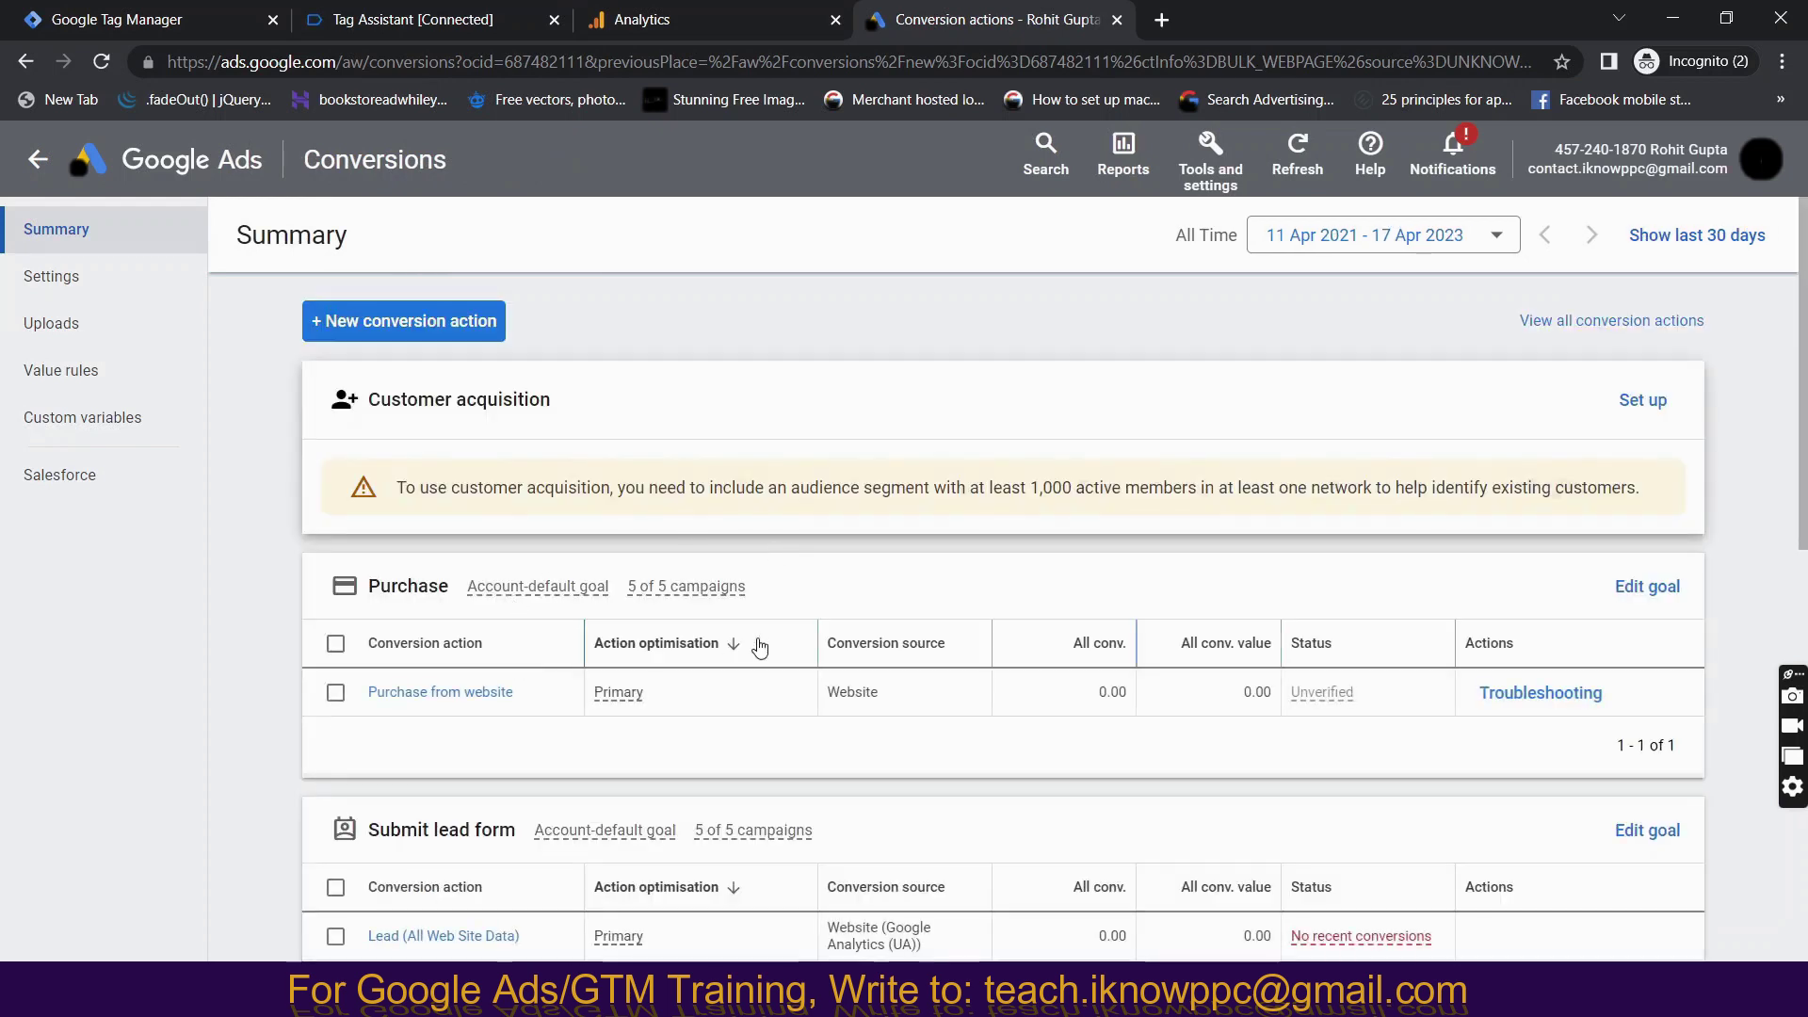
scroll(761, 646, down, 1)
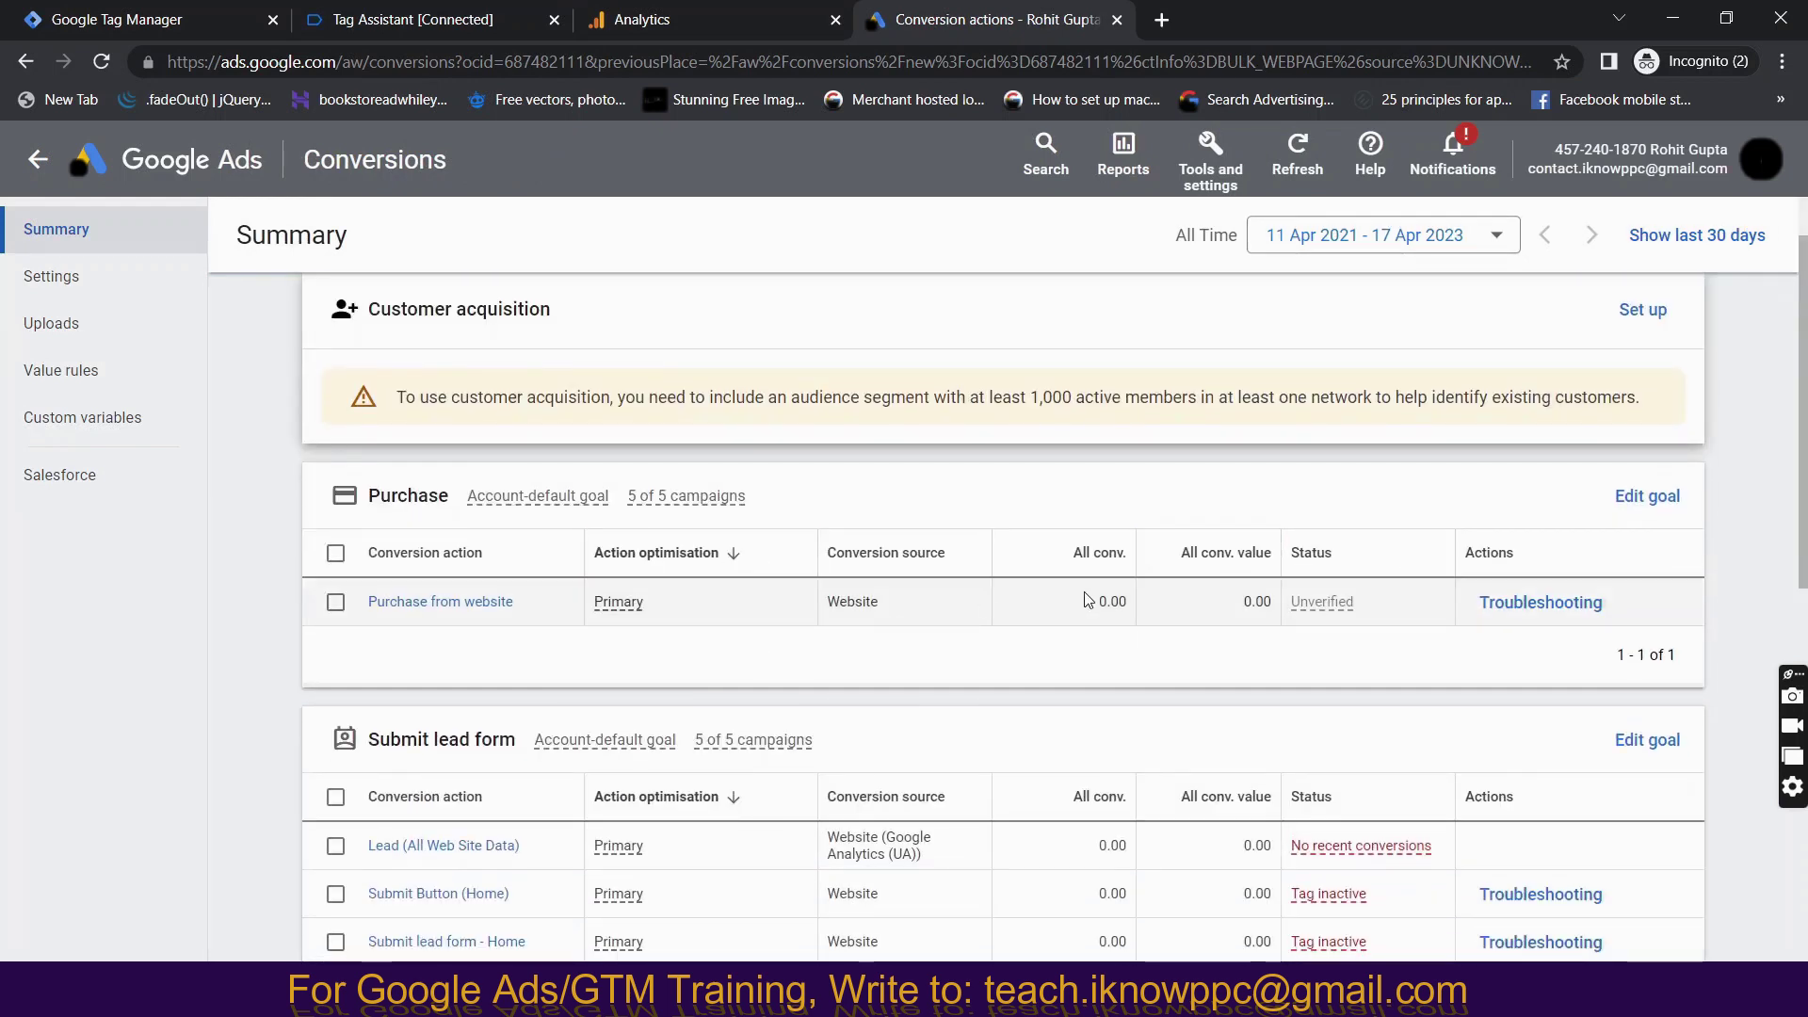